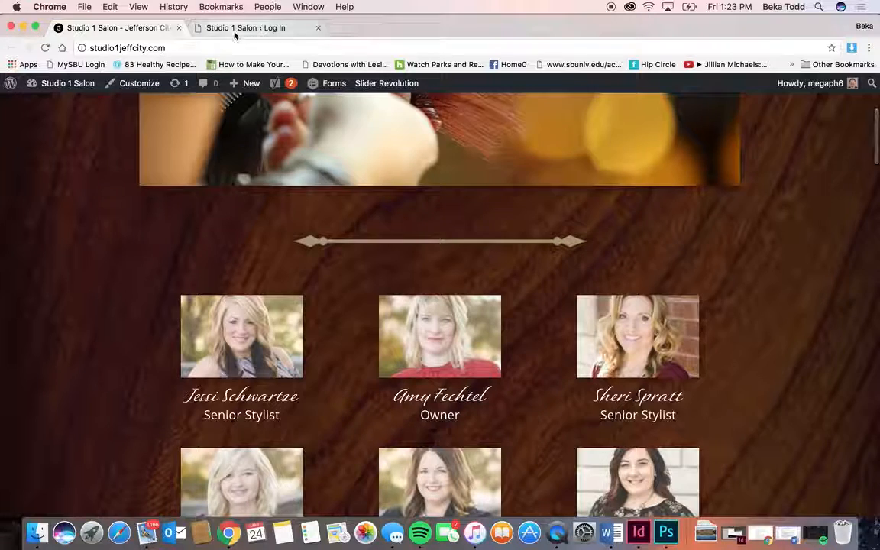
Step: Load the wp-admin address of studio1jeffcity.com and log in to WordPress with the saved credentials
click(206, 48)
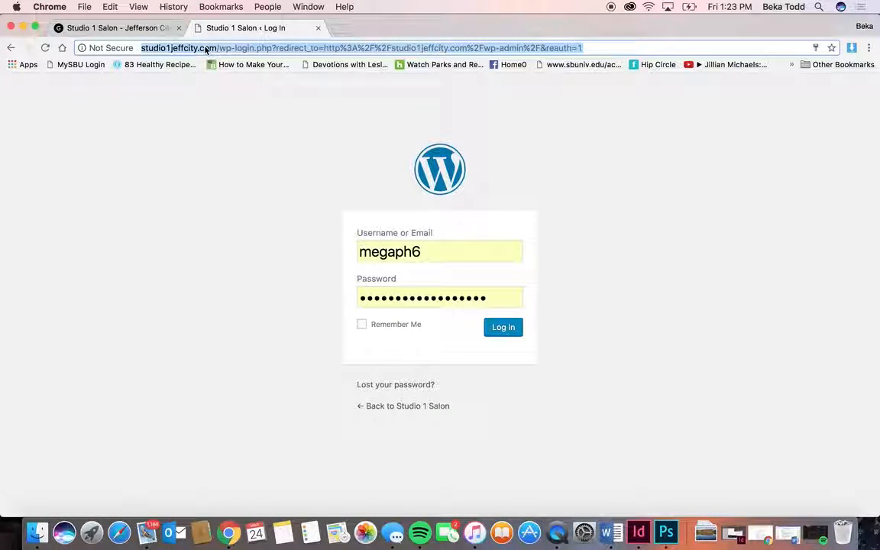
click(246, 48)
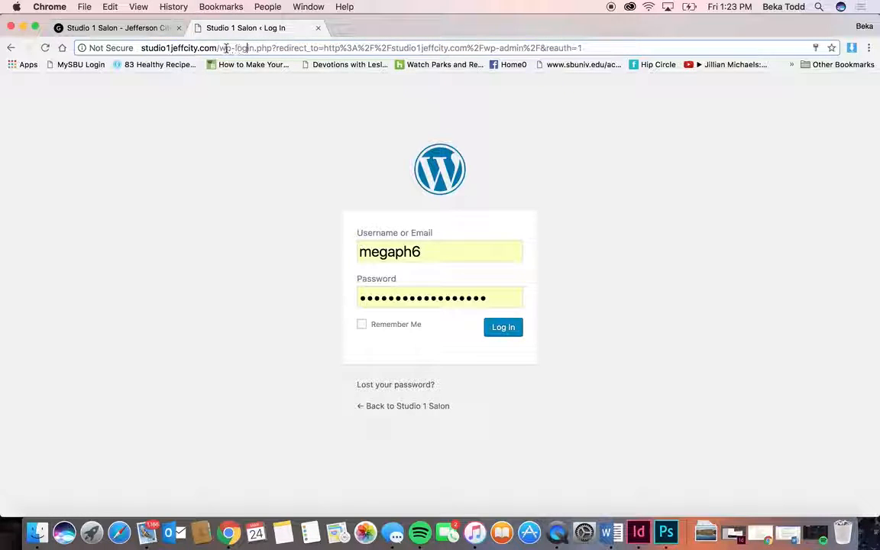
drag(221, 47, 597, 22)
text(wp-admin)
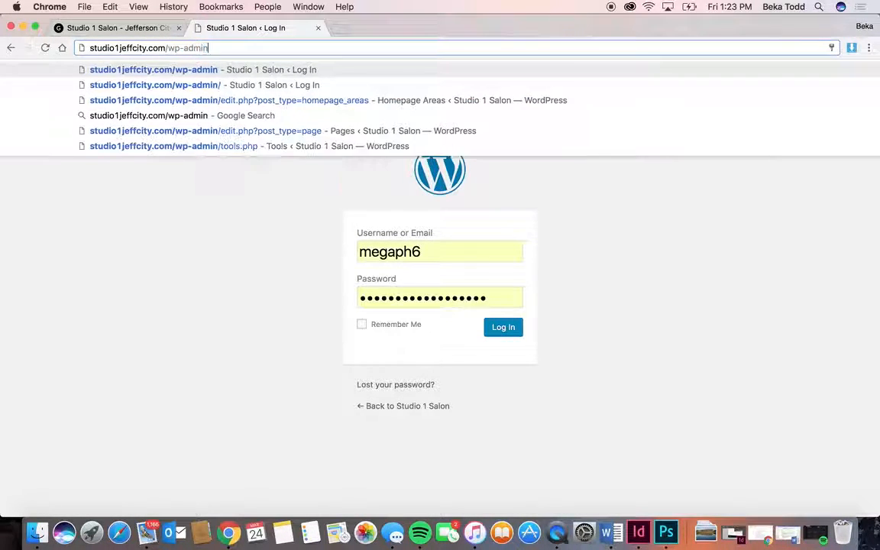
key(Return)
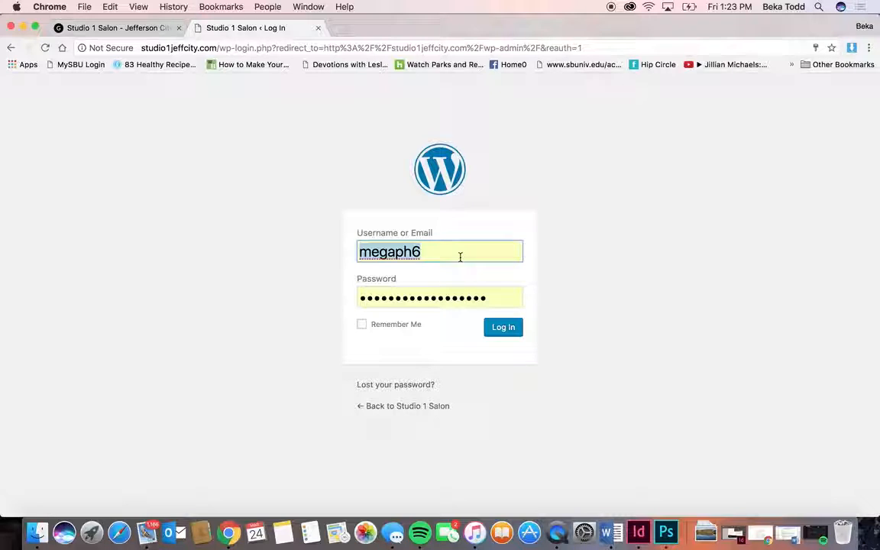
click(505, 327)
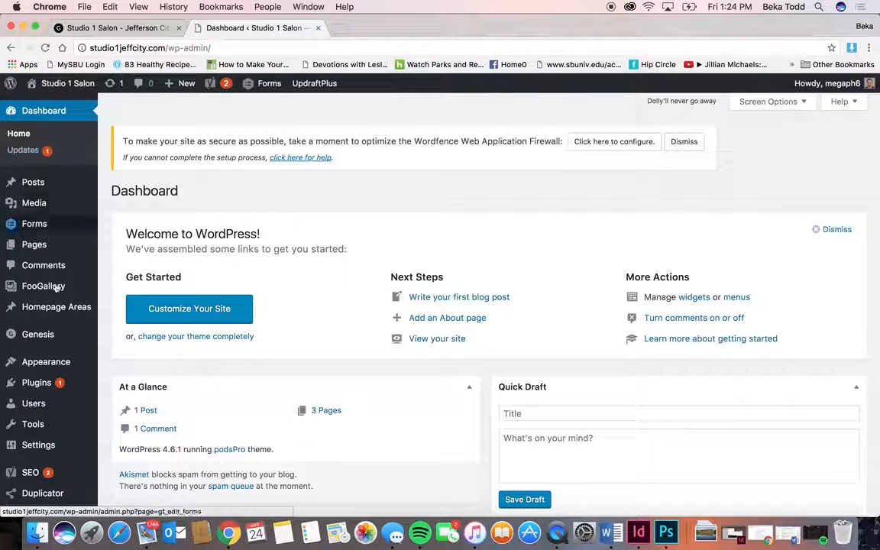
Step: Look over the dashboard widgets, the Wordfence activity and the admin menu entries
scroll(435, 346, down, 10)
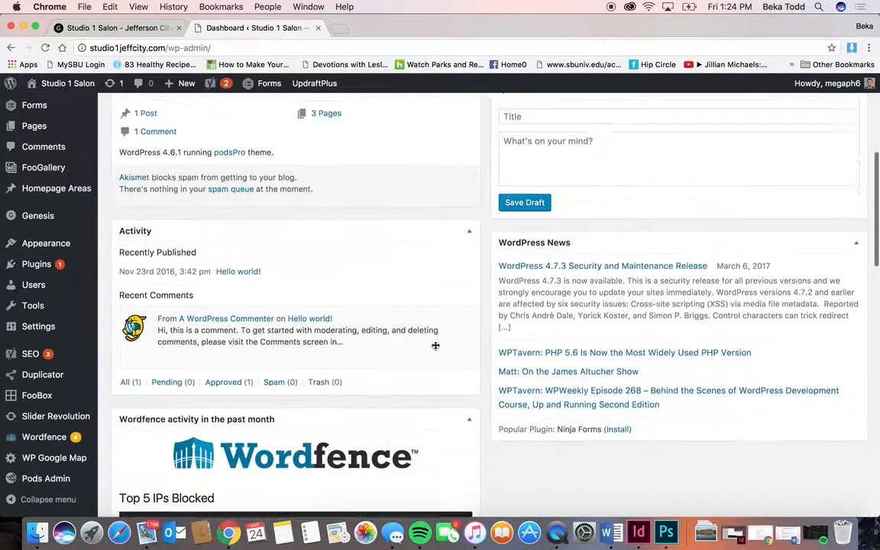
scroll(435, 346, down, 2)
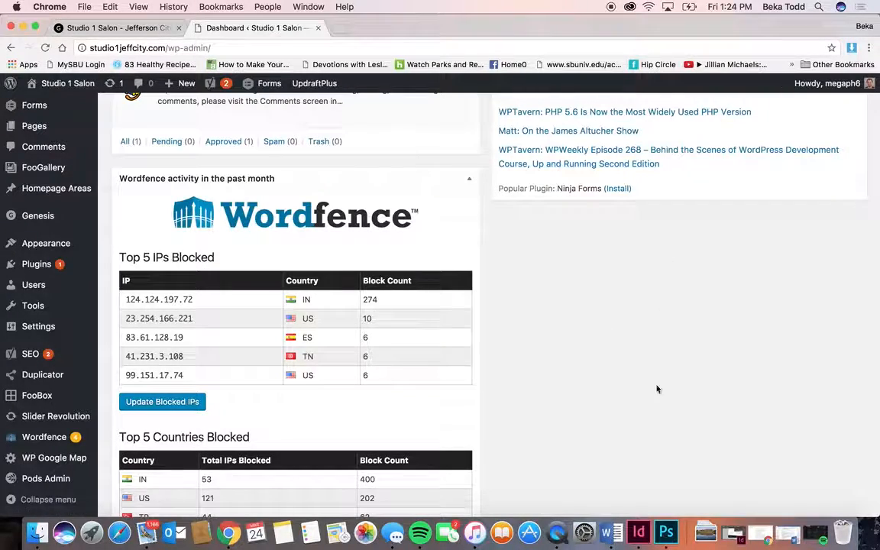
scroll(402, 227, up, 12)
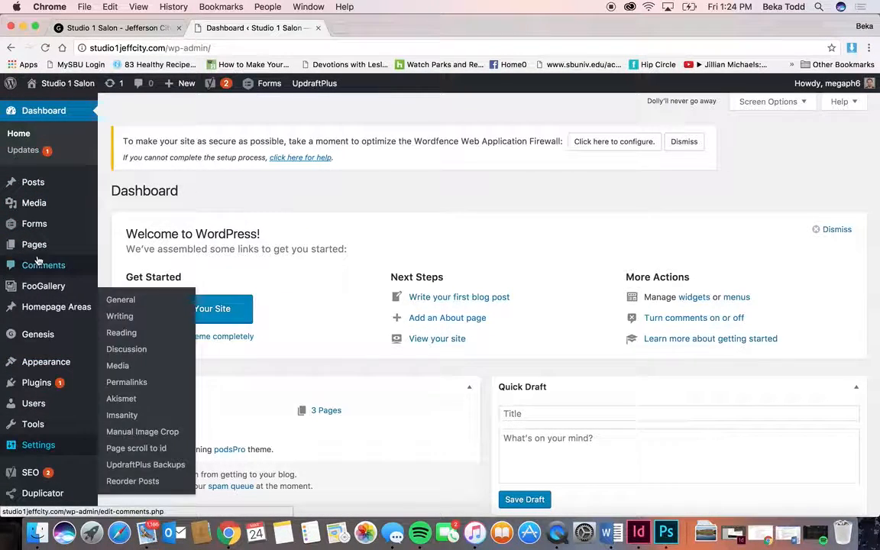
scroll(34, 264, down, 3)
mouse_move(38, 262)
scroll(37, 261, up, 3)
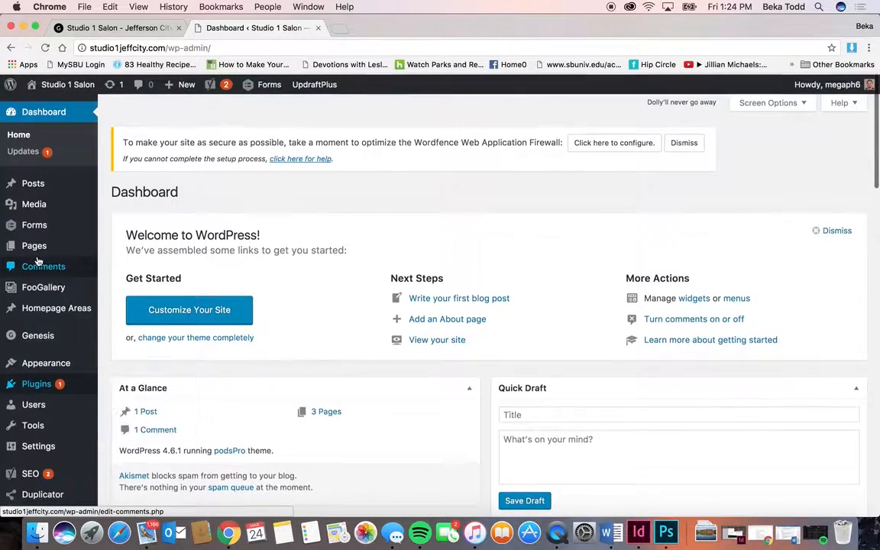
mouse_move(56, 311)
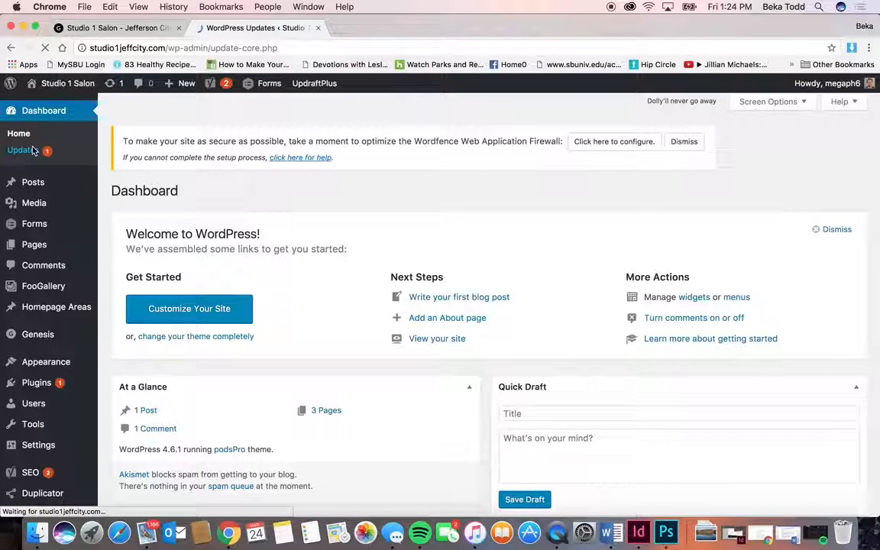
Step: Open the WordPress Updates page and select all plugins that have new versions available
scroll(260, 380, down, 3)
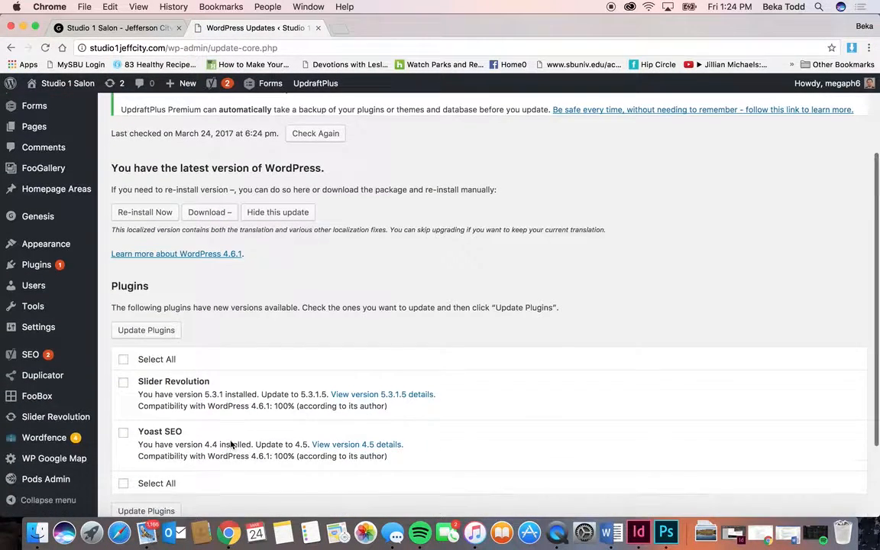
click(123, 360)
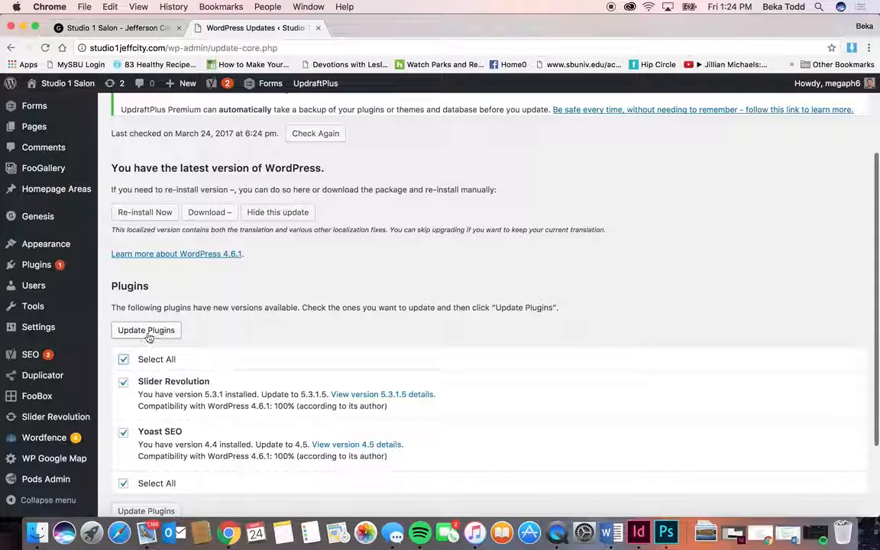
scroll(168, 240, up, 3)
mouse_move(32, 181)
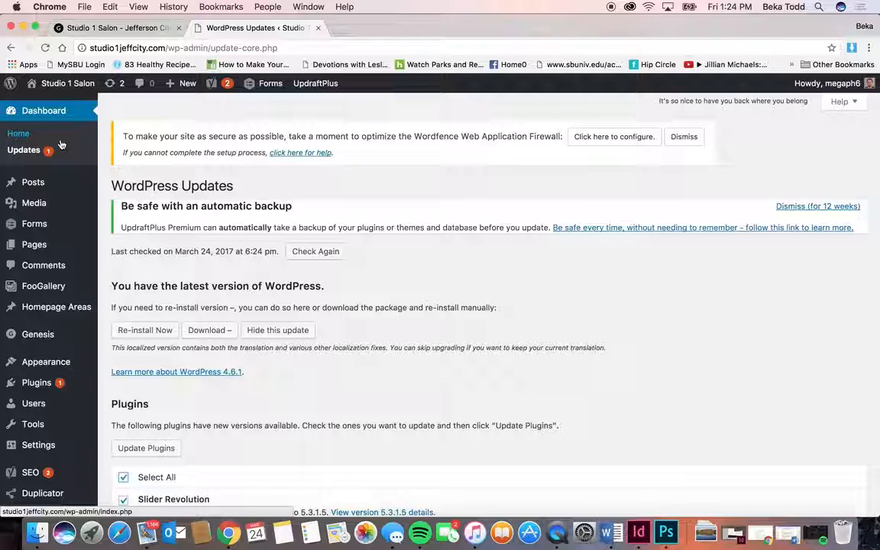
mouse_move(61, 201)
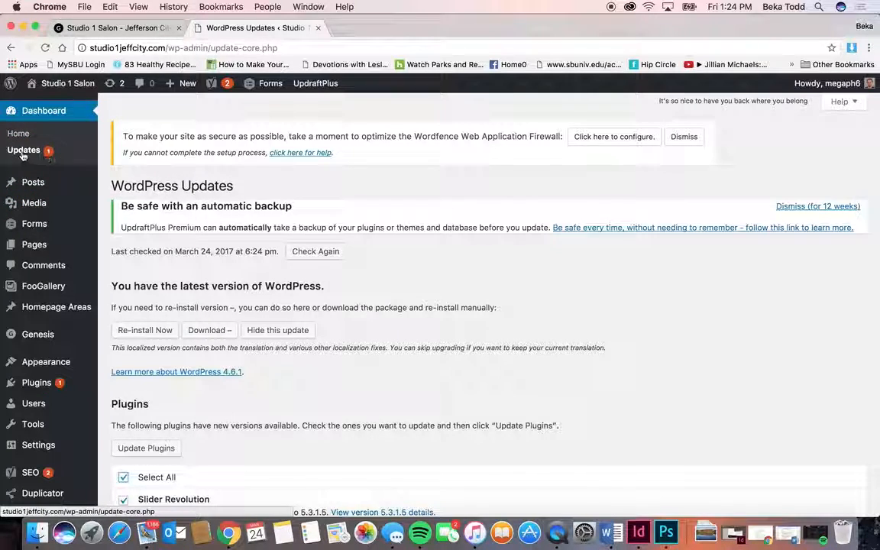
Step: Open the Media Library and look through all uploaded images from first to last
scroll(176, 346, down, 4)
scroll(53, 175, up, 3)
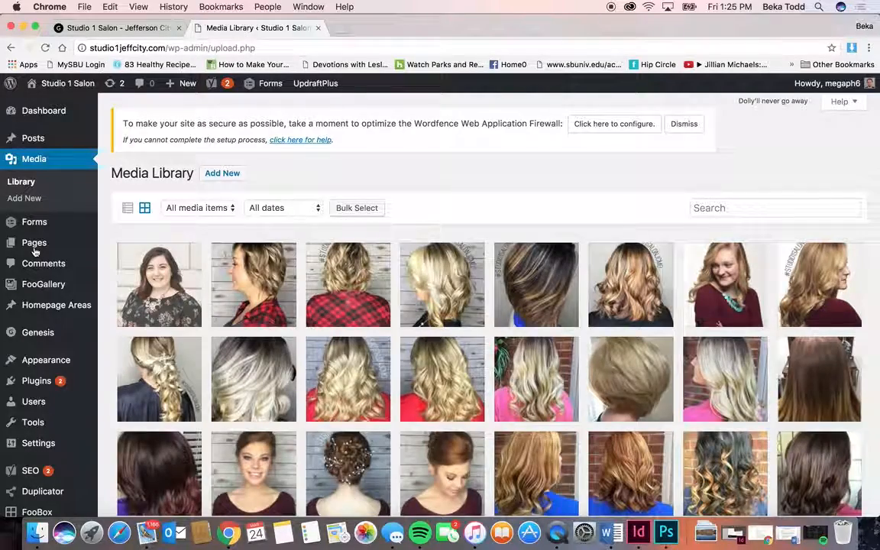
scroll(402, 310, down, 4)
scroll(402, 310, down, 12)
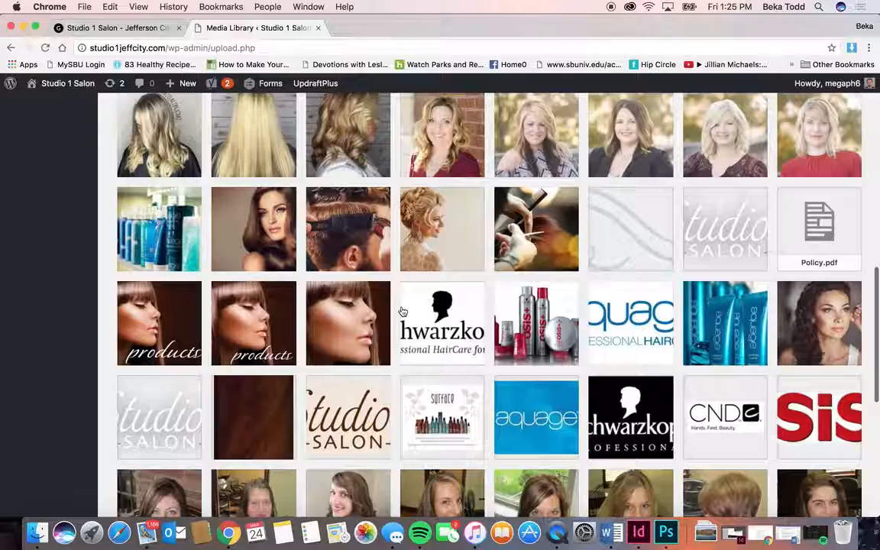
scroll(561, 404, down, 10)
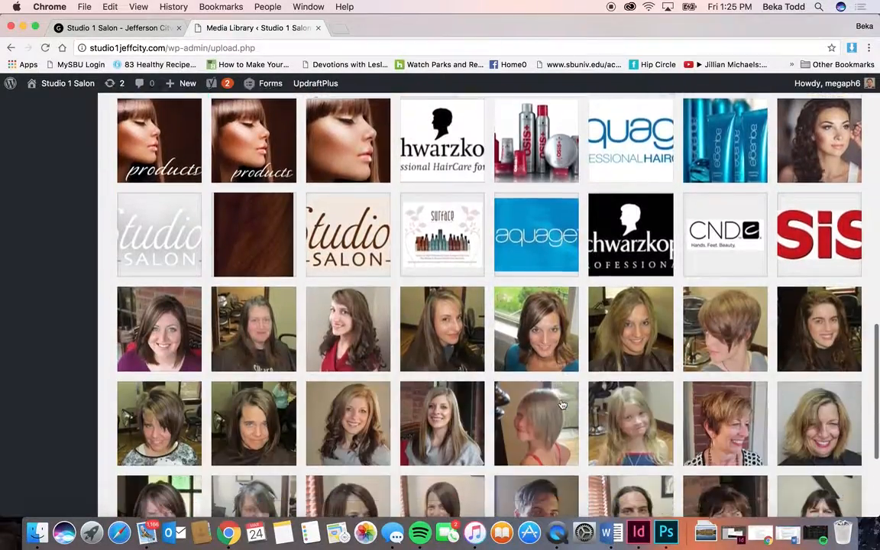
scroll(561, 404, up, 15)
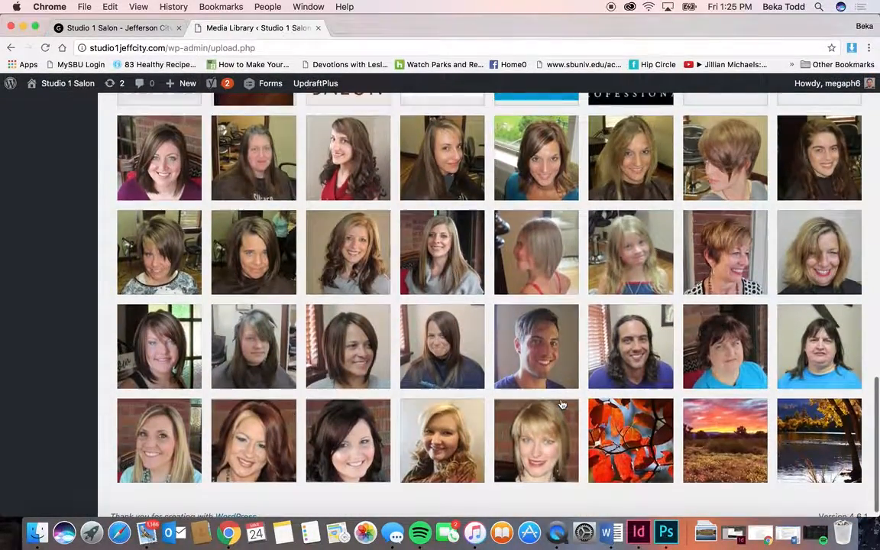
scroll(561, 404, up, 5)
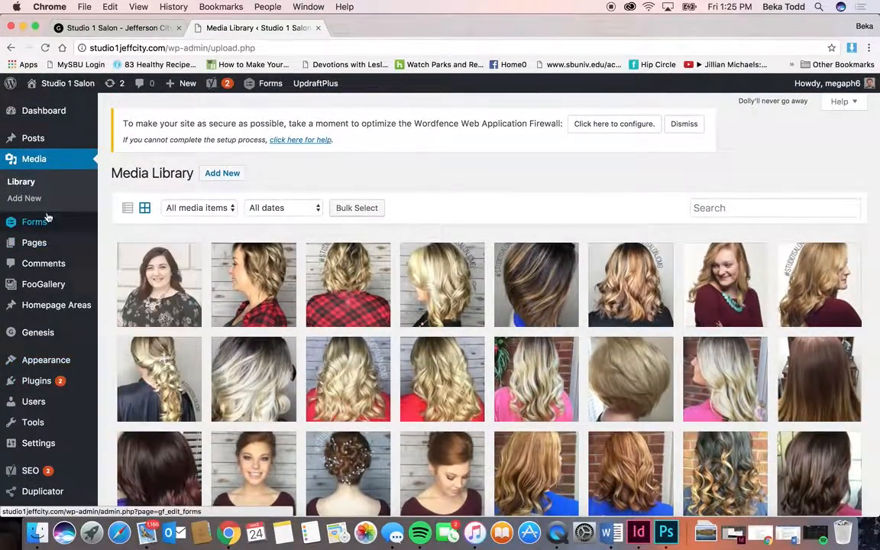
mouse_move(38, 331)
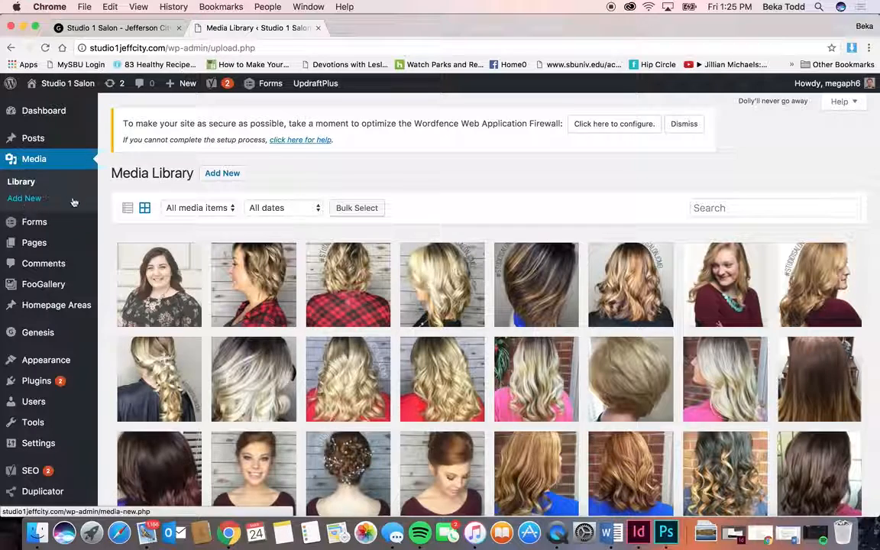
Step: Open the Contact form for editing from the Forms list and review its fields
mouse_move(40, 222)
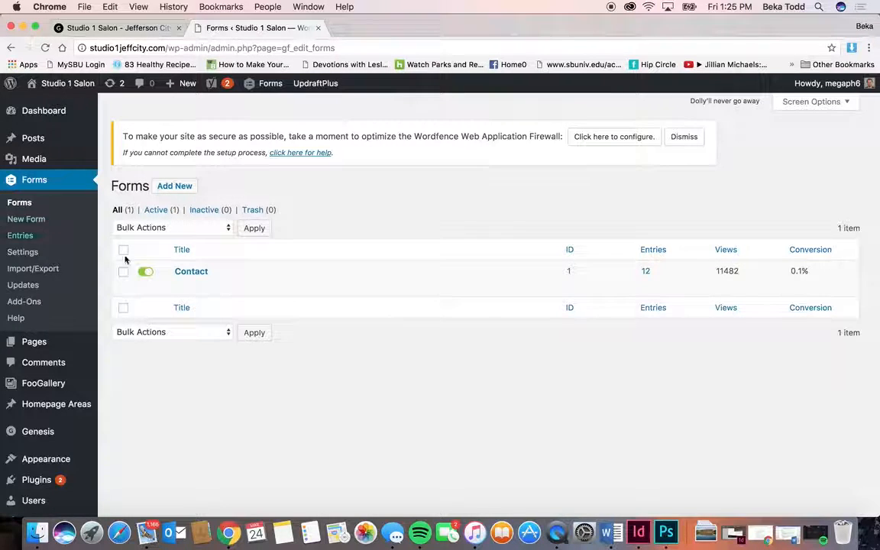
click(183, 273)
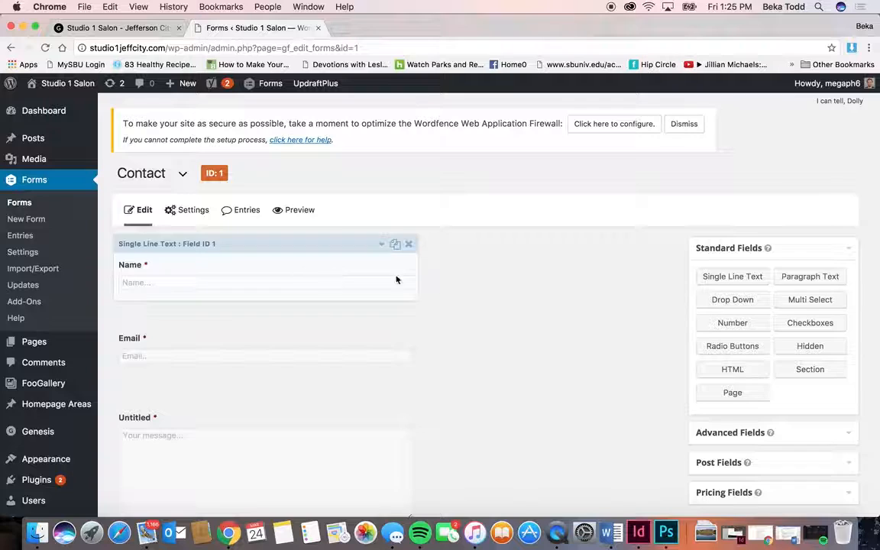
scroll(474, 294, down, 3)
scroll(497, 302, down, 2)
scroll(497, 302, up, 3)
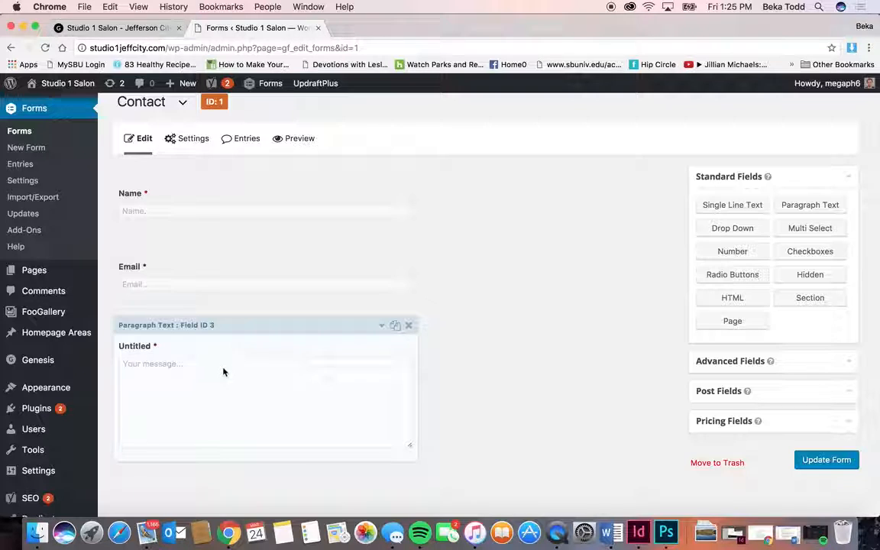
Step: Switch to the live salon site and view the form in its Contact section
click(115, 27)
scroll(569, 134, up, 10)
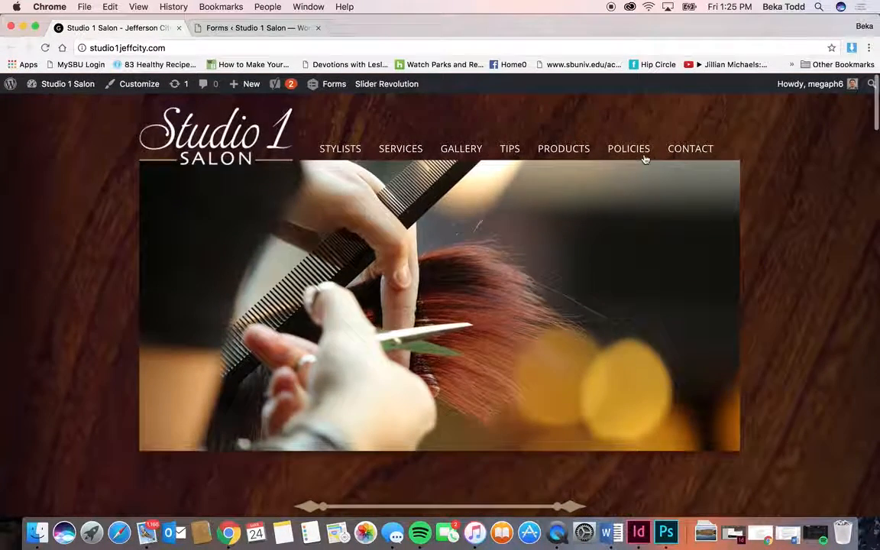
click(687, 148)
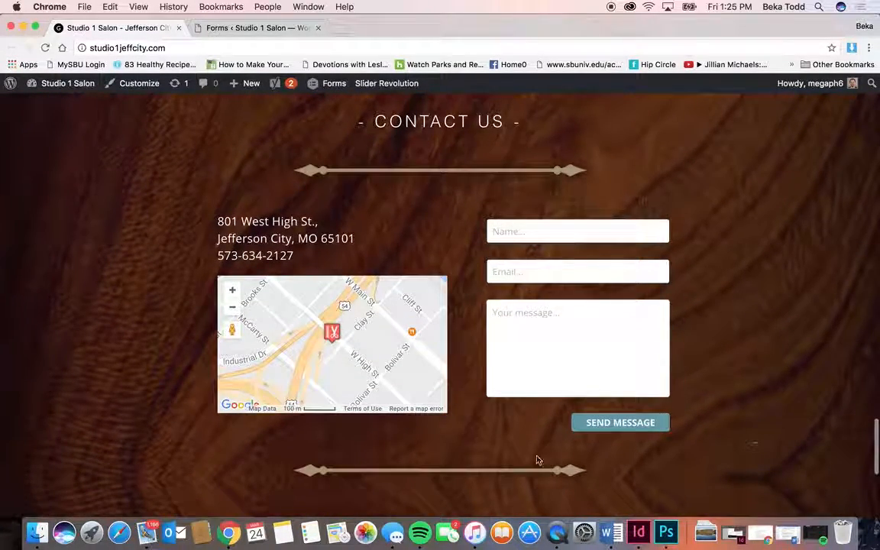
Step: Return to the Contact form editor and add a Time field from the advanced fields
click(228, 27)
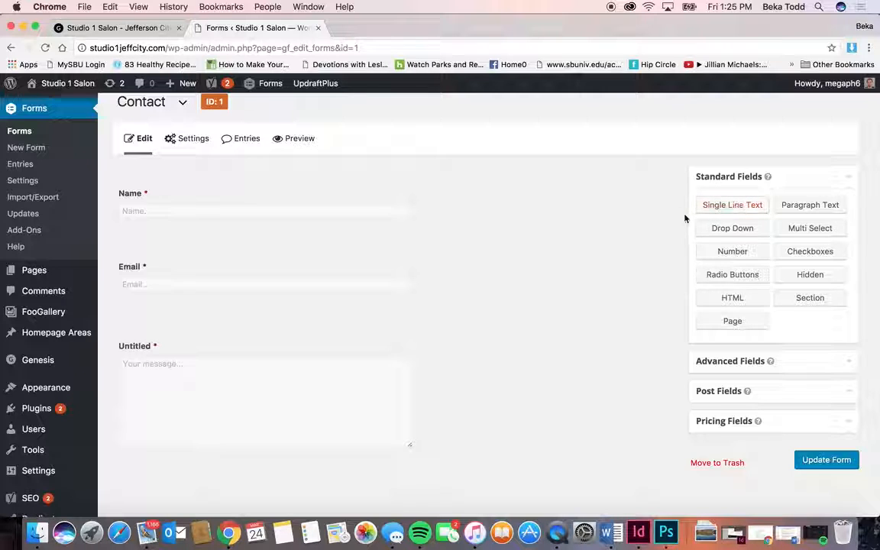
click(773, 357)
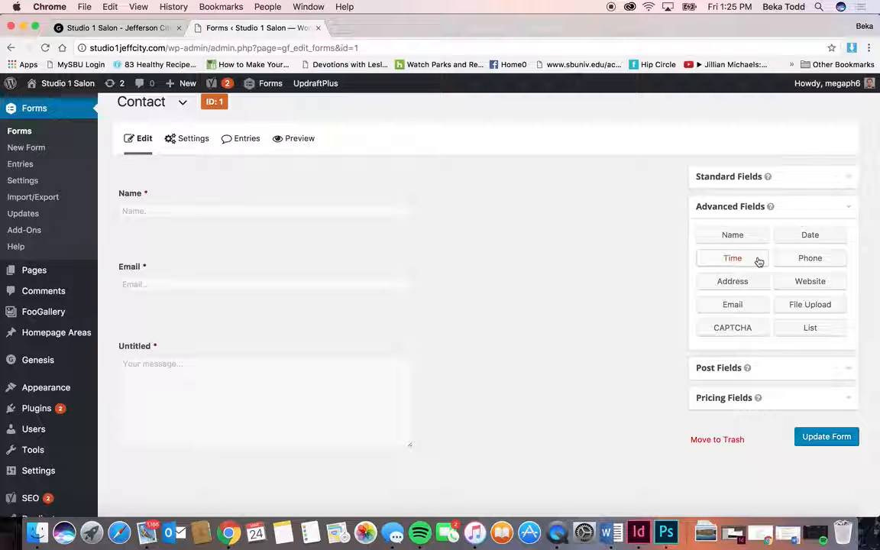
click(758, 260)
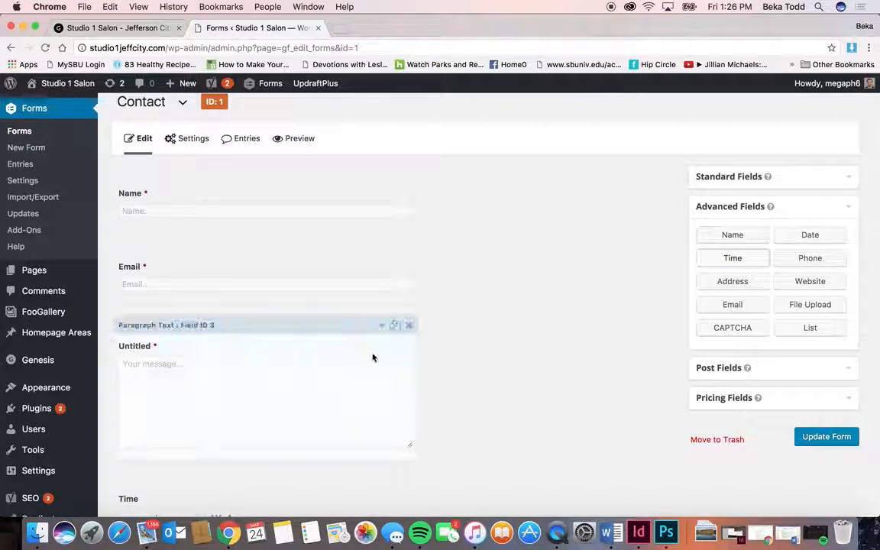
scroll(382, 355, down, 4)
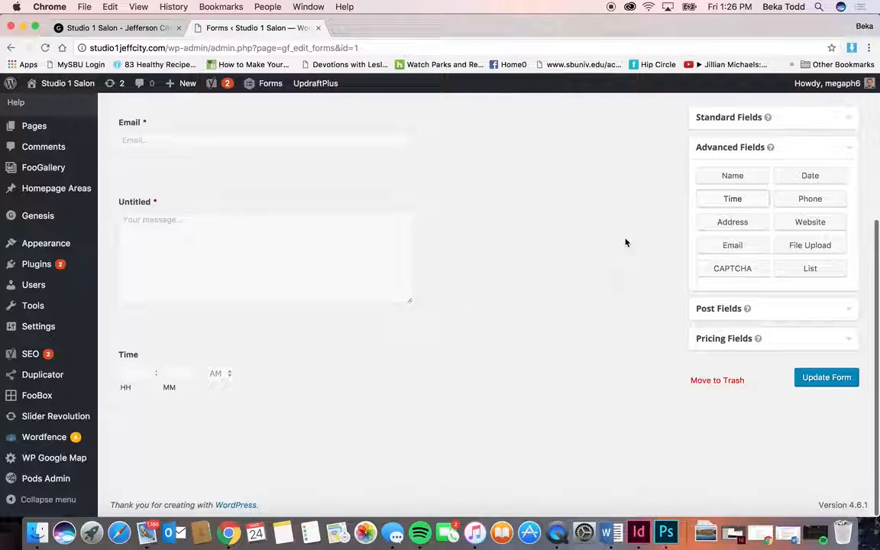
Step: Add a Single Line Text field to the end of the Contact form and label it "Hairstyle:"
click(794, 120)
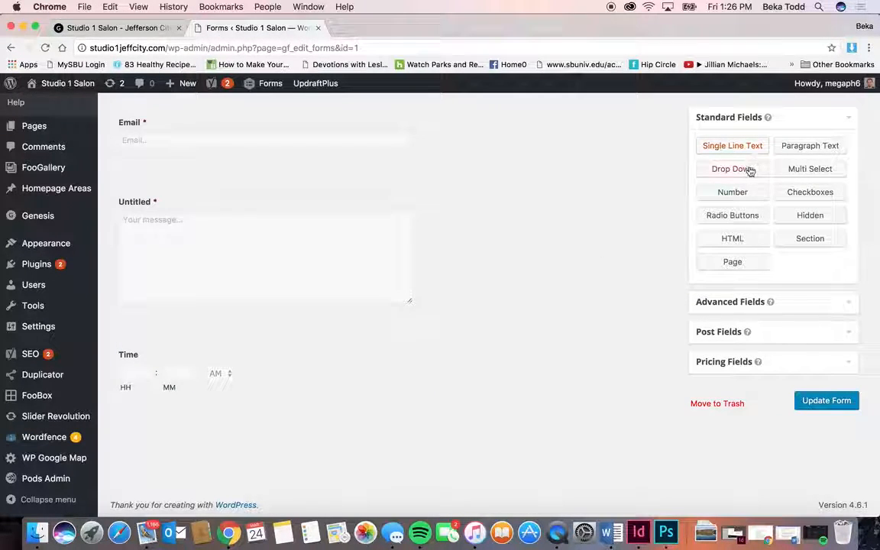
click(756, 150)
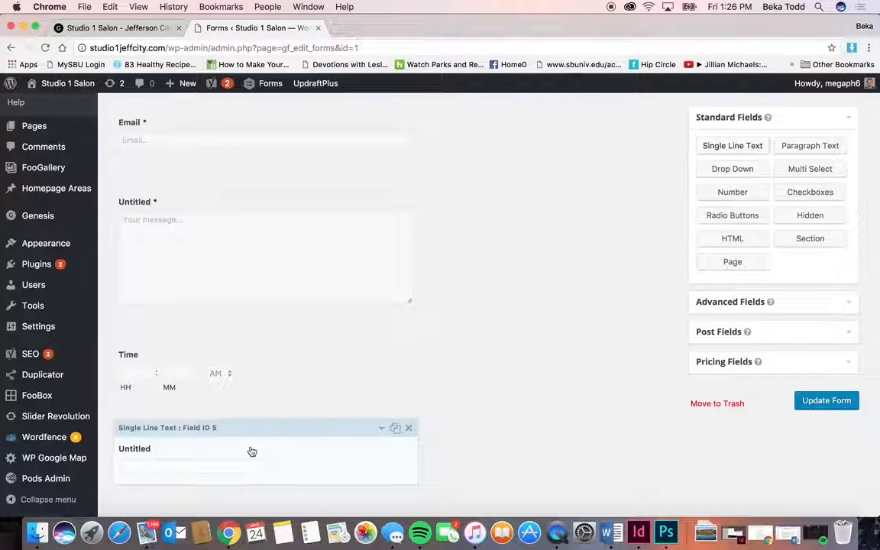
scroll(252, 452, down, 1)
click(249, 427)
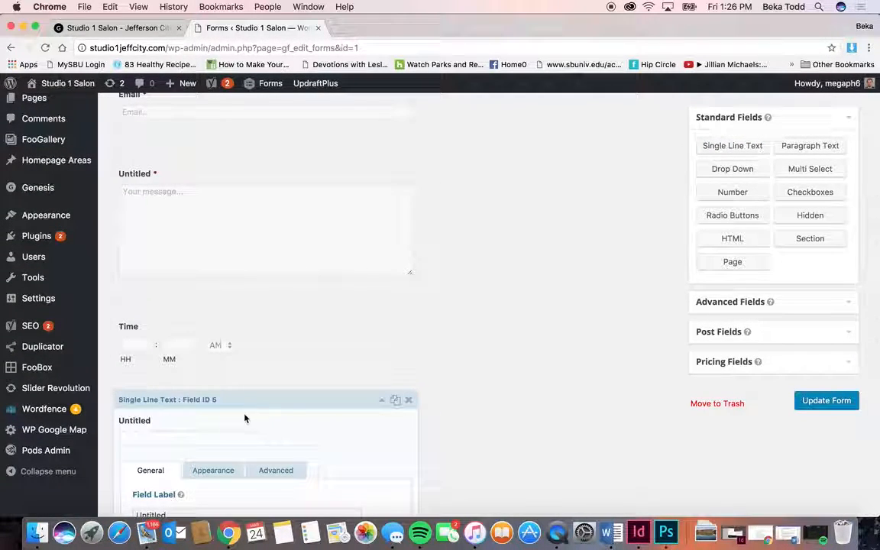
scroll(229, 427, down, 2)
double_click(188, 459)
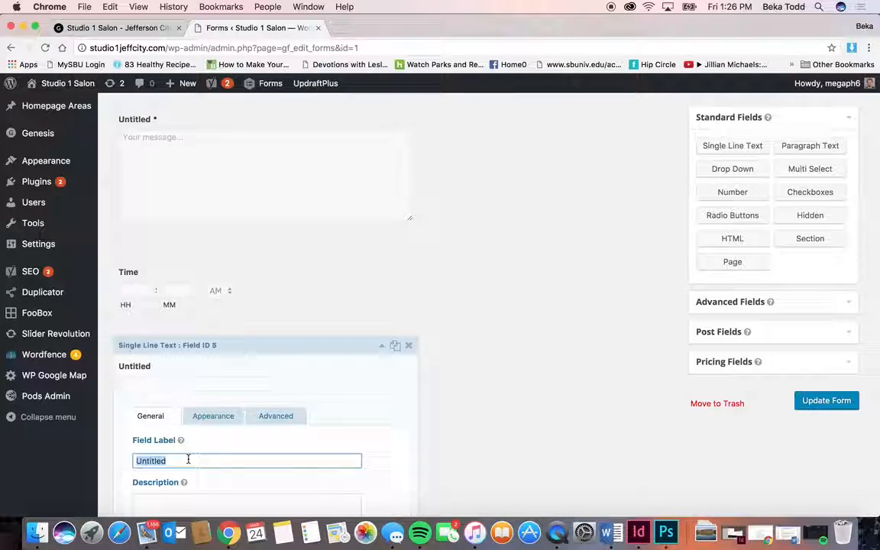
text(HAirstyle:)
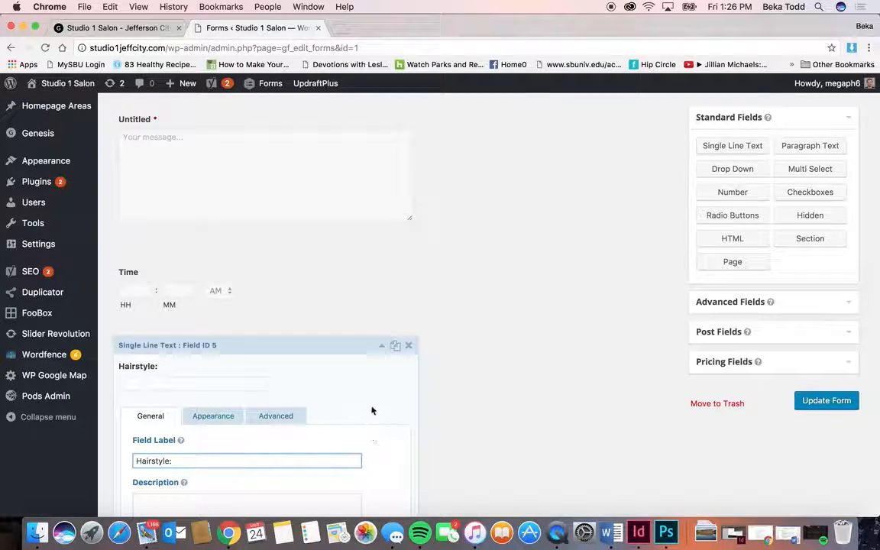
click(354, 357)
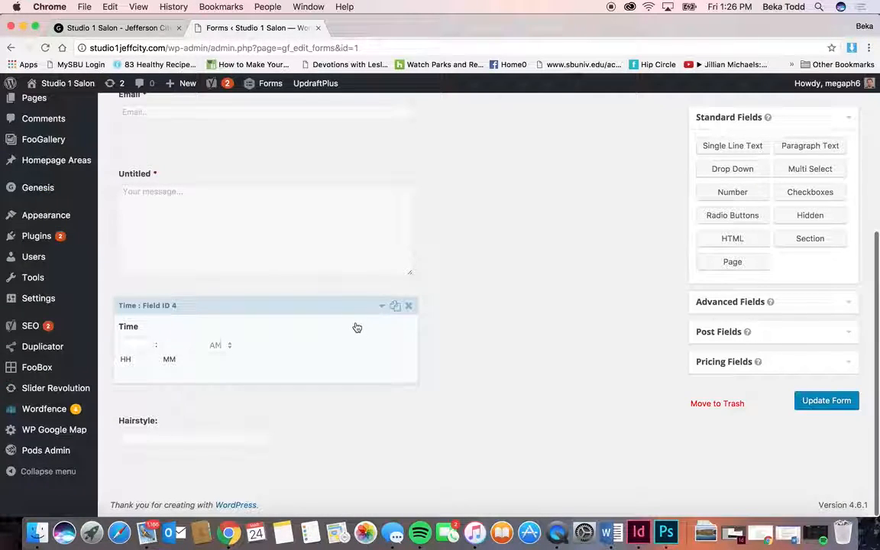
Step: Move the Time field above the message field in the Contact form, and return it to its place below
drag(333, 303, 352, 351)
click(331, 225)
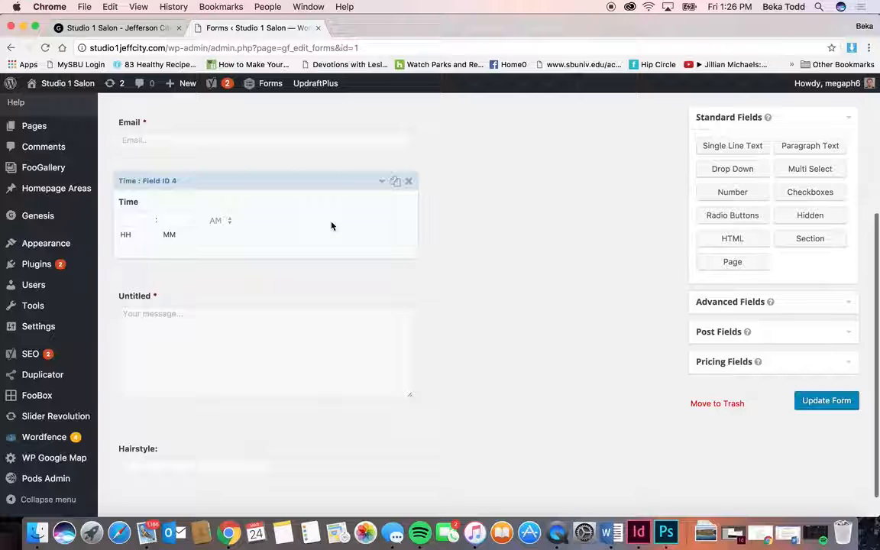
drag(333, 180, 333, 341)
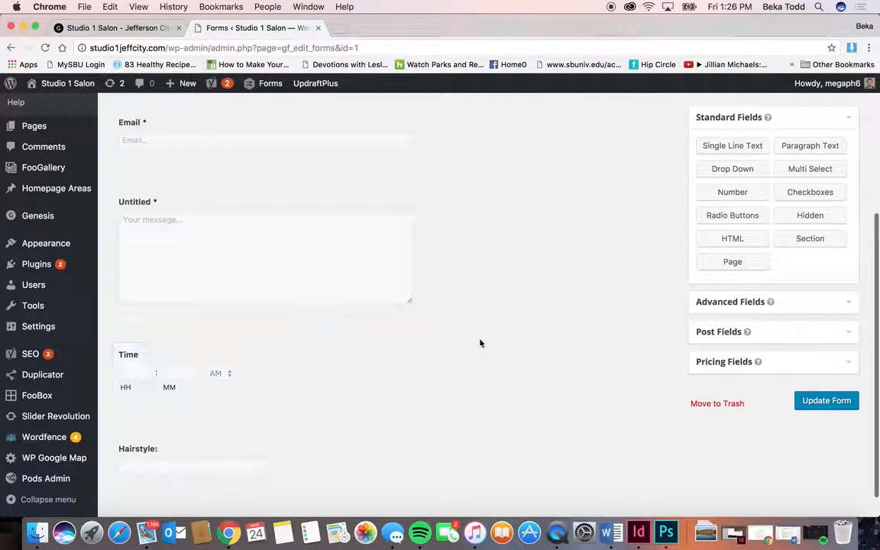
scroll(479, 344, up, 3)
scroll(480, 343, down, 3)
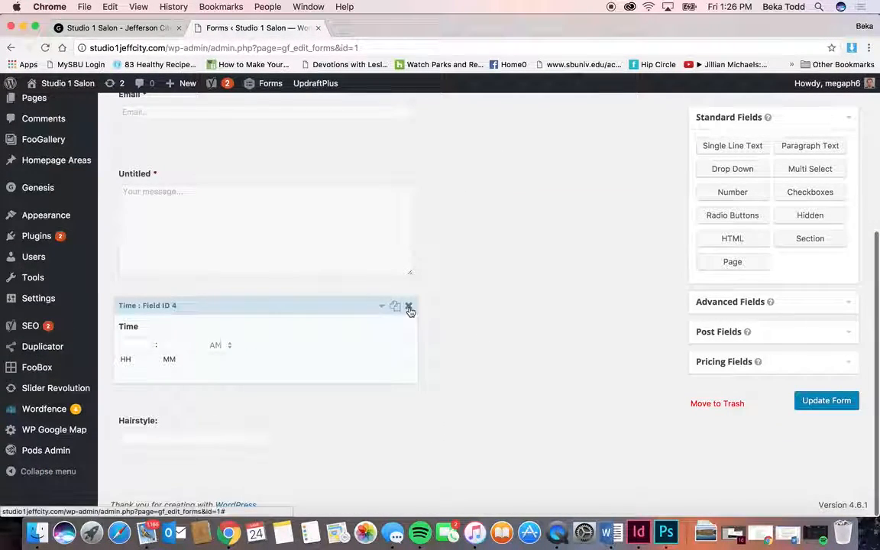
Step: Delete the Time field and the "Hairstyle:" field from the Contact form
click(408, 306)
click(531, 192)
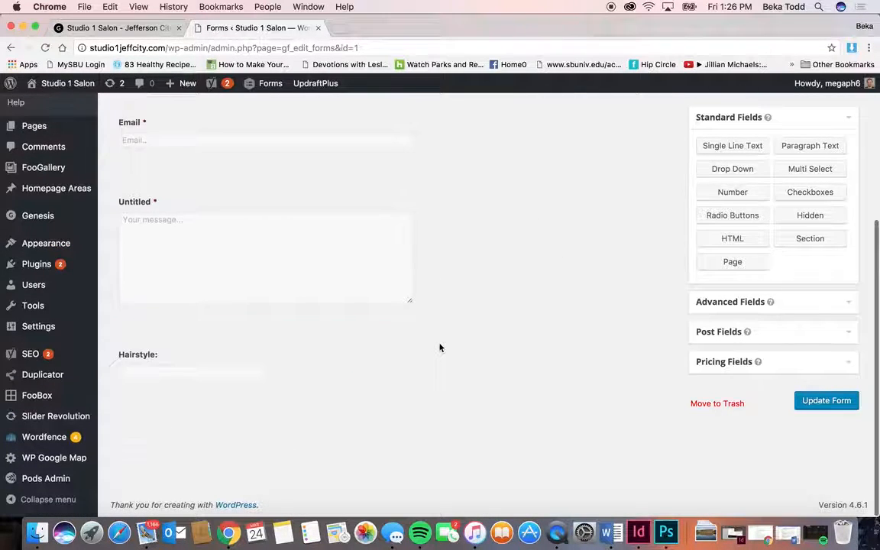
click(408, 335)
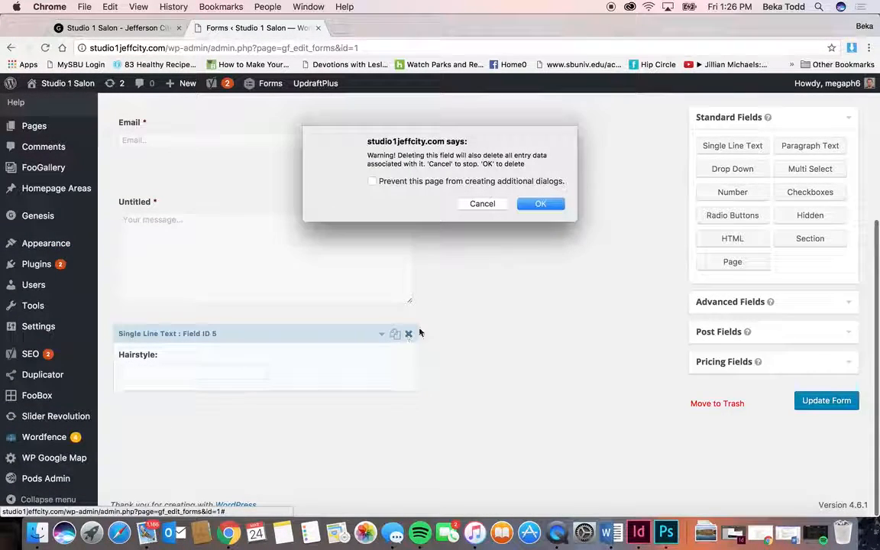
click(533, 202)
scroll(528, 365, up, 5)
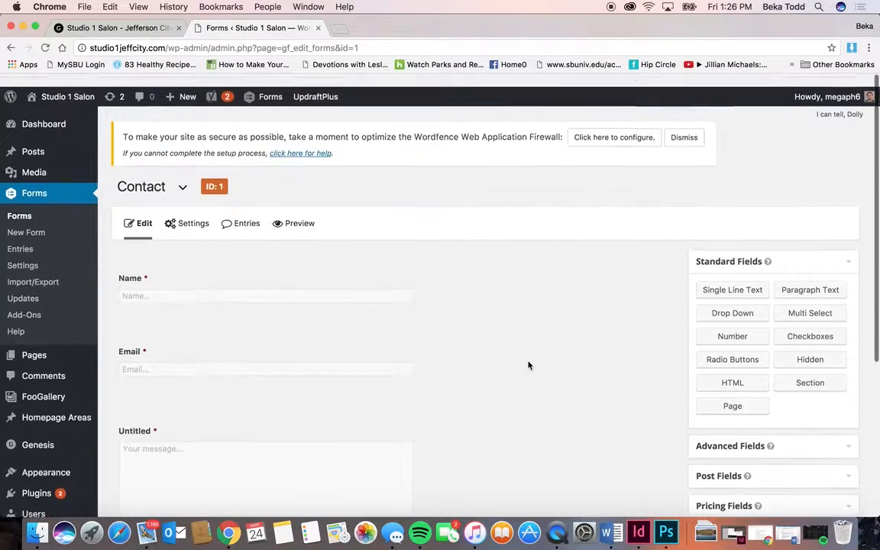
scroll(528, 365, down, 2)
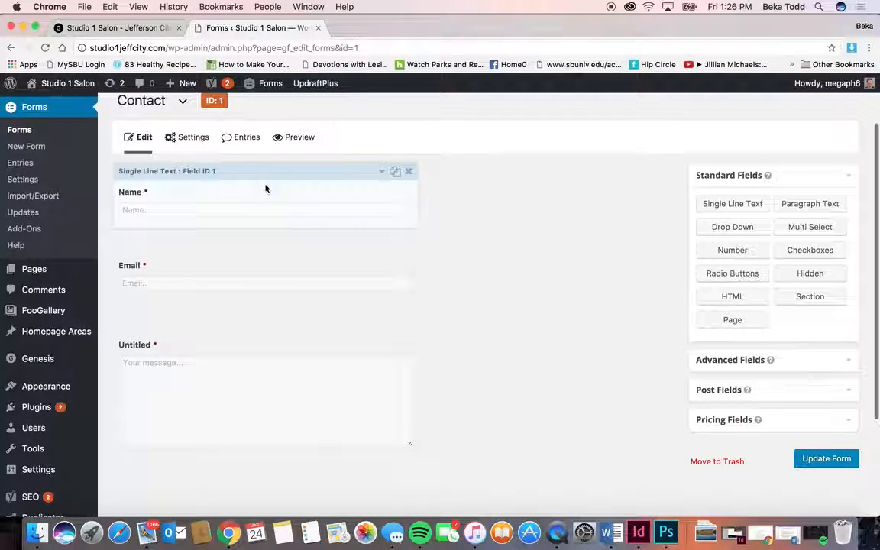
Step: Open the Contact form's entries and look through the submitted names, emails and messages
click(242, 139)
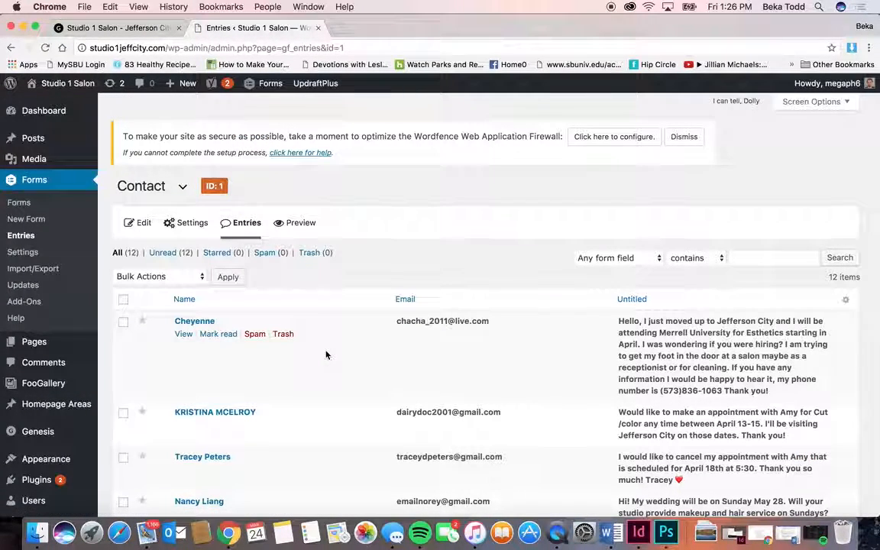
scroll(325, 355, down, 3)
scroll(325, 355, down, 10)
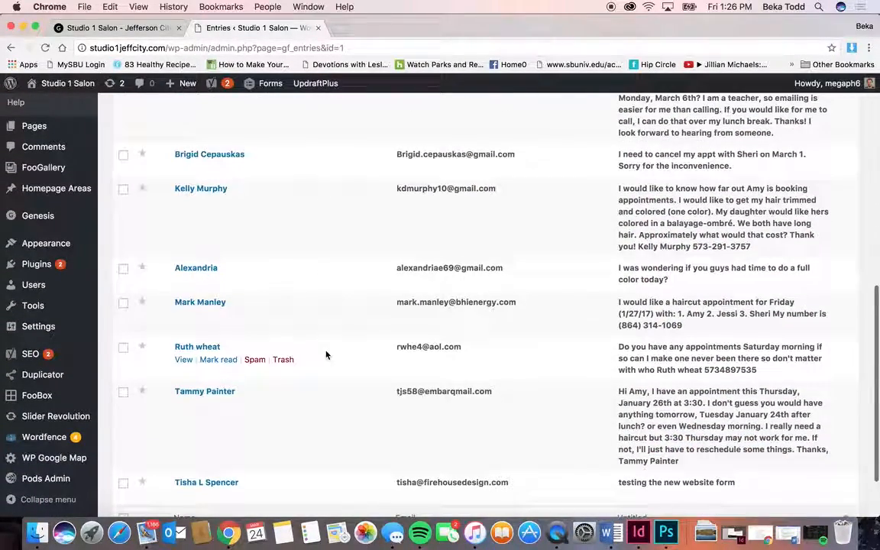
scroll(325, 354, down, 3)
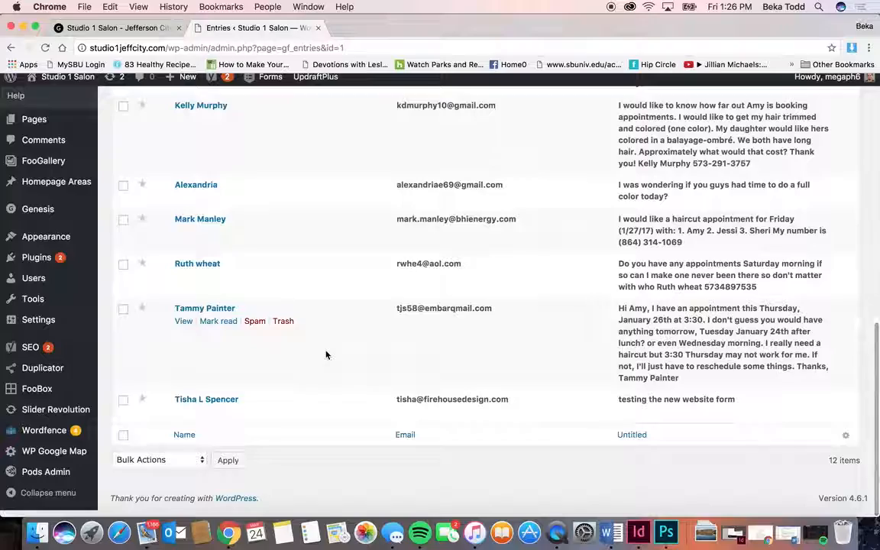
scroll(325, 355, up, 15)
scroll(325, 354, up, 3)
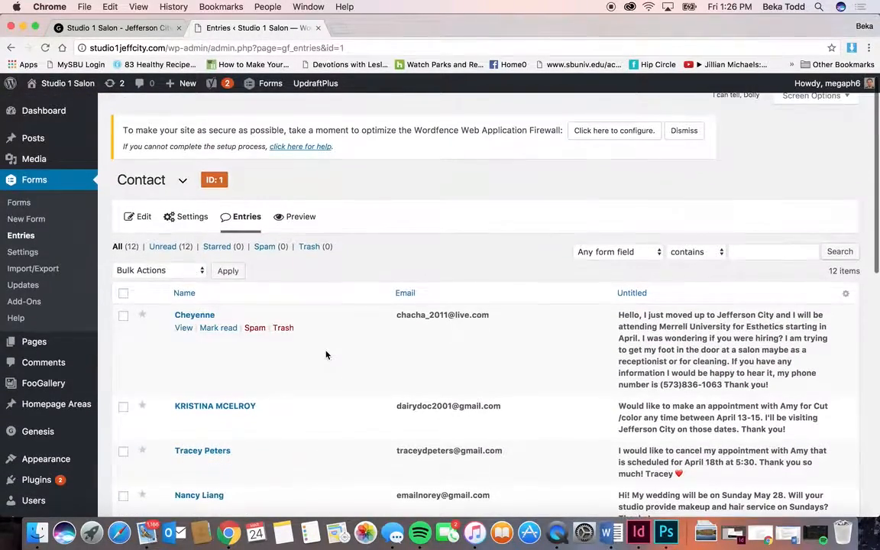
scroll(325, 393, down, 4)
scroll(325, 392, down, 5)
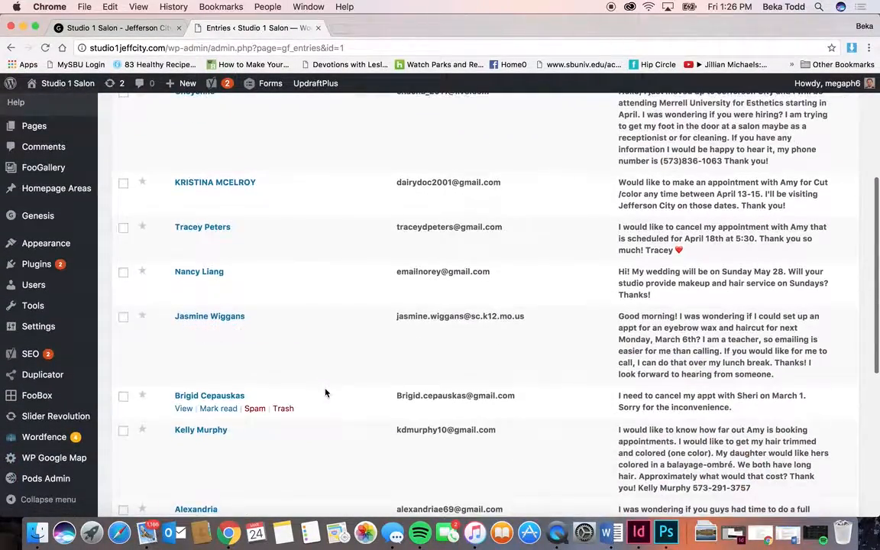
scroll(325, 393, down, 4)
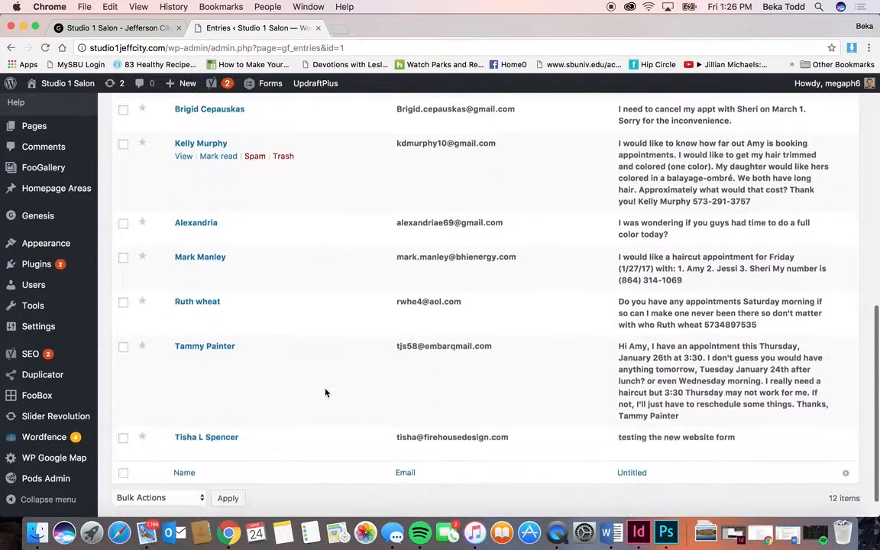
scroll(325, 392, up, 6)
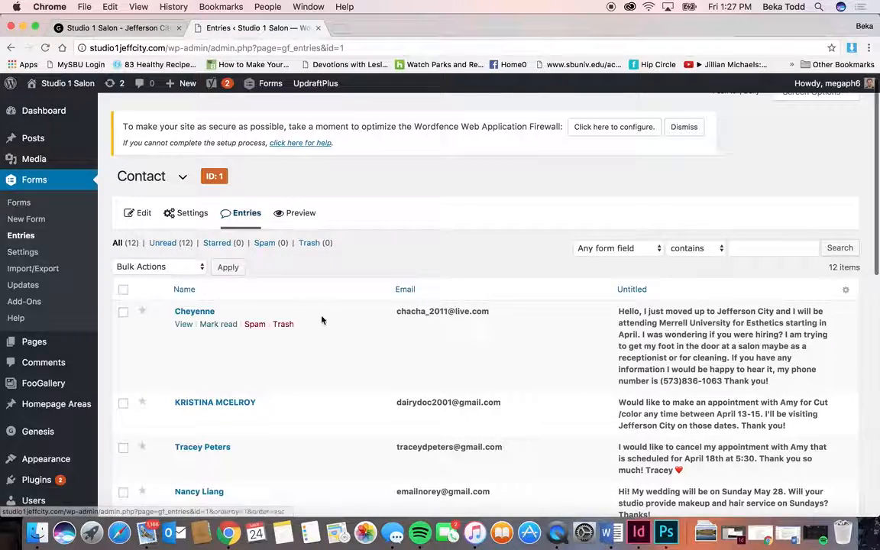
scroll(289, 283, down, 5)
scroll(297, 254, up, 5)
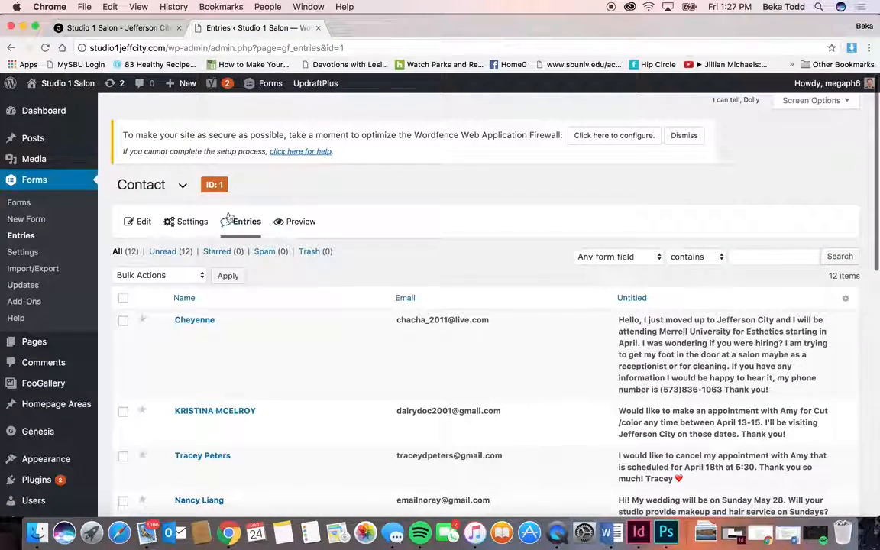
Step: View the Contact form's settings and confirmations, and open its Admin Notification to review the recipient, sender, subject and message
click(191, 222)
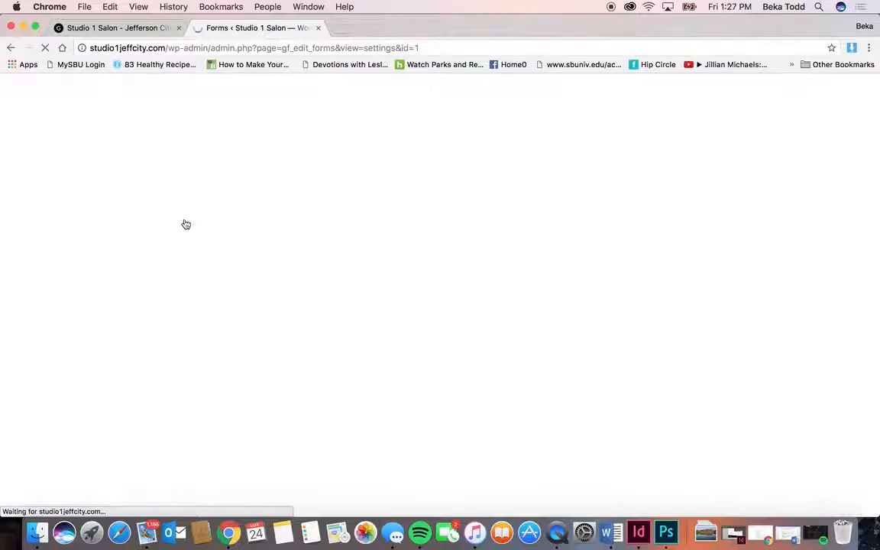
click(166, 276)
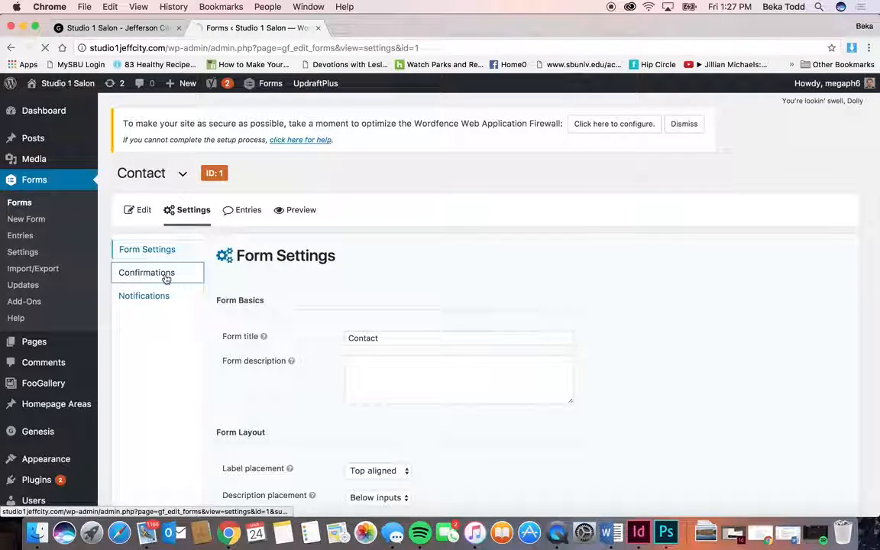
click(163, 298)
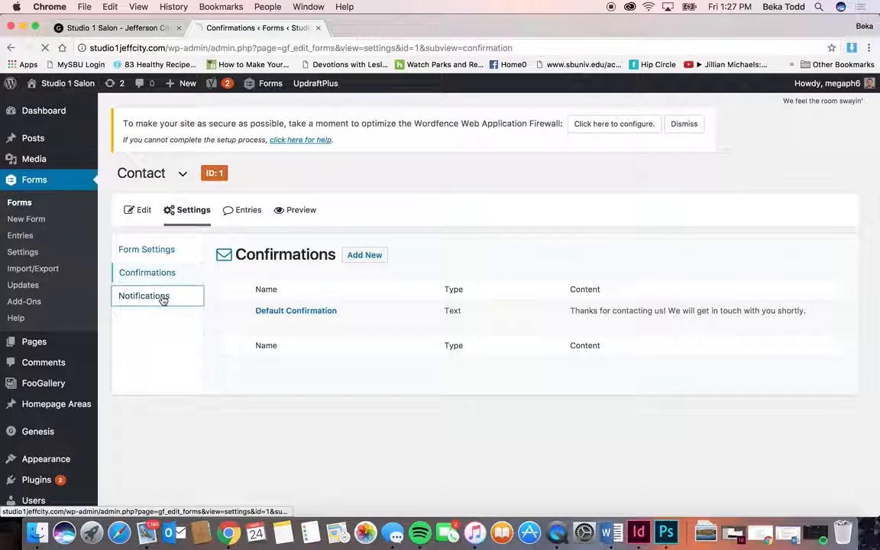
click(313, 311)
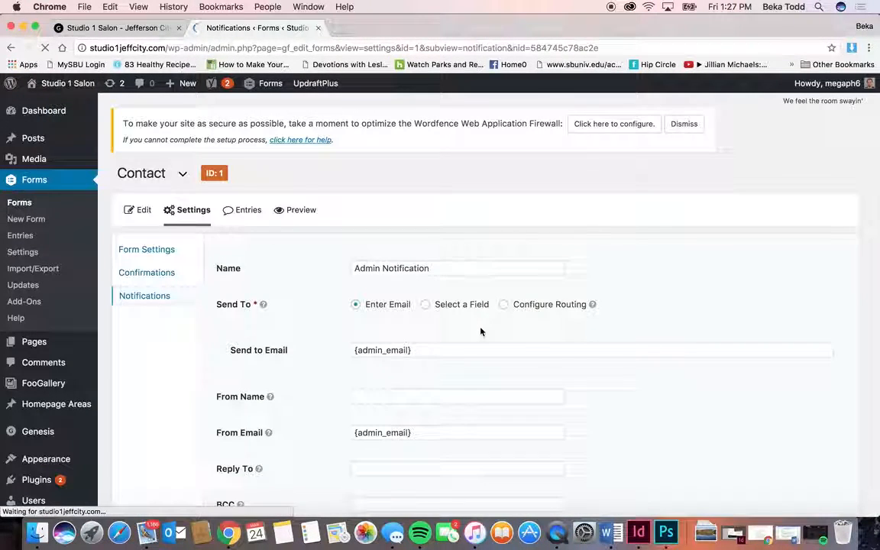
scroll(512, 411, down, 10)
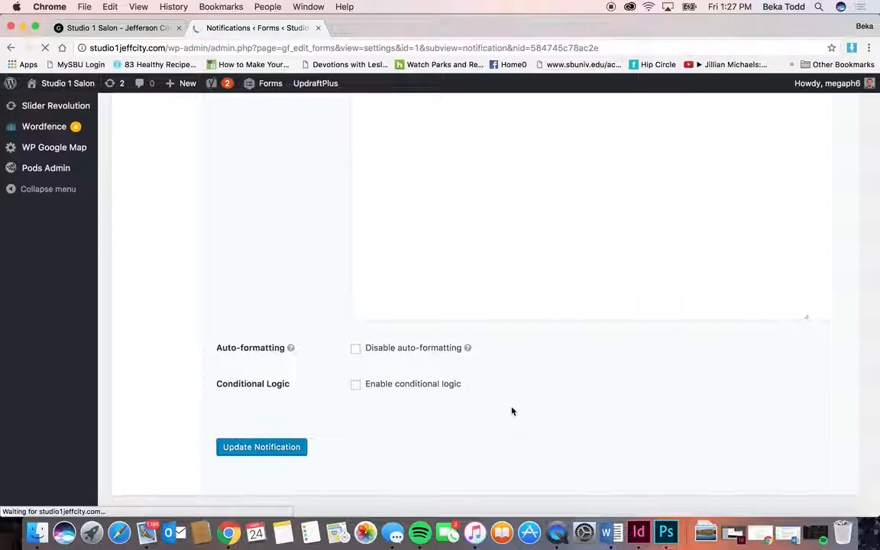
scroll(511, 411, up, 4)
scroll(511, 410, up, 3)
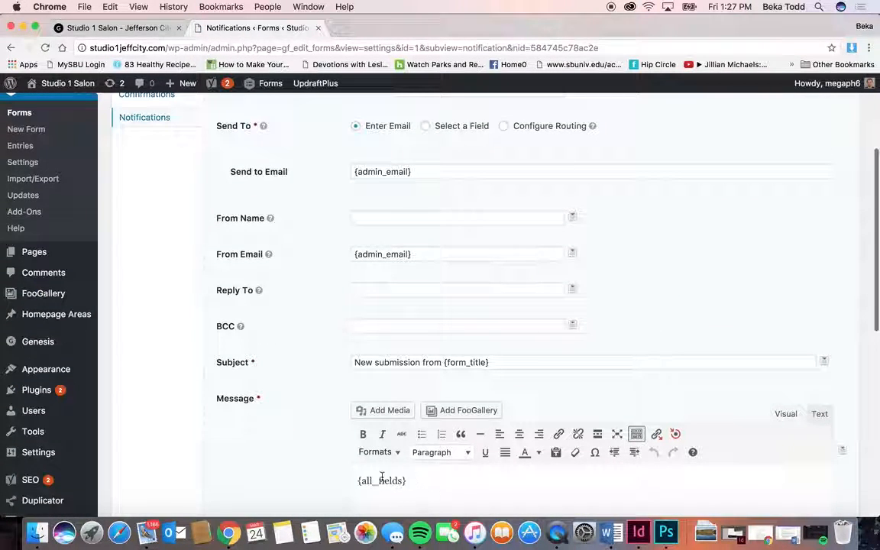
scroll(269, 396, up, 3)
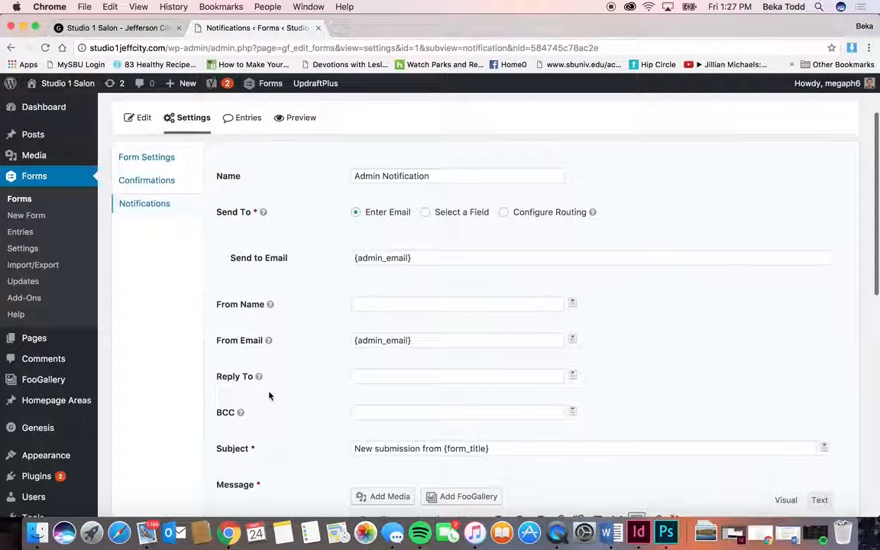
scroll(308, 286, up, 3)
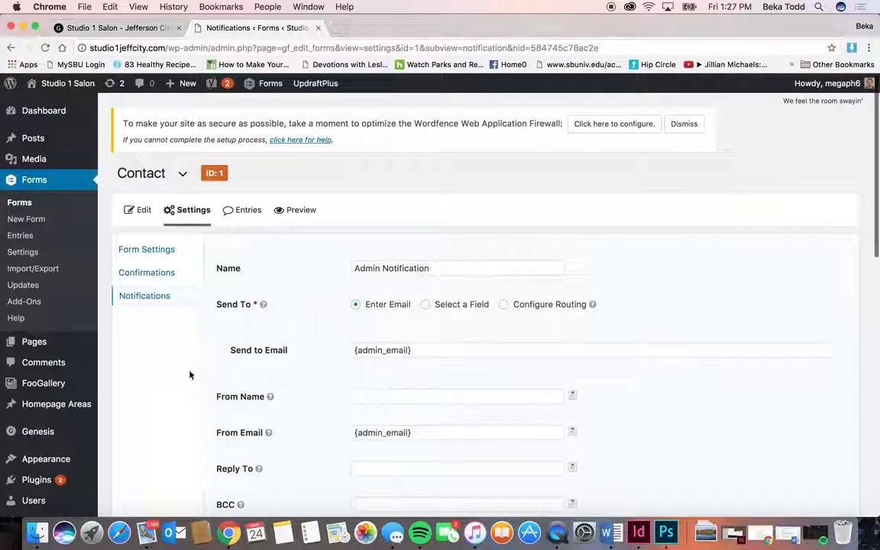
scroll(187, 375, down, 2)
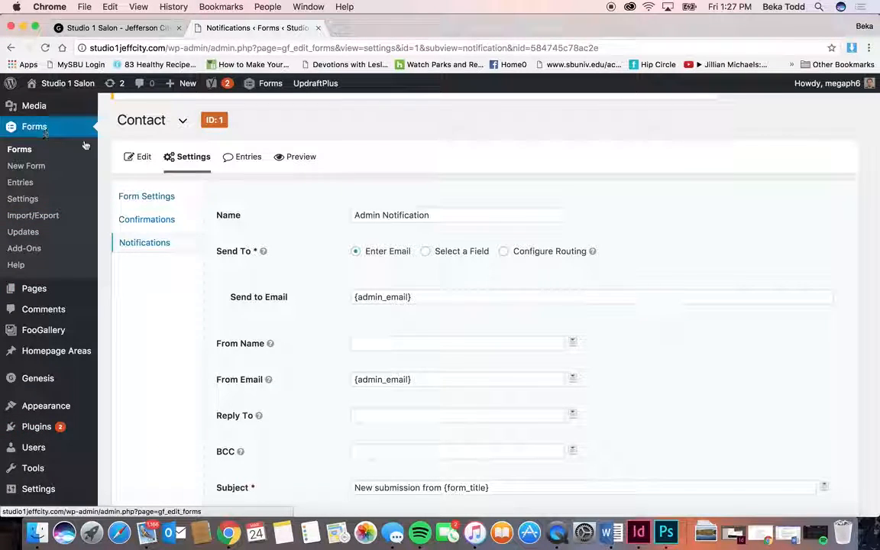
Step: Return to the Forms list and open the list of all pages
click(17, 149)
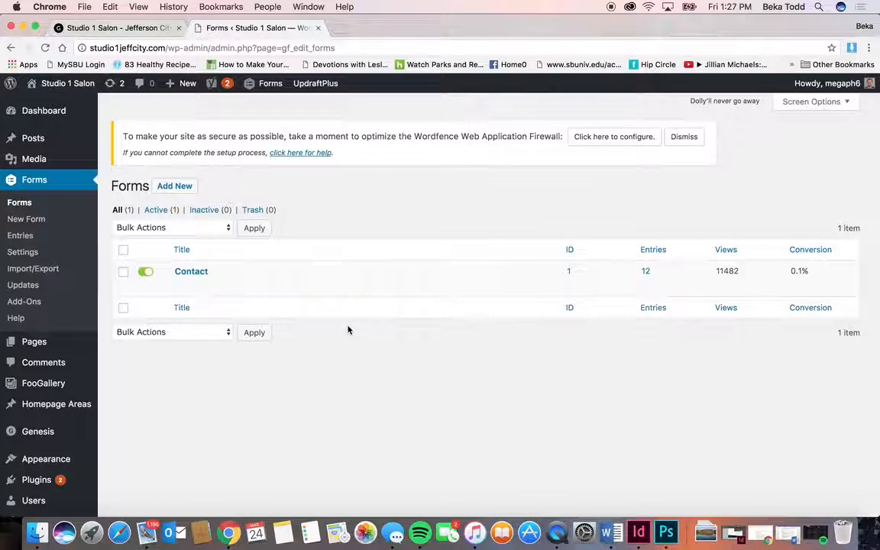
scroll(67, 310, down, 2)
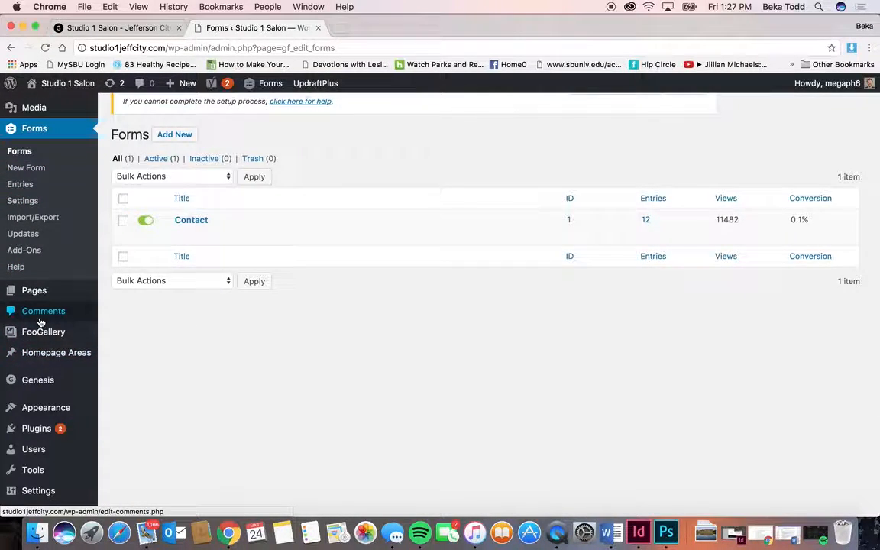
scroll(39, 321, down, 2)
mouse_move(41, 321)
click(38, 228)
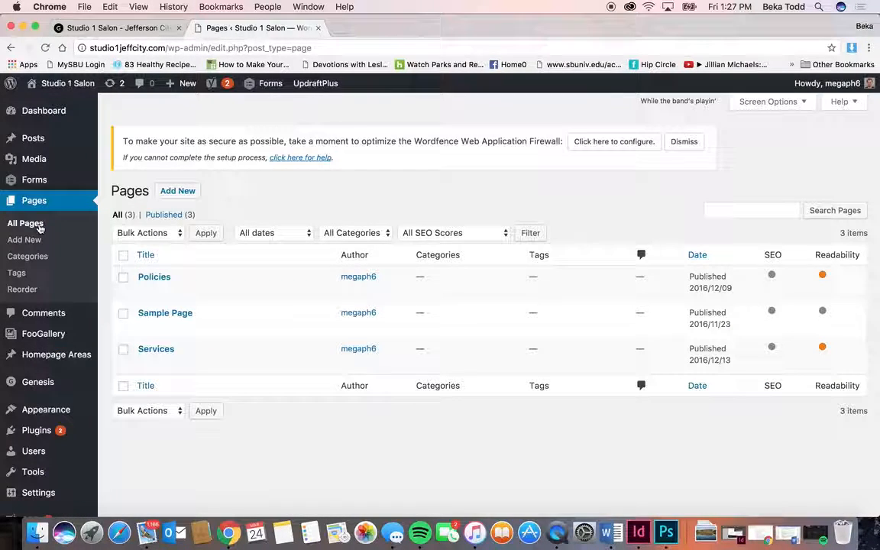
Step: Switch to the live salon site and look over the homepage slider and the stylists section
click(119, 28)
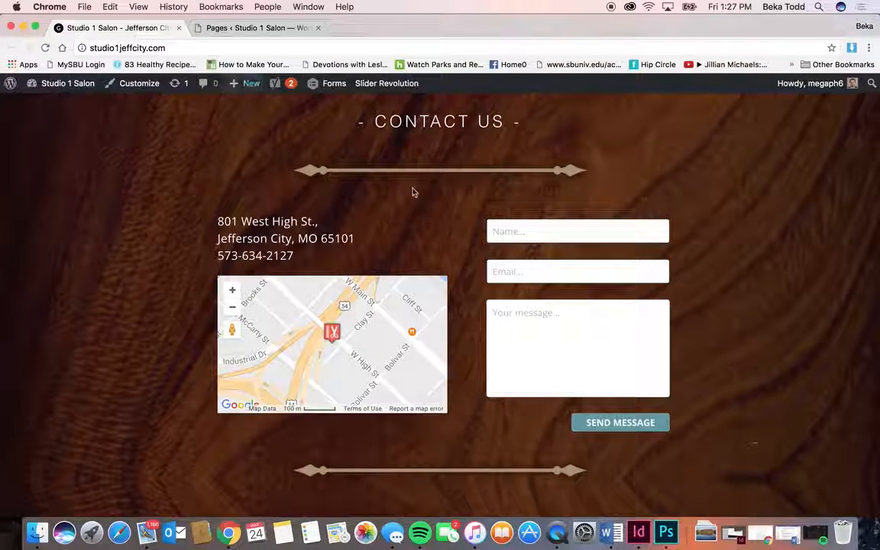
scroll(412, 190, up, 15)
scroll(419, 197, up, 10)
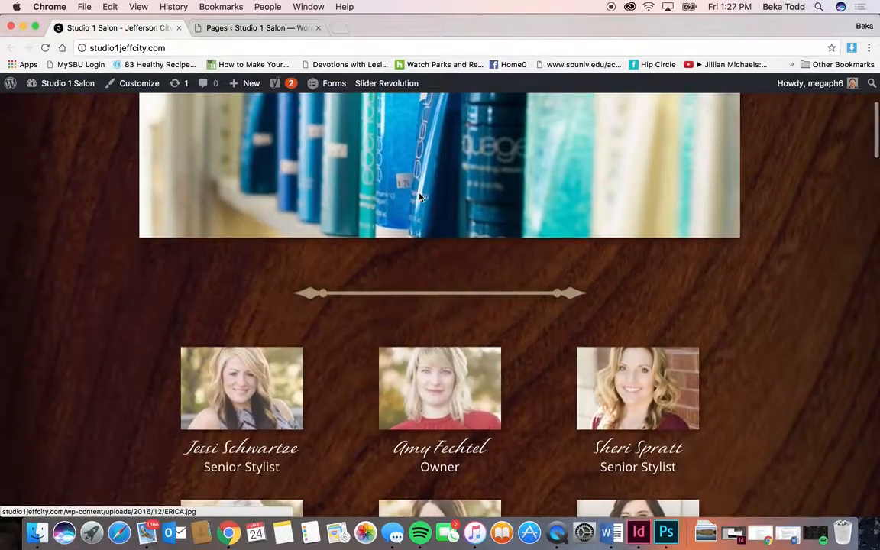
scroll(419, 197, down, 3)
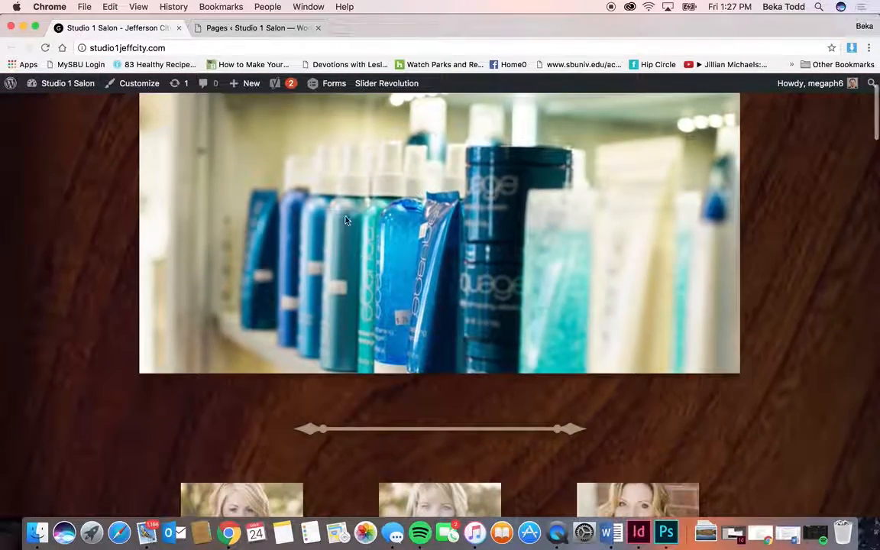
scroll(456, 263, down, 8)
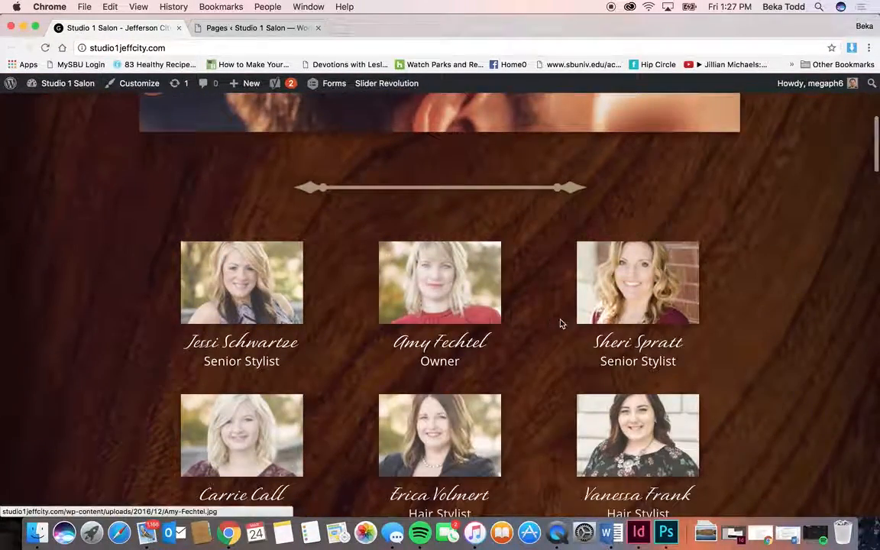
Step: Try the live site's Stylists, Services, Gallery, Tips and Products navigation links, returning to the header after each
scroll(561, 320, up, 10)
click(362, 149)
scroll(361, 148, up, 10)
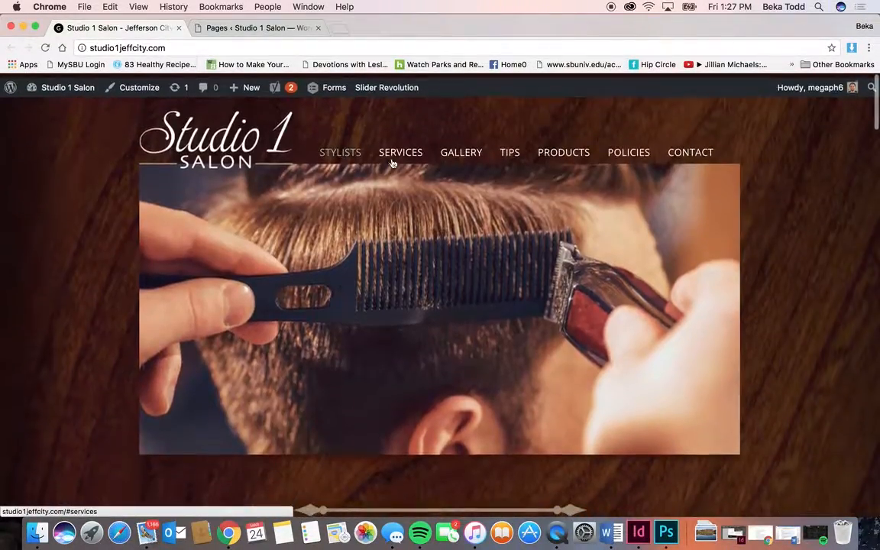
click(402, 151)
scroll(400, 151, up, 10)
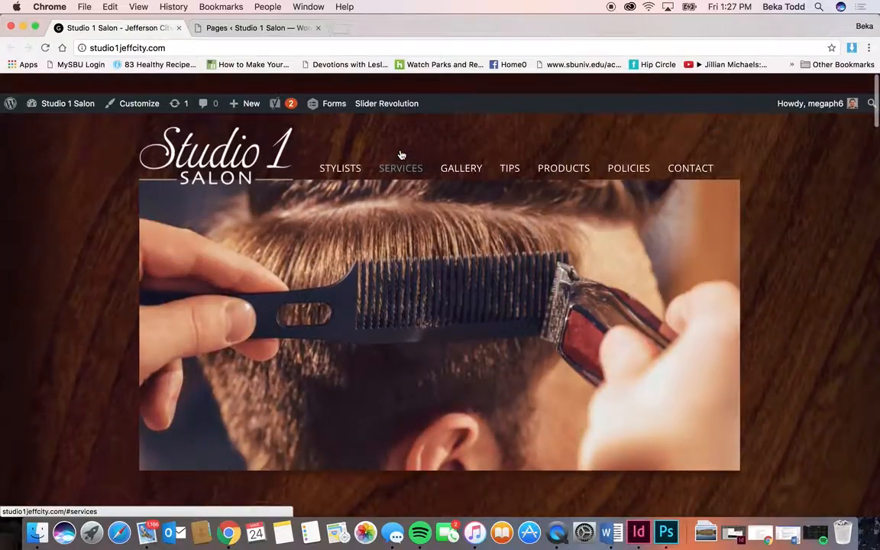
click(457, 151)
scroll(457, 158, up, 10)
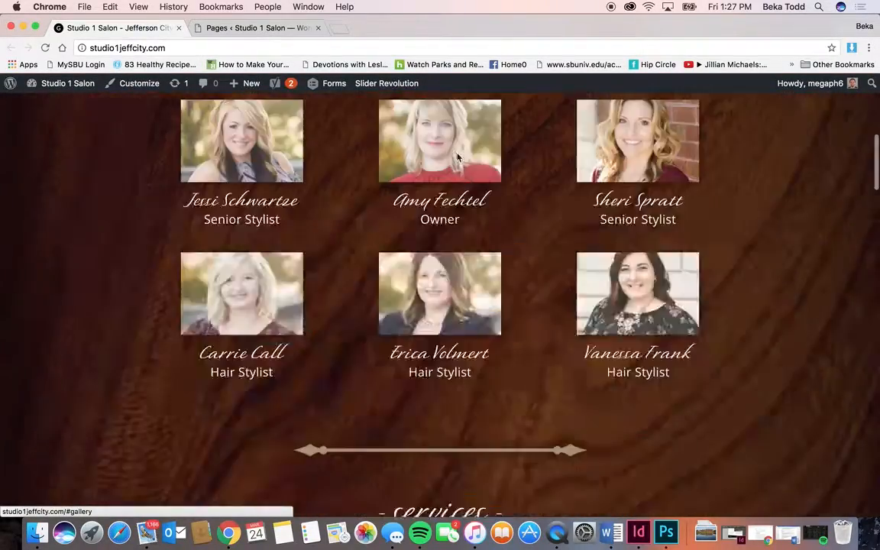
click(509, 149)
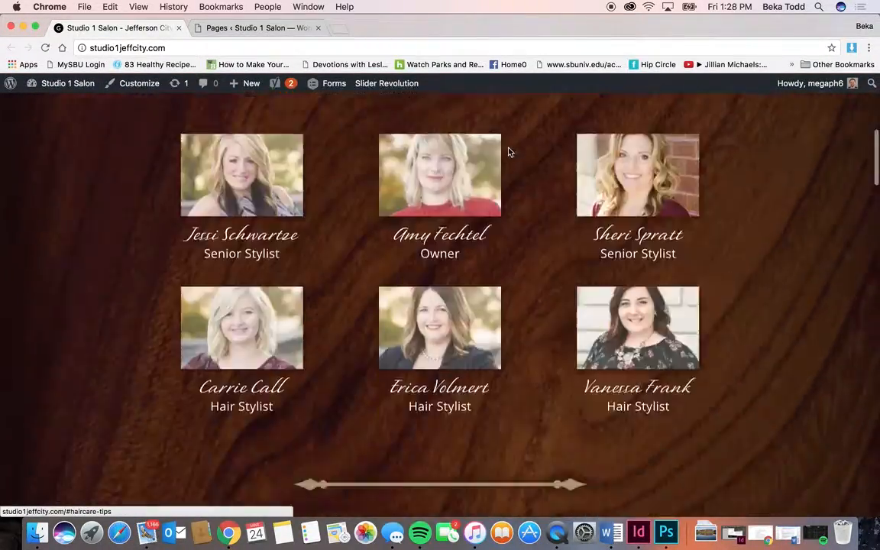
scroll(509, 151, up, 5)
scroll(535, 145, up, 10)
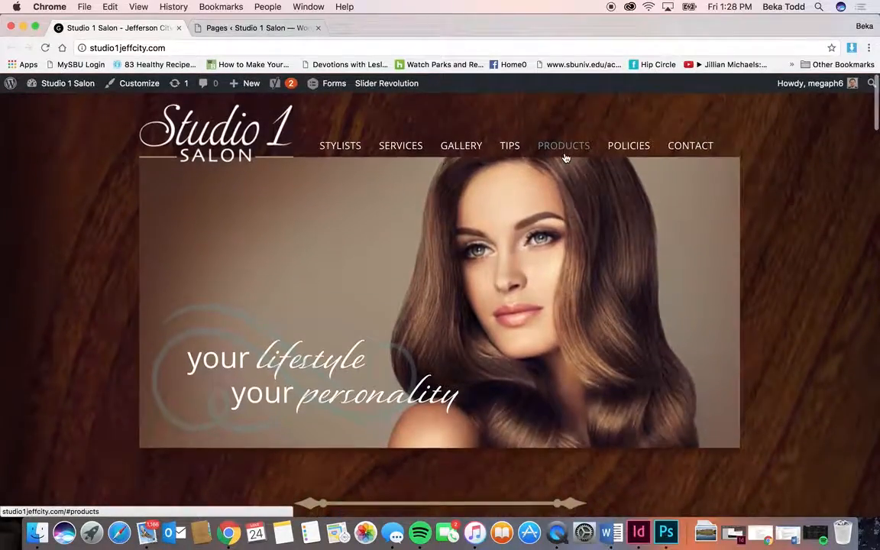
click(565, 154)
scroll(566, 157, up, 10)
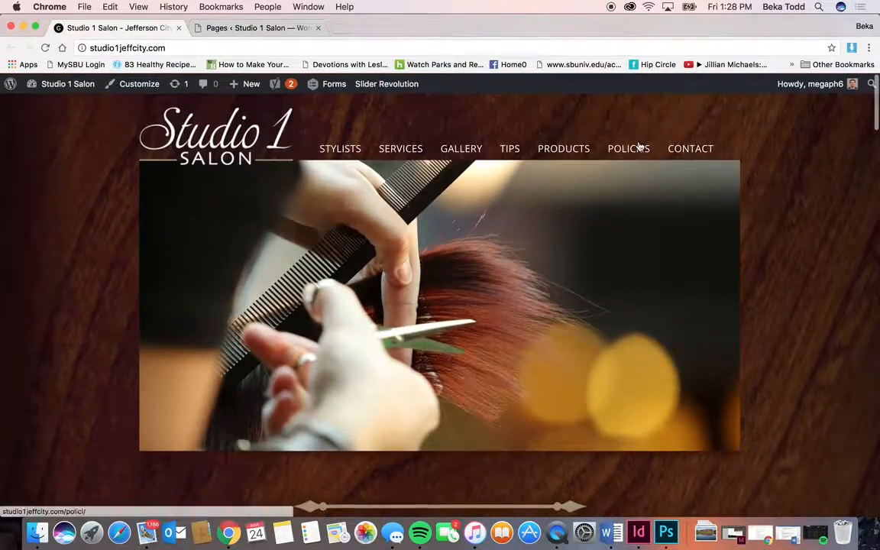
Step: Open the live site's Policies page and look through its policy sections down to the contact area
click(639, 147)
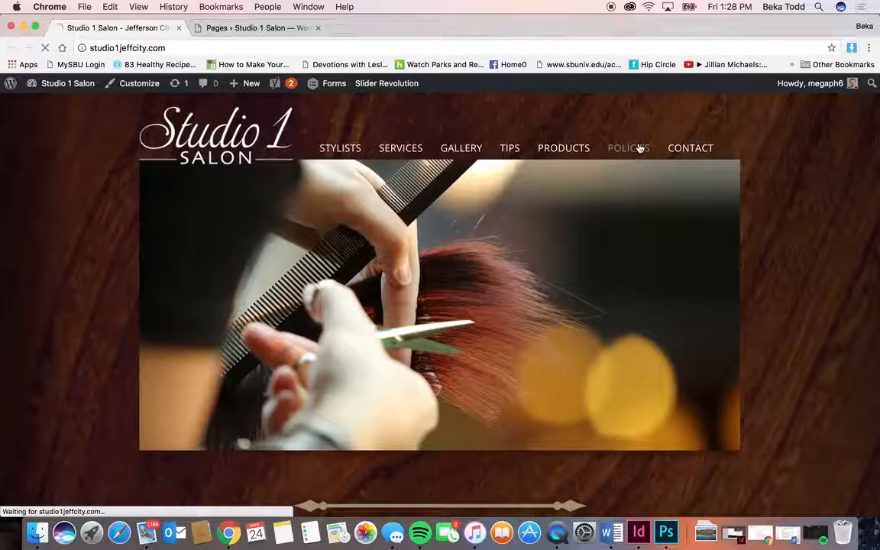
scroll(577, 307, down, 10)
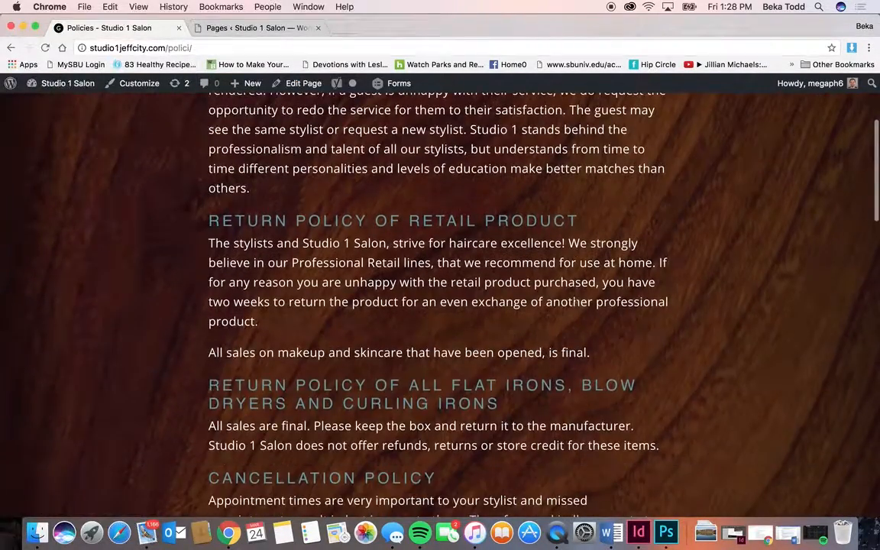
scroll(577, 307, down, 10)
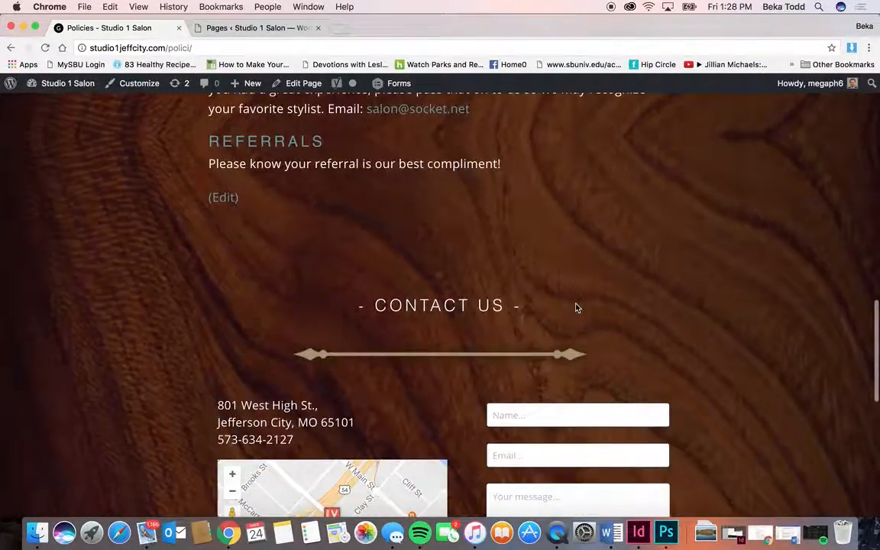
scroll(577, 307, up, 5)
scroll(576, 307, up, 2)
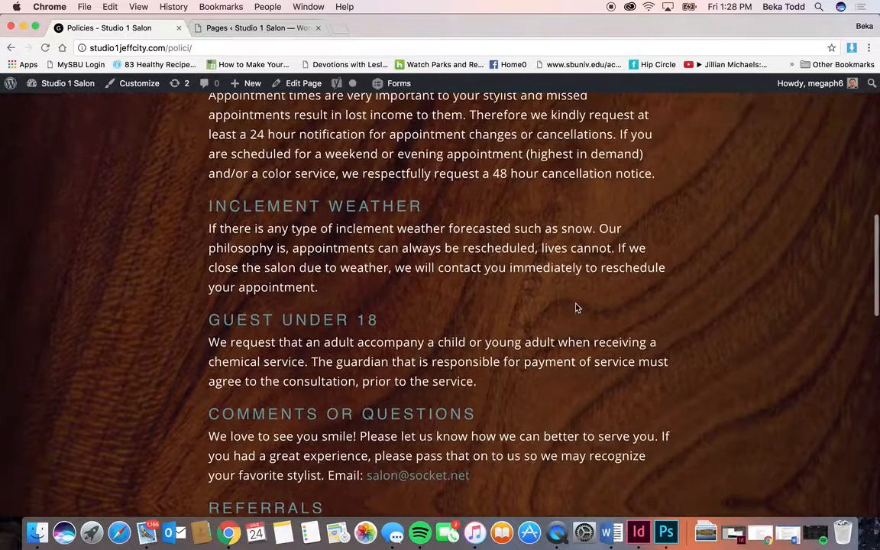
Step: Switch to the WordPress admin, open the Policies page for editing and look through its content
click(248, 27)
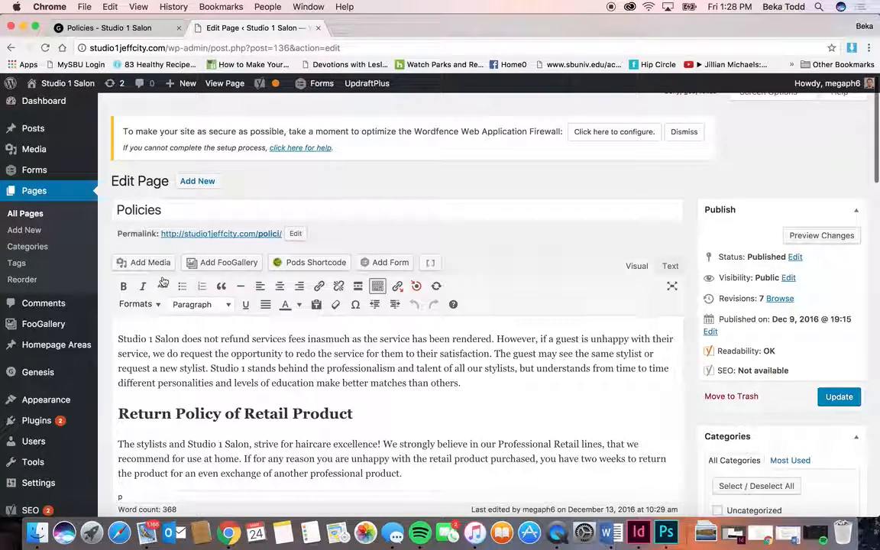
scroll(327, 368, down, 5)
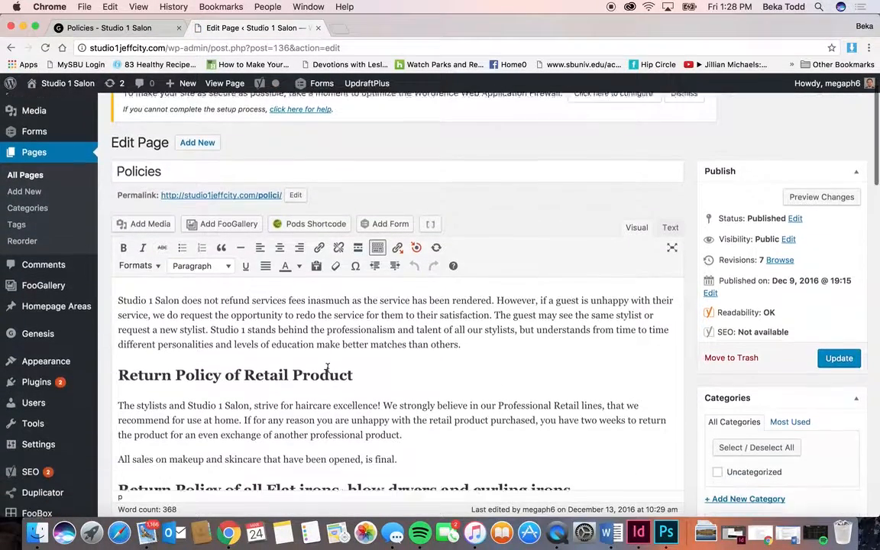
scroll(327, 368, down, 5)
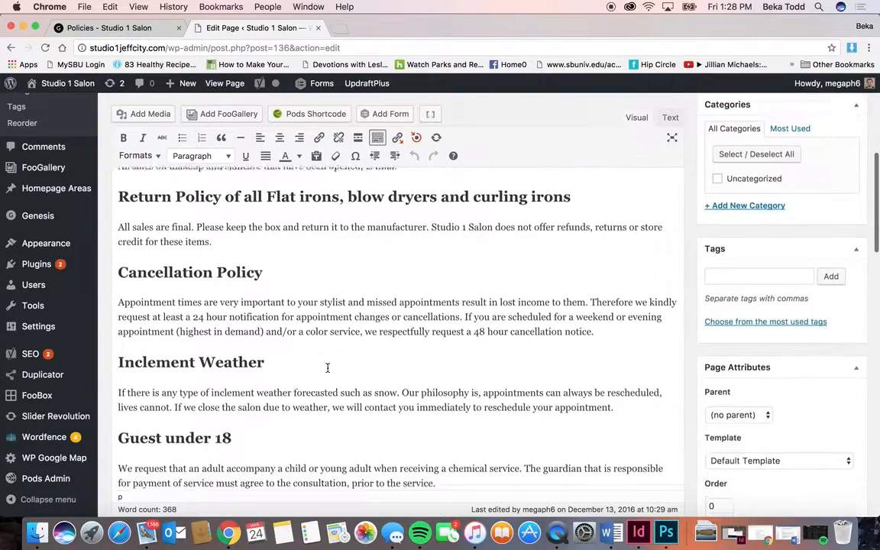
scroll(327, 368, down, 3)
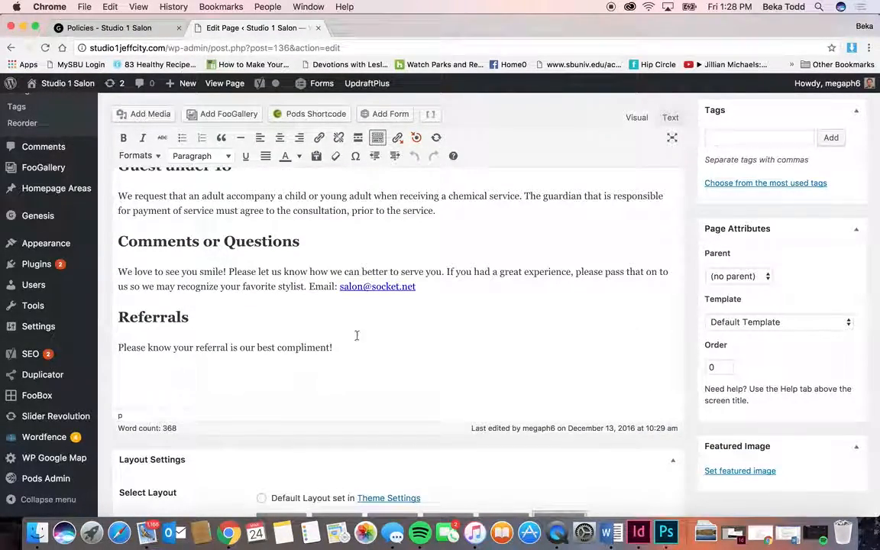
scroll(349, 342, up, 10)
scroll(367, 328, up, 3)
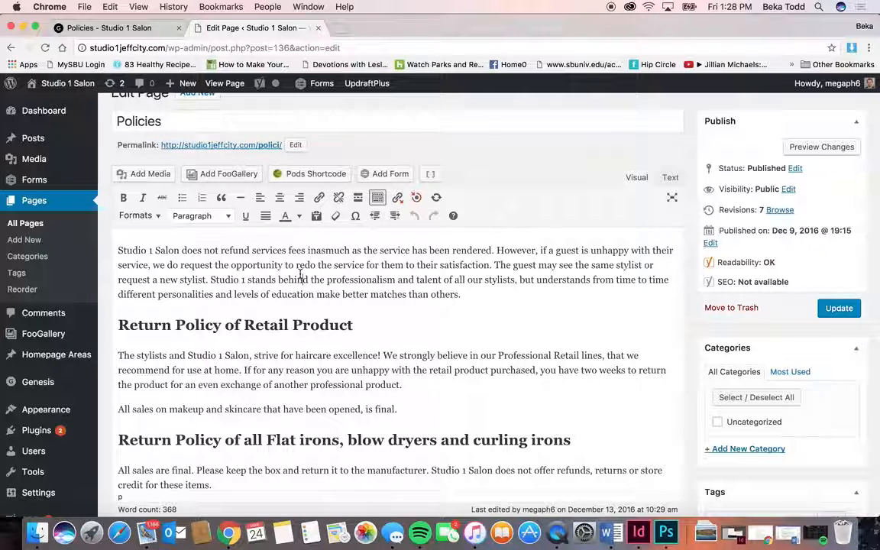
Step: Try the Heading 1 and Heading 3 styles on the "Return Policy of Retail Product" heading
drag(120, 250, 314, 250)
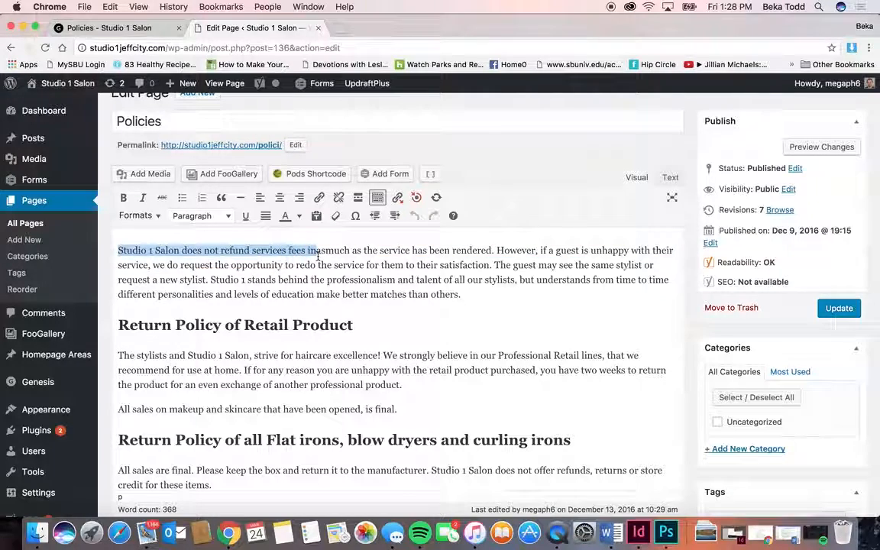
click(315, 252)
drag(353, 325, 108, 310)
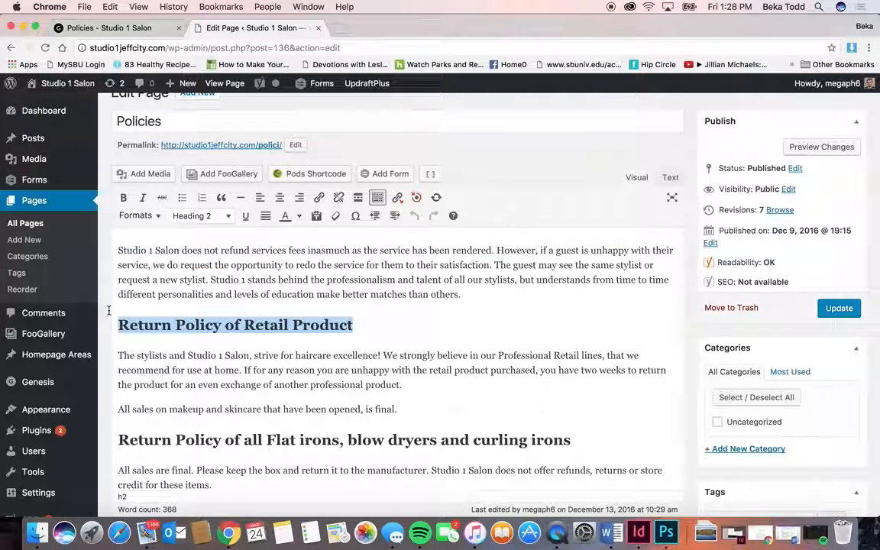
click(192, 215)
click(211, 257)
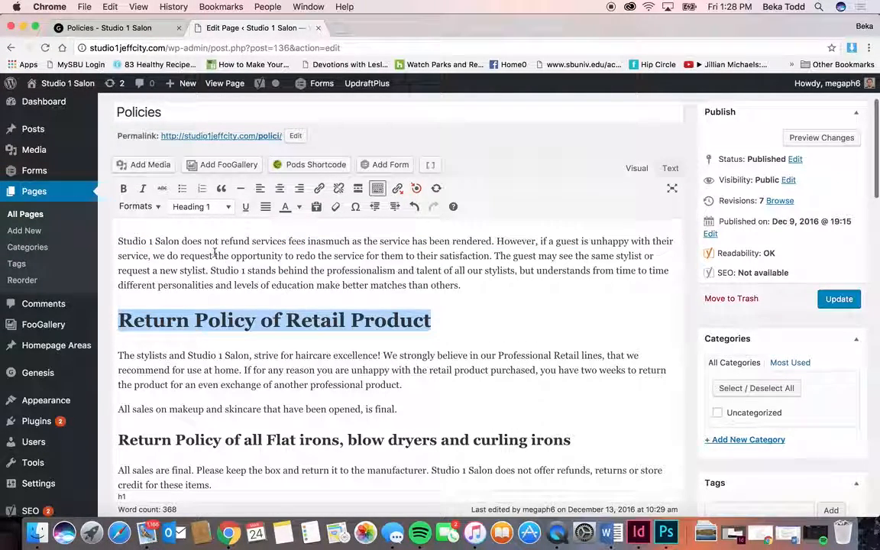
click(221, 207)
click(233, 302)
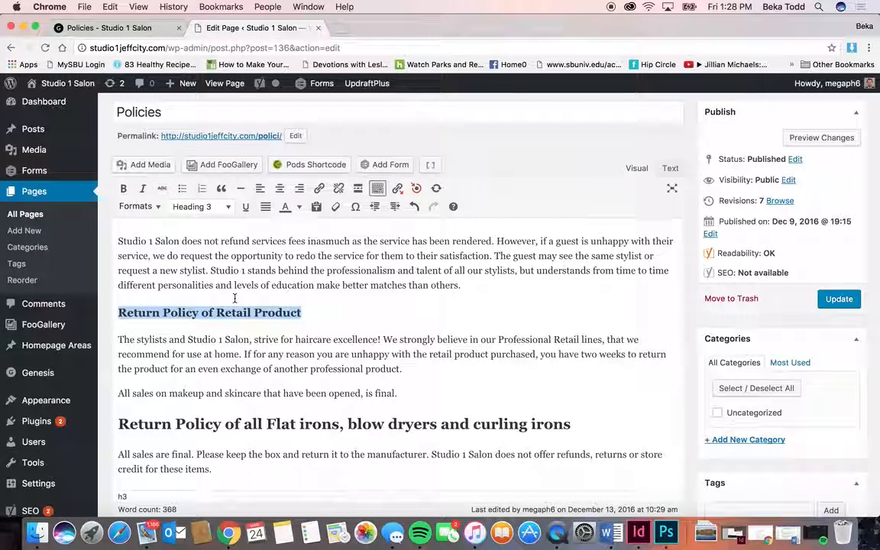
Step: Make "Return Policy of Retail Product" bold and italic, and try it as a bulleted list item
click(123, 189)
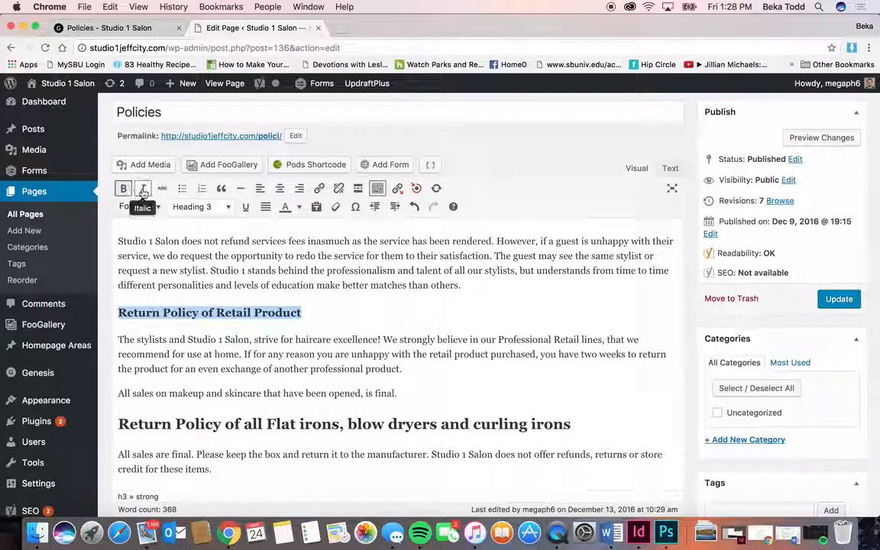
click(143, 190)
click(183, 189)
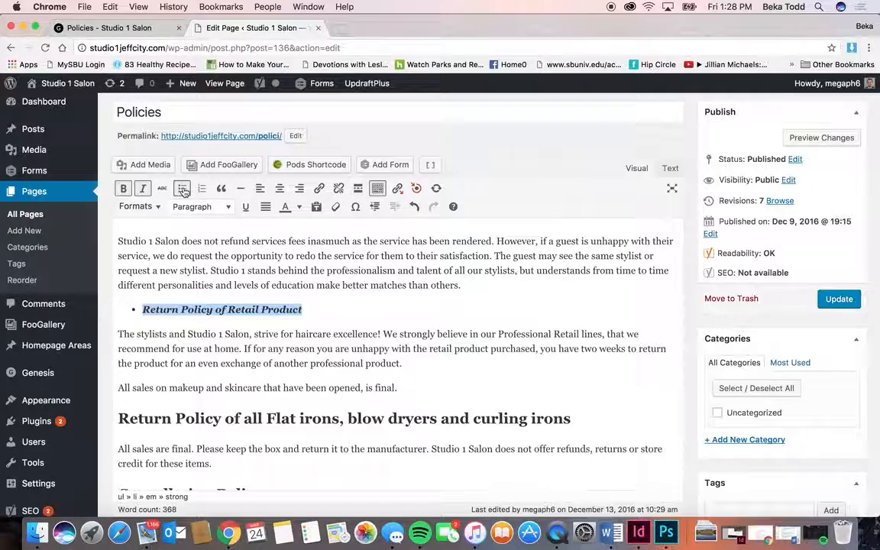
click(183, 190)
click(183, 189)
click(183, 188)
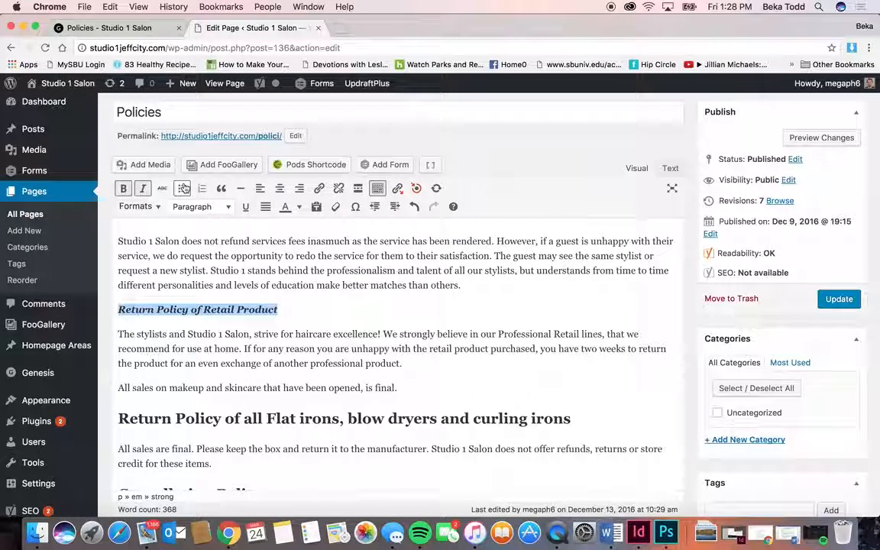
Step: Try centre and right alignment on "Return Policy of Retail Product", then align it left
click(281, 190)
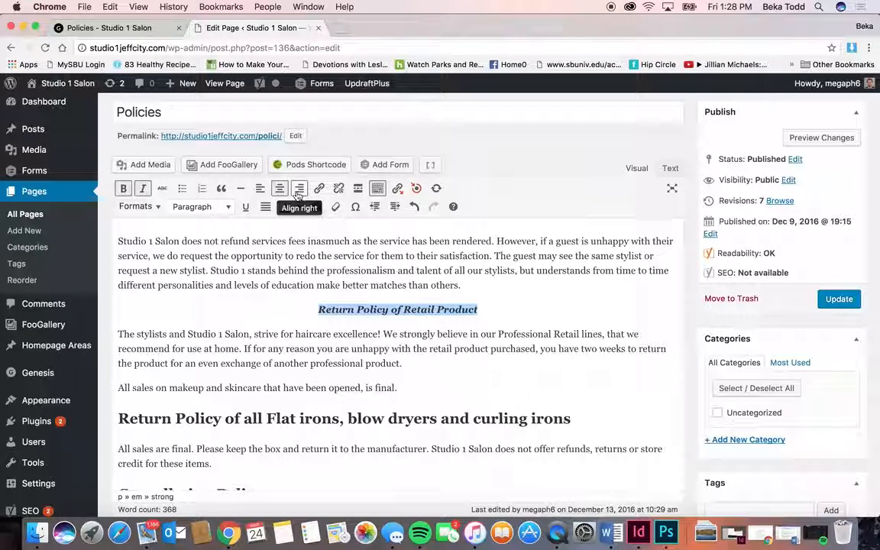
click(298, 190)
click(261, 191)
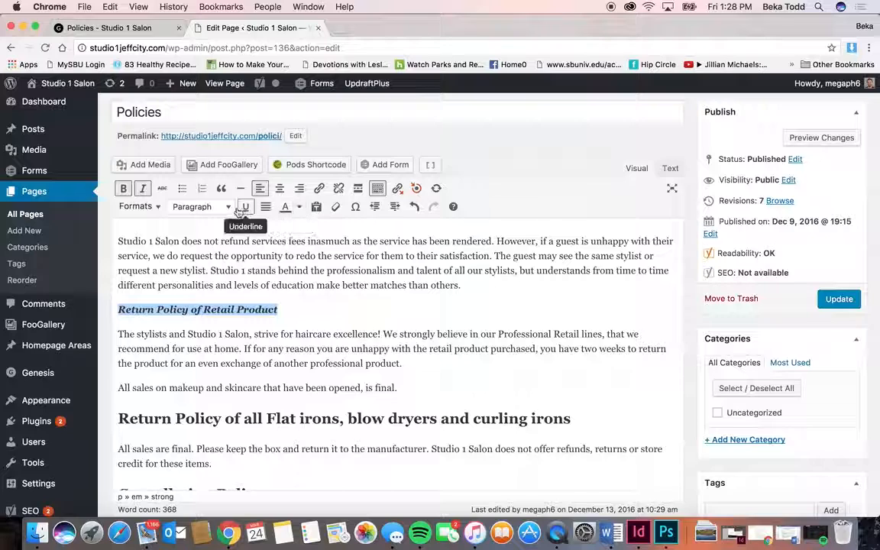
Step: Link the "Return Policy of Retail Product" text to google.com
click(320, 188)
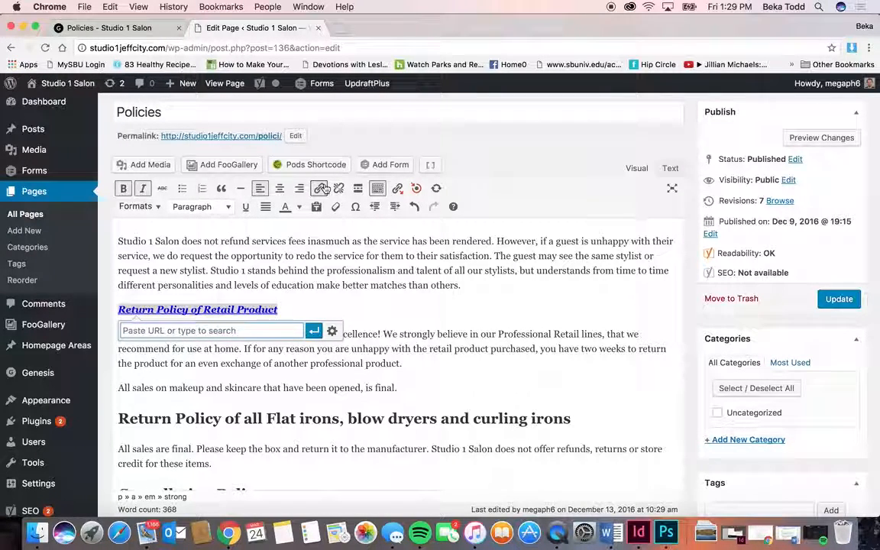
text(google.com)
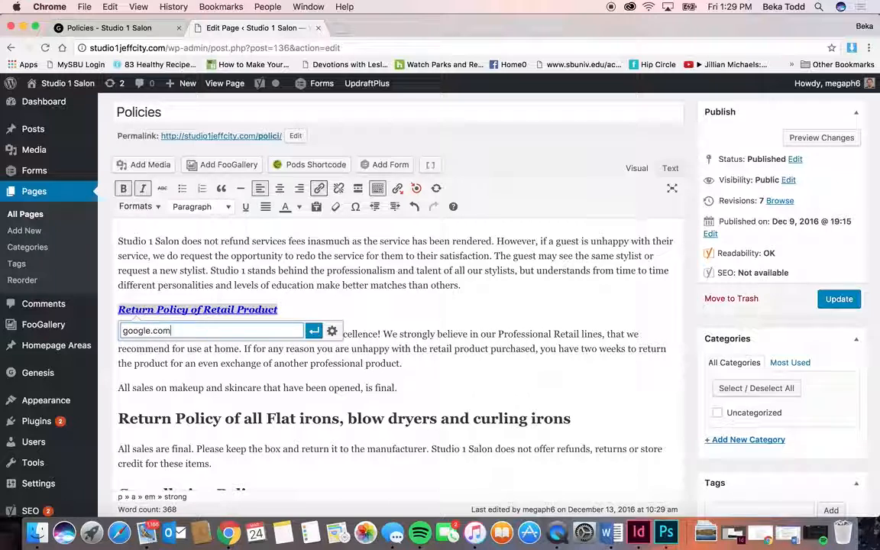
key(Return)
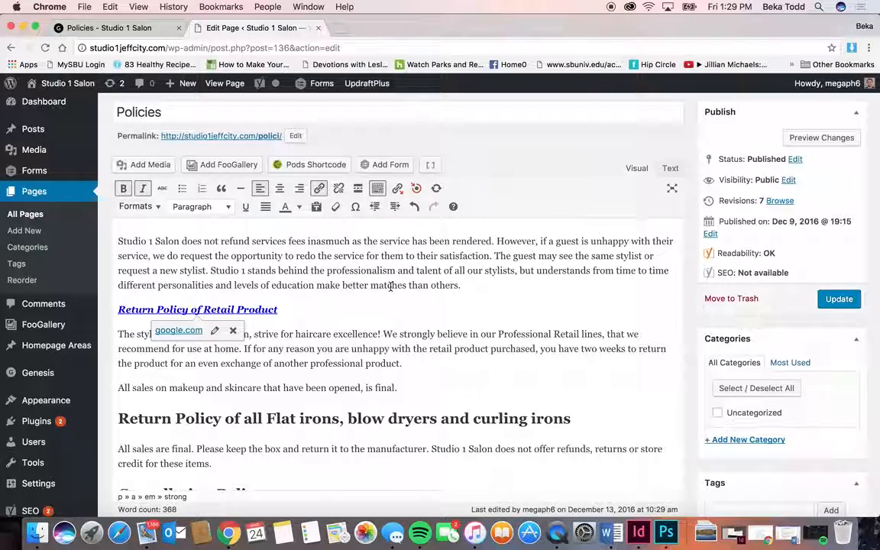
Step: Insert the Contact form without title or description before "Return Policy of Retail Product", with its shortcode on a separate line
scroll(390, 285, down, 1)
click(392, 153)
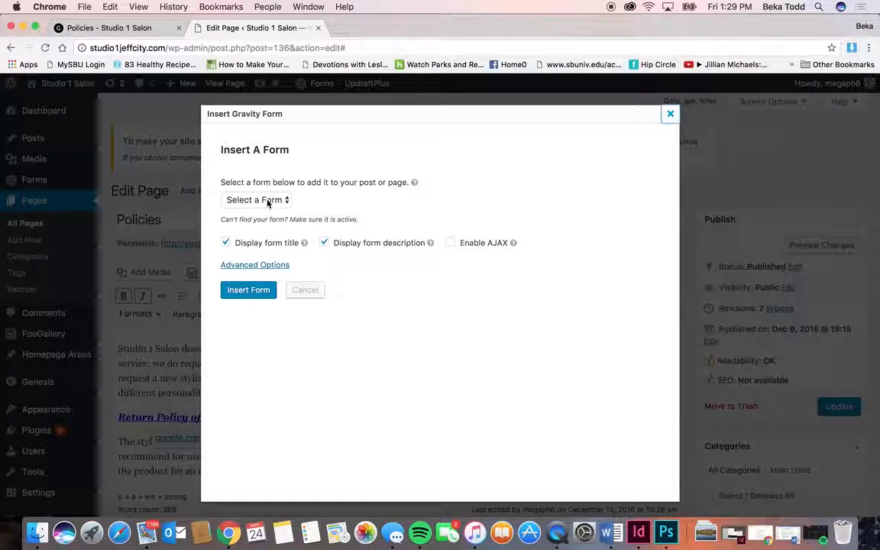
click(323, 243)
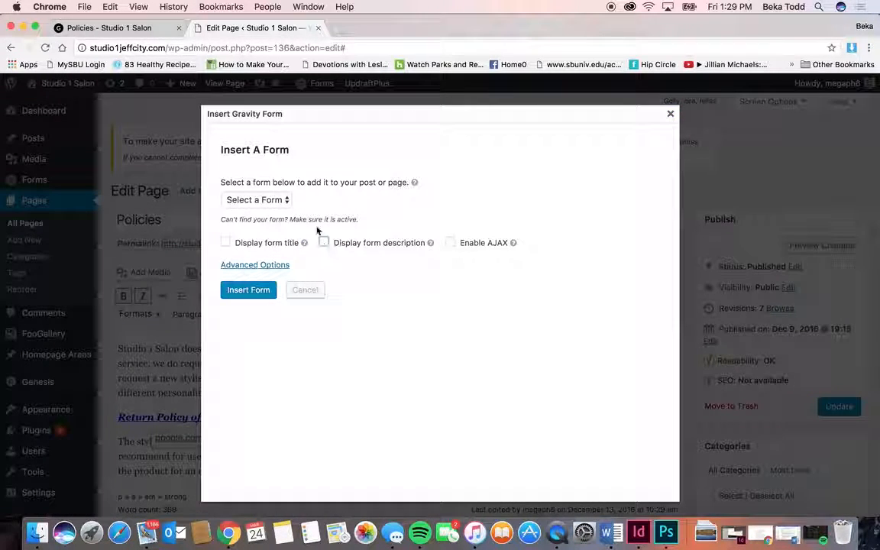
click(283, 199)
click(284, 189)
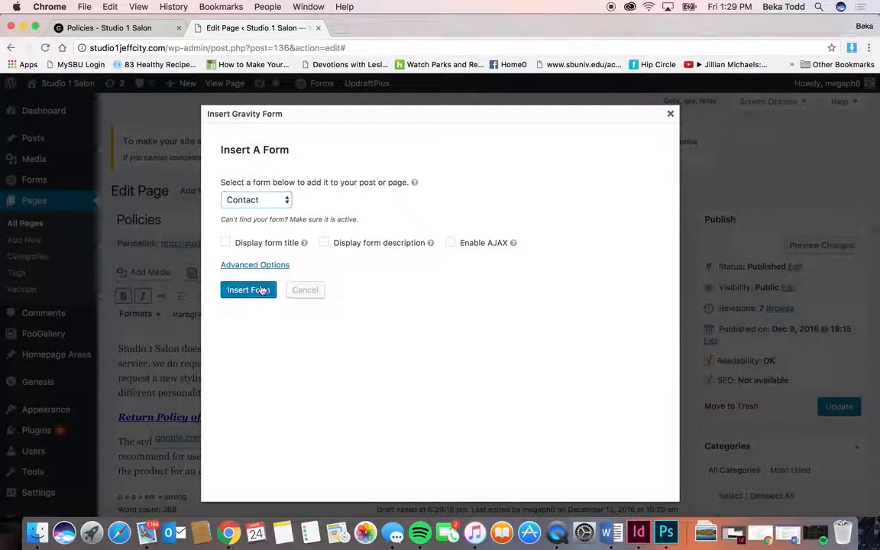
click(248, 289)
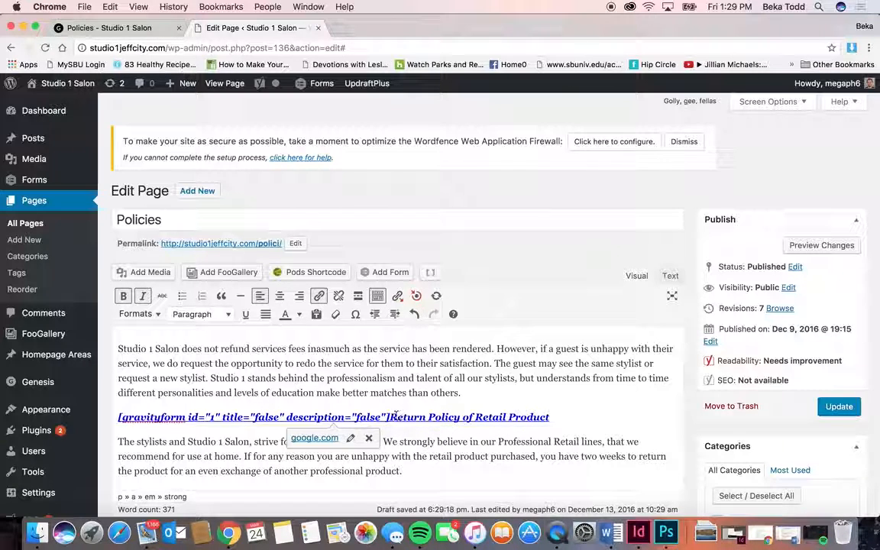
key(Return)
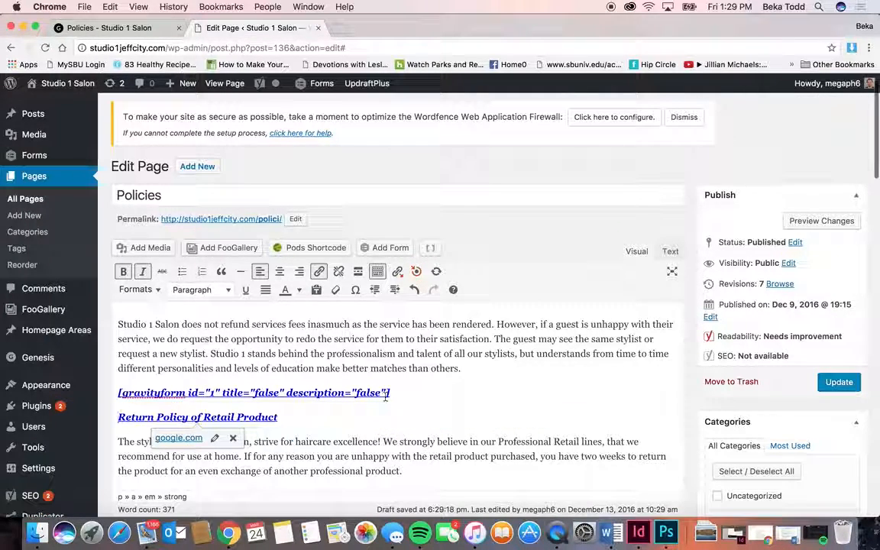
Step: Delete the inserted form shortcode and restore "Return Policy of Retail Product" to an unlinked Heading 2 without bold or italic
drag(394, 404, 116, 387)
key(BackSpace)
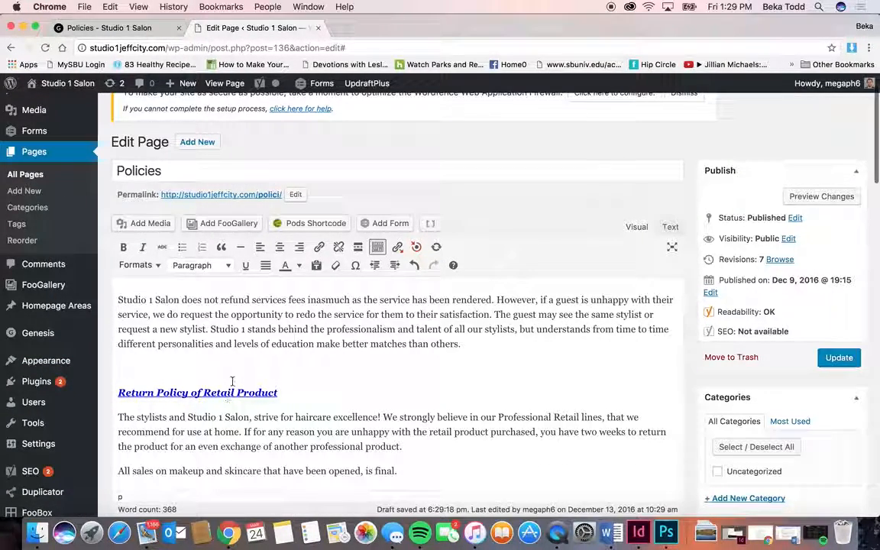
key(BackSpace)
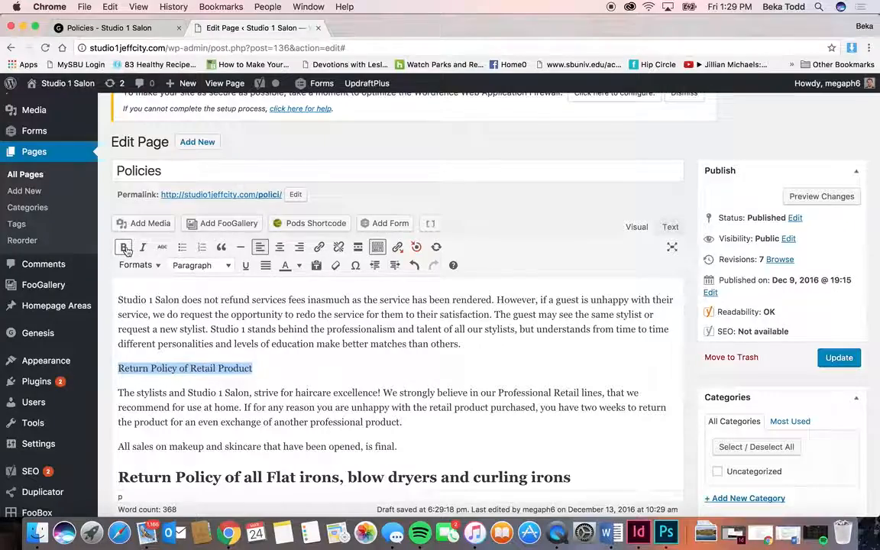
click(227, 336)
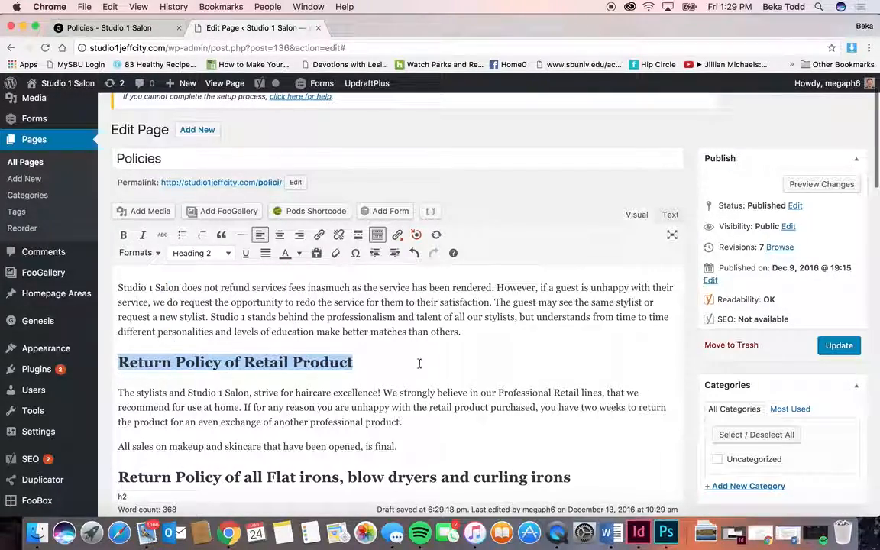
Step: Review the Policies page content in the editor, from the opening paragraph through Referrals to the layout settings
scroll(419, 363, up, 1)
scroll(419, 363, down, 2)
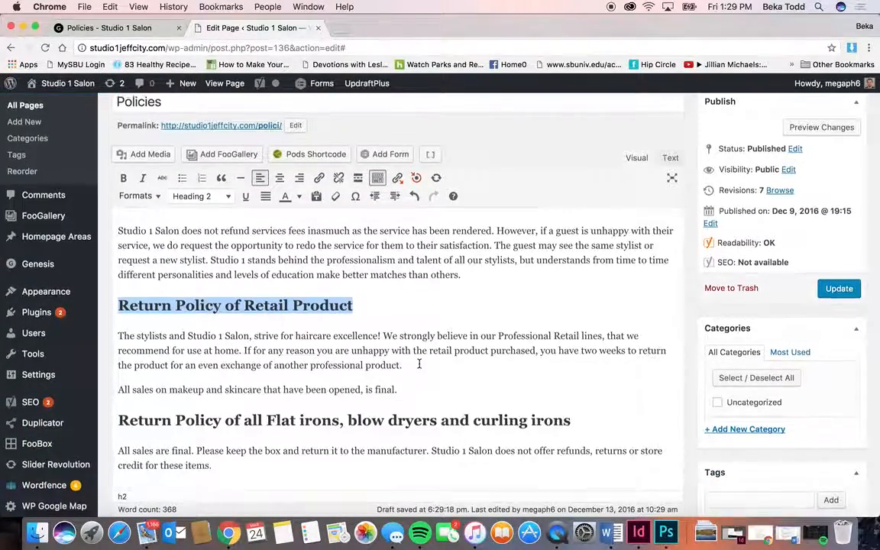
scroll(419, 364, down, 10)
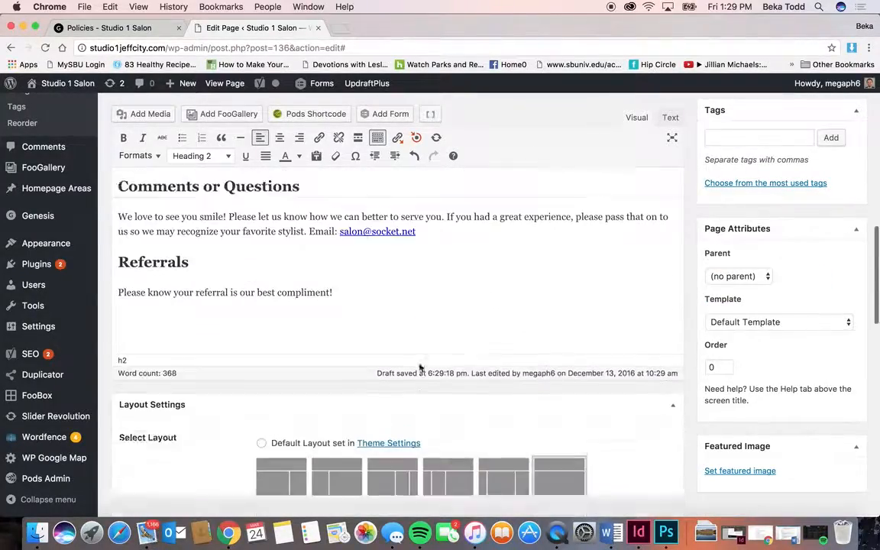
scroll(419, 367, up, 10)
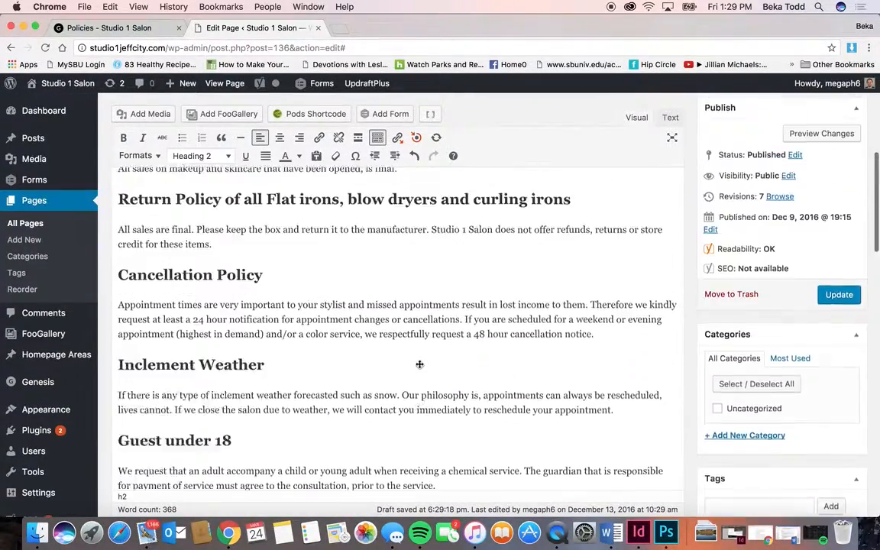
scroll(419, 364, up, 3)
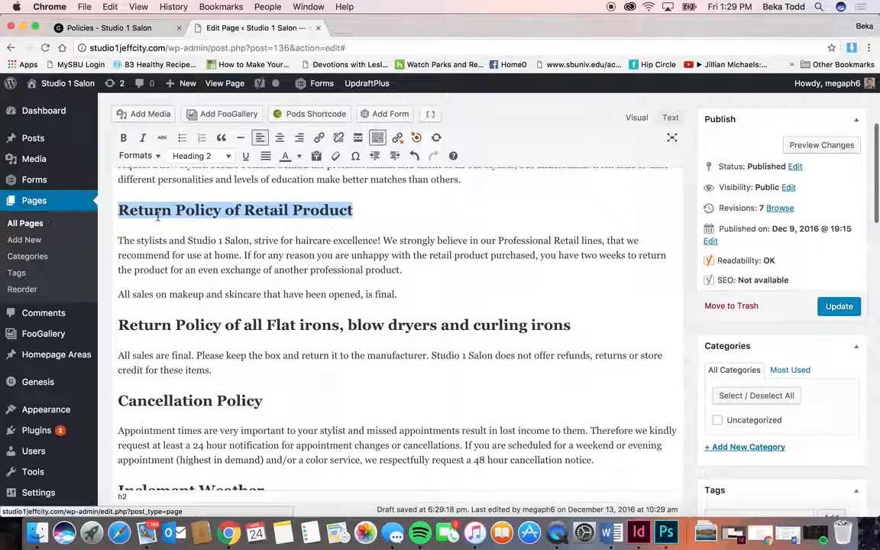
scroll(158, 216, up, 5)
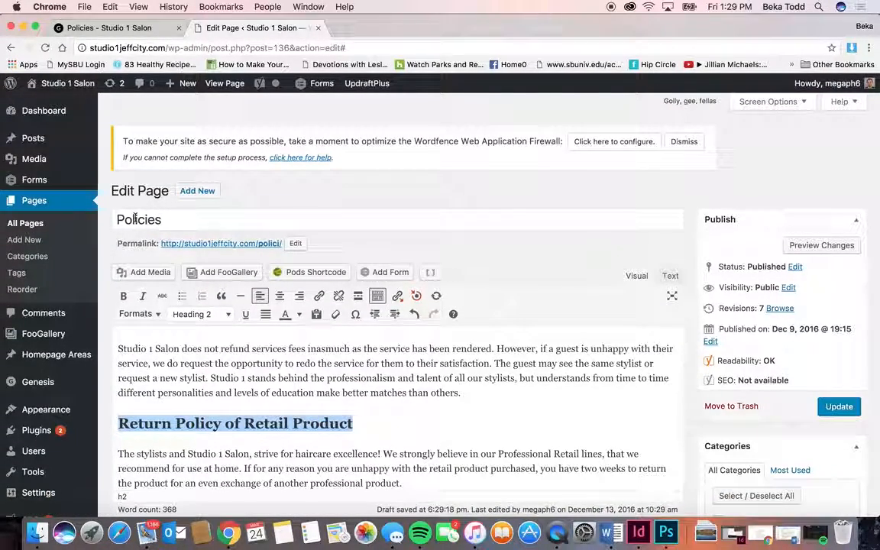
scroll(233, 449, down, 5)
scroll(256, 301, up, 4)
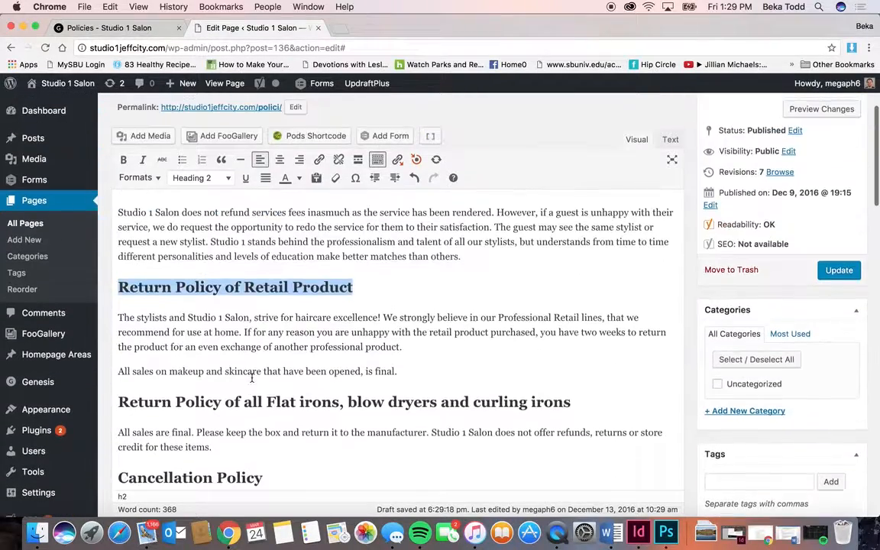
click(274, 328)
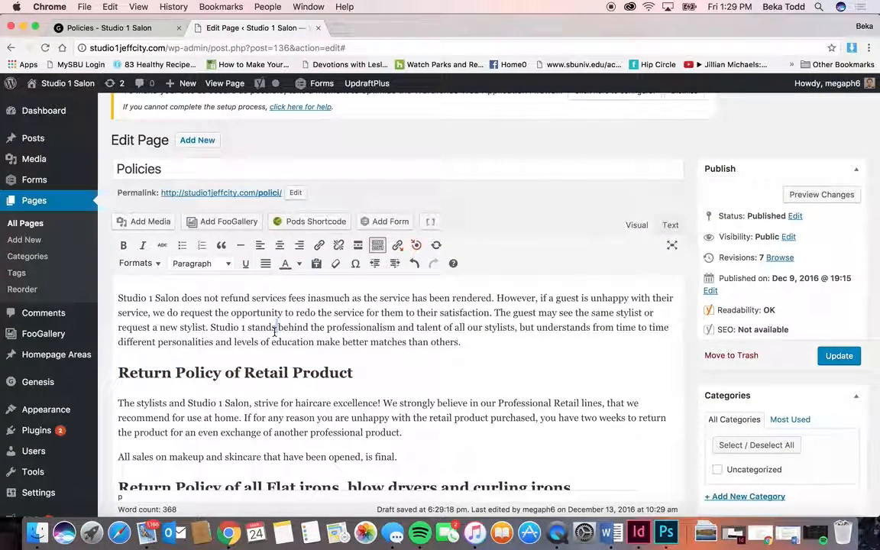
drag(132, 298, 282, 307)
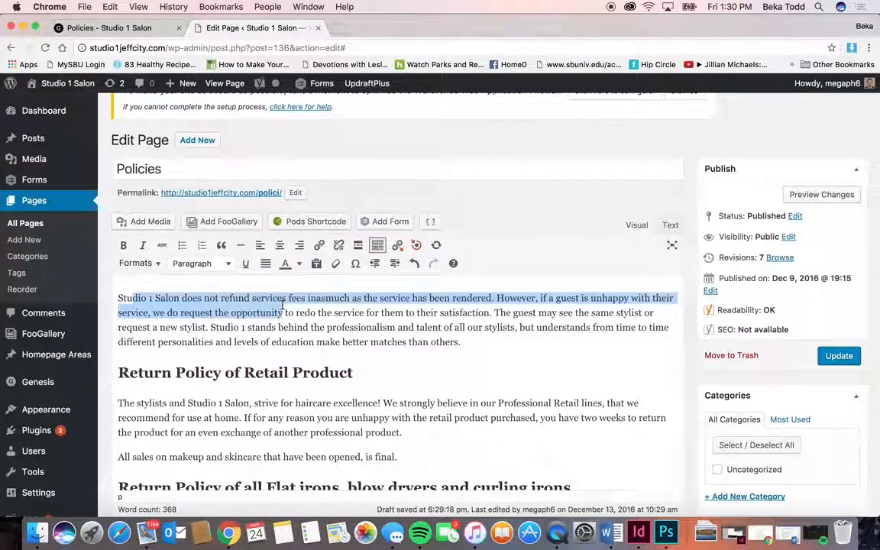
click(308, 310)
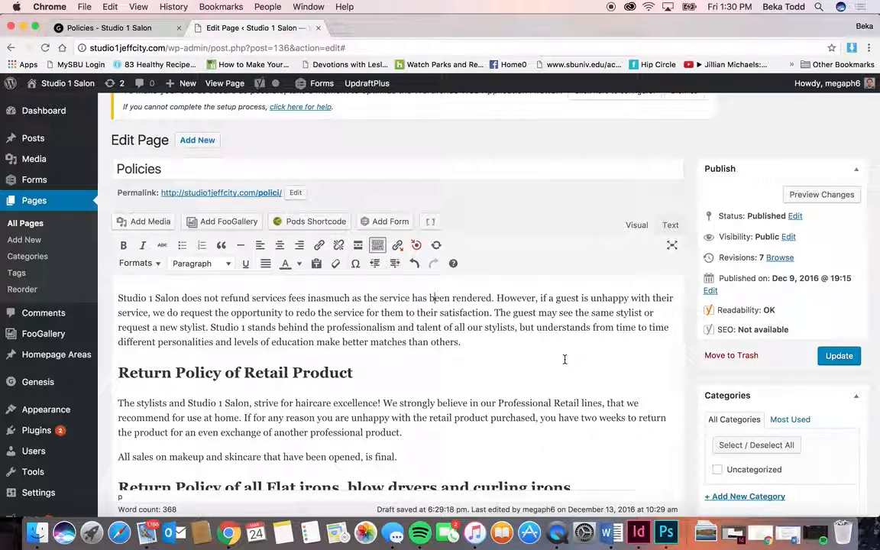
Step: Compare the live Policies page with its text in the page editor, then return to the editor
click(122, 23)
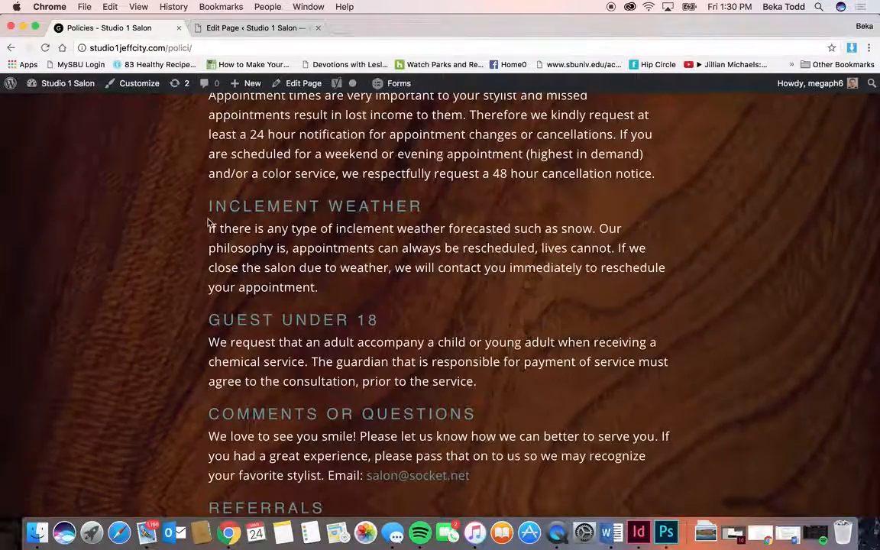
scroll(207, 223, up, 10)
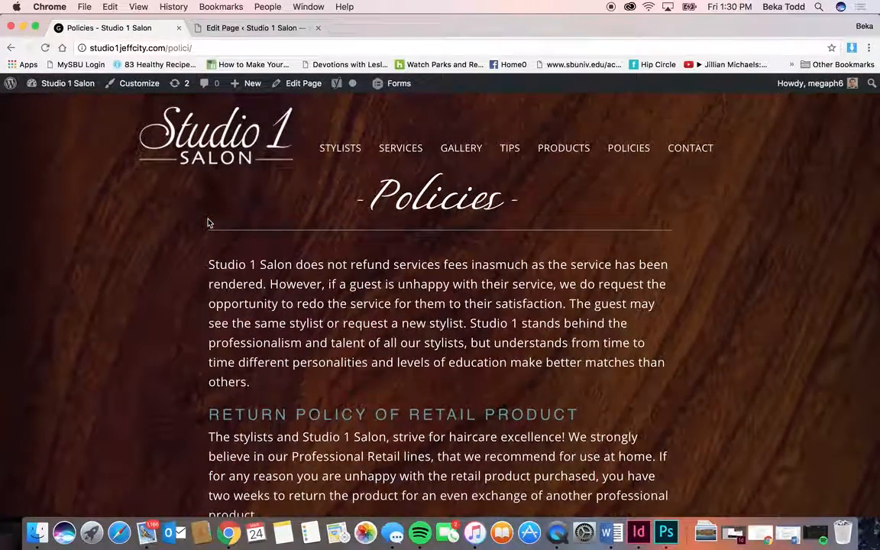
scroll(324, 177, down, 4)
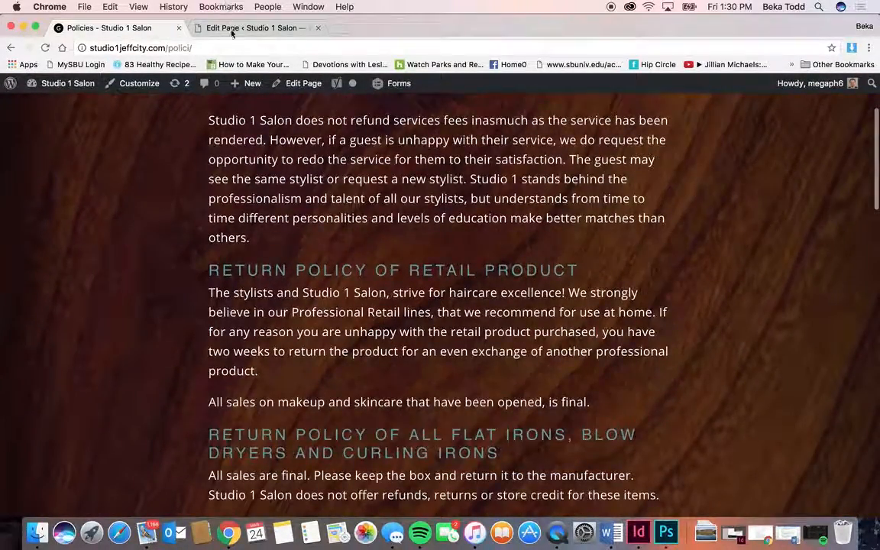
click(231, 28)
scroll(334, 230, down, 3)
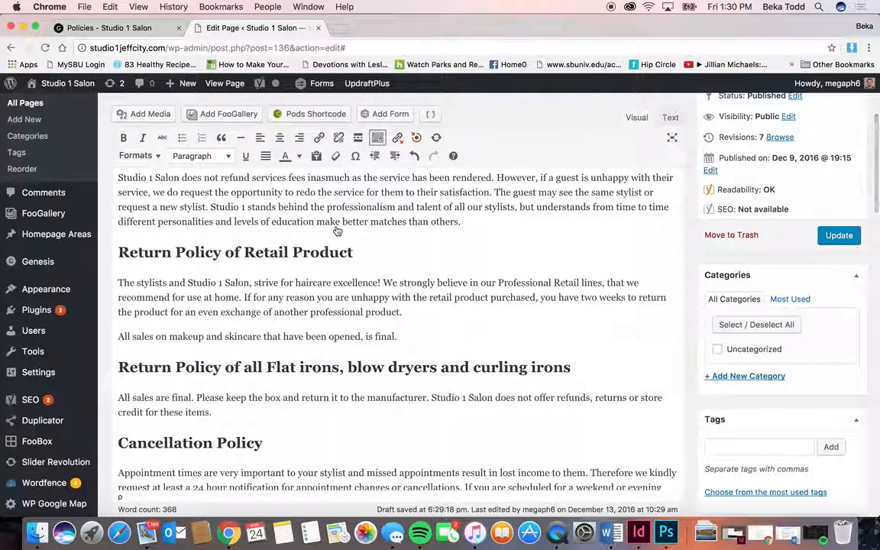
Step: Insert the side-profile photo of the woman in a plaid shirt from the media library into the opening paragraph
click(147, 115)
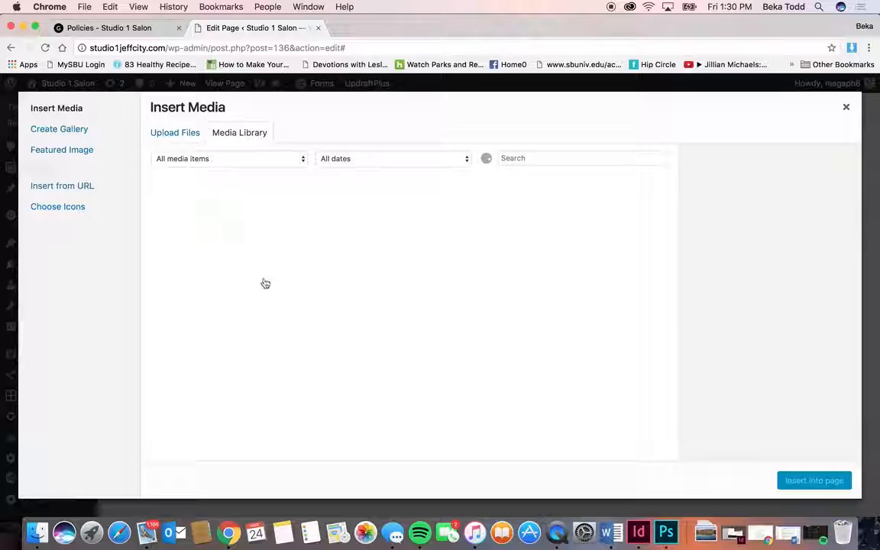
click(275, 222)
click(786, 481)
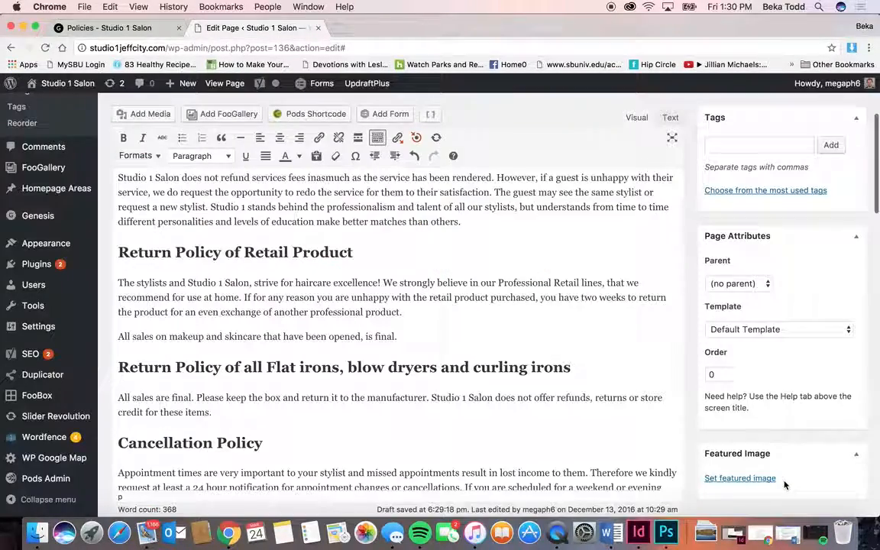
scroll(538, 344, up, 2)
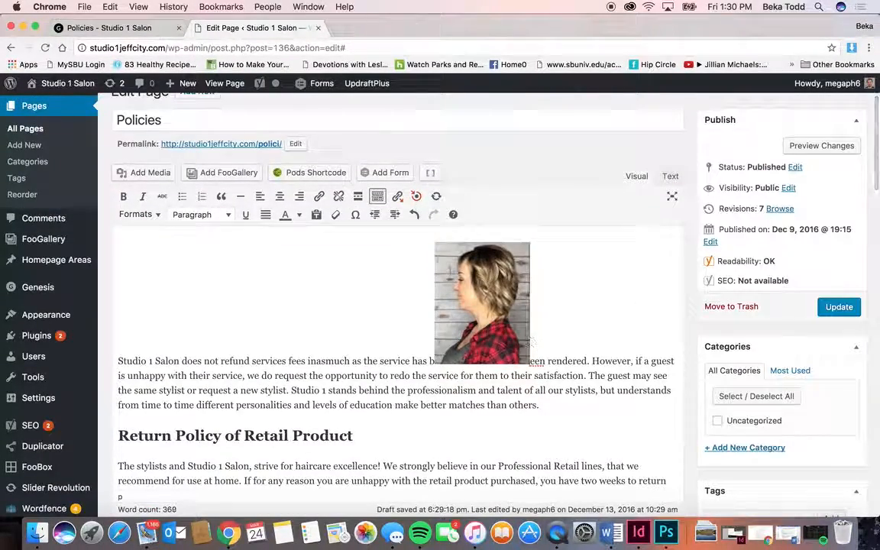
Step: Try left alignment on the inserted photo, then set it back to no alignment
click(508, 316)
click(433, 239)
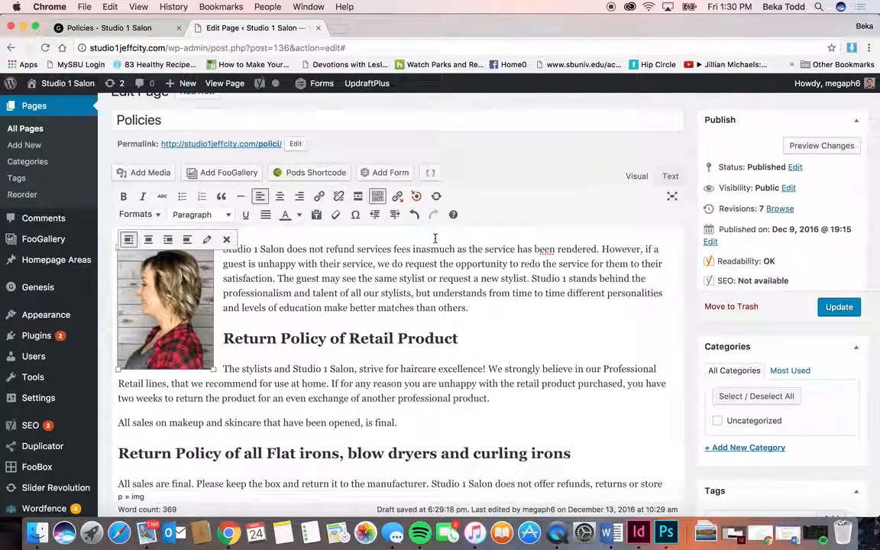
click(187, 239)
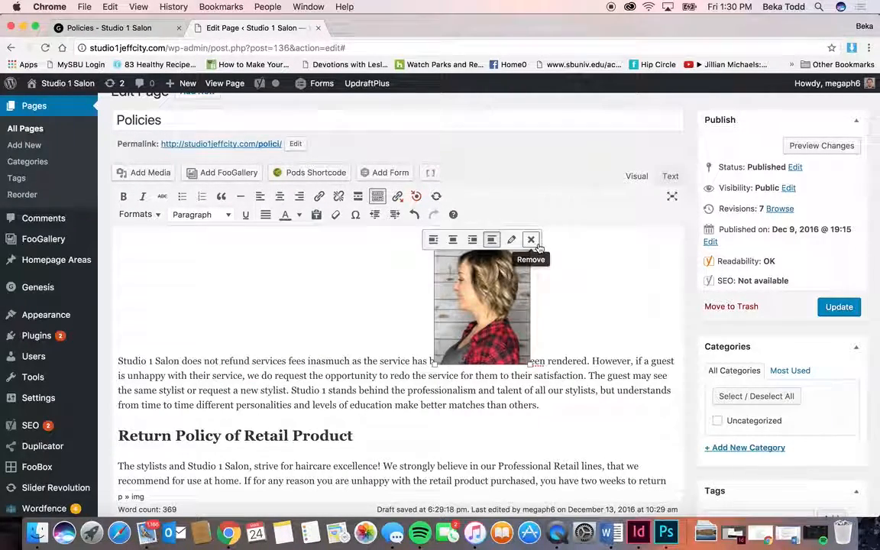
Step: Set the inserted photo to Full Size – 500 × 640, then remove it from the opening paragraph
click(511, 240)
click(259, 266)
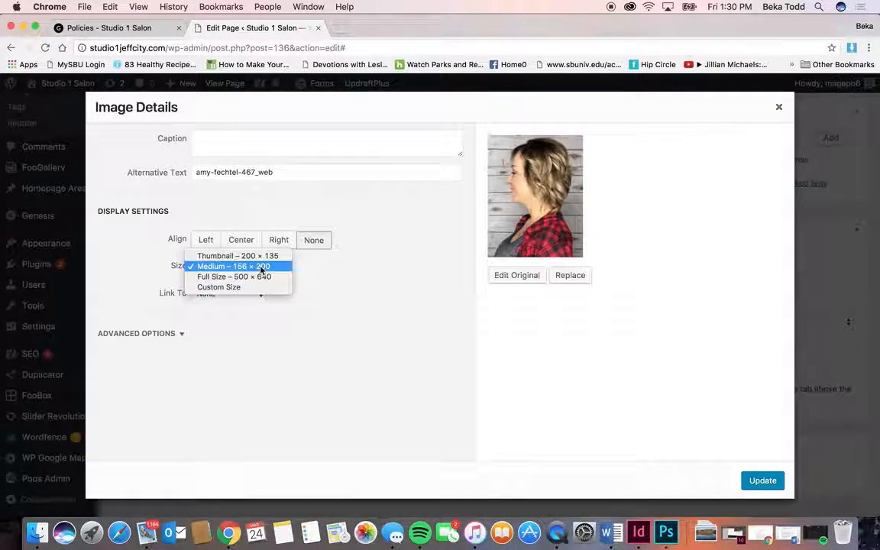
click(262, 277)
click(762, 480)
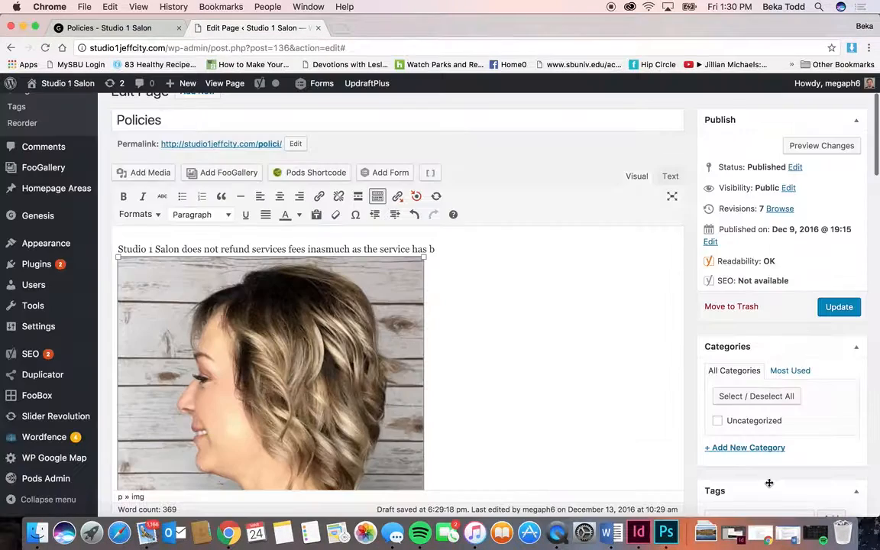
click(319, 240)
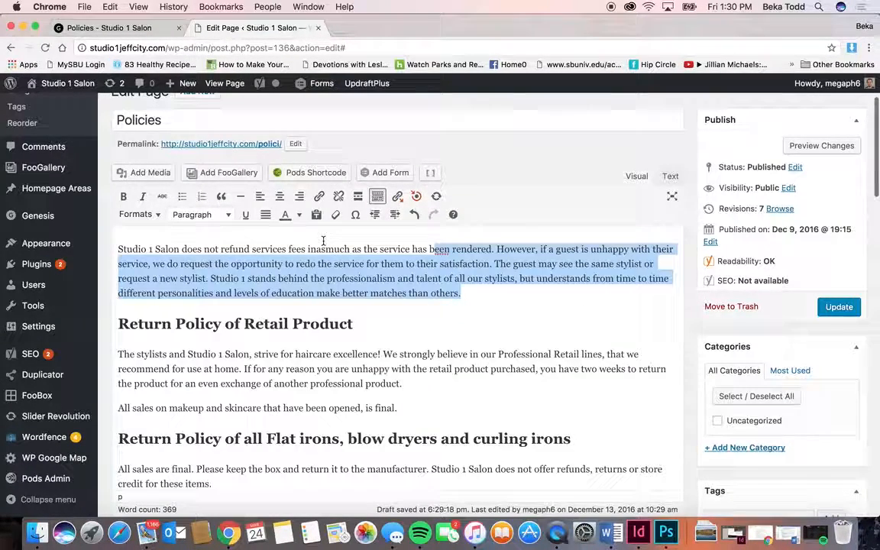
click(445, 260)
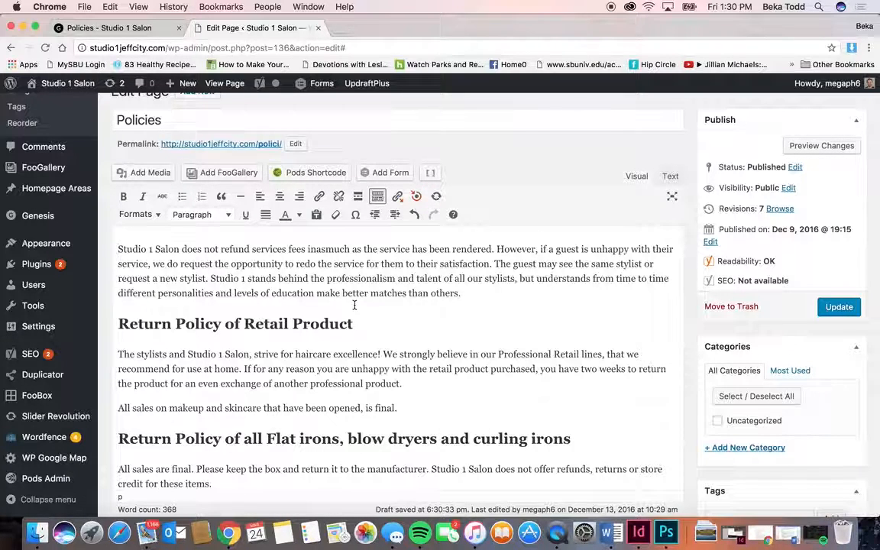
Step: Look over the rest of the Policies edit page, then leave it without saving and open the FooGallery galleries list
scroll(354, 305, down, 15)
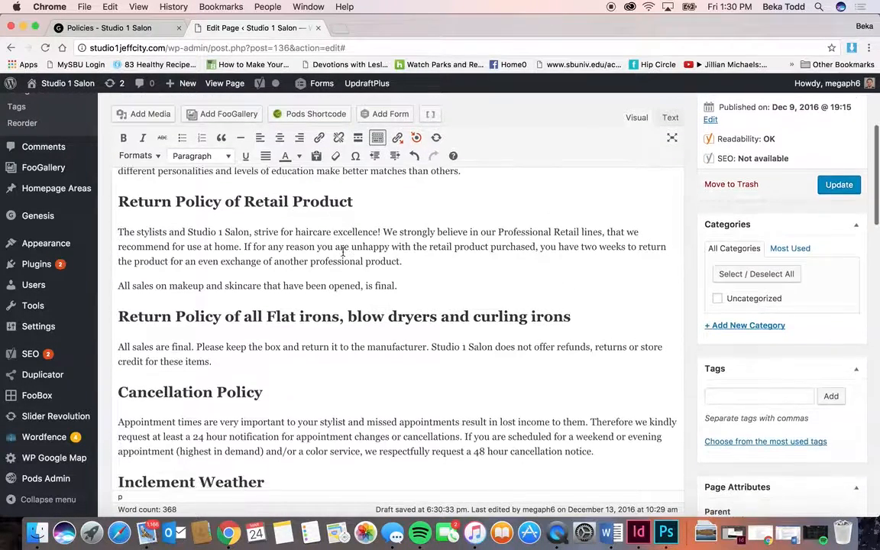
scroll(343, 252, down, 20)
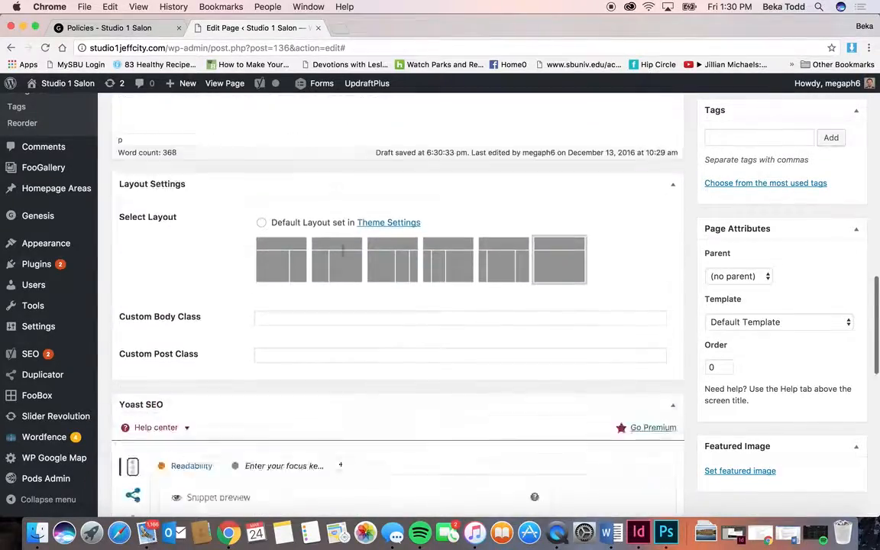
scroll(342, 255, up, 20)
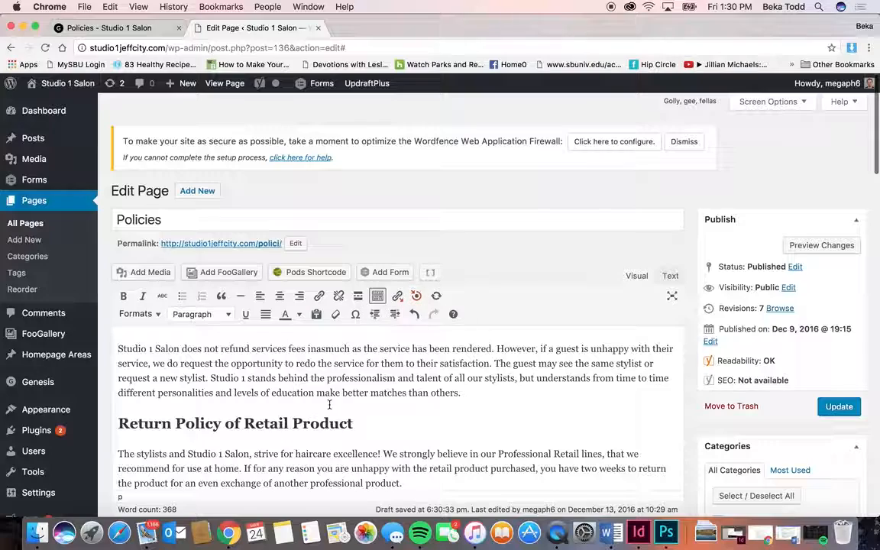
scroll(329, 404, down, 3)
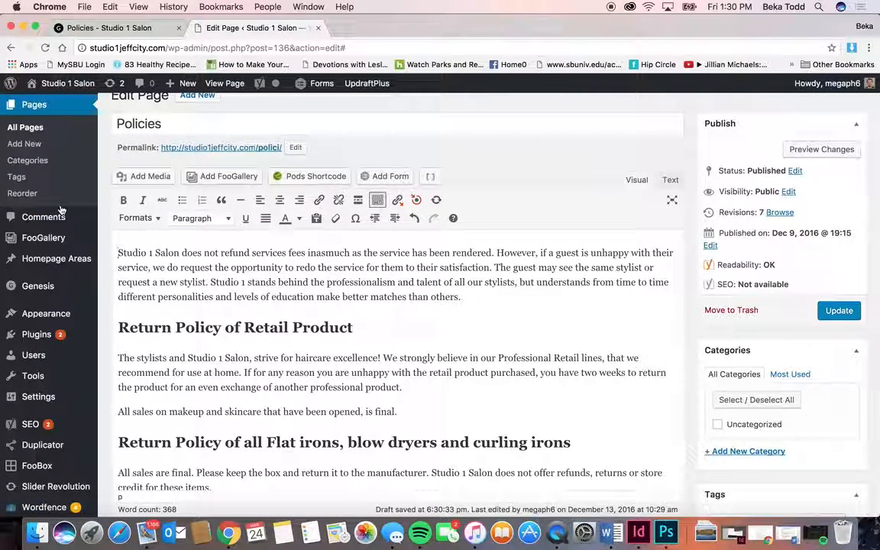
click(57, 238)
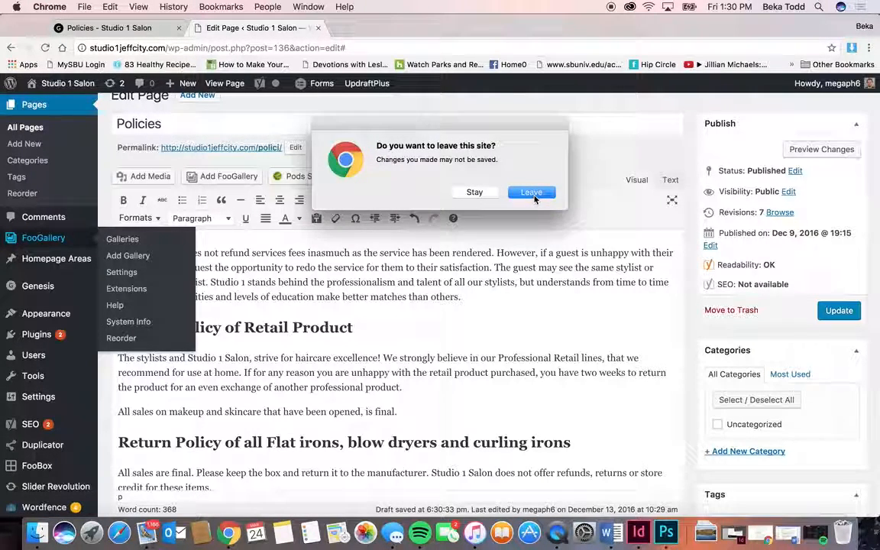
click(532, 193)
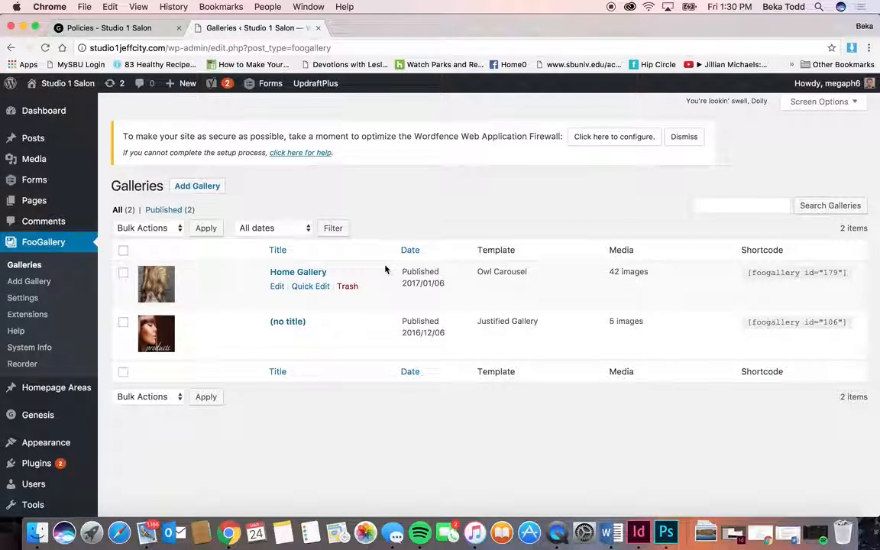
Step: Go to the live site's home page and examine its Gallery section below the stylists
click(117, 29)
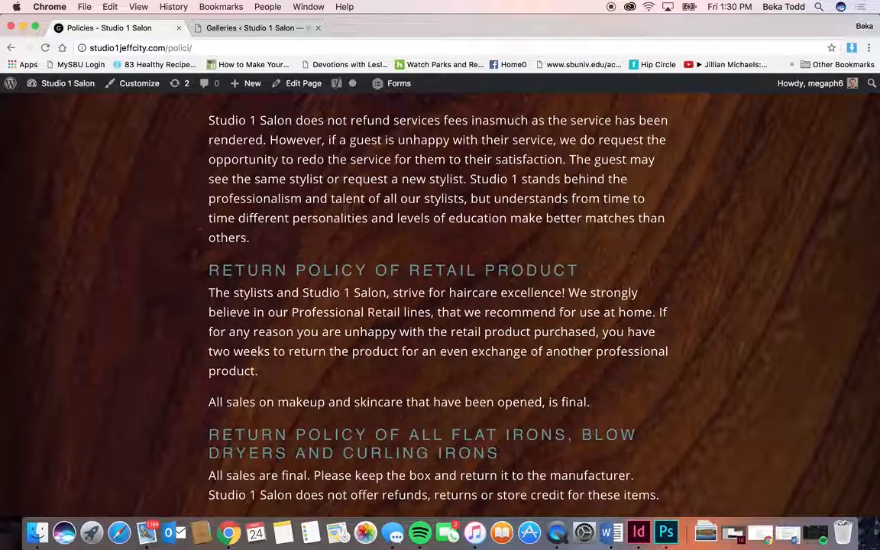
scroll(345, 204, up, 5)
click(222, 149)
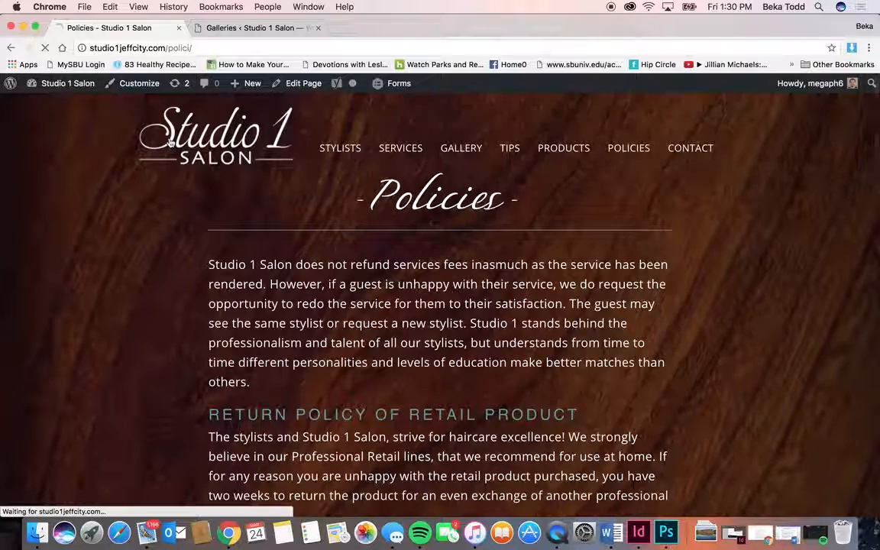
scroll(395, 217, down, 5)
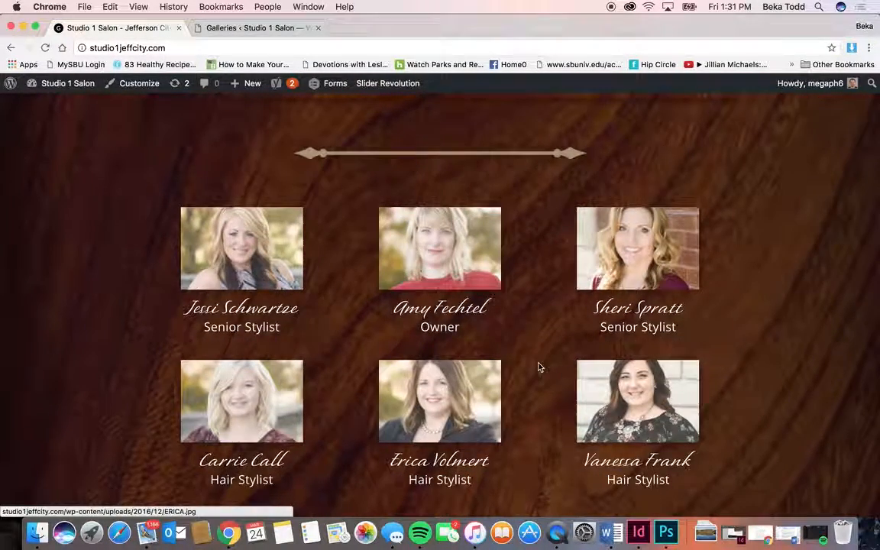
scroll(538, 365, down, 10)
scroll(539, 367, down, 3)
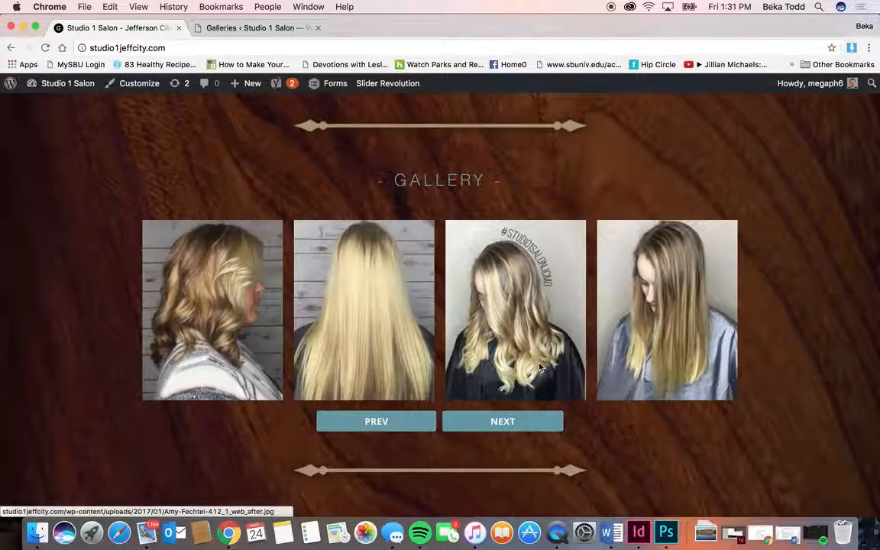
Step: Open Home Gallery from the admin galleries list and look through its gallery items
click(229, 28)
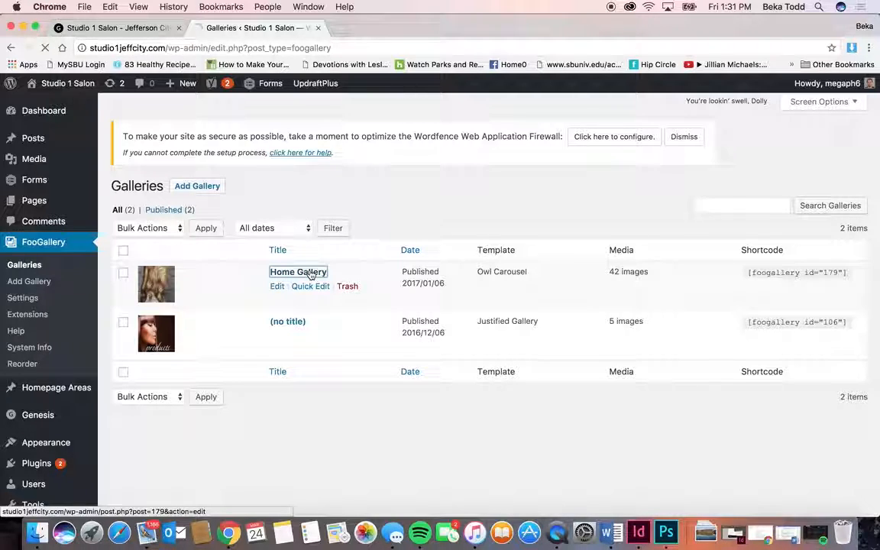
scroll(334, 412, down, 3)
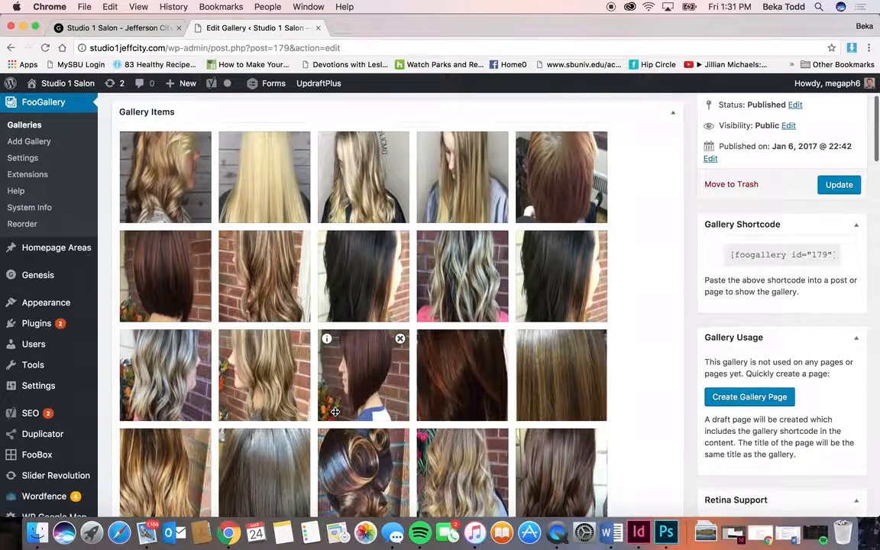
scroll(335, 412, down, 3)
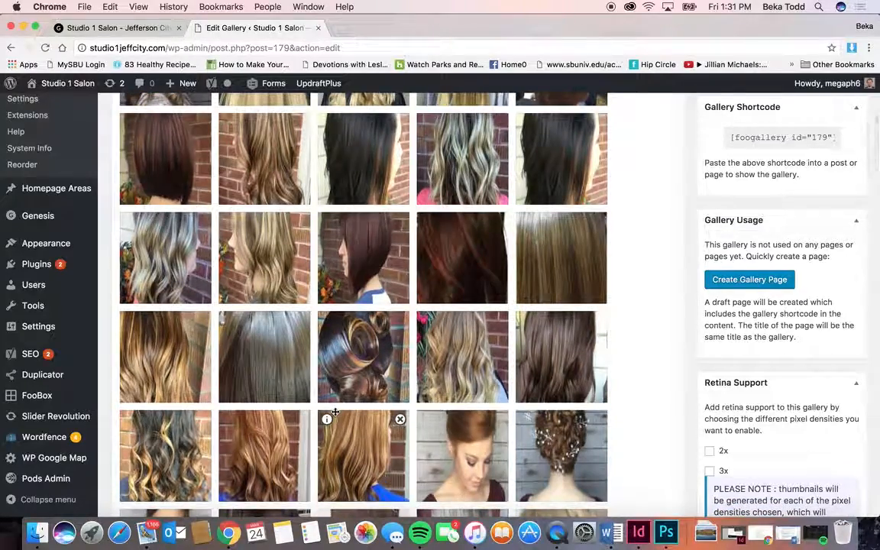
Step: Browse the full set of hair photos in Home Gallery down to the last rows and back
scroll(334, 411, down, 3)
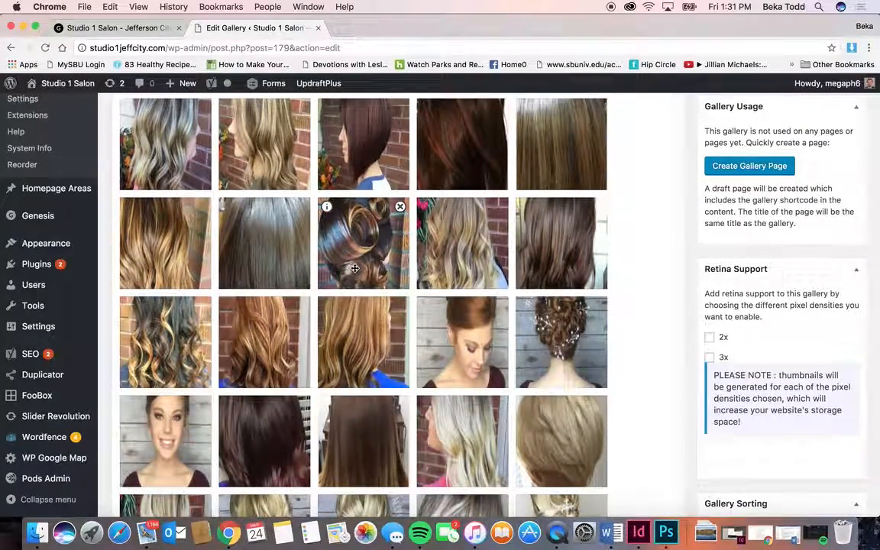
scroll(354, 268, down, 9)
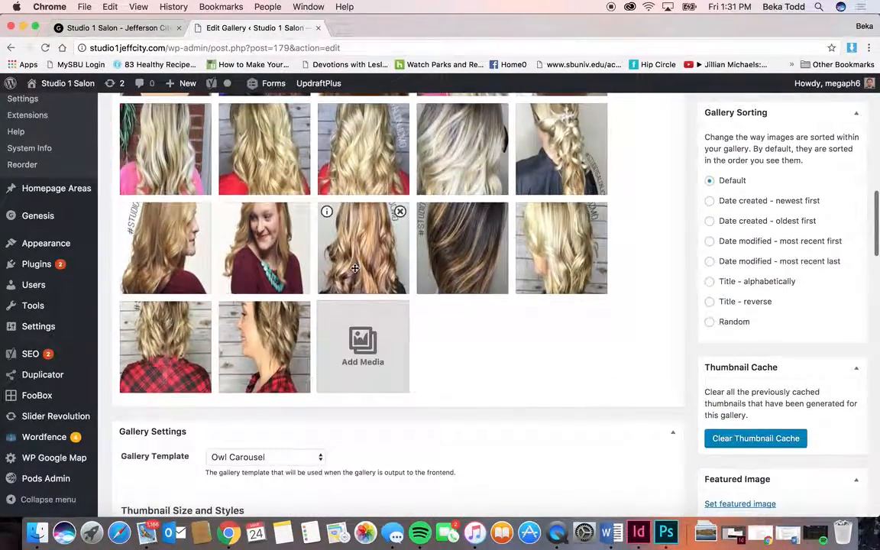
scroll(354, 268, up, 9)
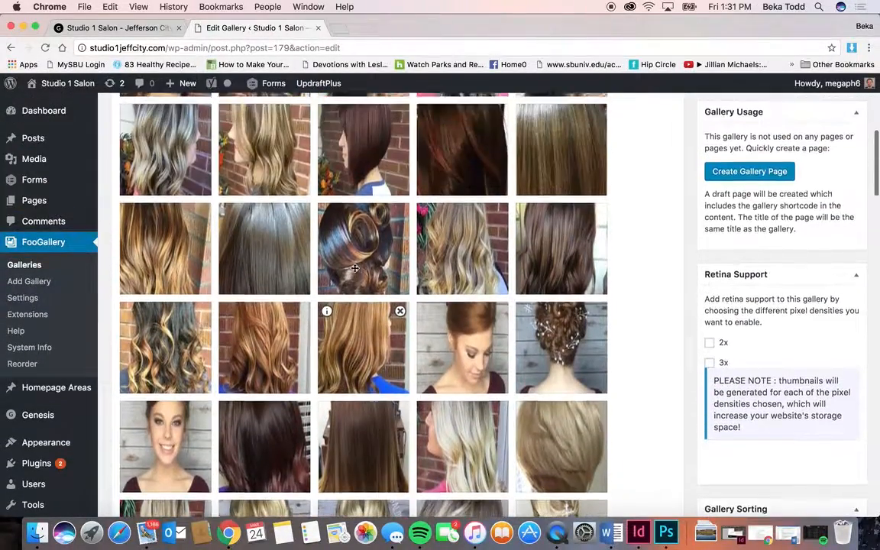
scroll(345, 165, up, 8)
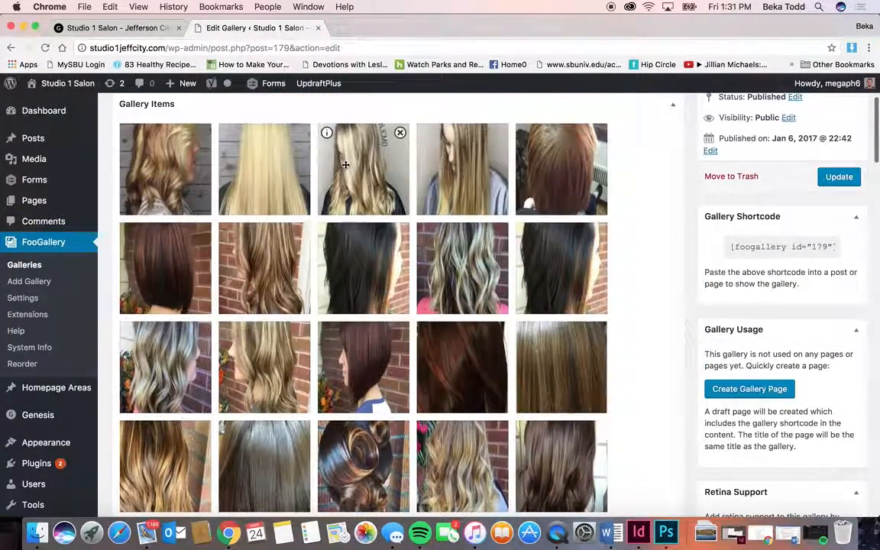
scroll(344, 213, down, 10)
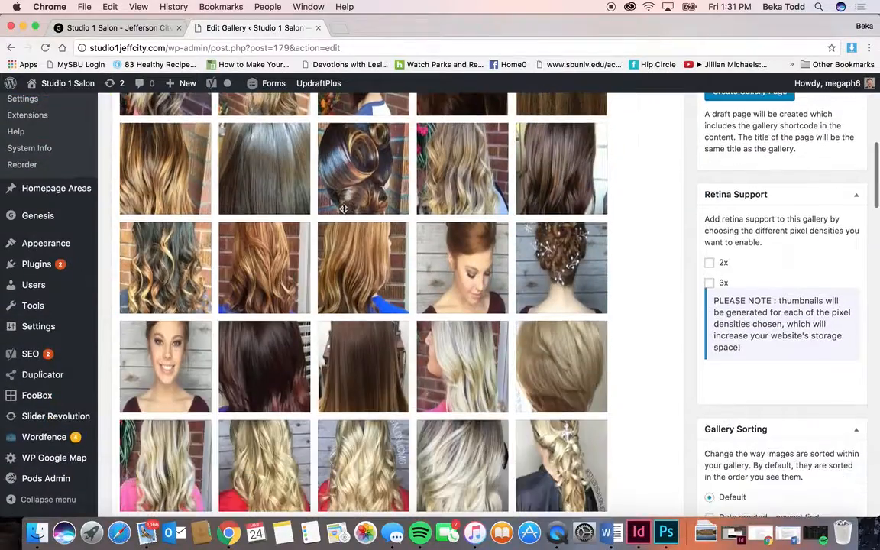
mouse_move(364, 261)
mouse_down()
mouse_move(353, 262)
mouse_move(412, 258)
mouse_move(362, 243)
mouse_move(336, 200)
mouse_move(355, 269)
mouse_up()
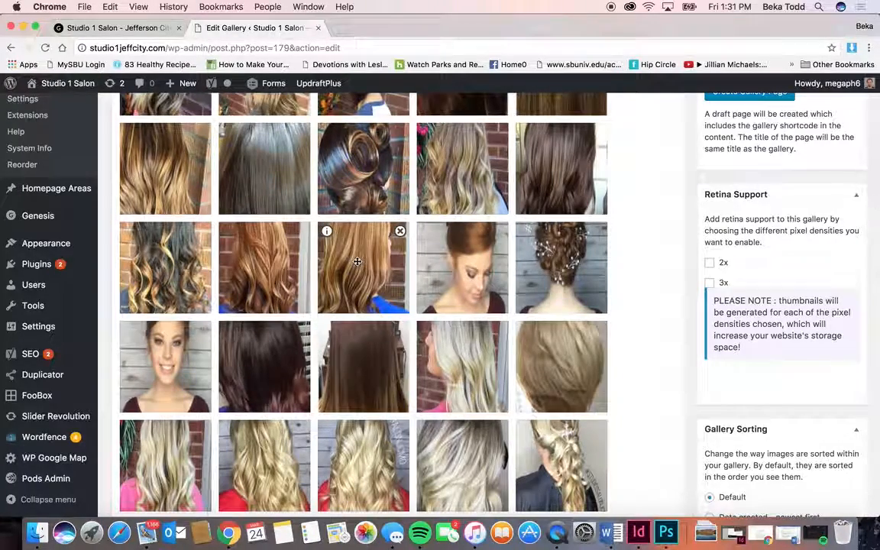
Step: Try selecting three curled blonde hair photos from the media library for Home Gallery, then close the picker without adding them
scroll(458, 322, down, 8)
click(378, 364)
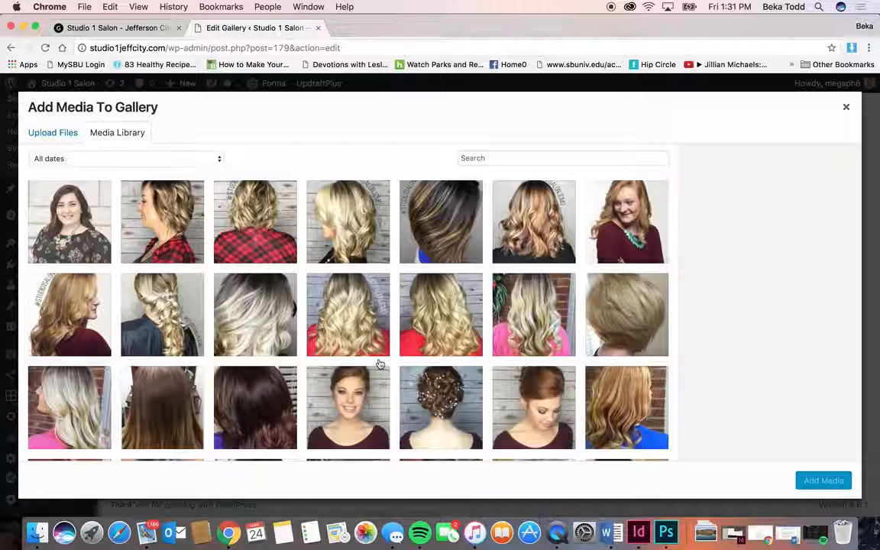
click(358, 302)
click(442, 302)
click(519, 313)
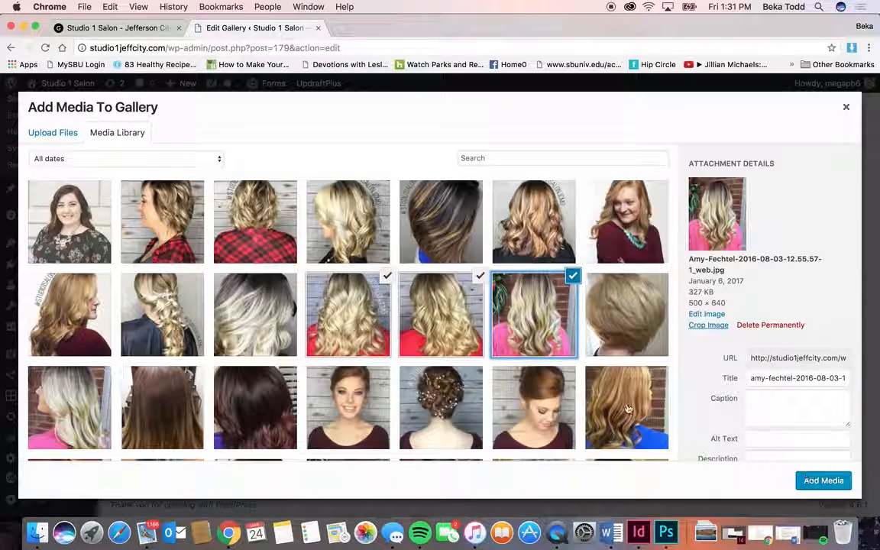
click(441, 317)
click(347, 317)
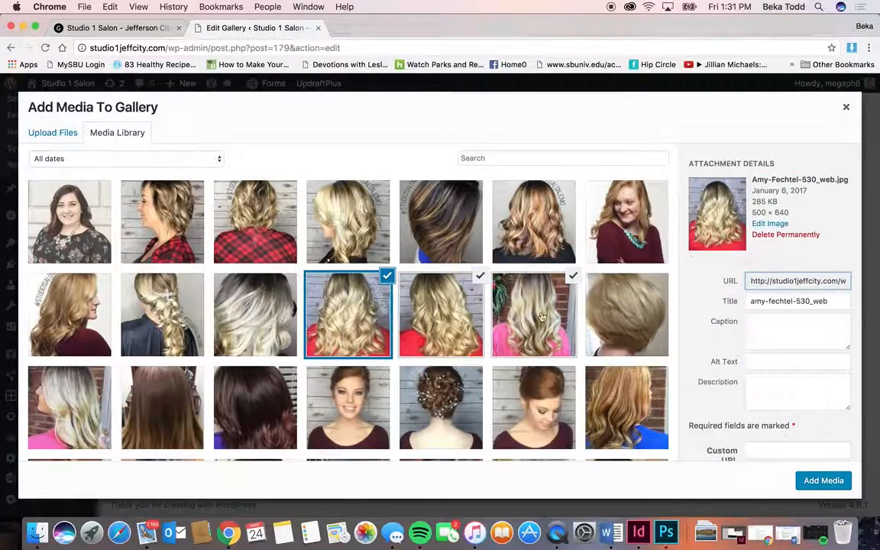
click(845, 111)
Step: Examine Home Gallery's Owl Carousel settings, from thumbnail size and styles through carousel stage, navigation and advanced options
scroll(512, 247, down, 2)
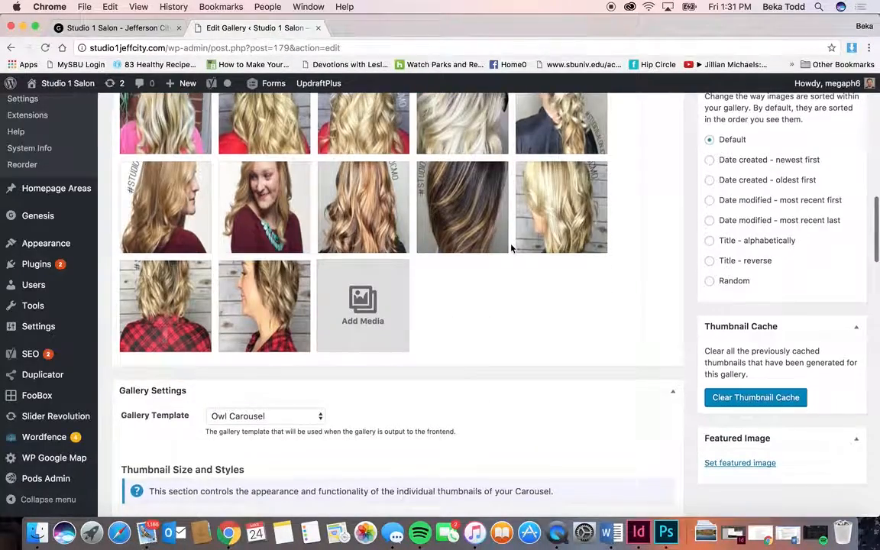
scroll(511, 247, down, 6)
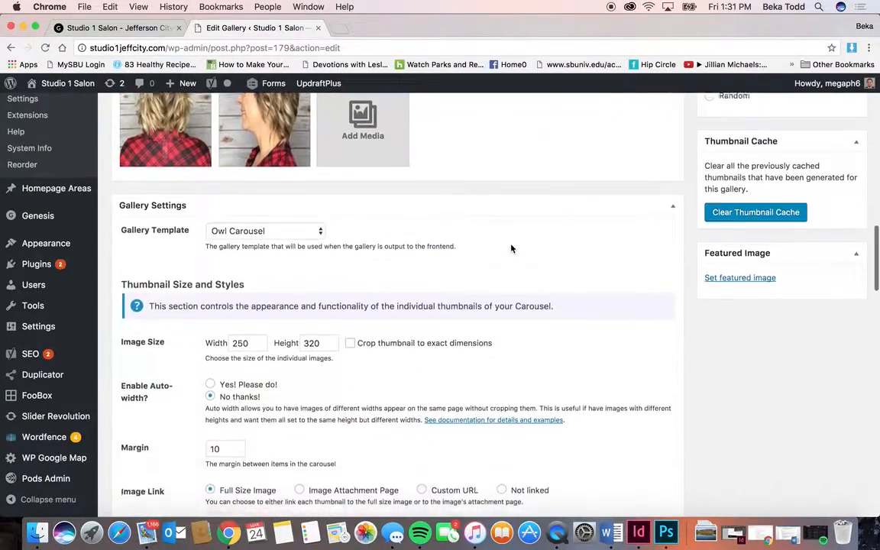
scroll(510, 248, down, 1)
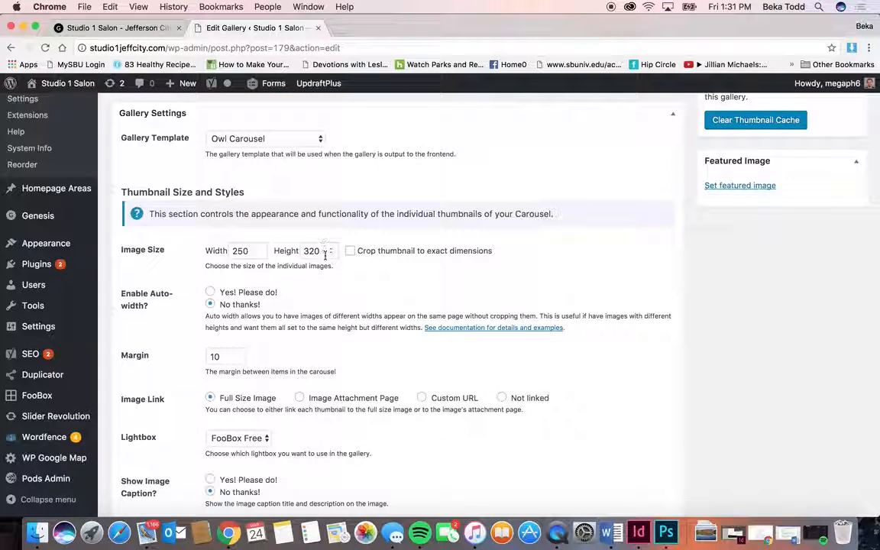
scroll(338, 314, down, 3)
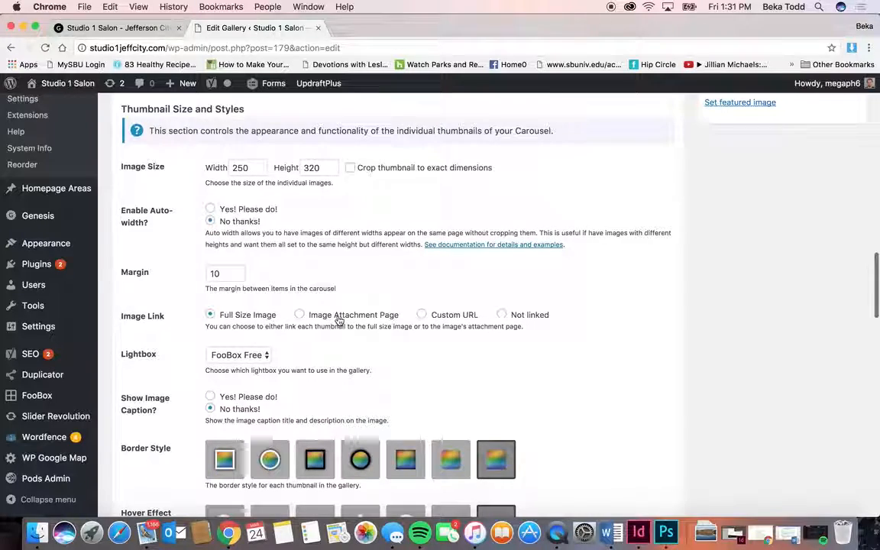
scroll(339, 320, down, 2)
scroll(338, 320, down, 10)
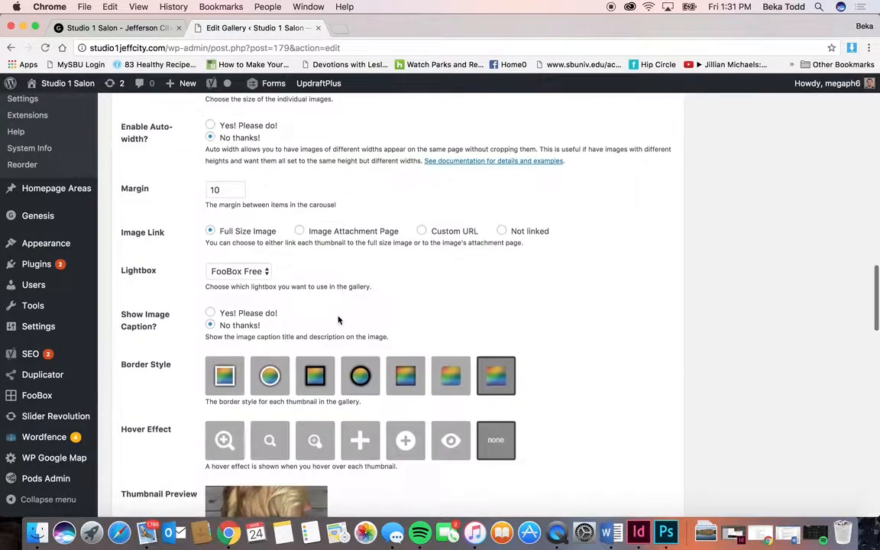
scroll(338, 320, down, 8)
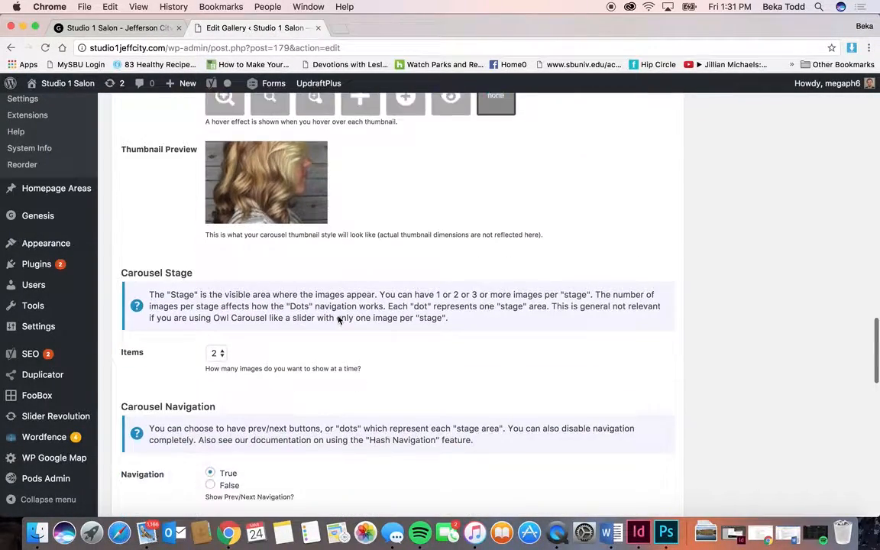
scroll(338, 317, down, 13)
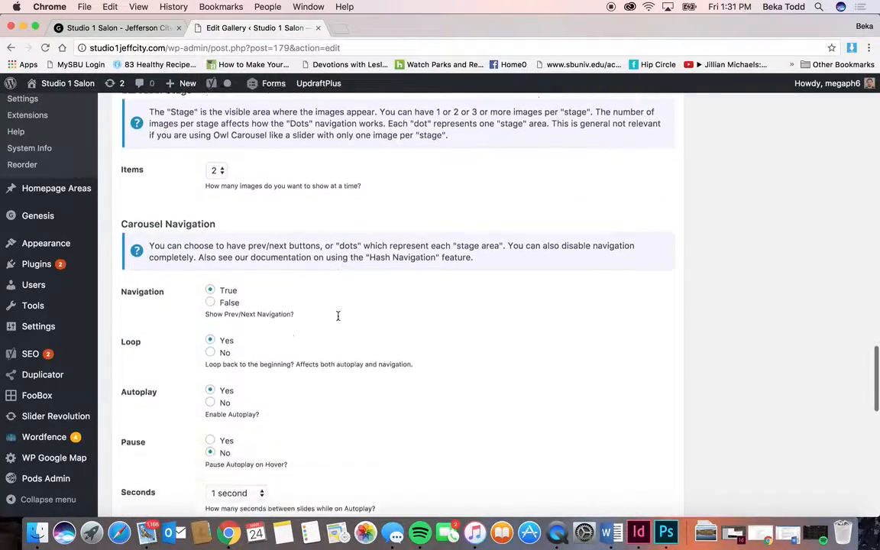
scroll(339, 320, down, 15)
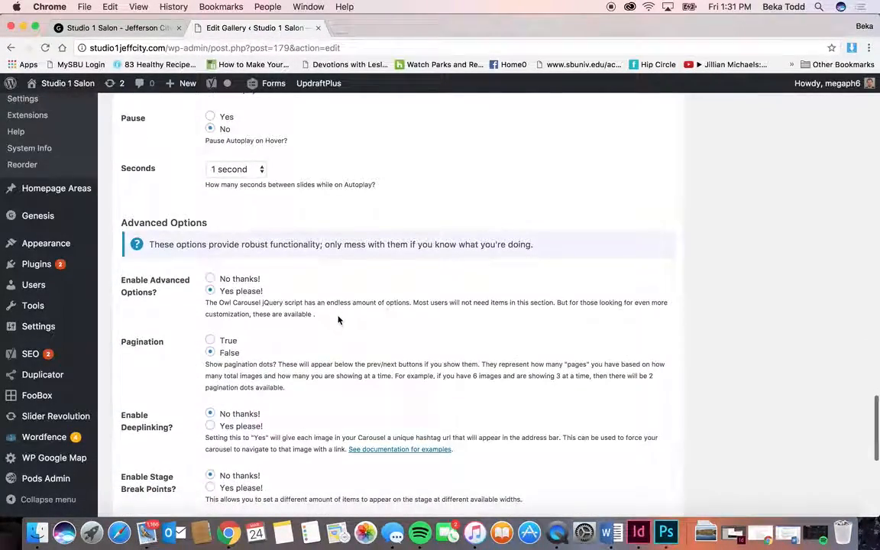
scroll(338, 320, up, 20)
scroll(339, 320, up, 20)
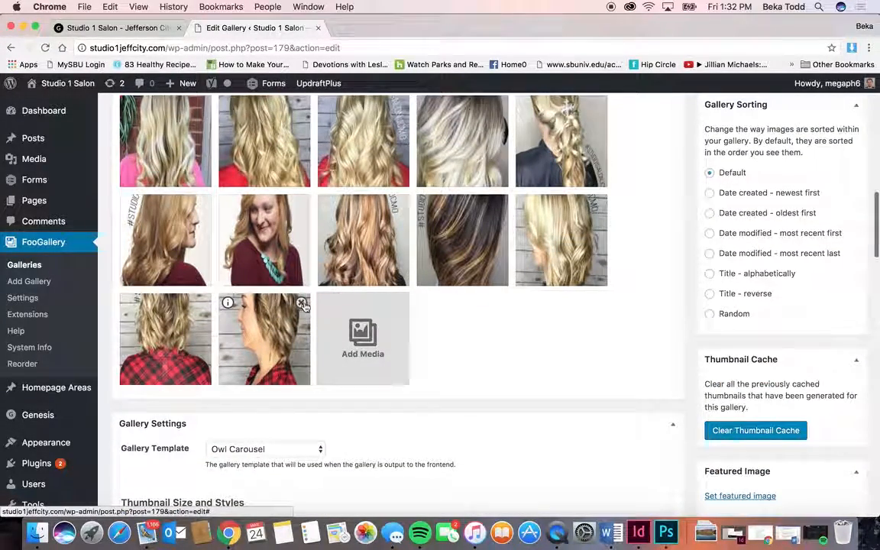
scroll(622, 309, up, 10)
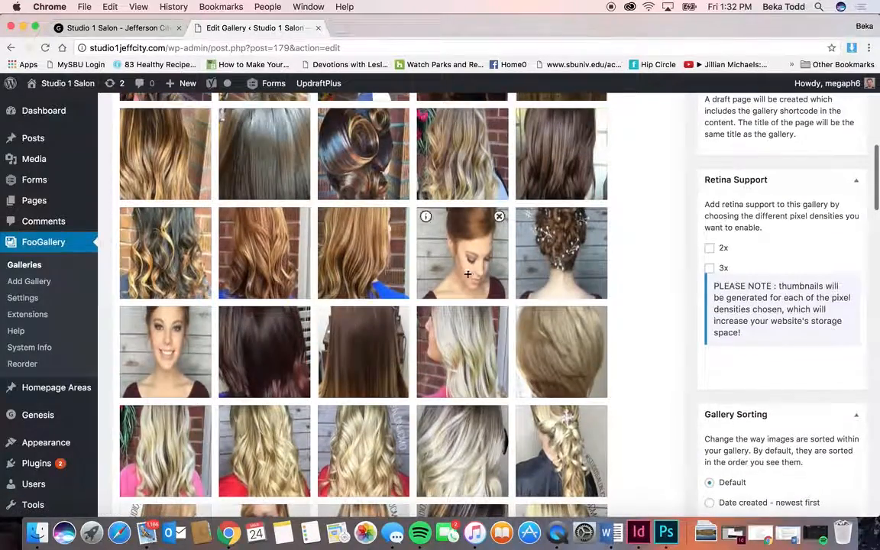
Step: Open the untitled gallery from the galleries list and compare its items with the product images on the live home page
scroll(532, 258, up, 15)
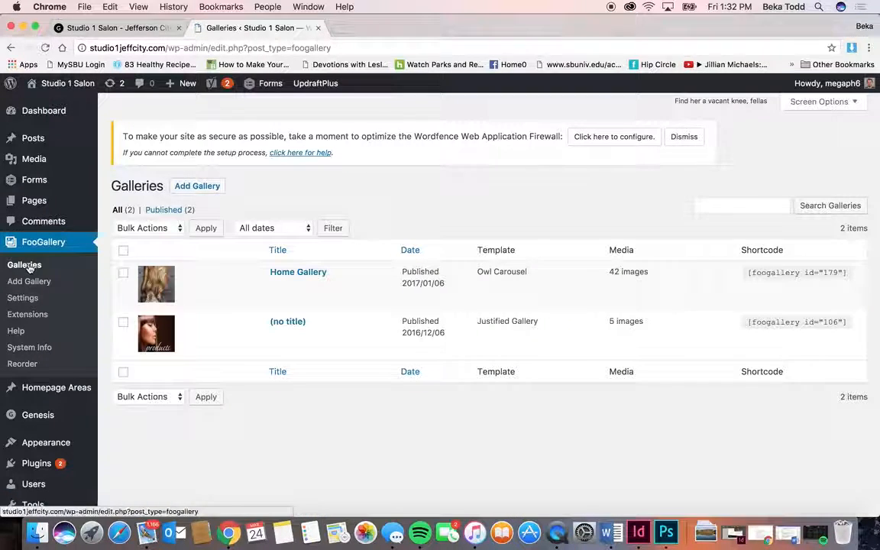
click(278, 325)
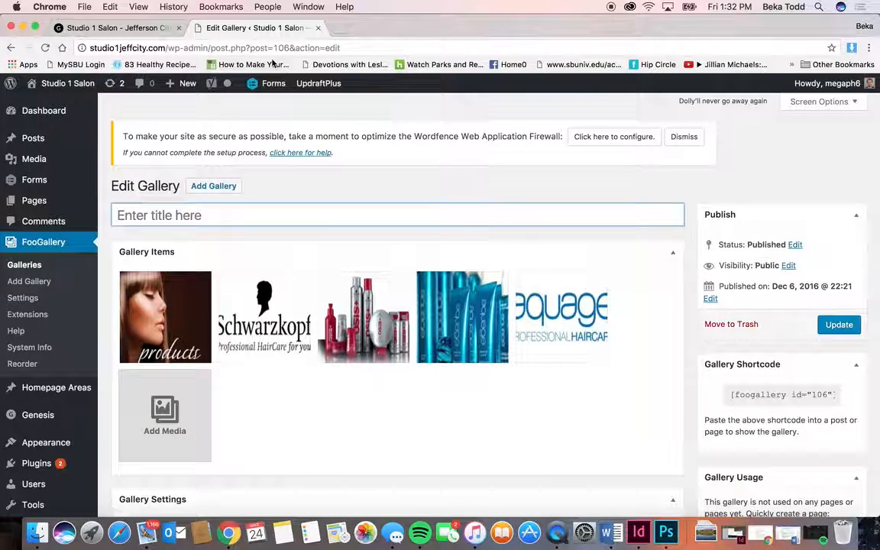
click(113, 26)
scroll(277, 217, down, 10)
scroll(308, 245, up, 3)
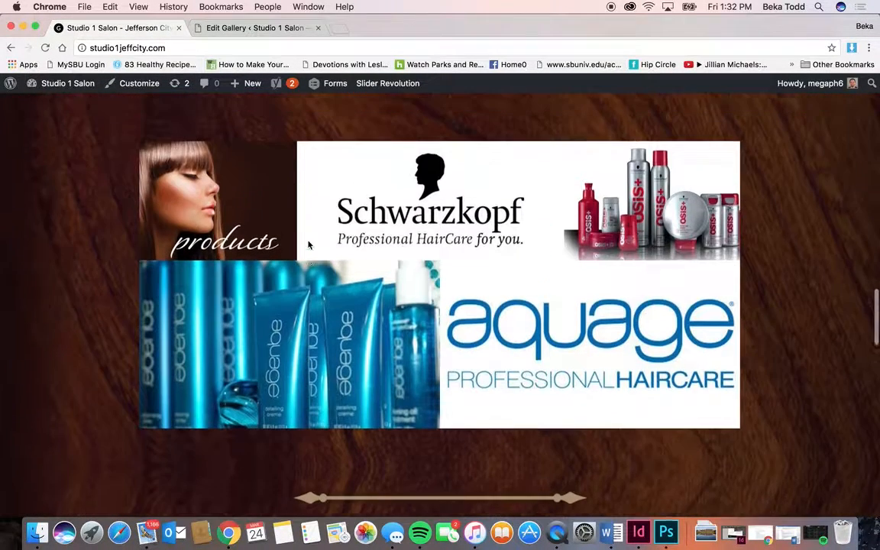
click(245, 29)
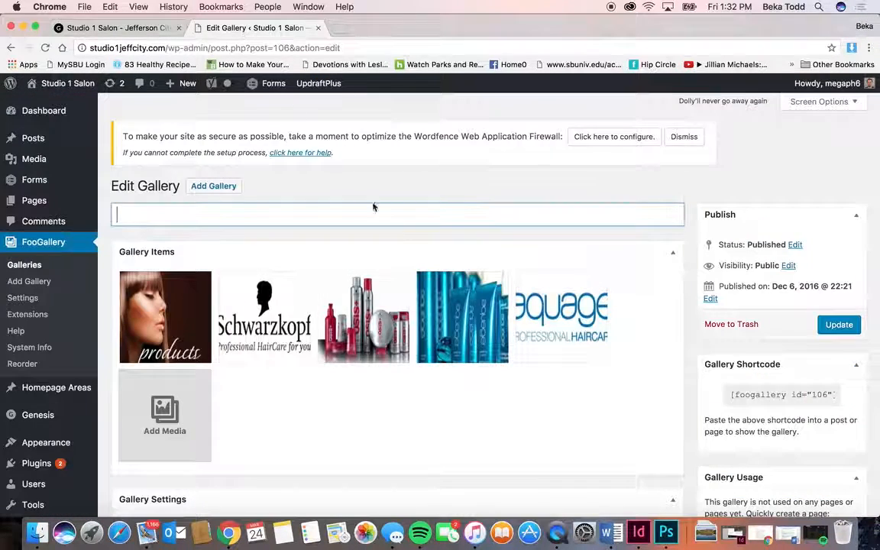
Step: Try adding media to the product gallery by upload and from the media library, then close the picker without adding anything
click(170, 415)
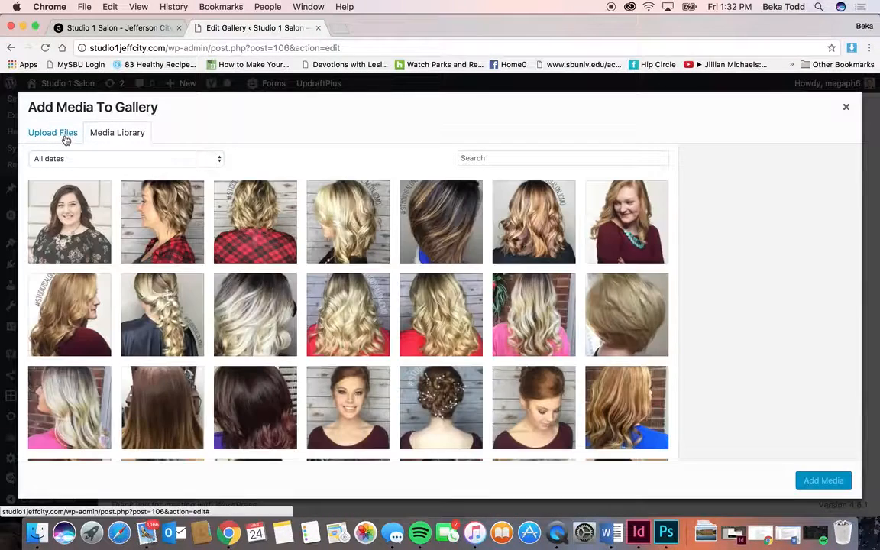
click(64, 136)
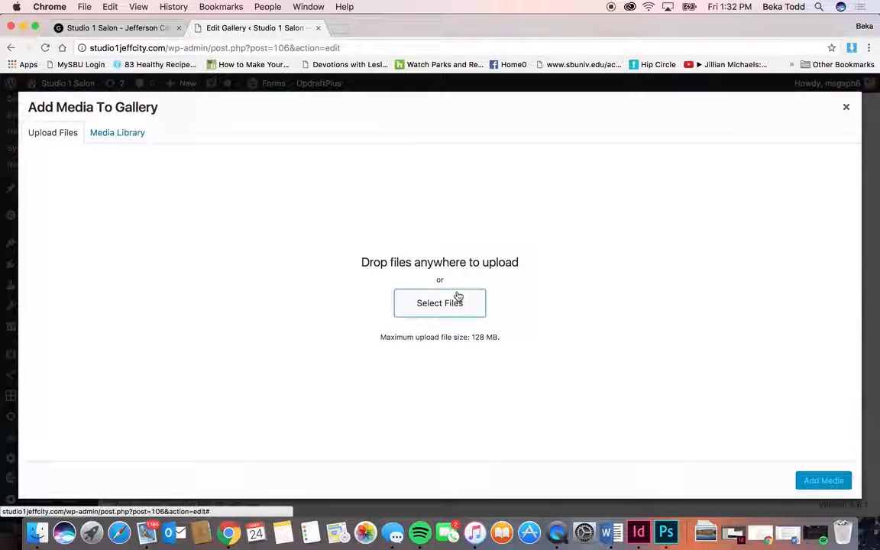
click(458, 298)
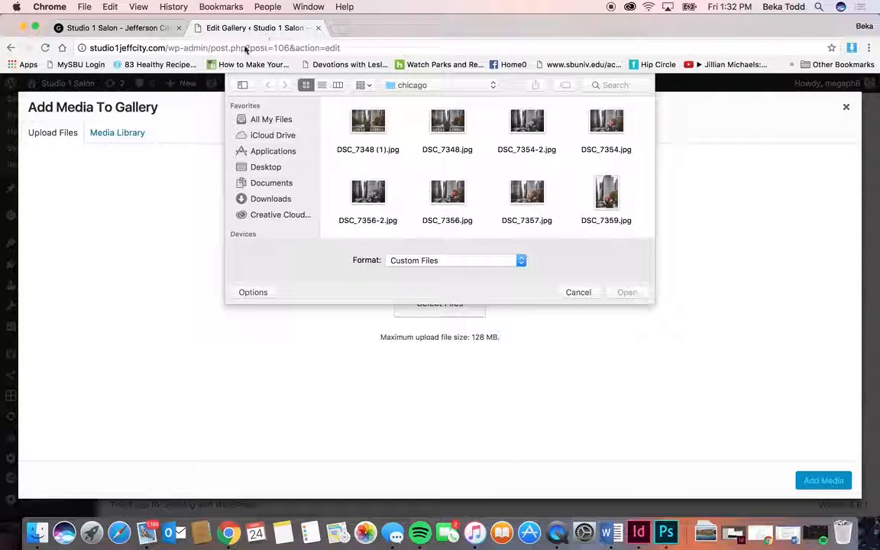
click(574, 293)
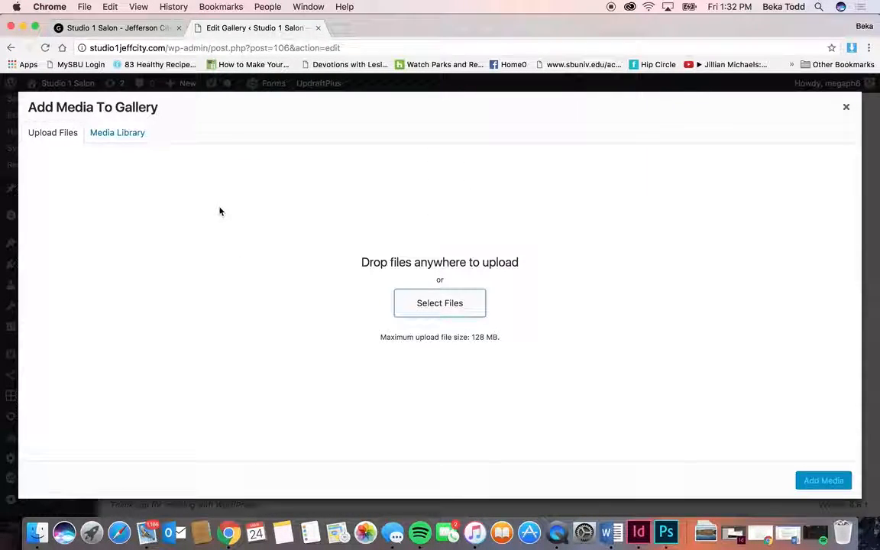
click(136, 135)
click(255, 221)
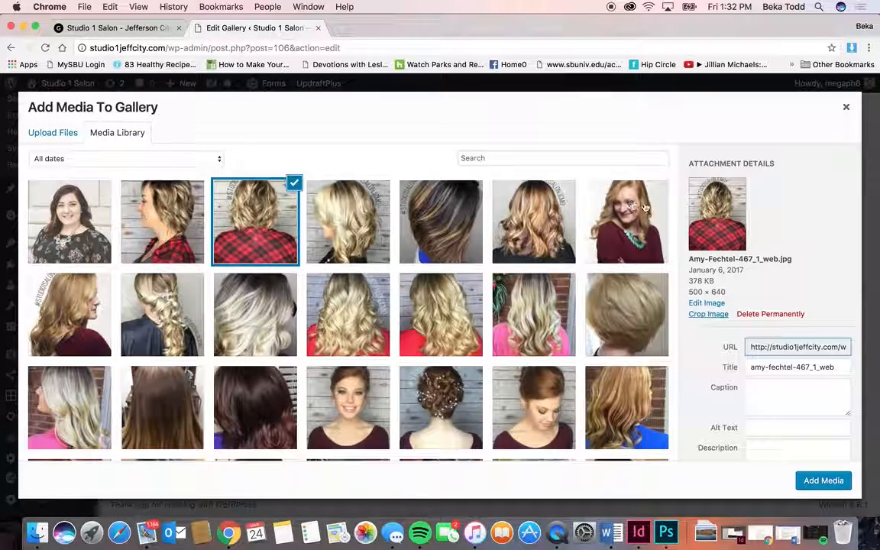
click(845, 107)
Step: Review the product gallery's Justified Gallery settings and copy its gallery shortcode
scroll(625, 281, down, 3)
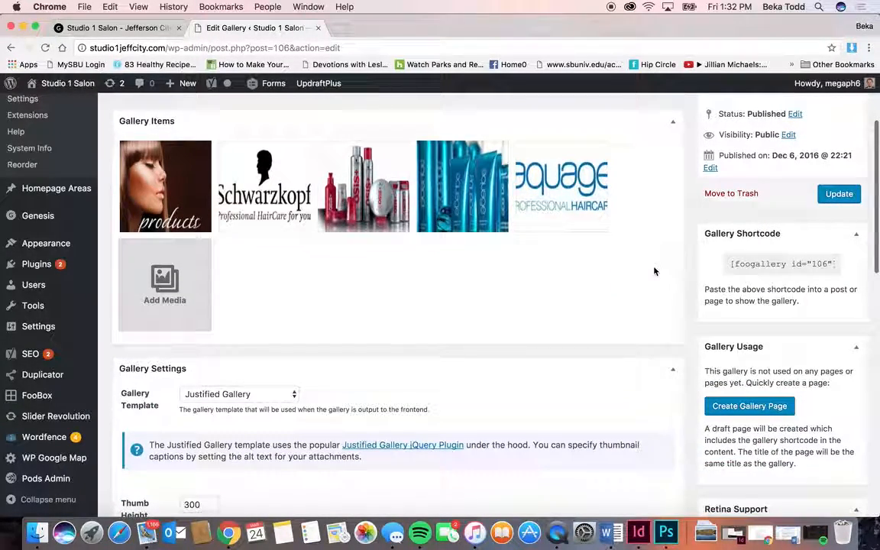
scroll(653, 270, down, 10)
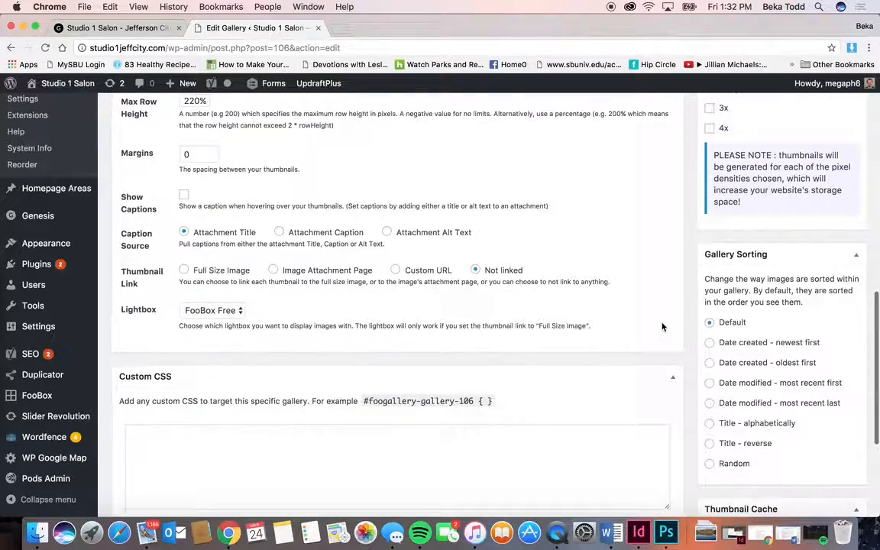
scroll(650, 271, up, 4)
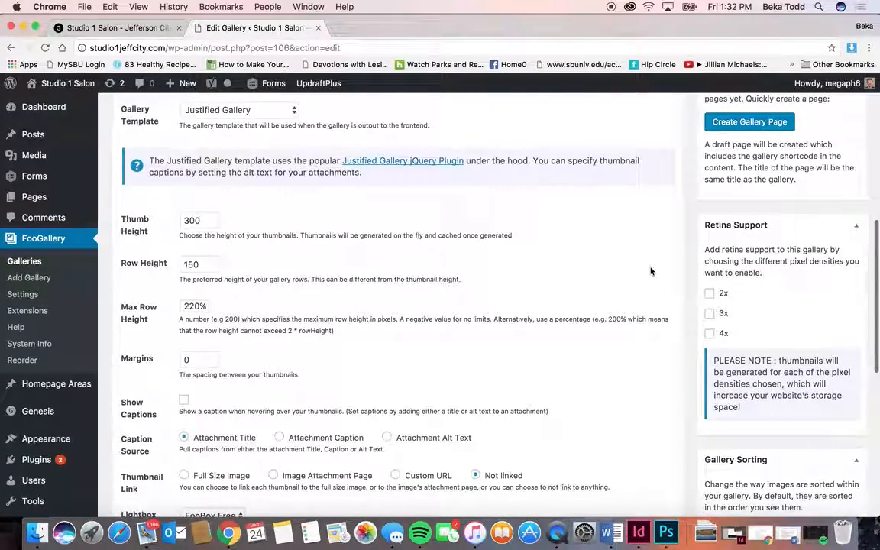
scroll(664, 306, up, 5)
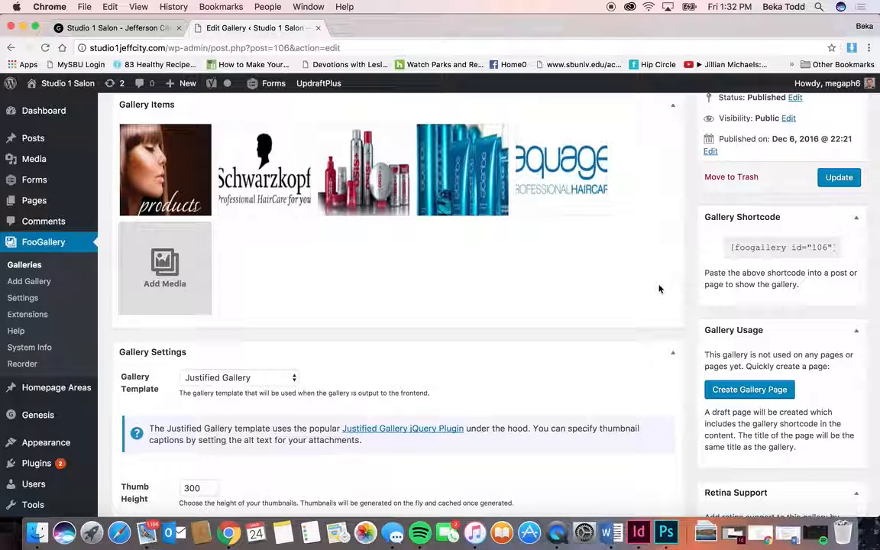
click(762, 249)
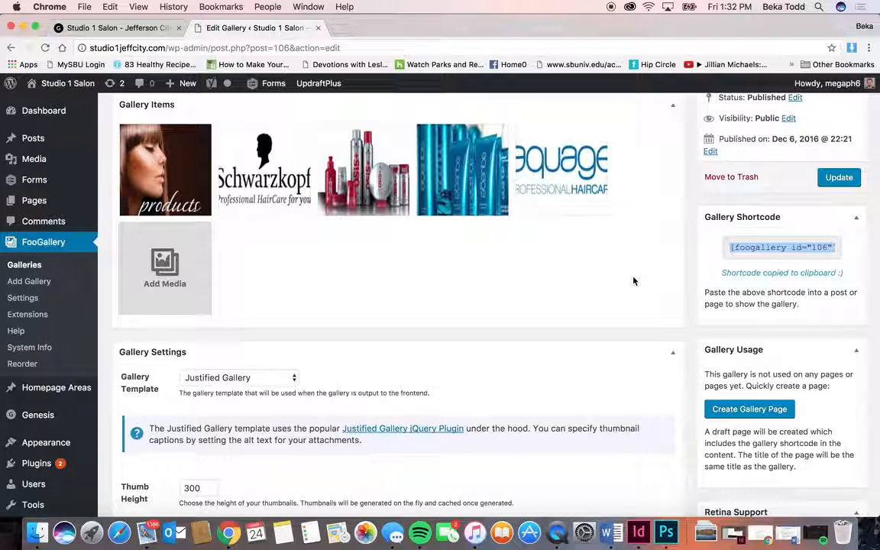
Step: Return to the FooGallery galleries list and open the Homepage Areas list
click(24, 267)
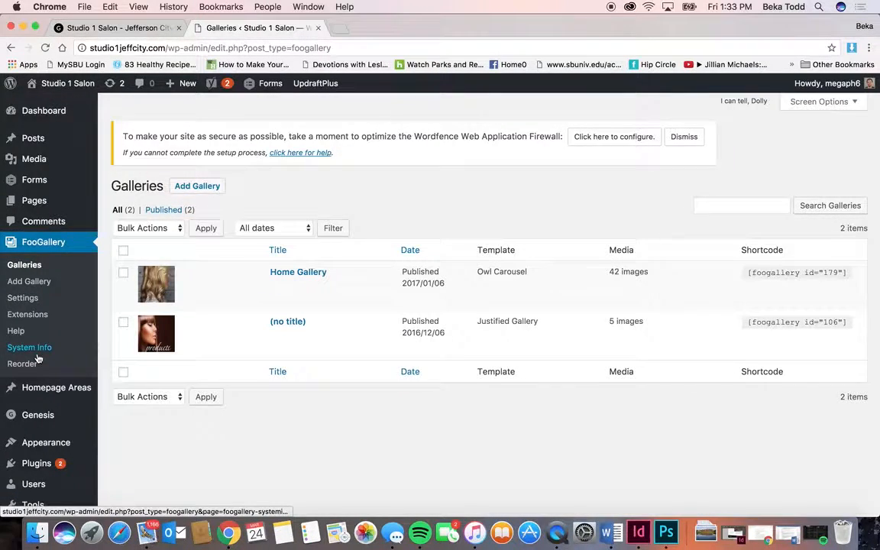
scroll(30, 352, down, 2)
mouse_move(37, 358)
scroll(37, 359, down, 1)
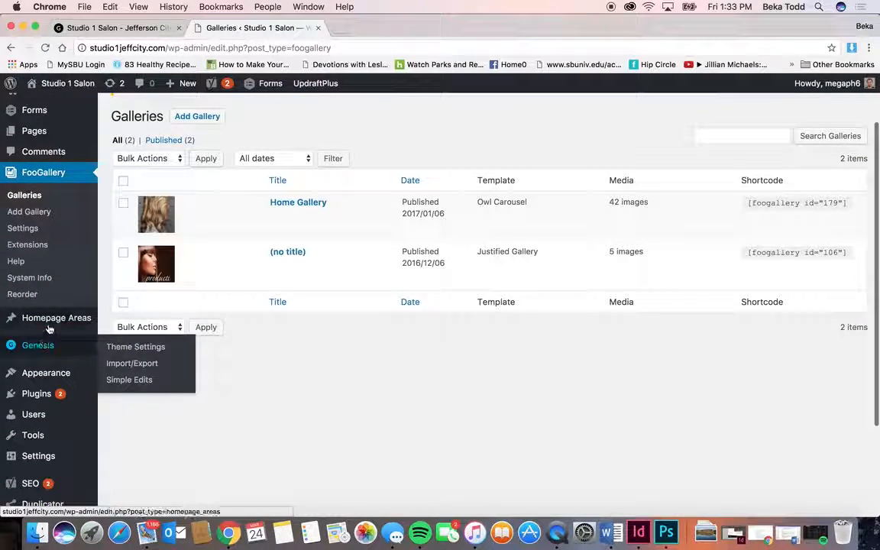
click(50, 325)
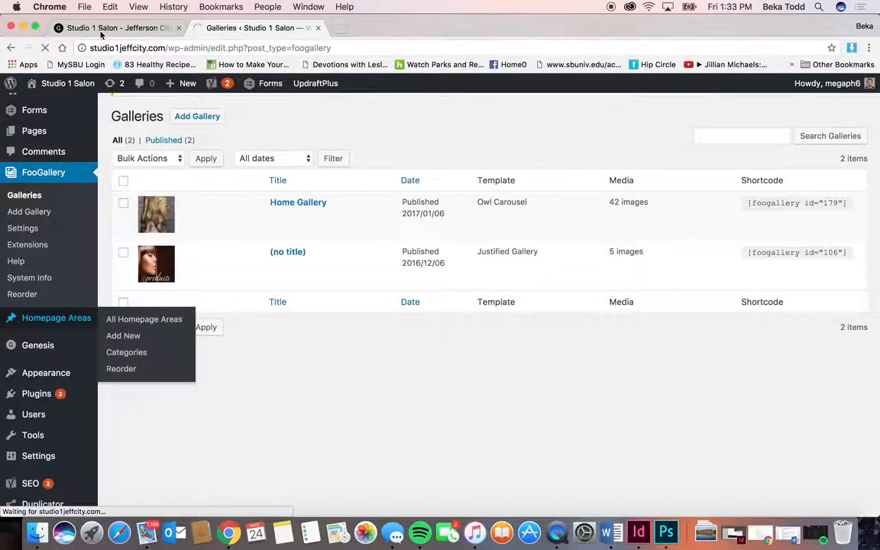
Step: Compare the Homepage Areas list with the sections of the live home page, from the gallery up to the main slider
click(91, 27)
scroll(287, 226, up, 15)
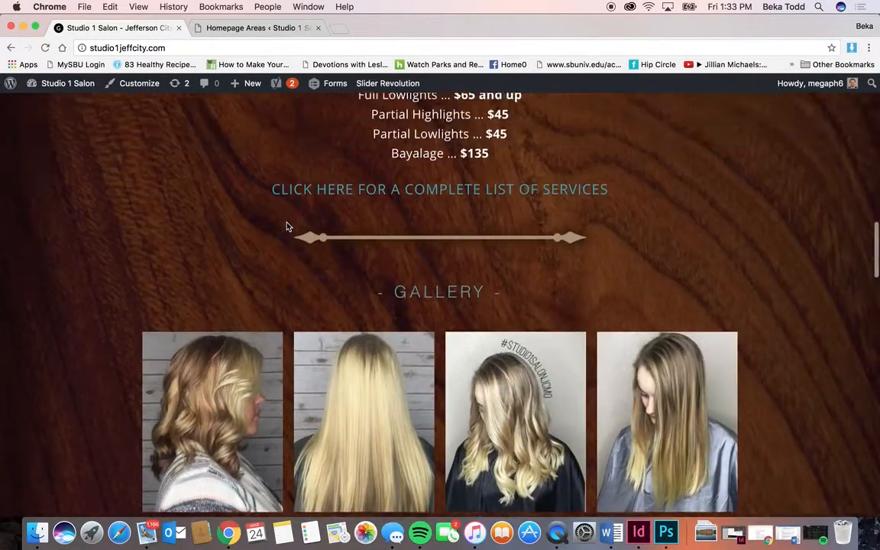
scroll(287, 226, up, 5)
scroll(287, 226, down, 5)
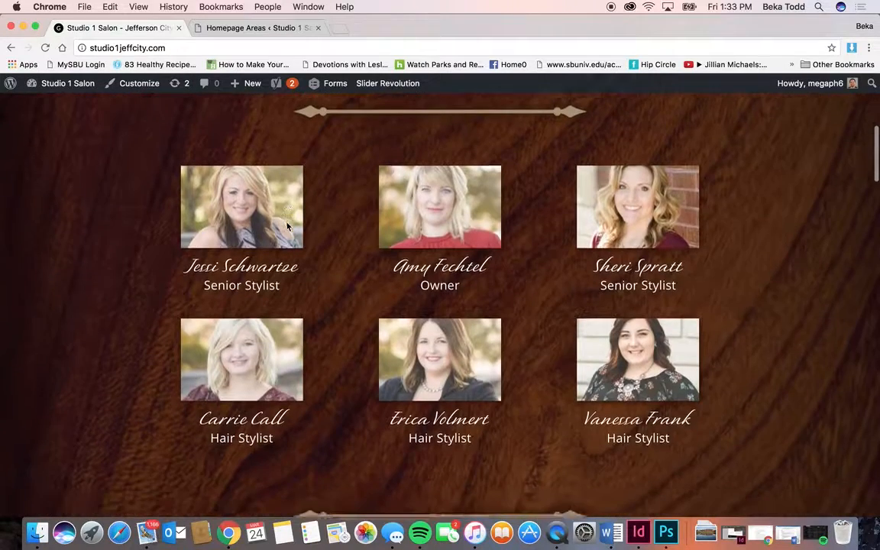
click(272, 28)
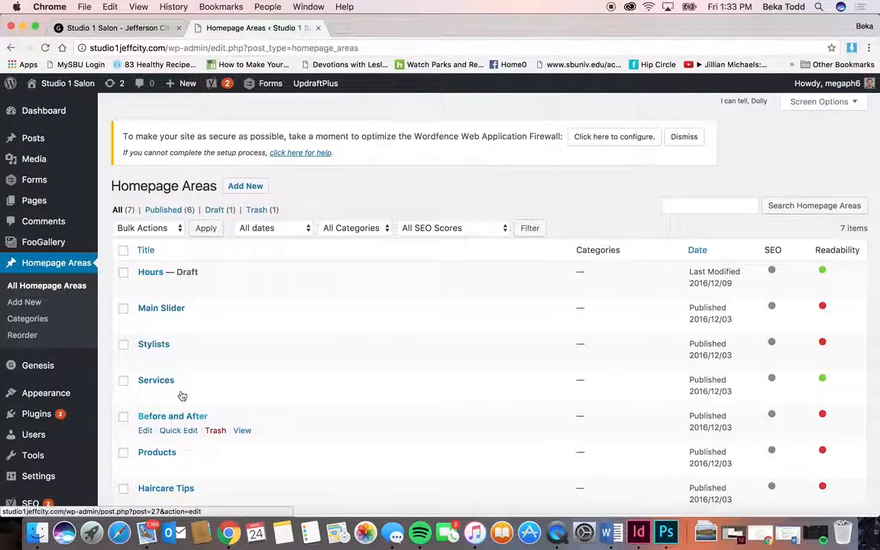
click(121, 26)
scroll(274, 227, up, 10)
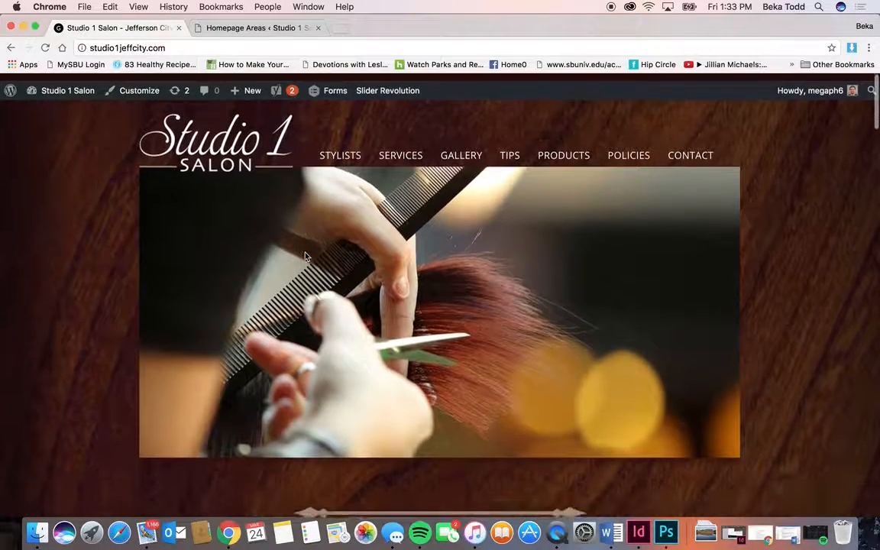
Step: Open the reorder page for Homepage Areas and try moving Haircare Tips in the section order
click(256, 27)
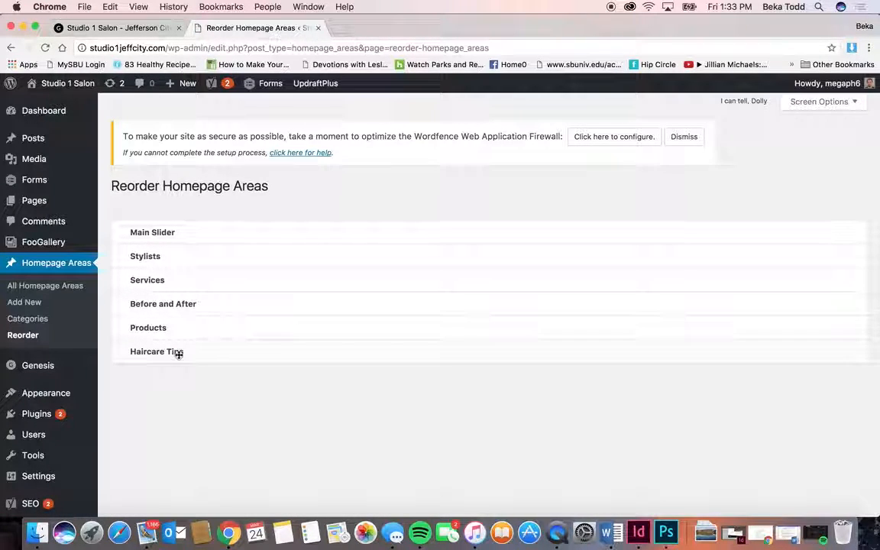
mouse_move(167, 359)
mouse_down()
mouse_move(169, 330)
mouse_move(171, 367)
mouse_up()
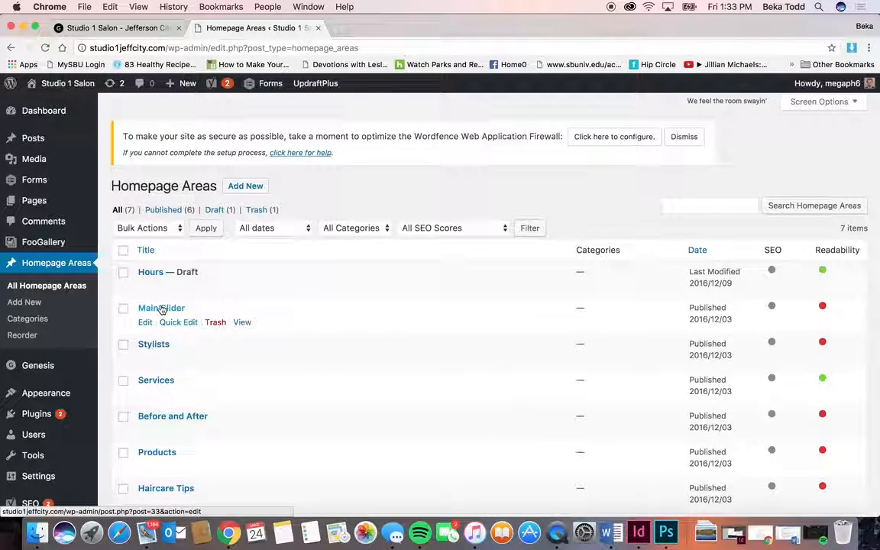
Step: Compare the Main Slider homepage area's rev_slider shortcode with the live slider, locate Slider Revolution, and return to the Homepage Areas list
click(130, 25)
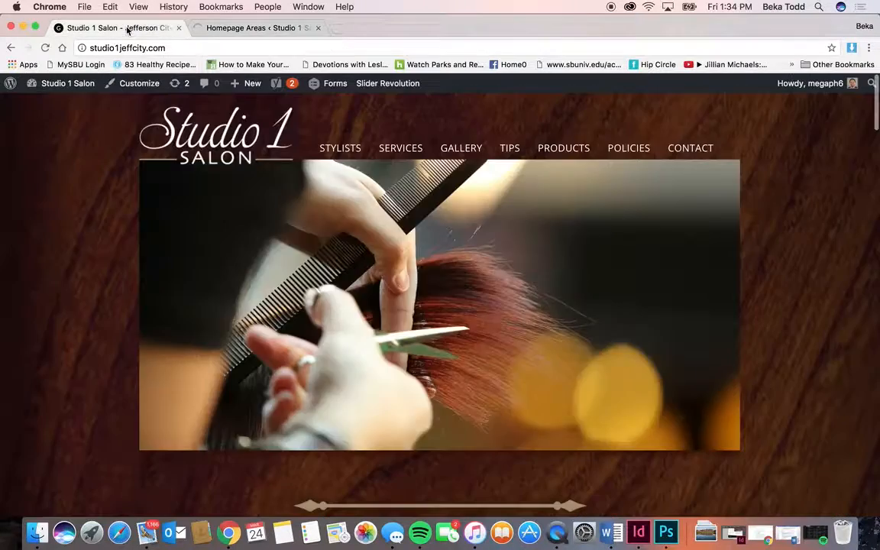
click(252, 28)
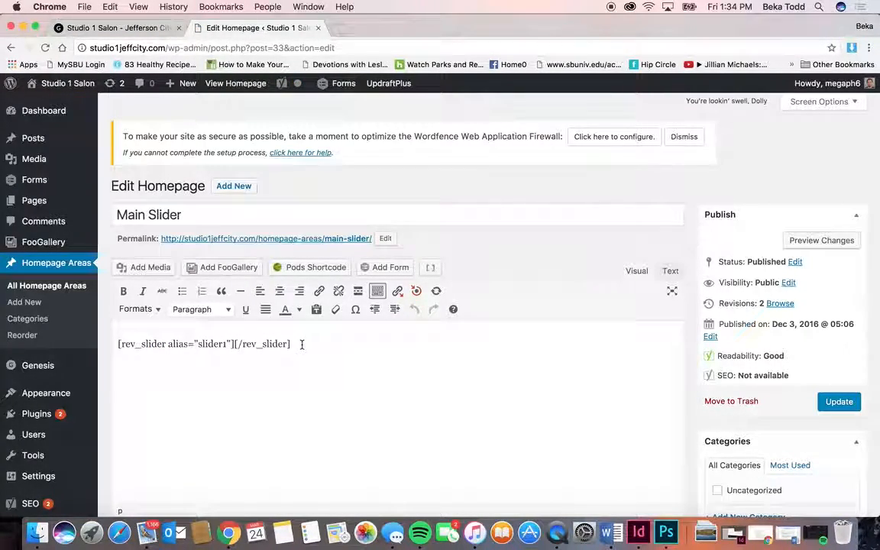
scroll(46, 405, down, 3)
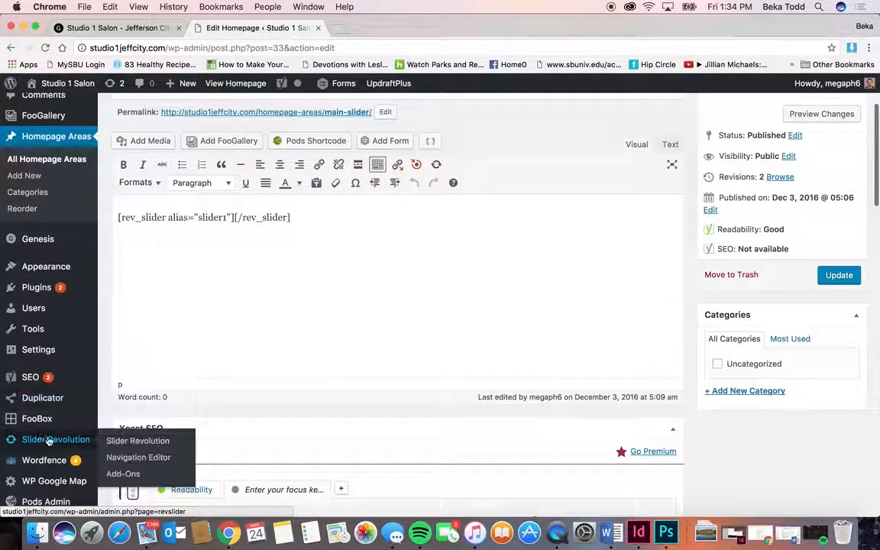
scroll(51, 266, up, 3)
click(46, 287)
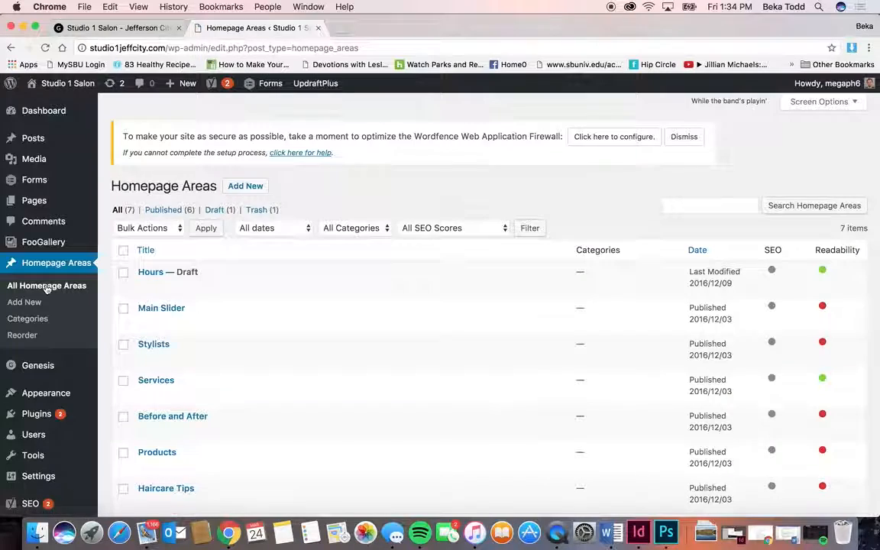
Step: View the stylists section on the live home page and open the Stylists homepage area for editing
click(90, 29)
scroll(314, 308, down, 10)
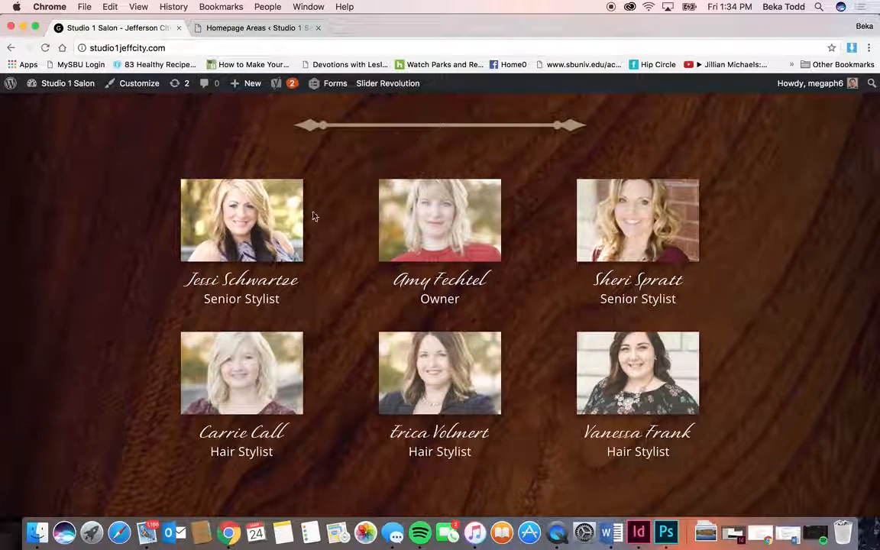
click(253, 27)
scroll(276, 284, down, 2)
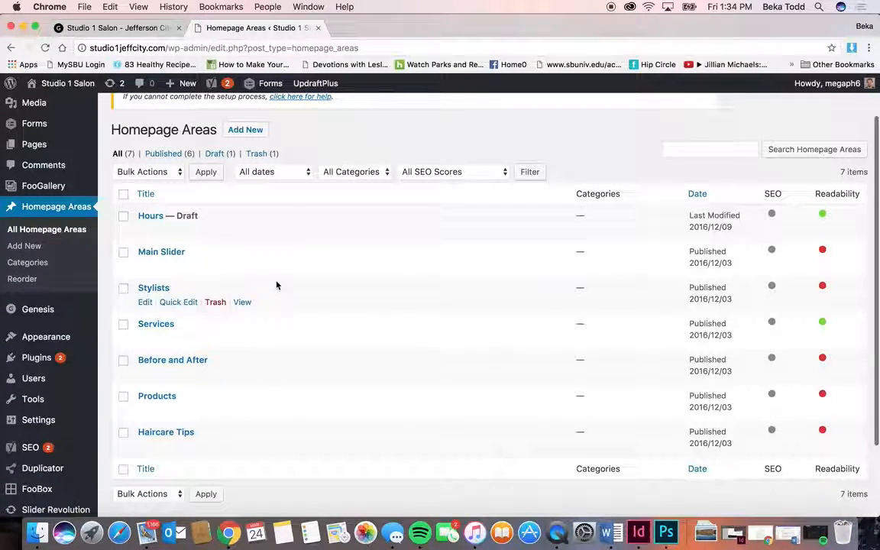
click(161, 290)
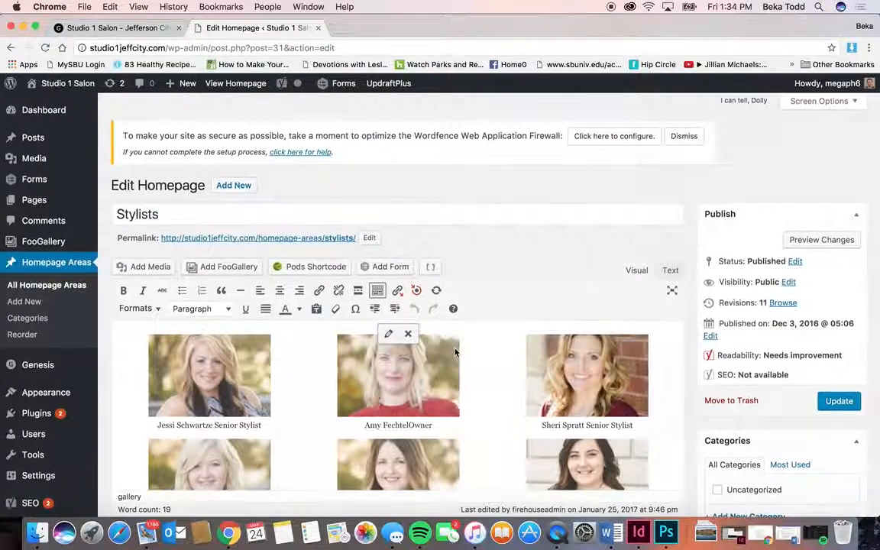
Step: Select the photo gallery in the Stylists content and open it in the gallery editor
scroll(455, 351, down, 5)
scroll(454, 352, up, 3)
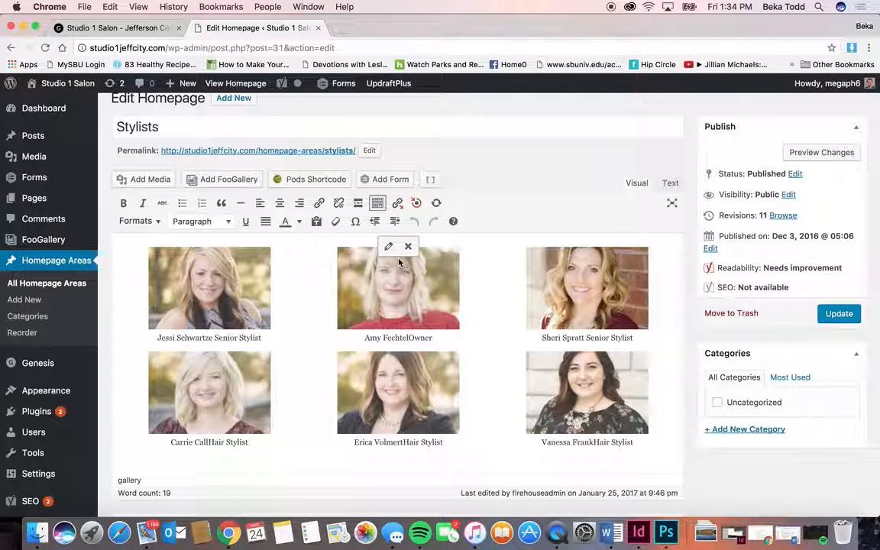
click(482, 299)
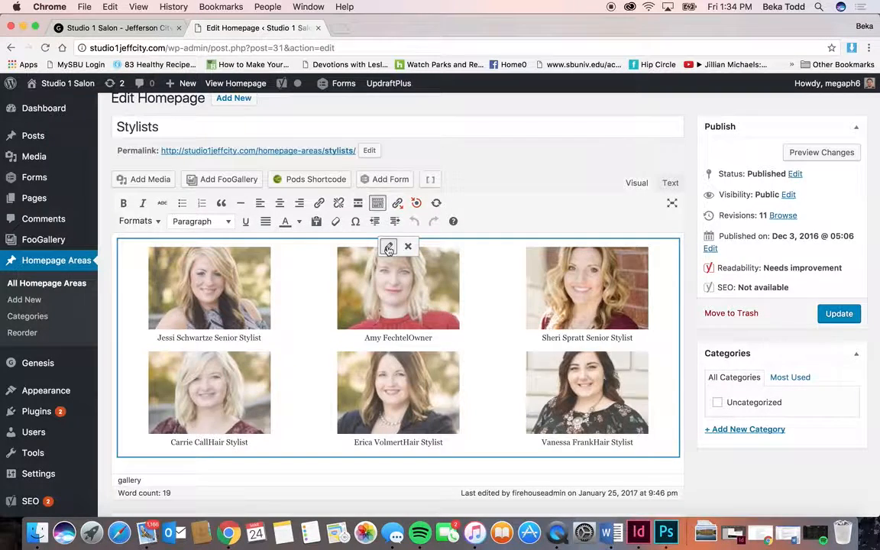
click(388, 248)
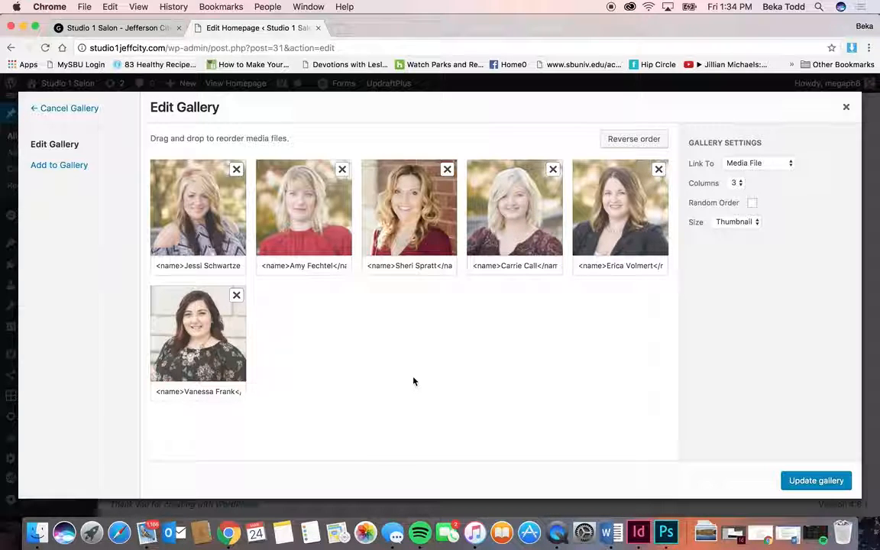
Step: Inspect the first stylist photo's attachment details and compare its caption with the stylist names on the live home page
click(204, 191)
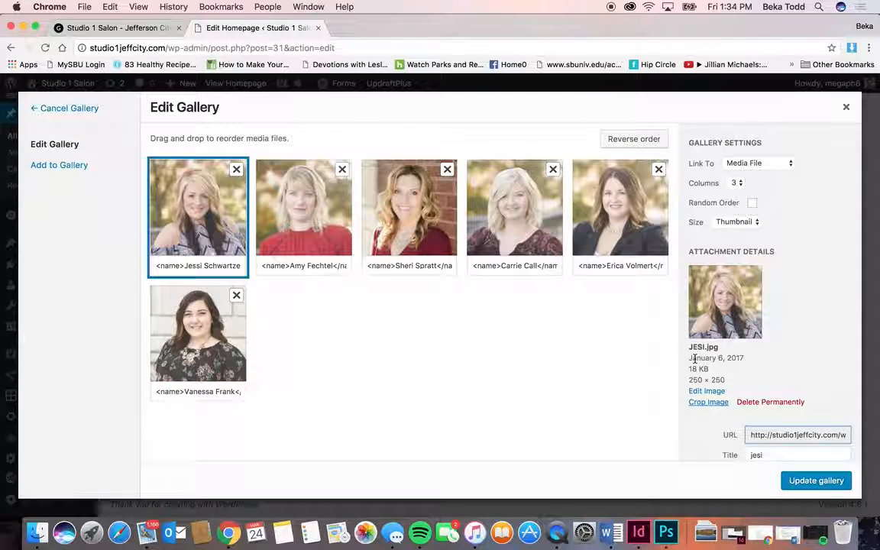
scroll(693, 358, down, 3)
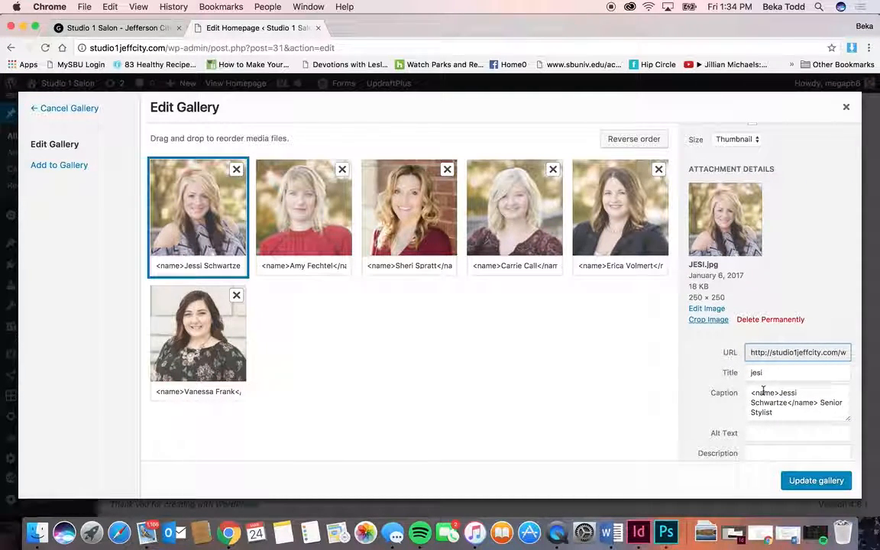
scroll(840, 408, down, 2)
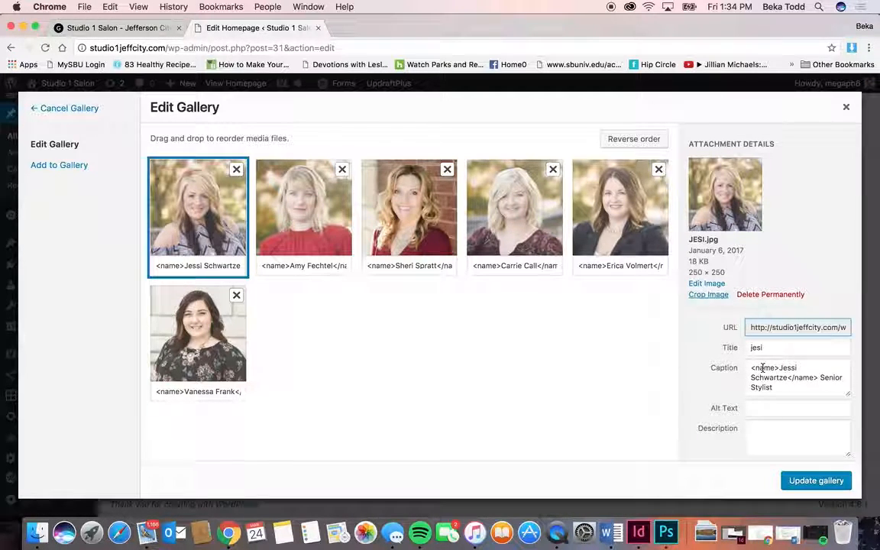
click(170, 23)
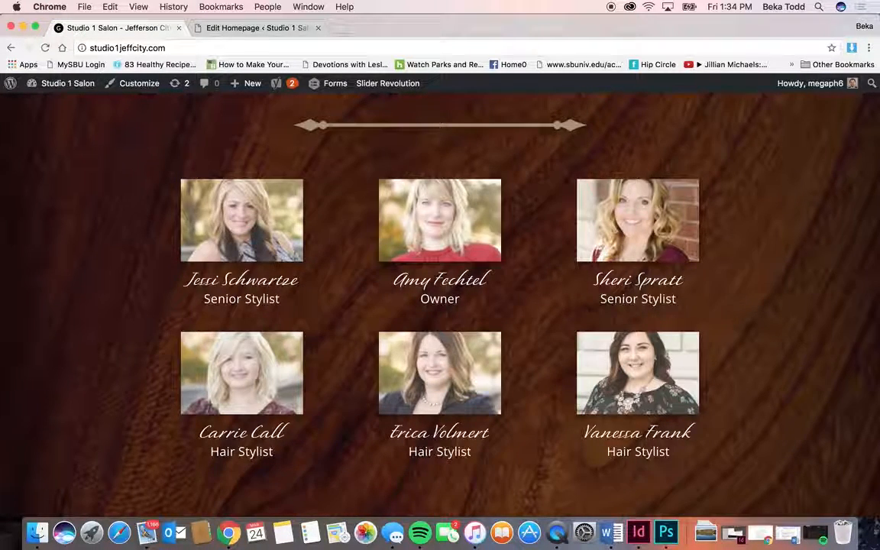
click(240, 29)
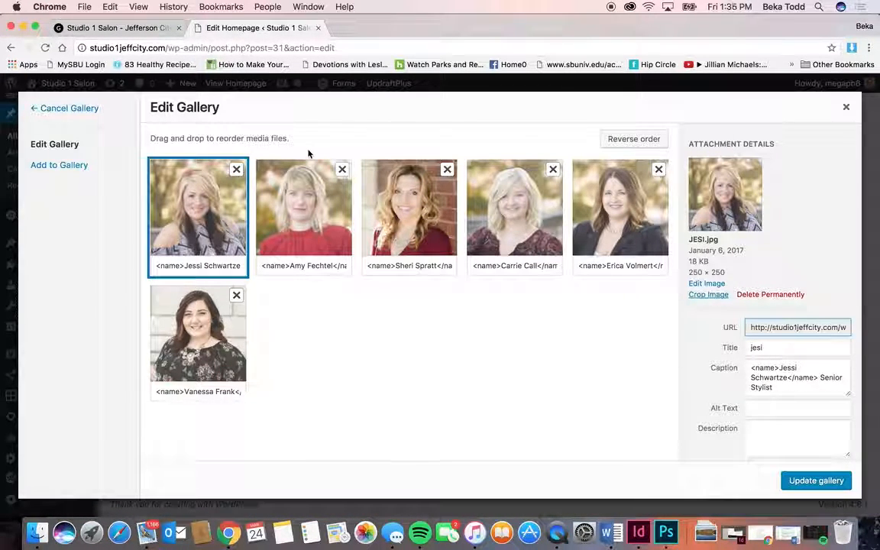
Step: Highlight the first photo's caption, check the media library for adding gallery images, and return to Edit Gallery
triple_click(767, 374)
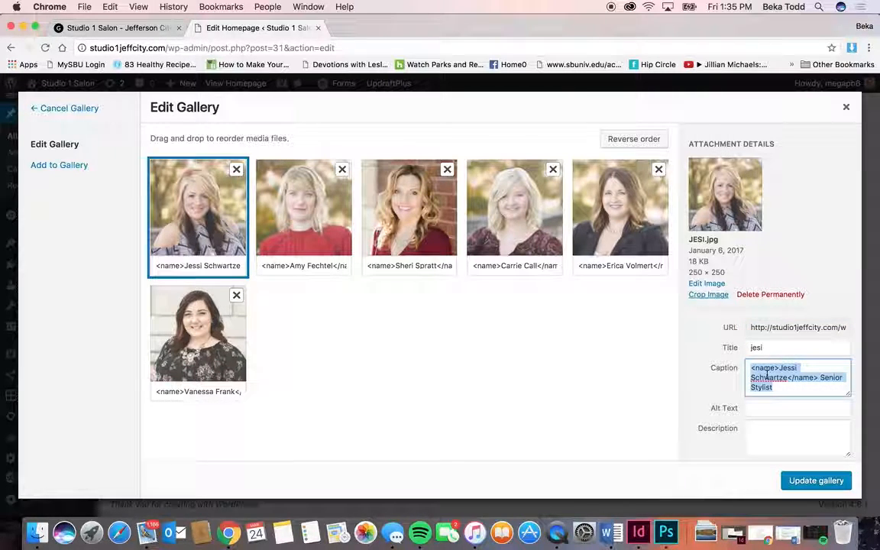
click(80, 165)
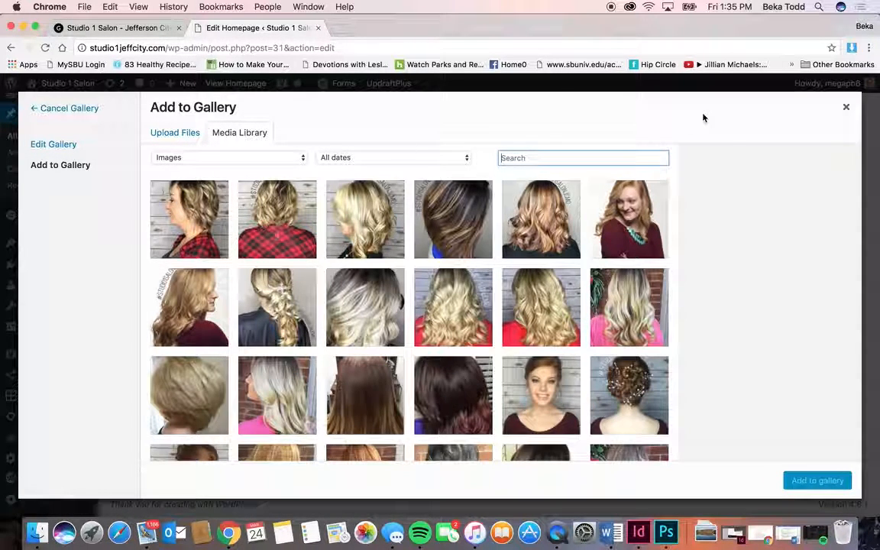
click(65, 145)
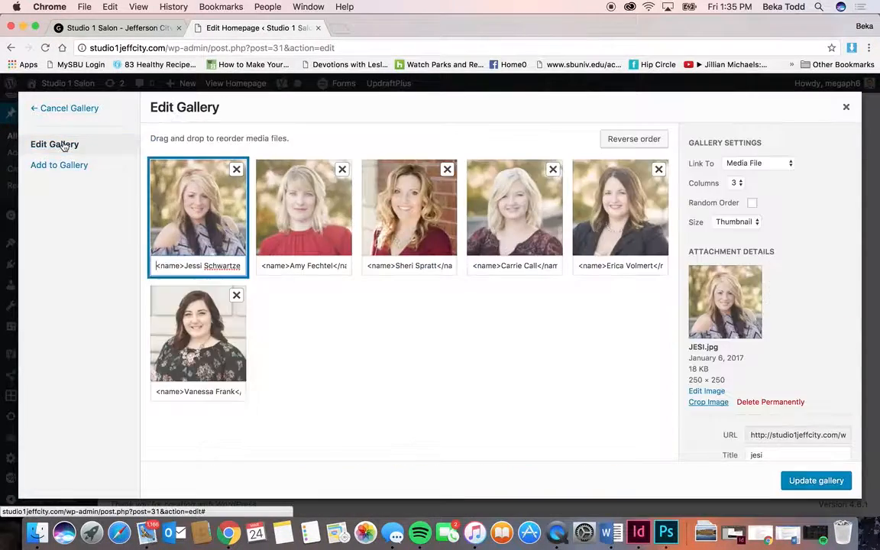
Step: Highlight the first photo's caption again, try reordering the second photo, and close the gallery editor without updating
scroll(759, 423, down, 2)
drag(774, 419, 755, 395)
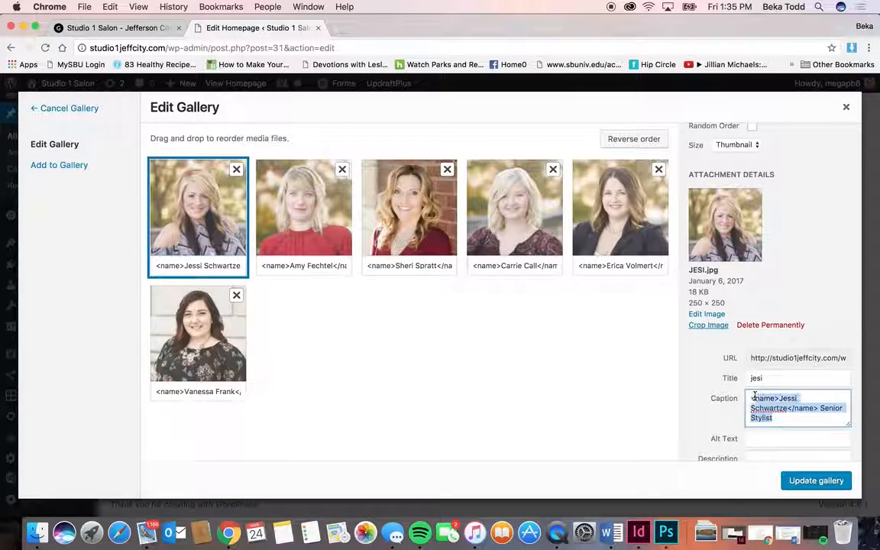
click(811, 398)
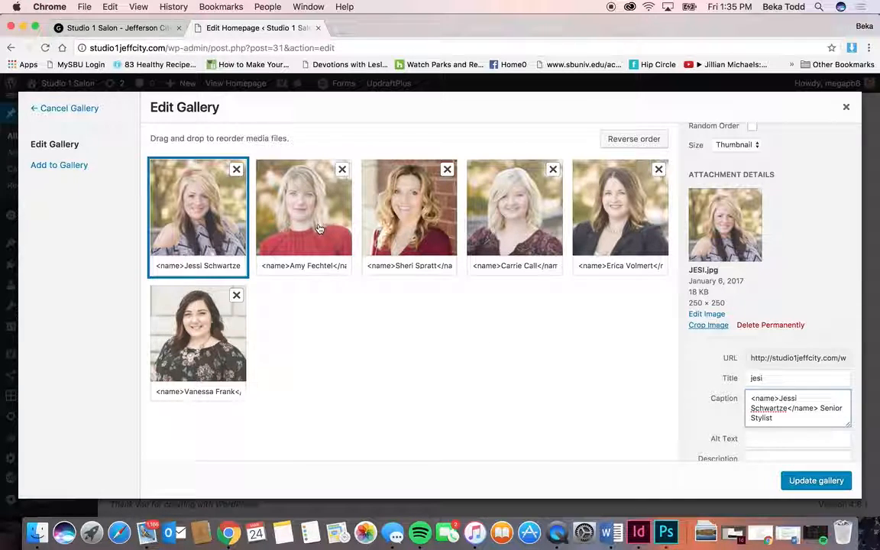
drag(277, 189, 305, 207)
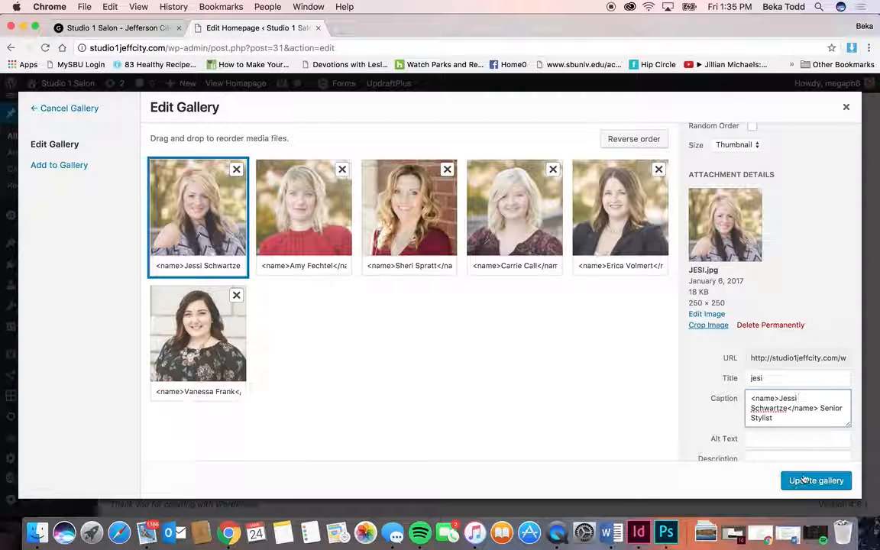
click(845, 107)
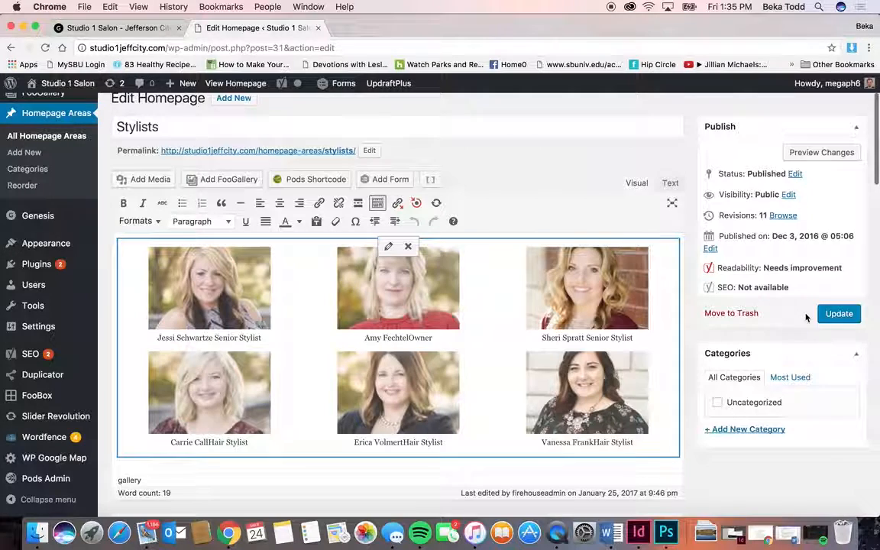
Step: Review the Stylists edit page down to its Yoast SEO section and switch back to the live home page
scroll(675, 250, down, 2)
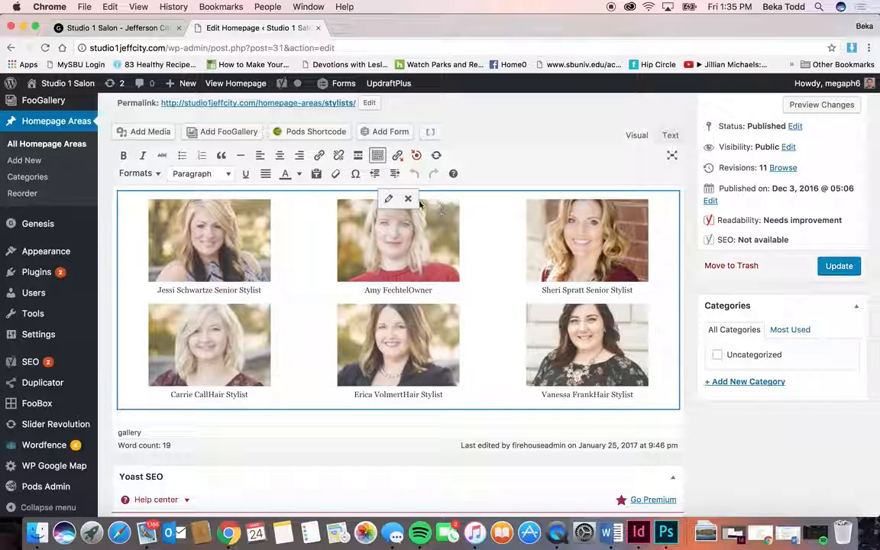
scroll(467, 271, down, 2)
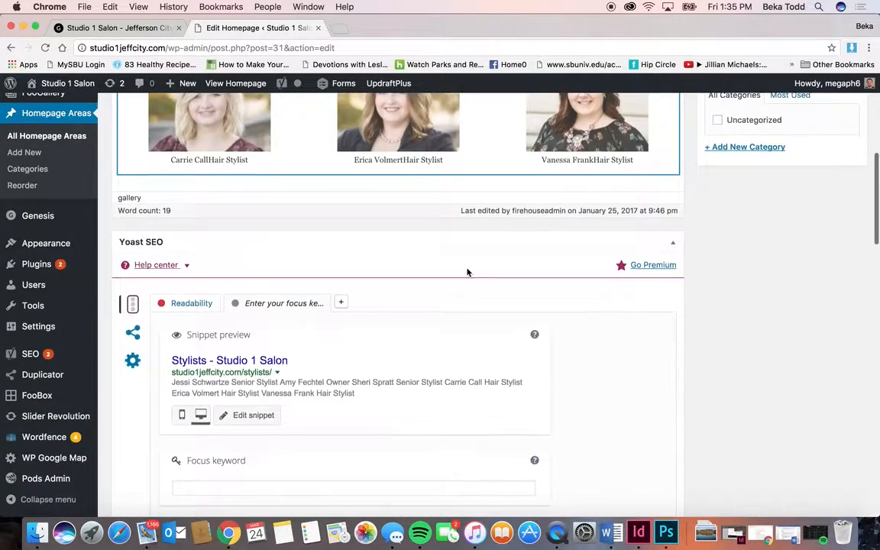
scroll(467, 271, up, 5)
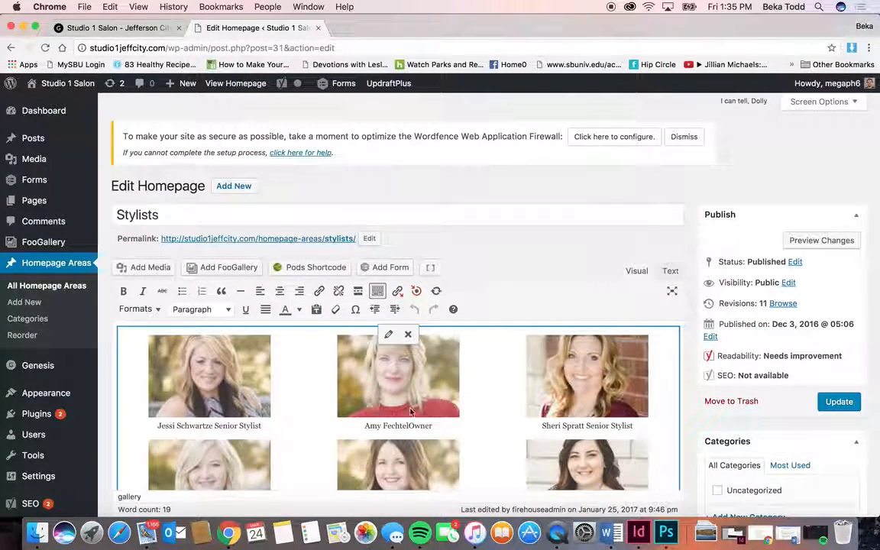
scroll(410, 413, down, 4)
click(115, 28)
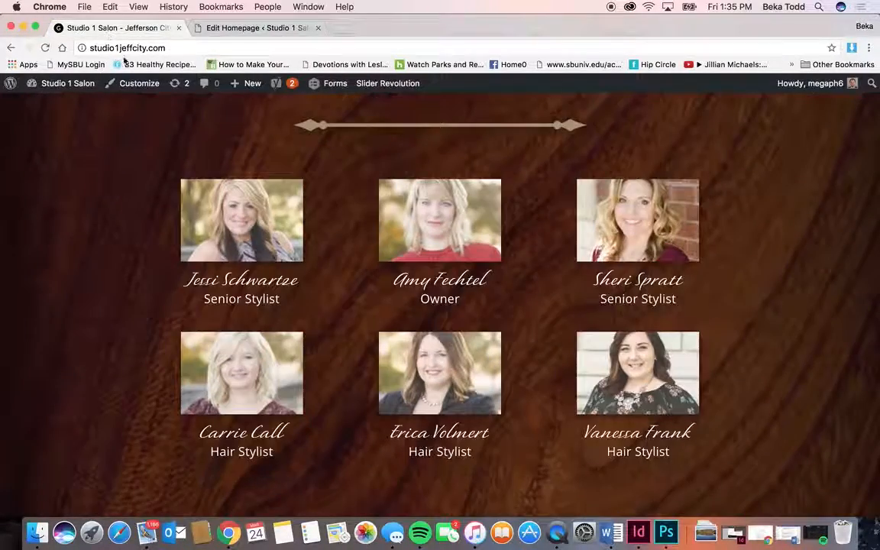
Step: Review the services price list on the live home page and open the Services homepage area for editing
scroll(295, 213, down, 5)
scroll(297, 214, down, 5)
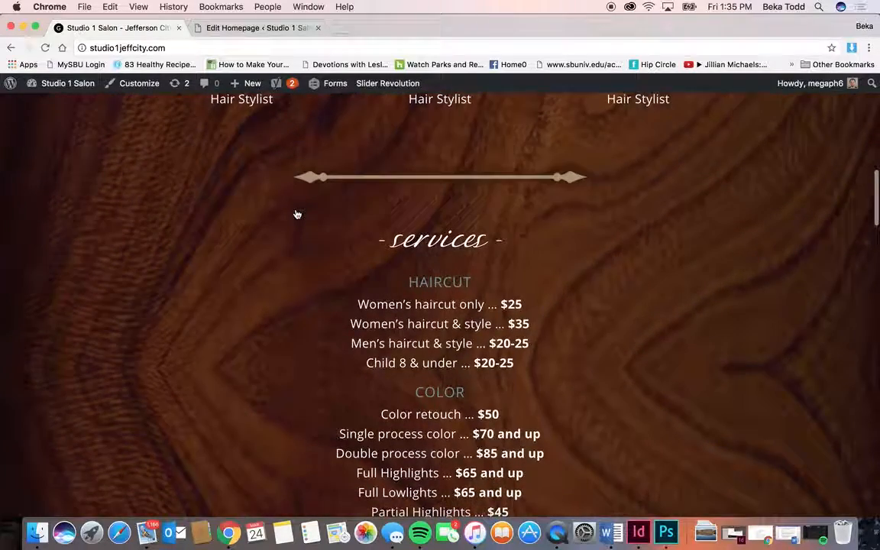
scroll(297, 214, down, 3)
scroll(297, 215, down, 1)
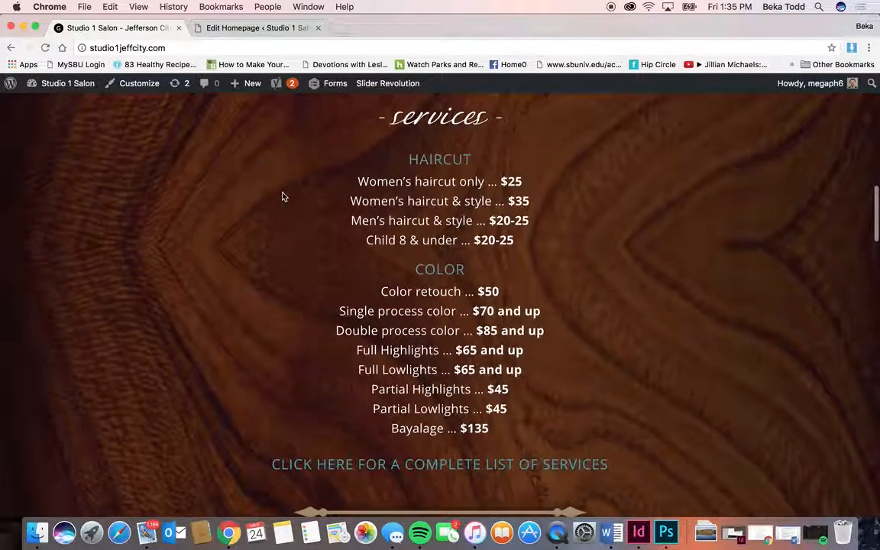
click(214, 28)
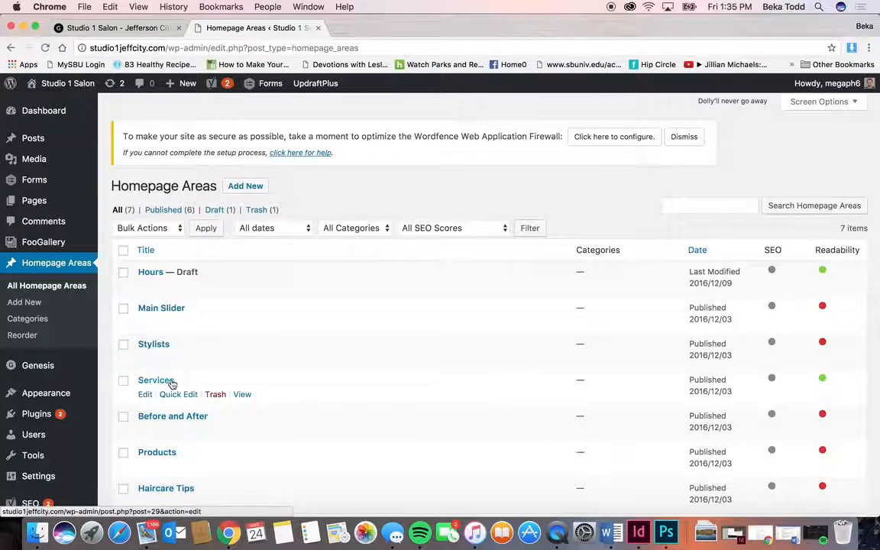
click(171, 383)
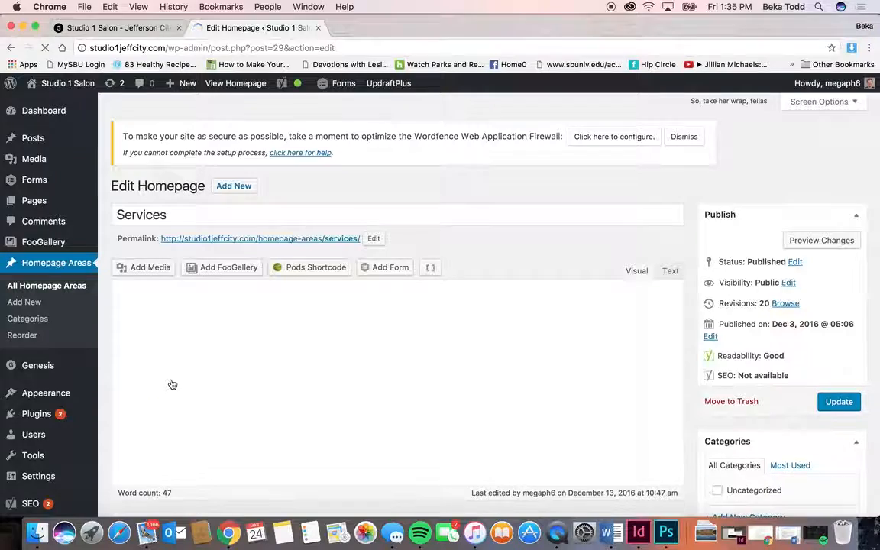
Step: Review the Services content in the editor and highlight the "Women's haircut only" text in the Haircut list
scroll(172, 384, down, 3)
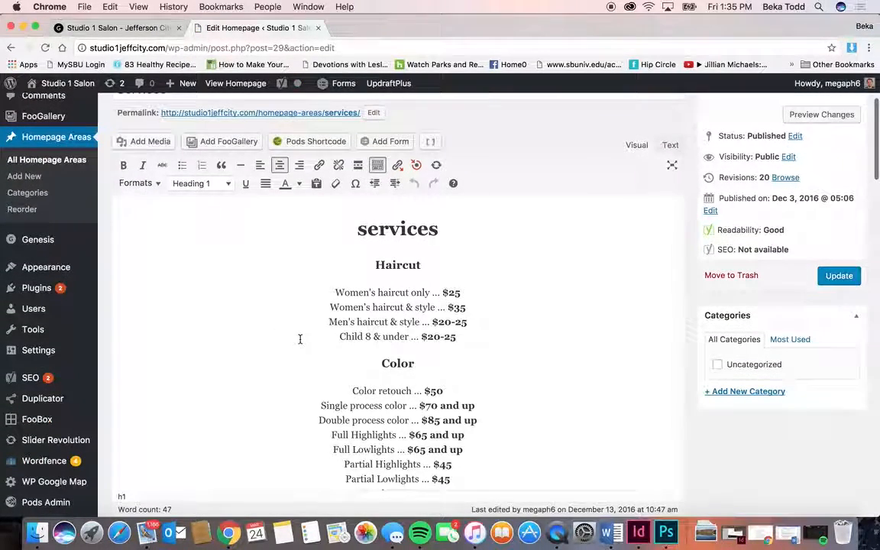
scroll(300, 338, down, 4)
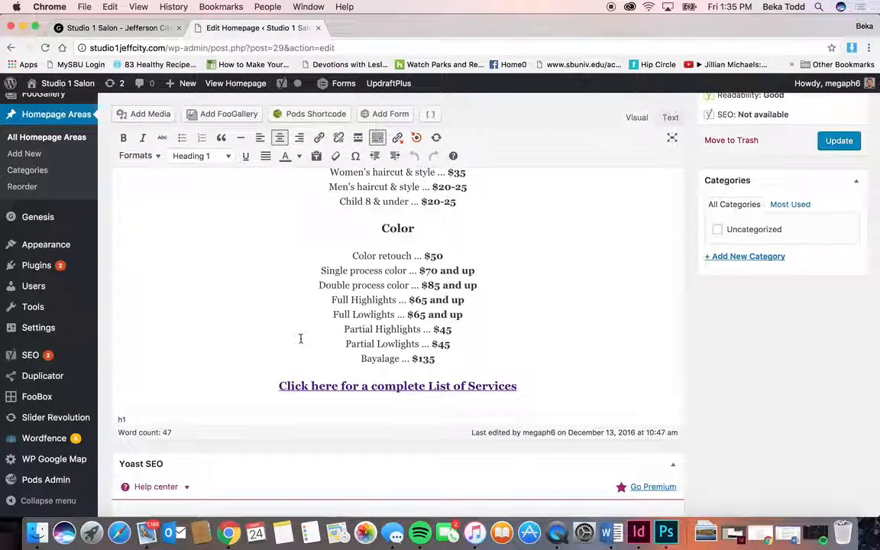
scroll(392, 229, up, 4)
scroll(393, 275, down, 4)
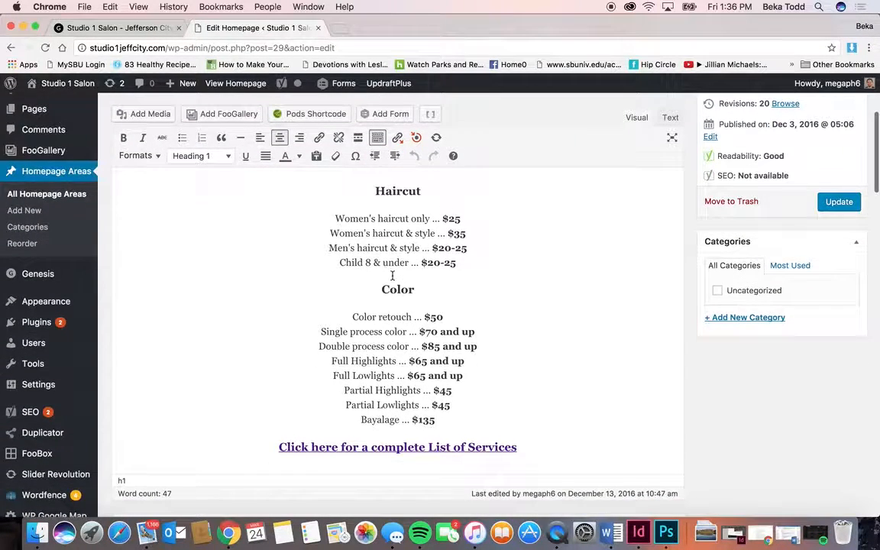
scroll(392, 275, up, 3)
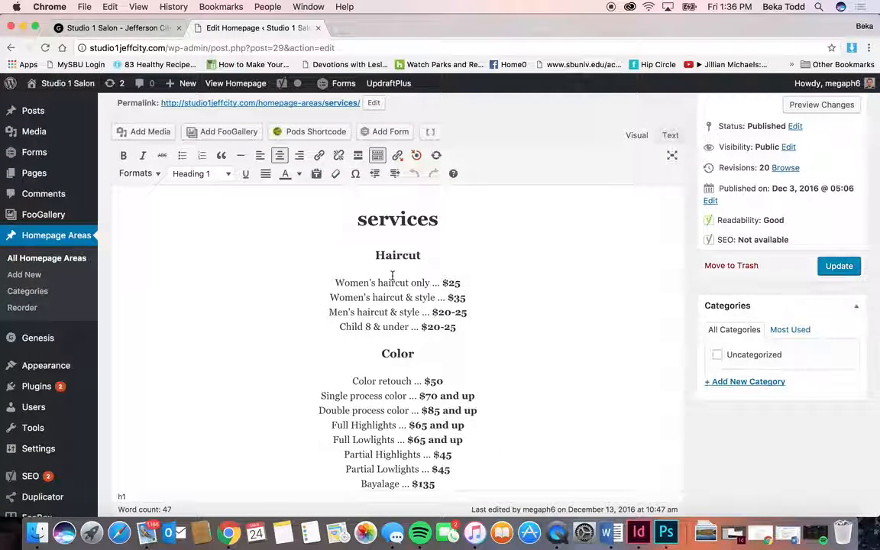
drag(408, 283, 351, 287)
click(458, 282)
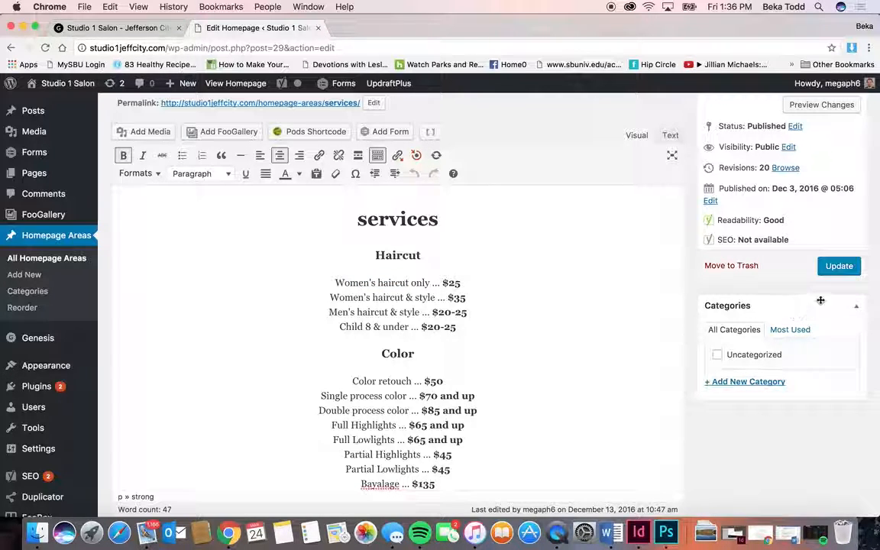
Step: Check the Haircut heading's text style and the target of the "Click here for a complete List of Services" link
click(406, 254)
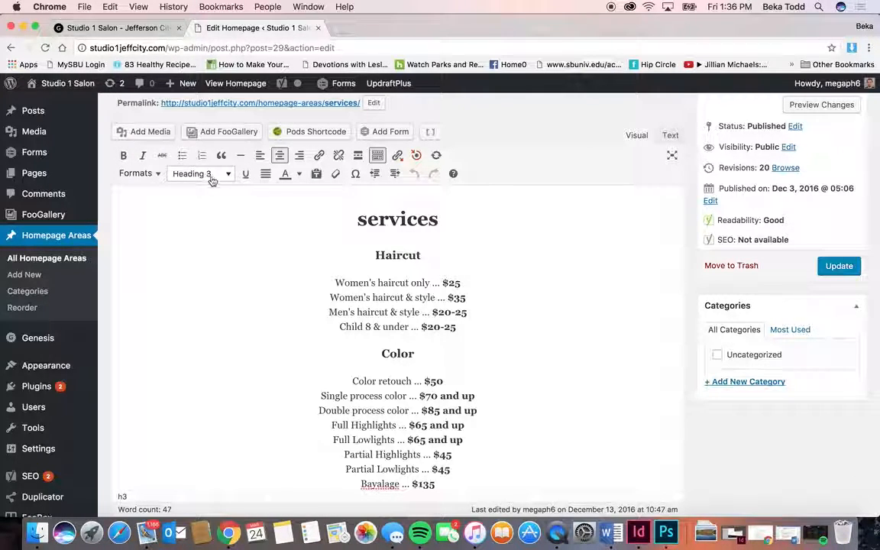
scroll(404, 255, down, 5)
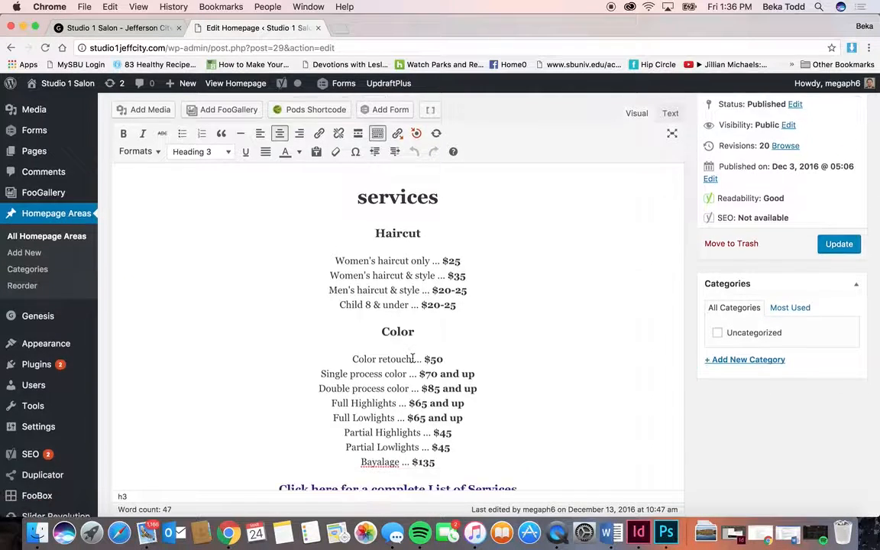
click(416, 318)
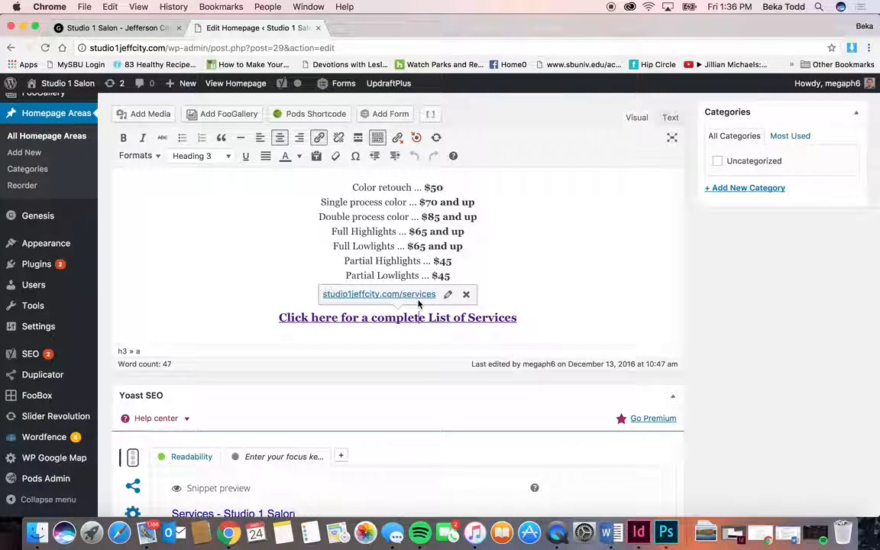
Step: Follow the complete list of services link on the live home page and read the Services page to its end
click(115, 28)
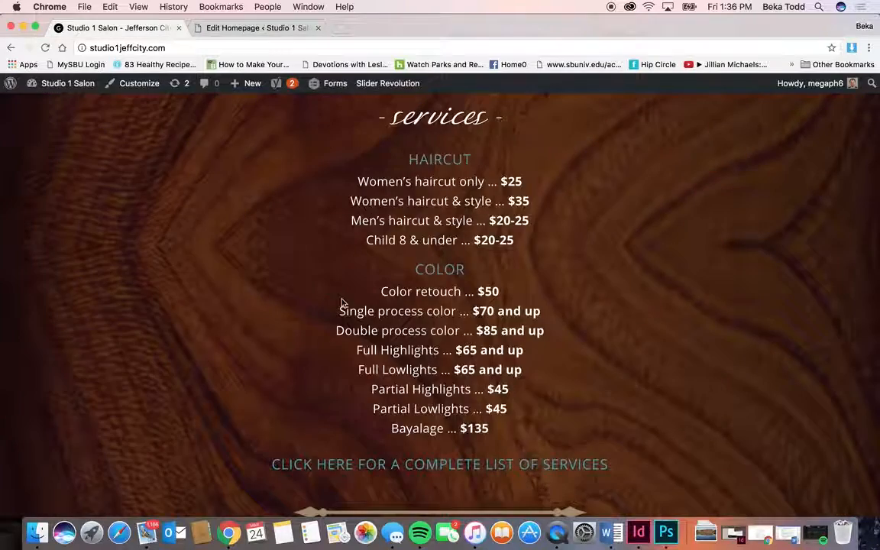
click(424, 463)
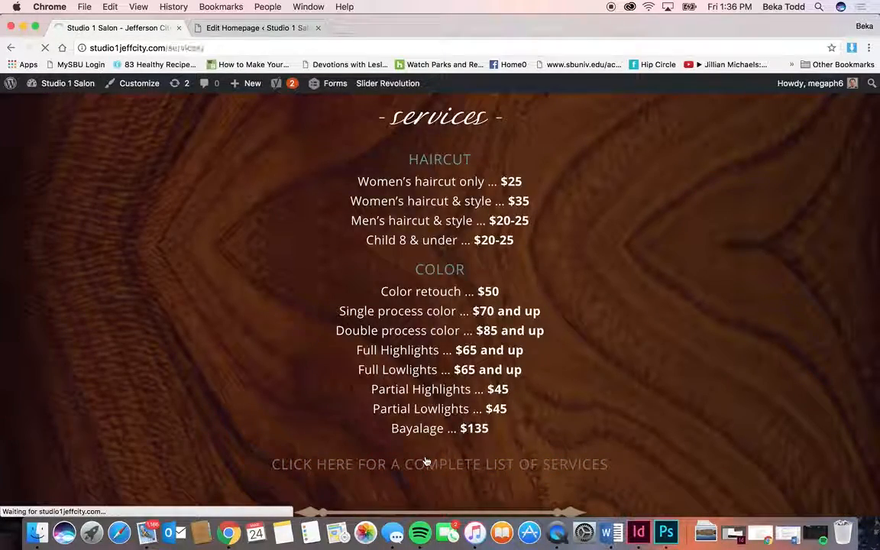
scroll(441, 391, down, 10)
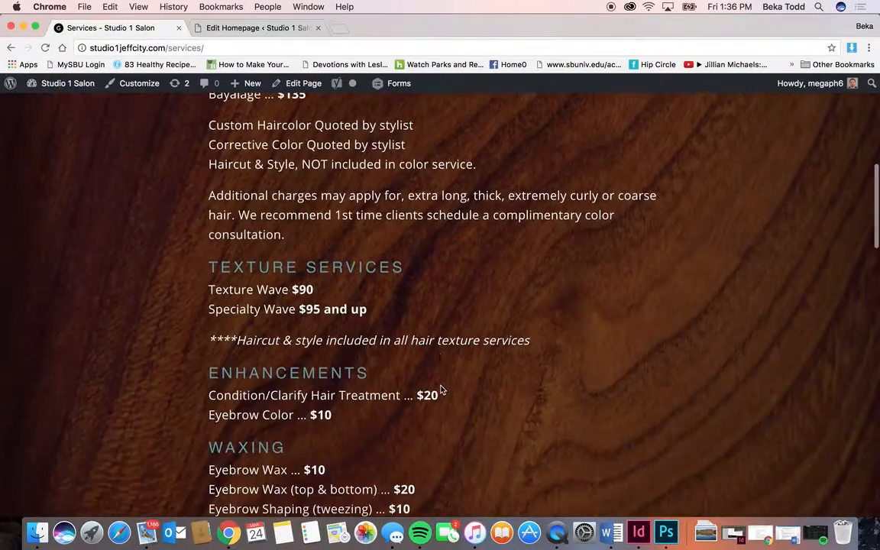
scroll(440, 389, down, 10)
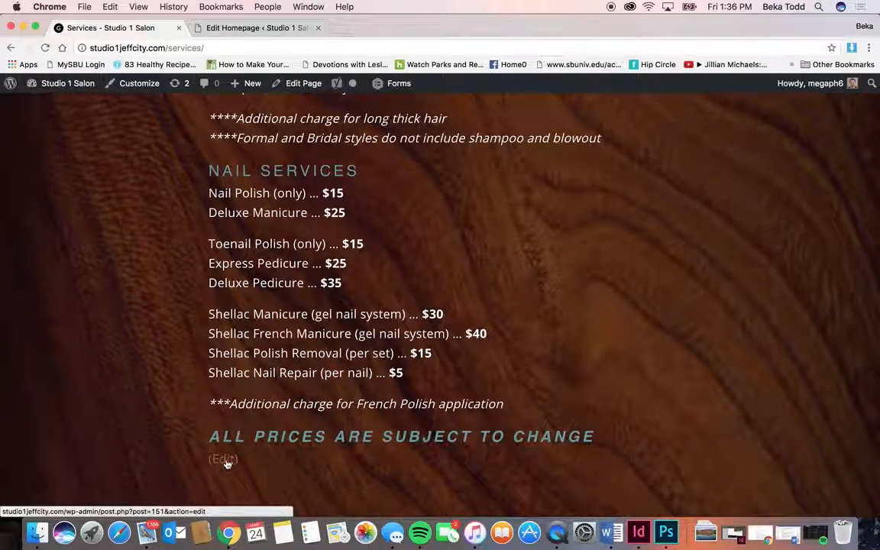
Step: Locate the Services page in the admin's Pages list and reopen the Services entry in Homepage Areas
click(215, 32)
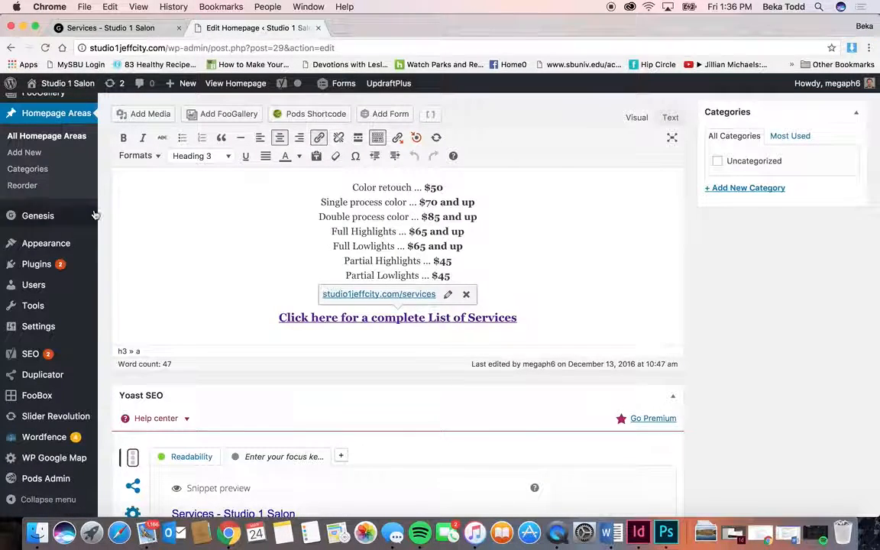
scroll(94, 216, up, 2)
scroll(95, 215, up, 1)
mouse_move(47, 185)
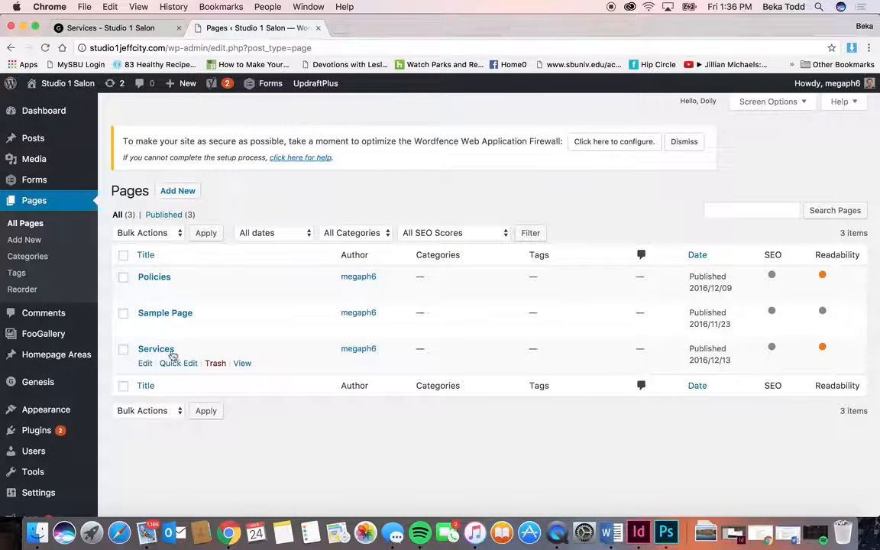
click(68, 362)
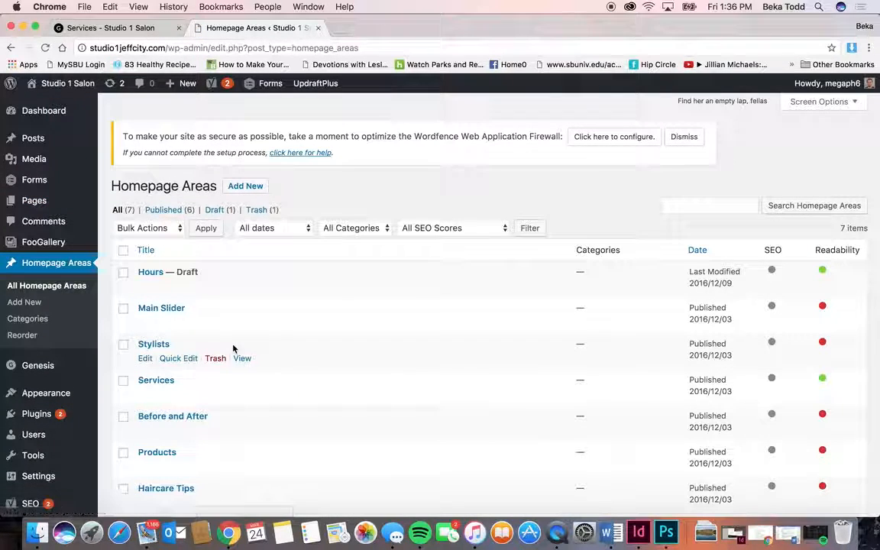
scroll(234, 348, down, 4)
click(157, 229)
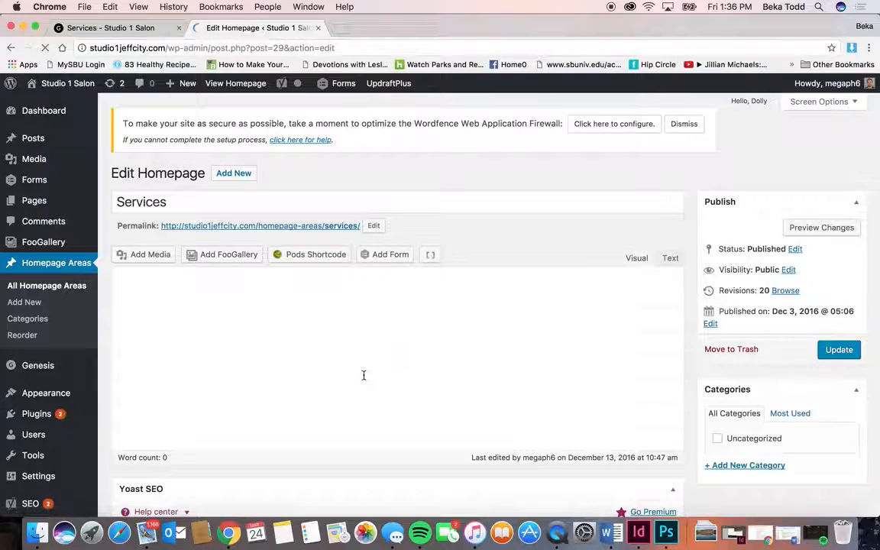
Step: Try adding a link to the "Women's haircut only" text, browse the existing content available as targets, and cancel the link
scroll(363, 375, down, 2)
drag(433, 335, 336, 335)
click(318, 208)
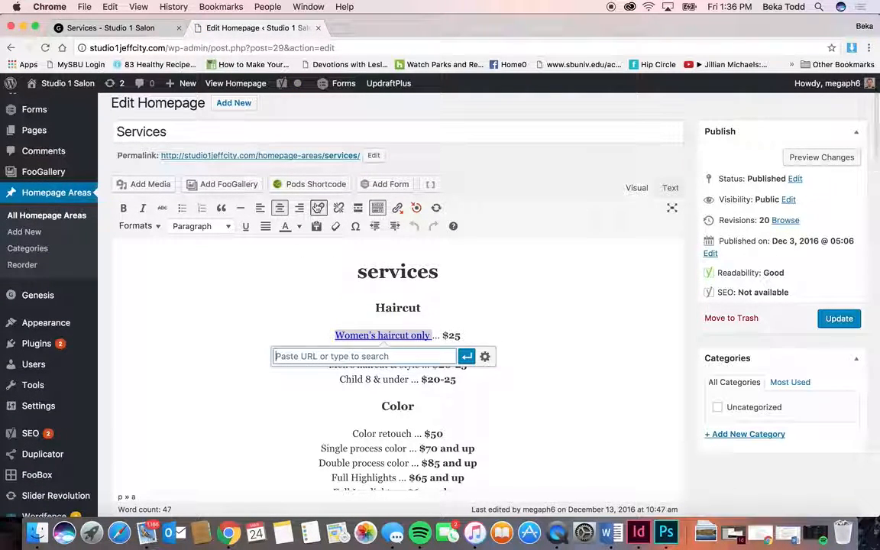
click(485, 356)
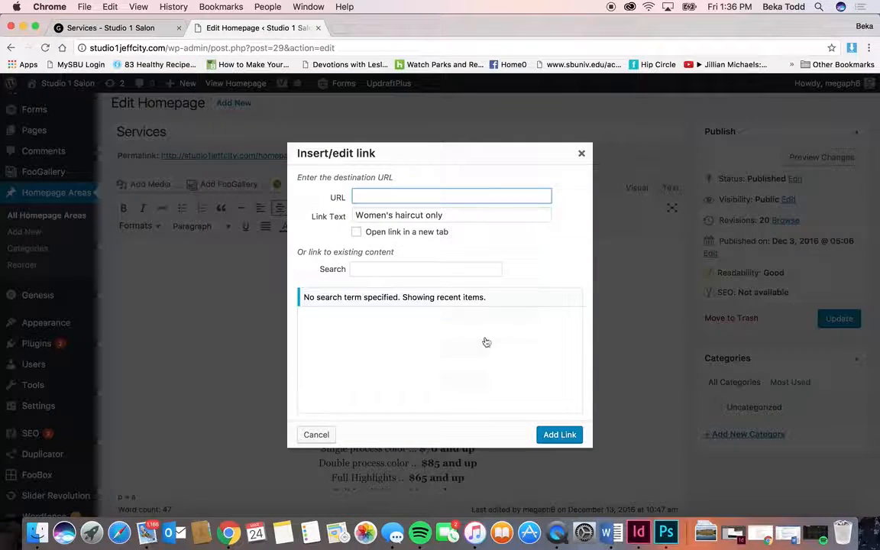
scroll(486, 342, down, 2)
scroll(486, 342, up, 2)
scroll(486, 342, down, 2)
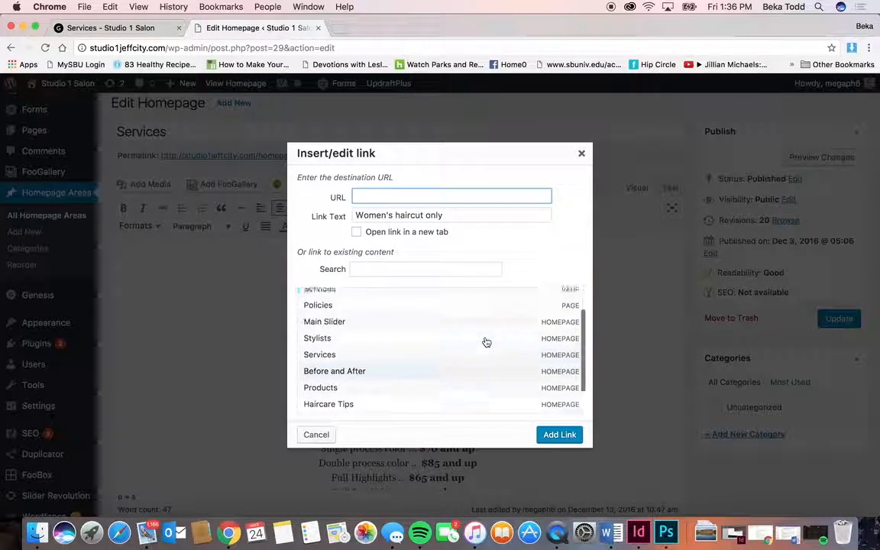
scroll(487, 342, up, 2)
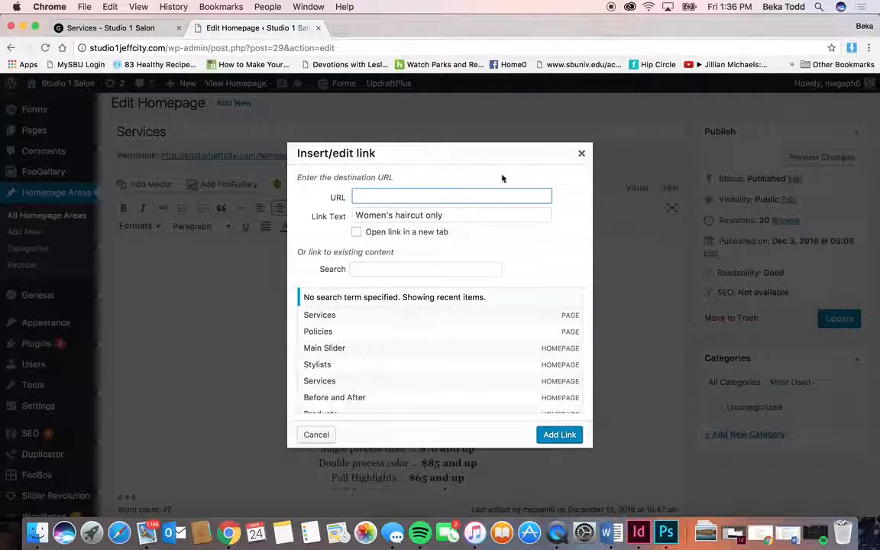
click(580, 154)
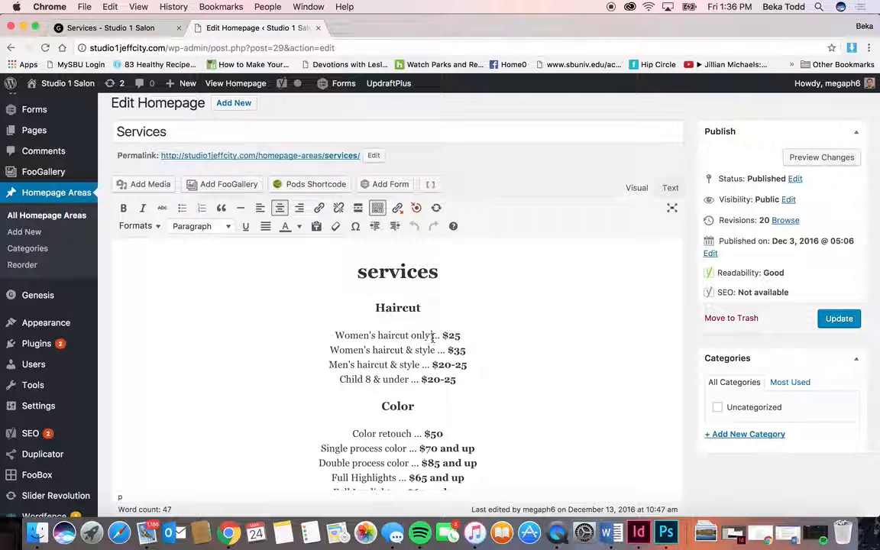
drag(432, 336, 366, 337)
key(super+k)
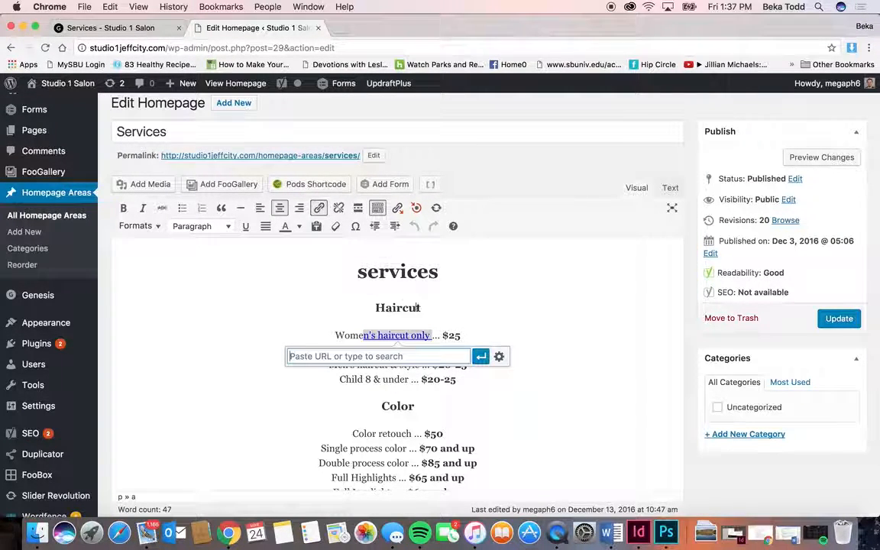
click(478, 312)
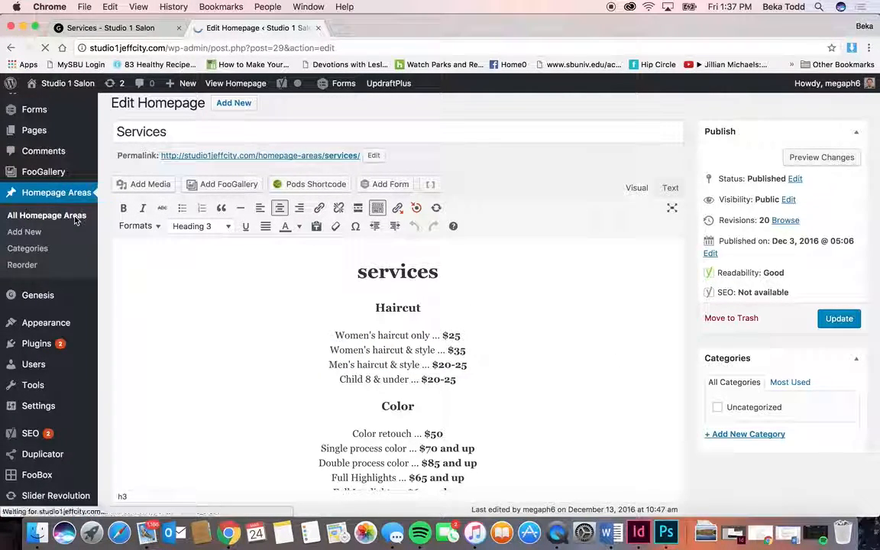
Step: Review the list of all Homepage Areas and return from the live Services page to the live home page
scroll(218, 277, down, 1)
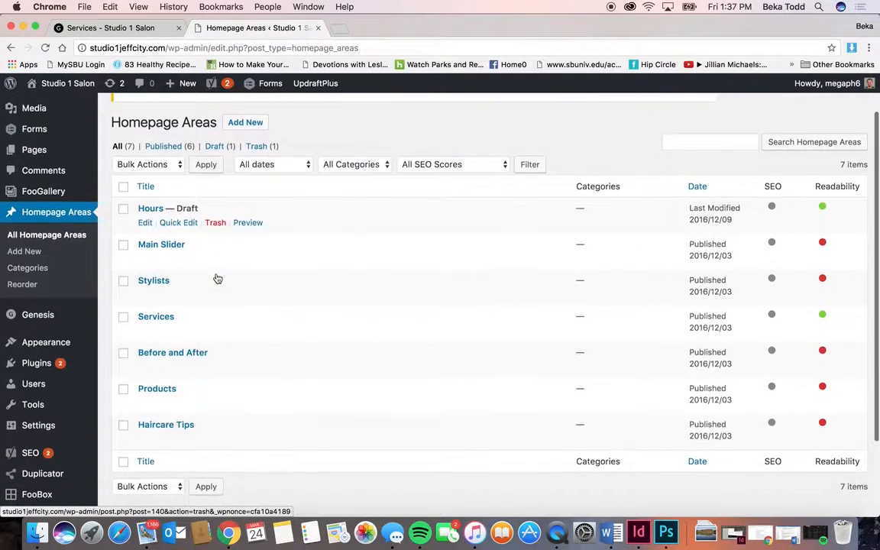
scroll(218, 276, down, 1)
click(119, 29)
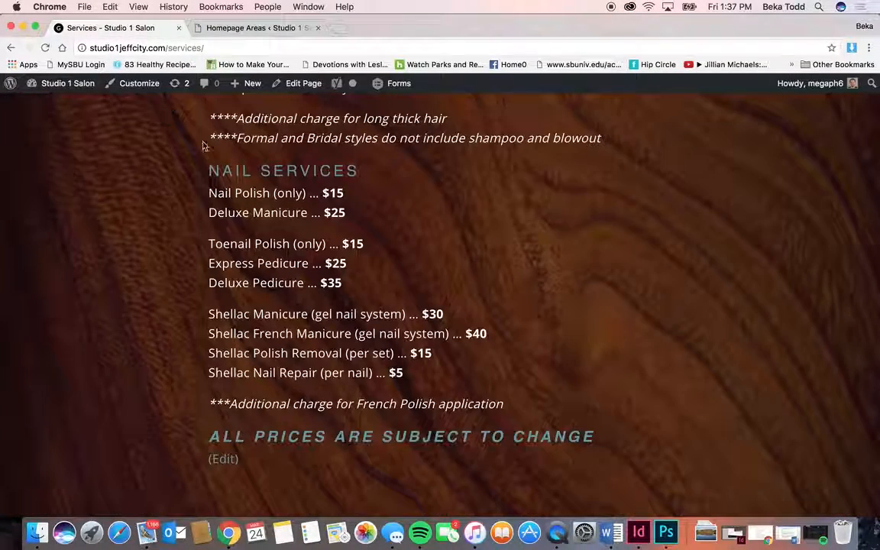
scroll(308, 295, left, 5)
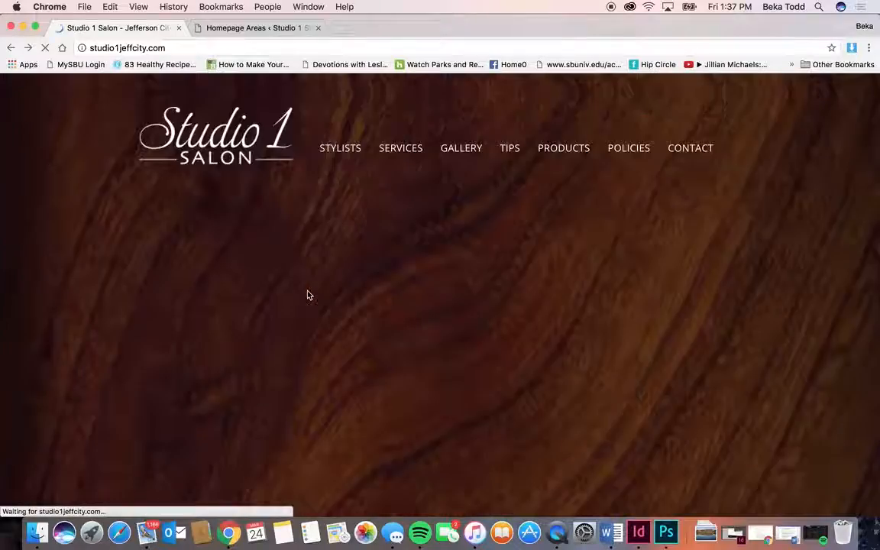
Step: Review the live home page from its gallery down to the contact section and open the Before and After homepage area
scroll(308, 295, down, 4)
scroll(308, 294, down, 10)
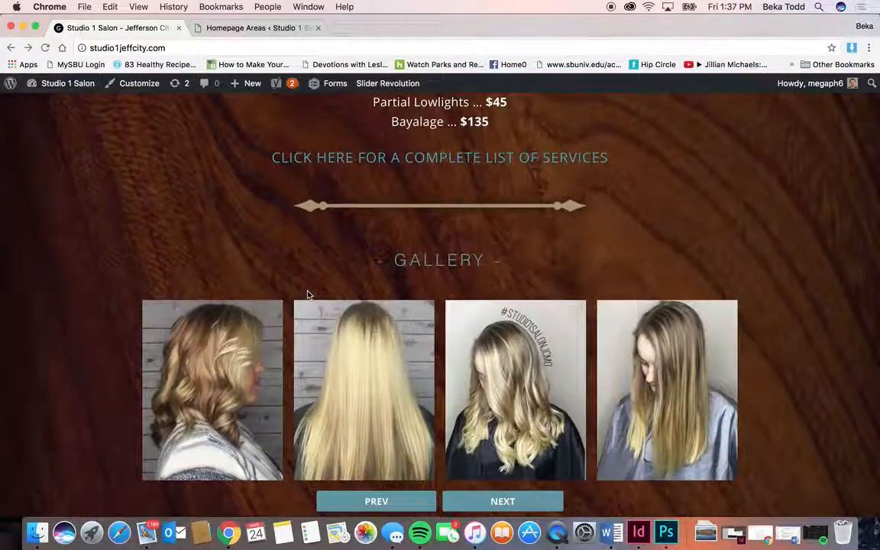
scroll(308, 294, down, 15)
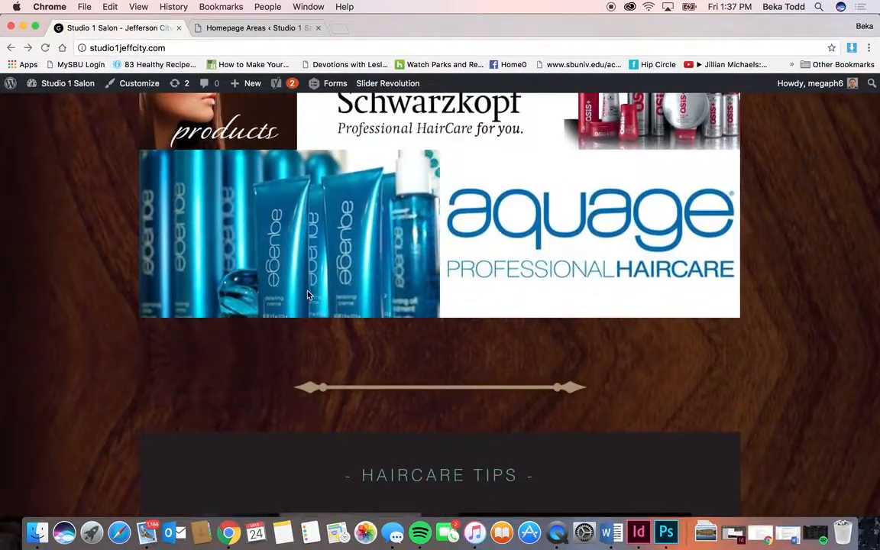
scroll(308, 295, down, 5)
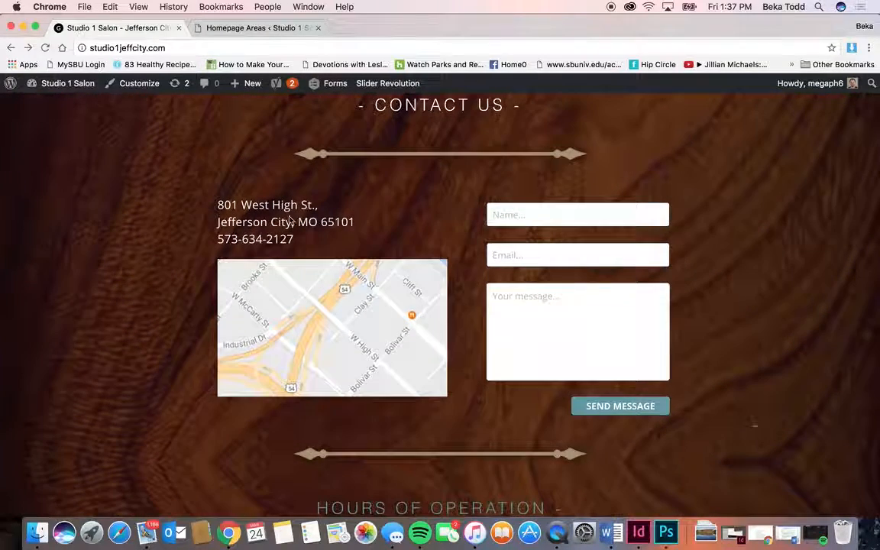
click(216, 28)
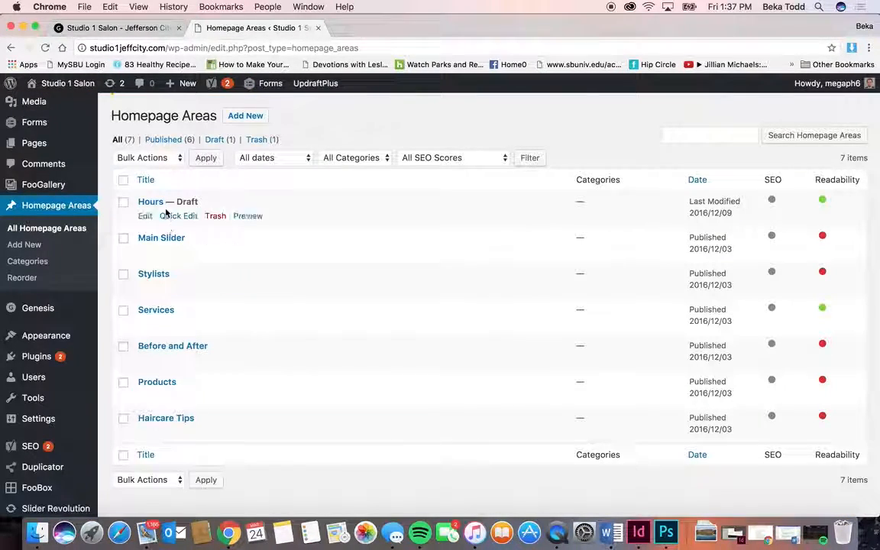
click(176, 348)
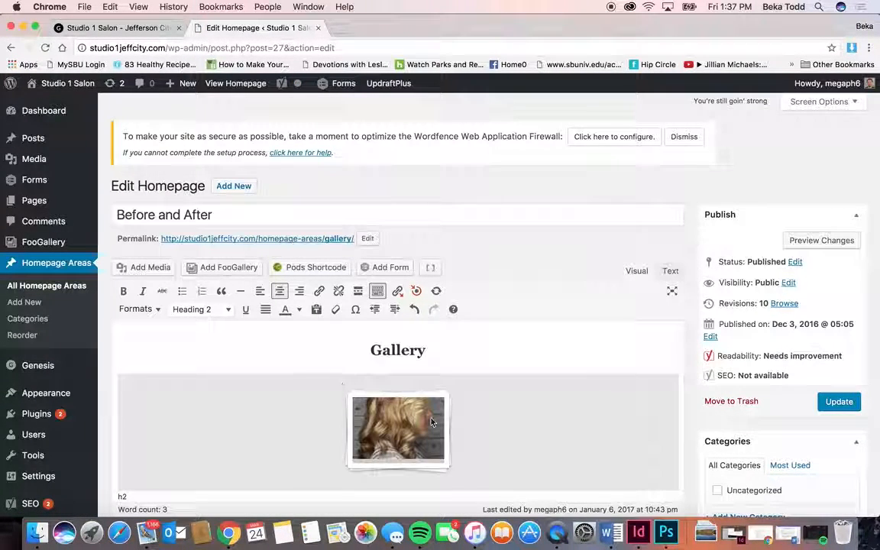
Step: Look through the FooGalleries available for insertion in the Before and After homepage area and close the chooser without inserting one
scroll(432, 423, down, 4)
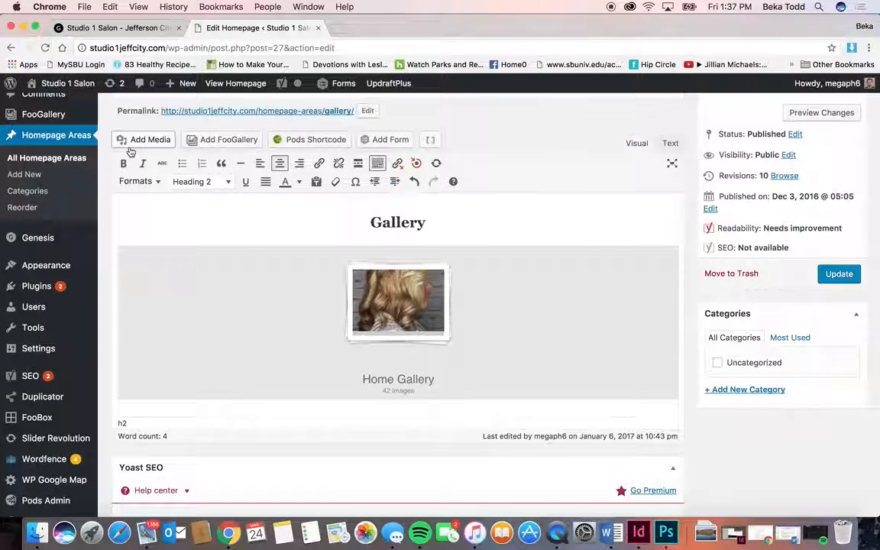
click(230, 141)
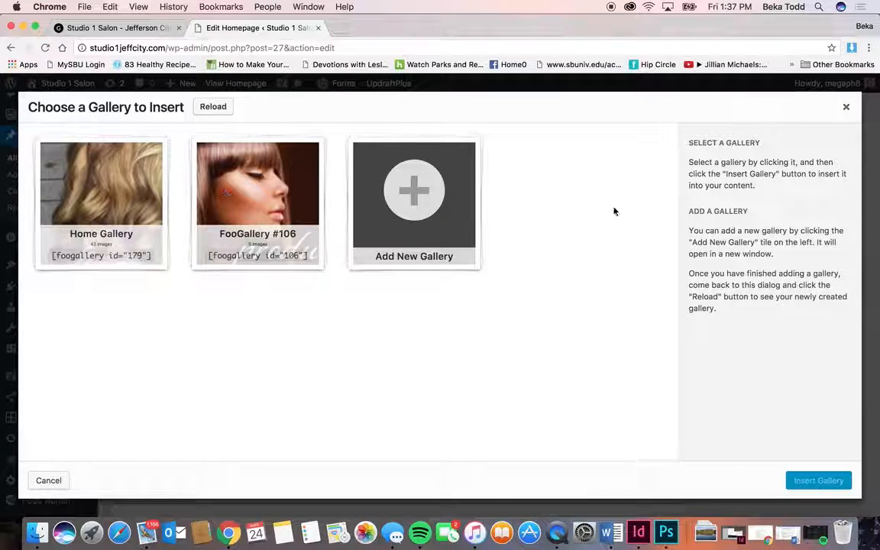
click(845, 103)
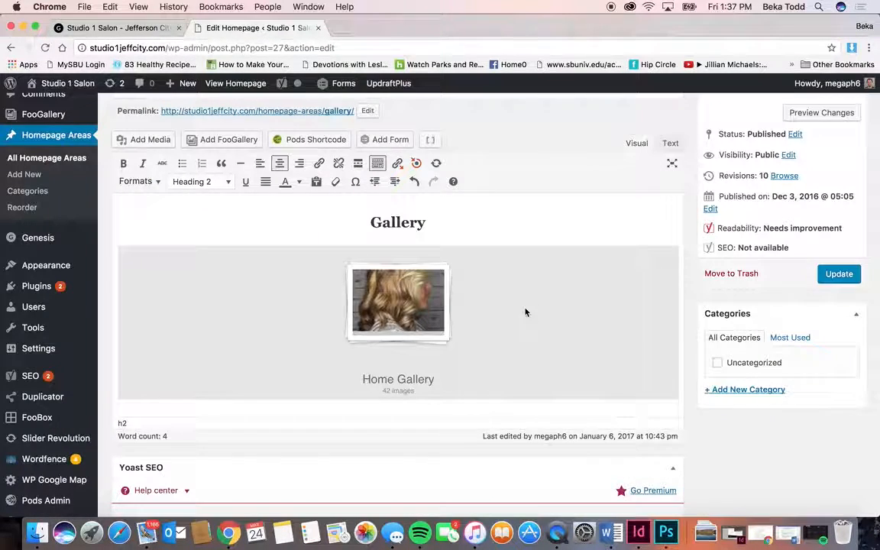
scroll(524, 310, down, 2)
scroll(514, 312, up, 3)
Step: Open the Products homepage area, review its embedded gallery, and return to the list of all Homepage Areas
click(71, 276)
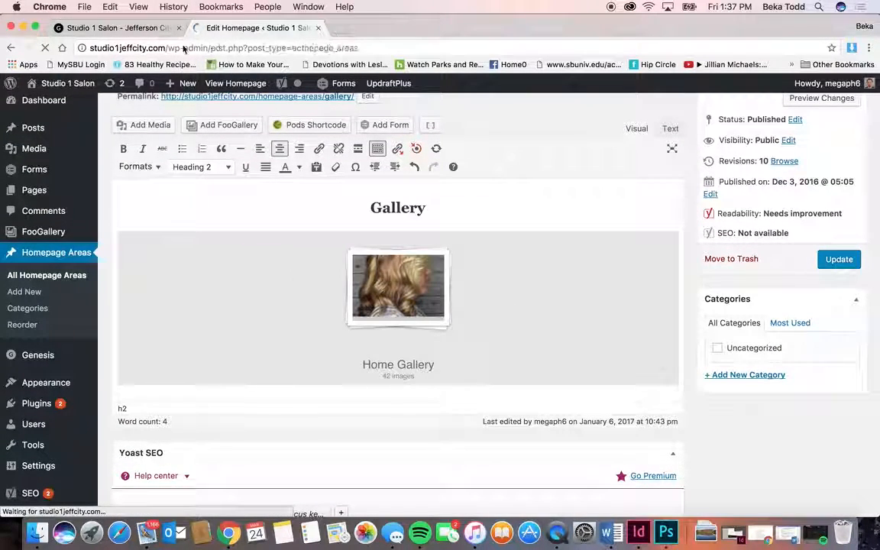
scroll(317, 370, down, 1)
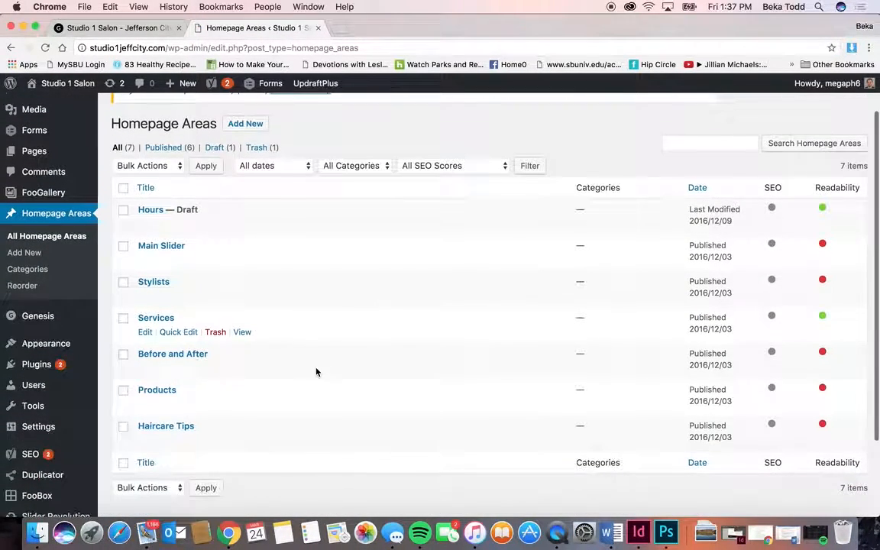
click(168, 390)
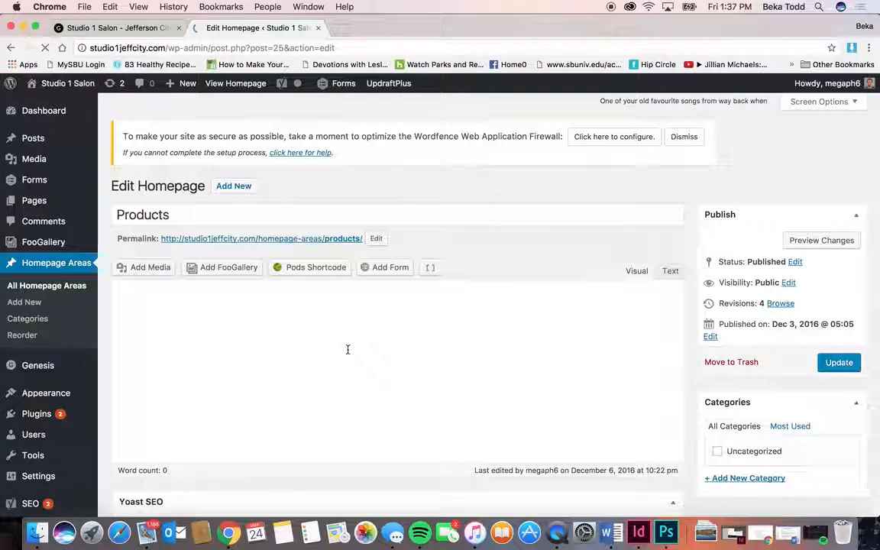
scroll(441, 387, down, 2)
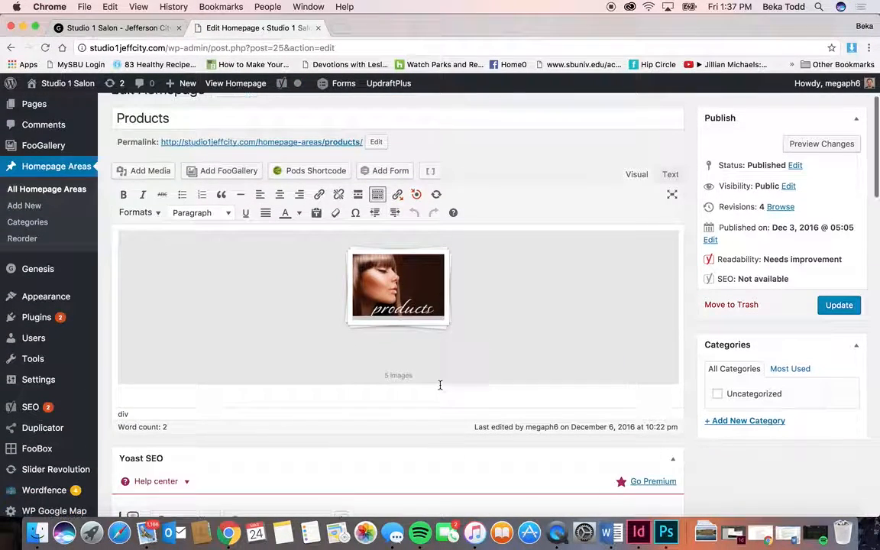
scroll(440, 385, up, 2)
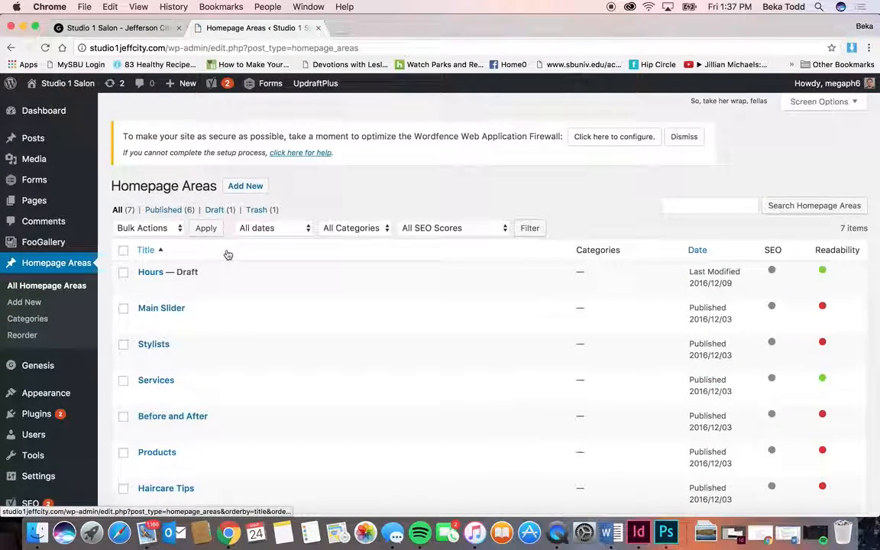
Step: Open the Haircare Tips homepage area and review the embedded videos in its content
scroll(292, 338, down, 2)
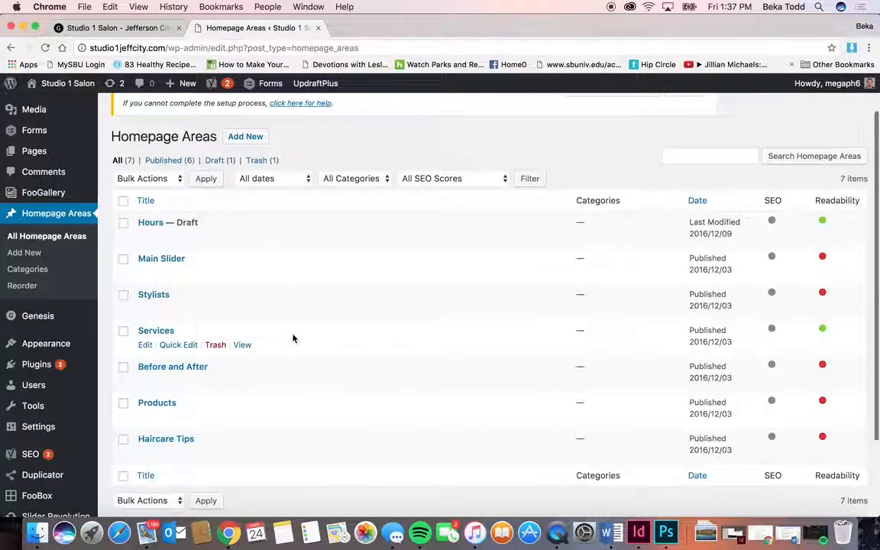
click(166, 440)
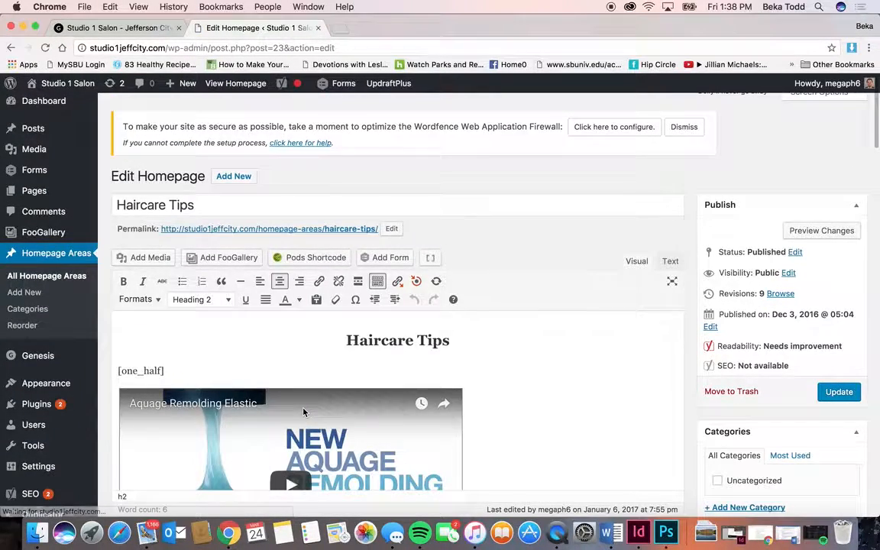
scroll(303, 412, down, 8)
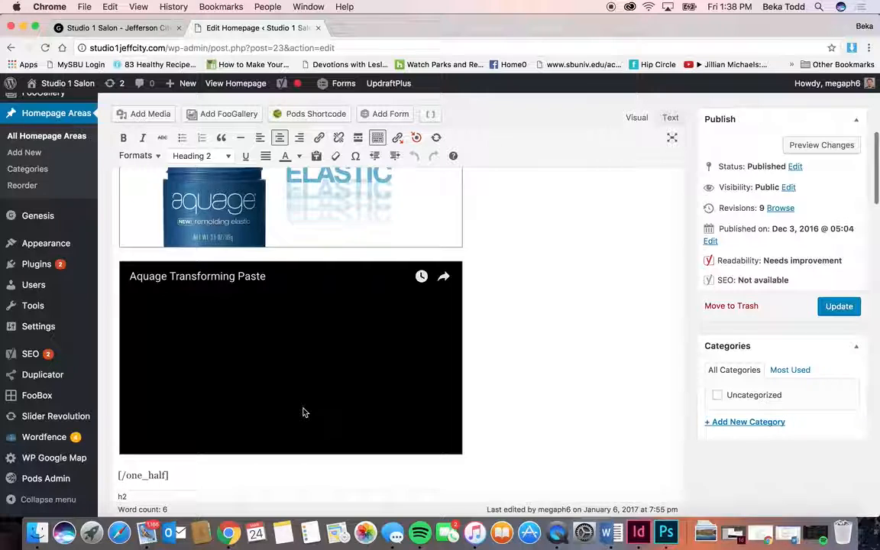
scroll(303, 412, down, 5)
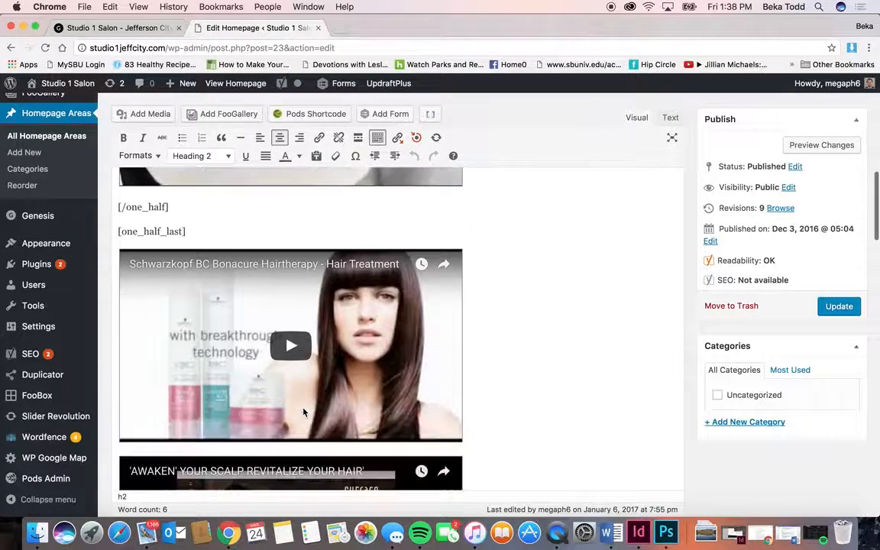
scroll(303, 413, down, 2)
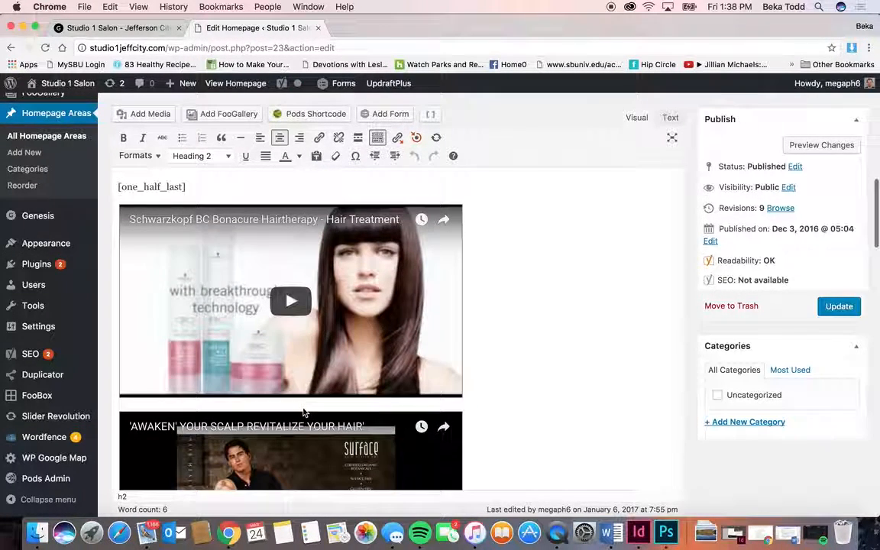
Step: Compare the Haircare Tips videos with their layout on the live home page and return to the editor
click(144, 29)
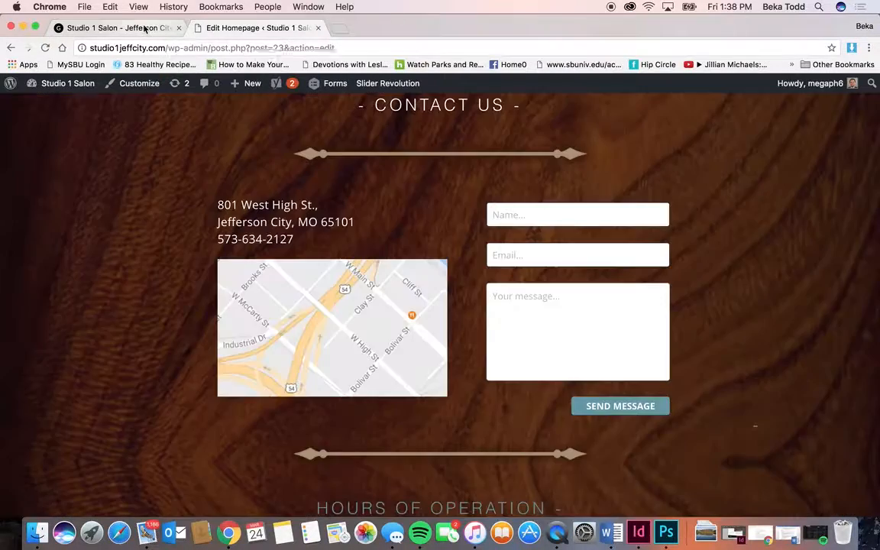
scroll(310, 188, up, 10)
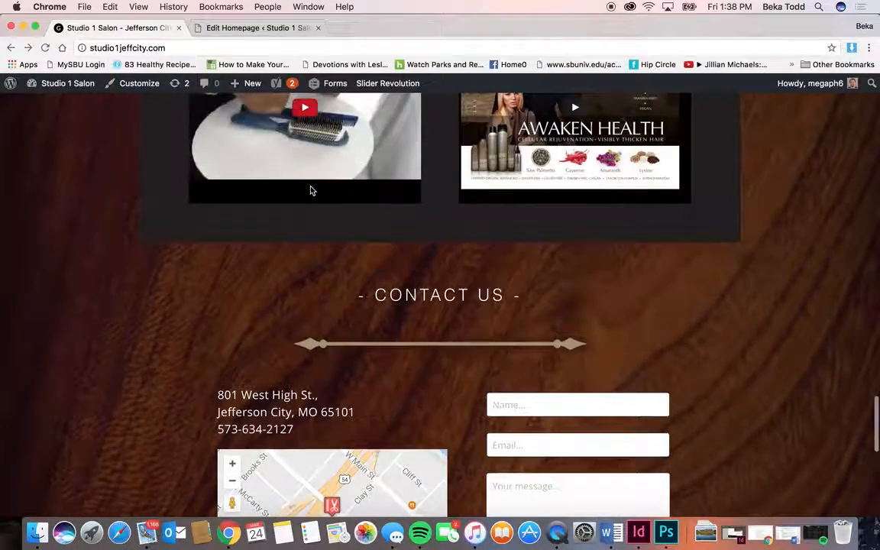
click(279, 26)
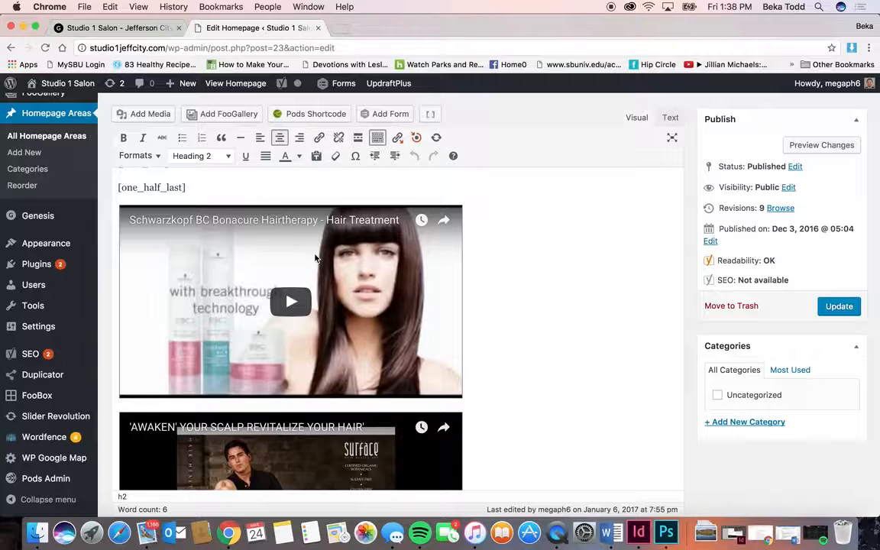
Step: Examine the one_half and one_half_last column shortcodes surrounding the videos in the Haircare Tips content
scroll(169, 208, up, 2)
drag(170, 208, 106, 206)
drag(220, 229, 113, 230)
scroll(218, 227, up, 6)
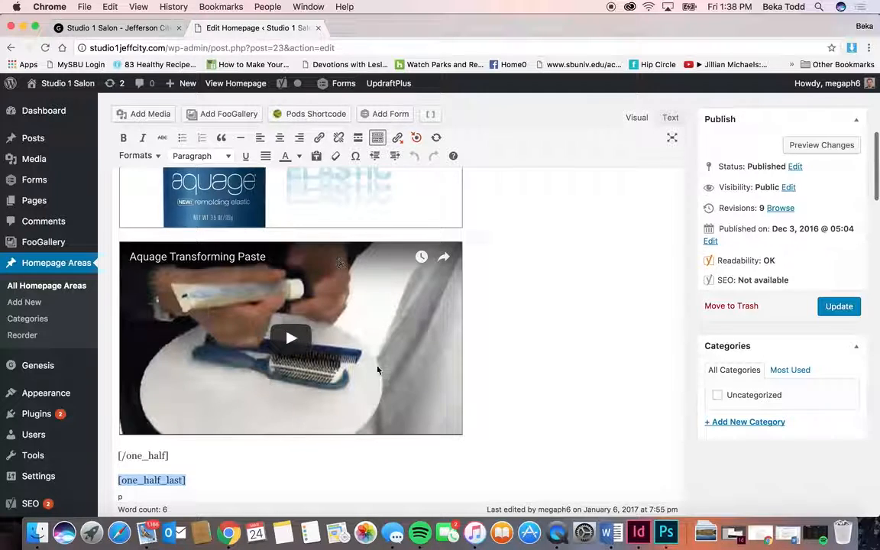
scroll(339, 256, up, 4)
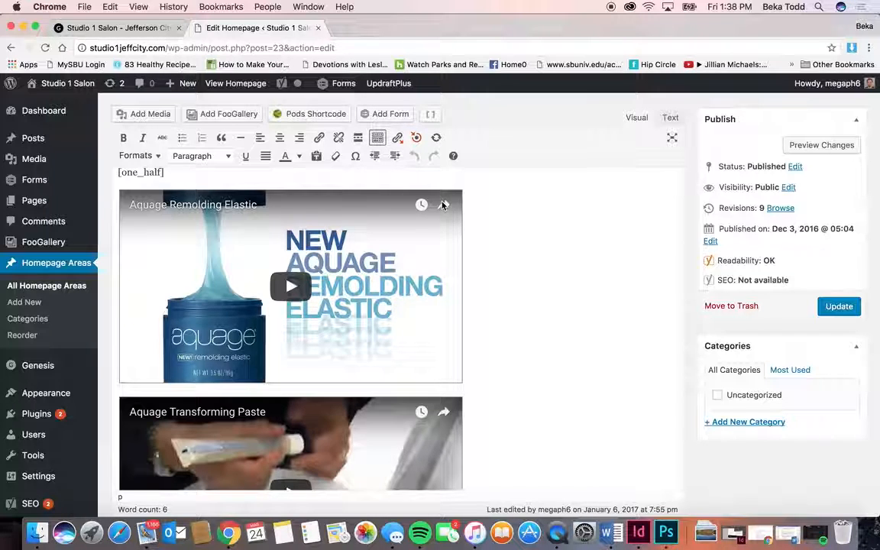
Step: Inspect the second video's iframe embed code in the Haircare Tips HTML and return to the visual view of the videos
click(669, 120)
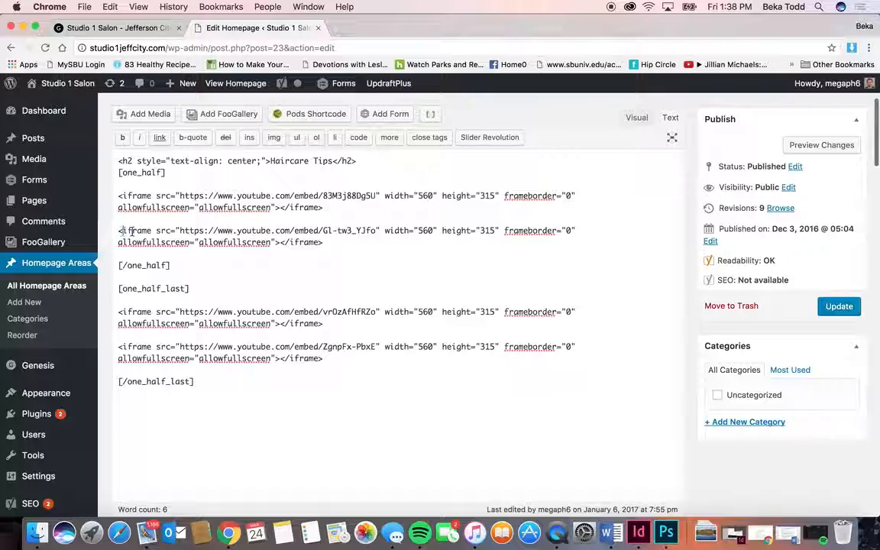
drag(123, 231, 358, 242)
click(358, 242)
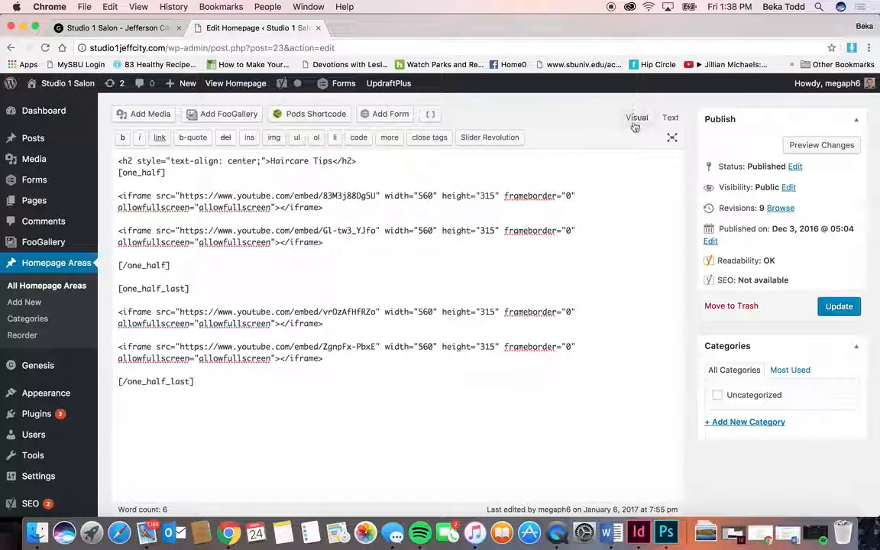
click(635, 119)
scroll(527, 287, down, 3)
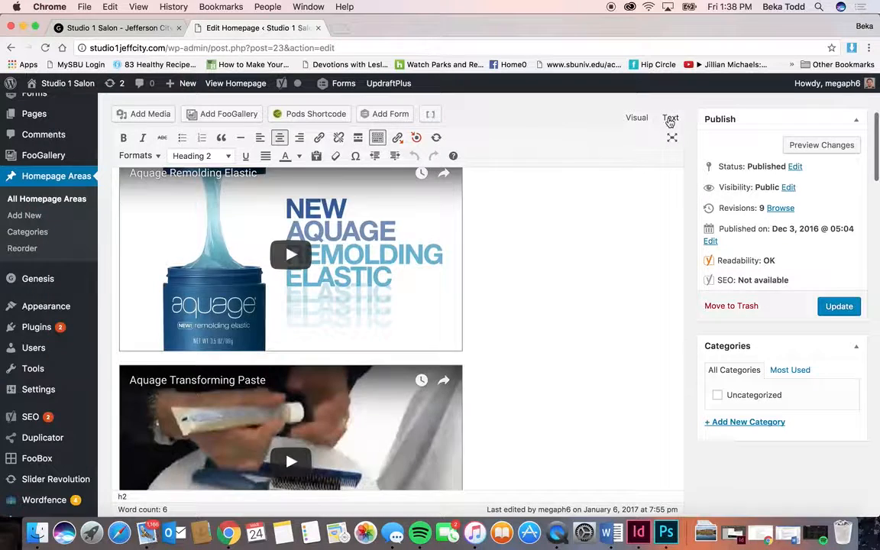
Step: Compare the Haircare Tips content in HTML and visual form, and highlight the first video's iframe embed code
click(670, 118)
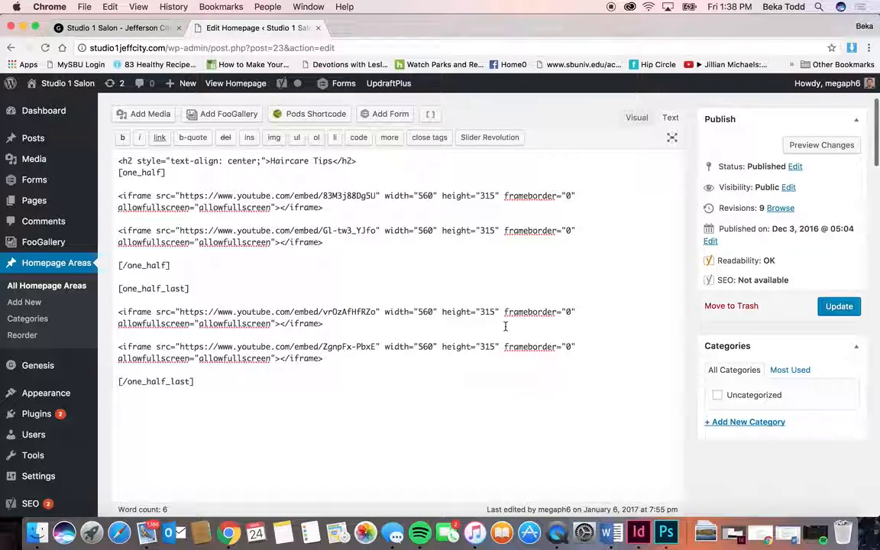
click(636, 118)
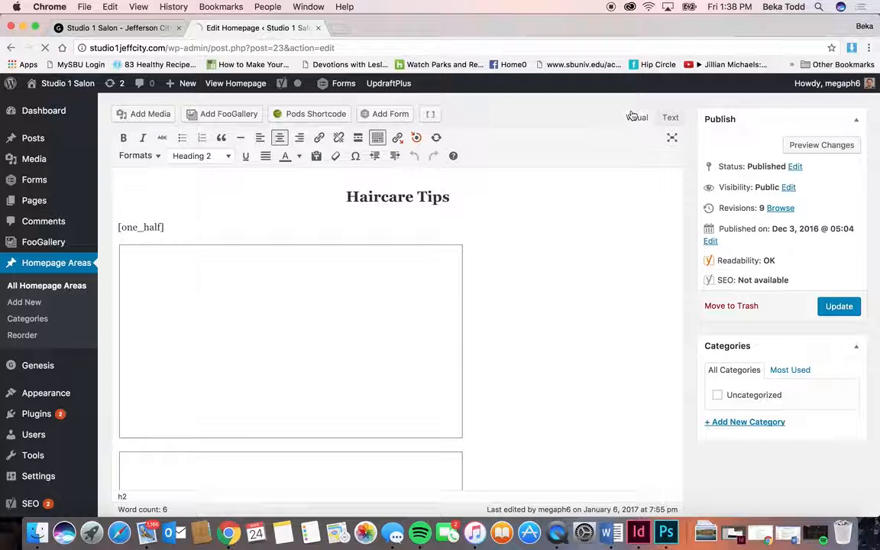
click(669, 118)
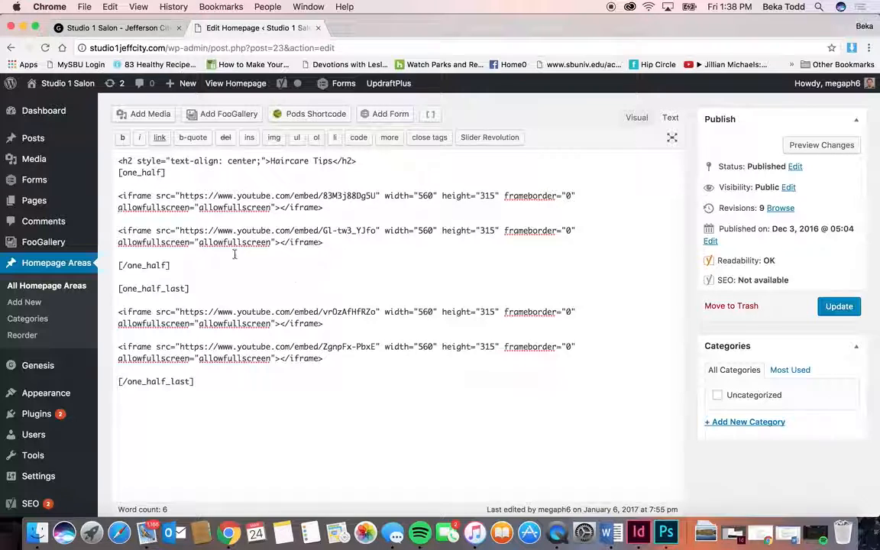
drag(333, 211, 117, 197)
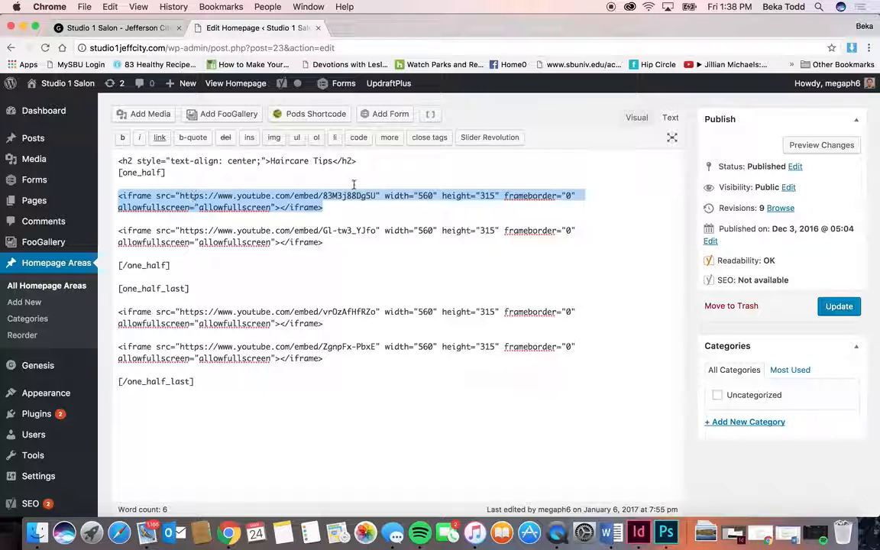
Step: Review all the Haircare Tips videos in the visual view, down to the 'AWAKEN' YOUR SCALP REVITALIZE YOUR HAIR video
click(633, 117)
scroll(543, 260, down, 2)
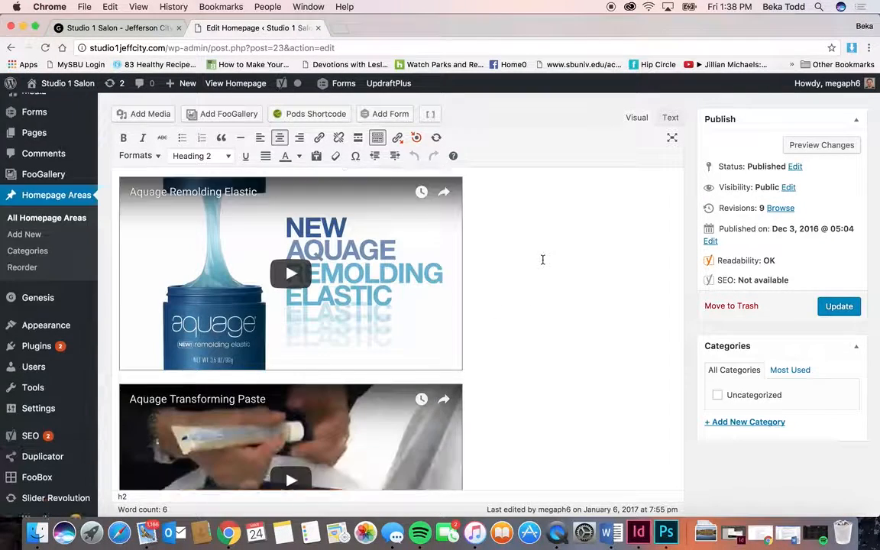
scroll(542, 260, down, 10)
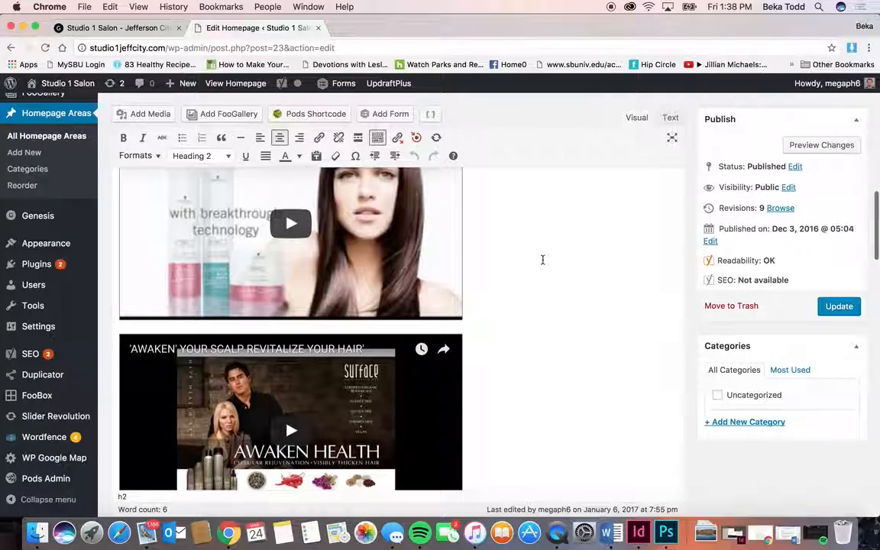
scroll(542, 259, down, 6)
scroll(542, 259, up, 5)
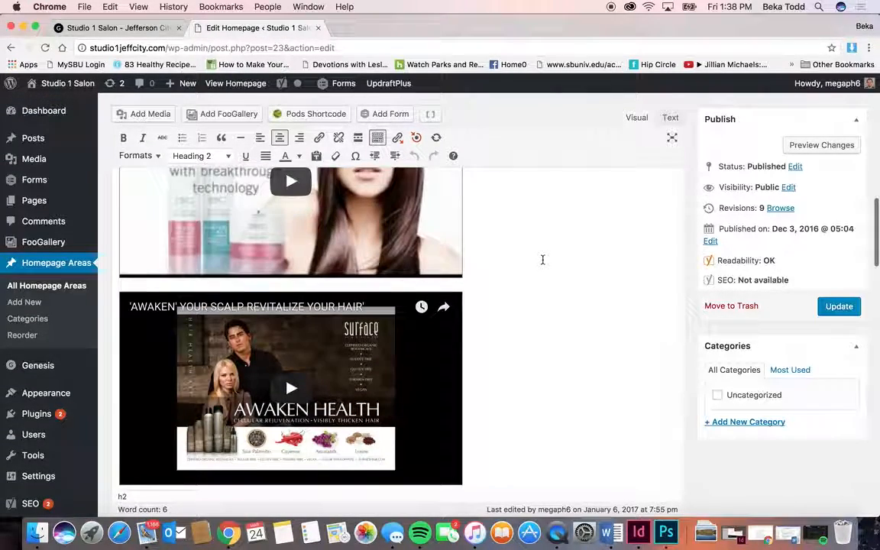
scroll(542, 260, up, 5)
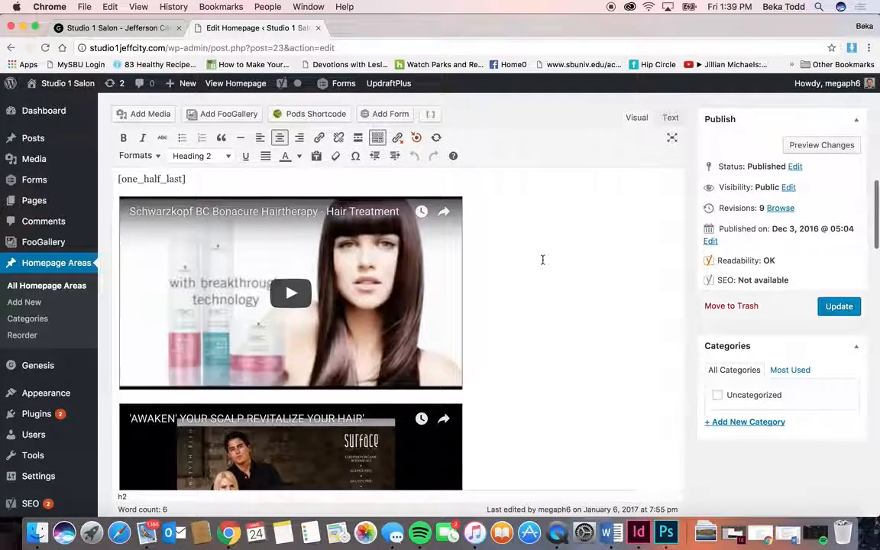
Step: Return to the Homepage Areas list, start a new homepage area, and begin its title with "New s"
scroll(543, 259, up, 1)
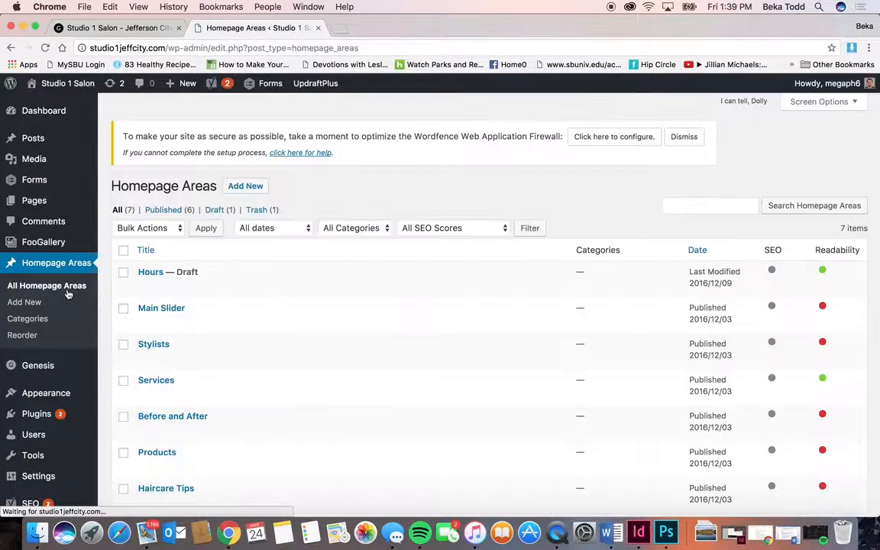
scroll(171, 397, down, 4)
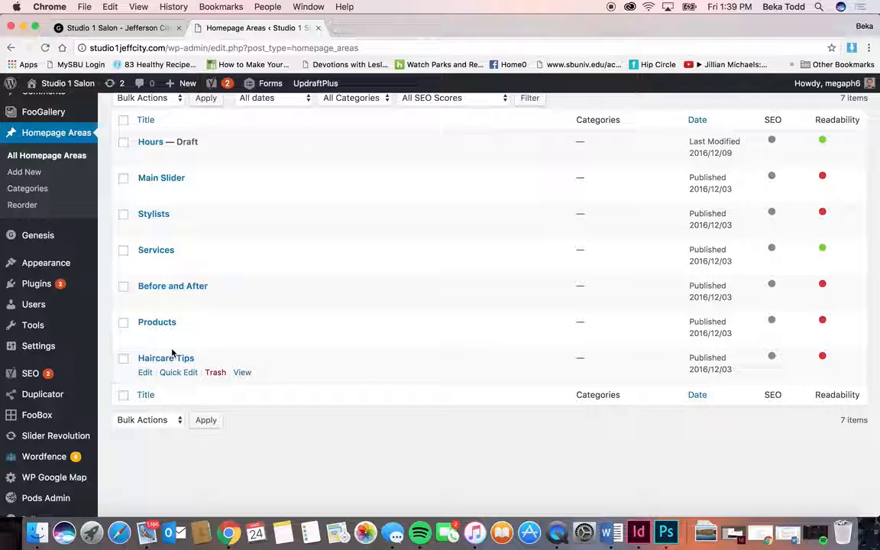
click(33, 173)
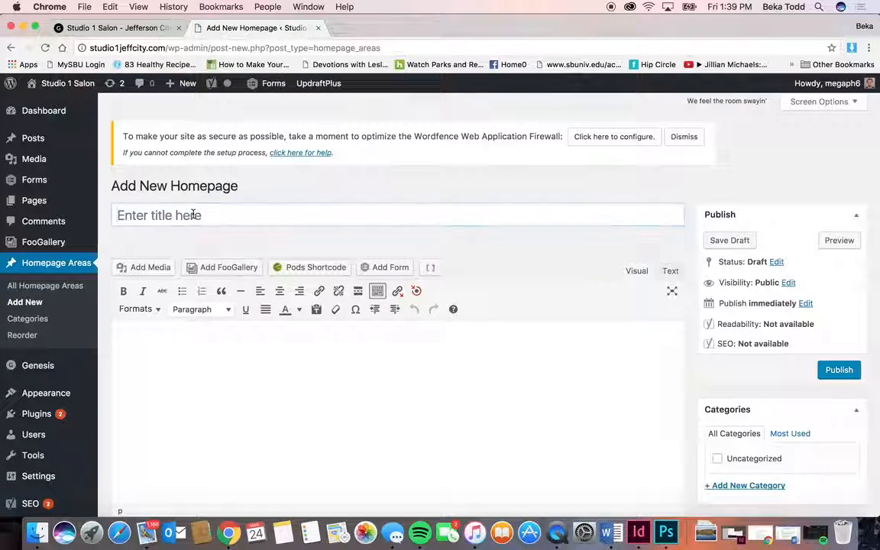
click(193, 214)
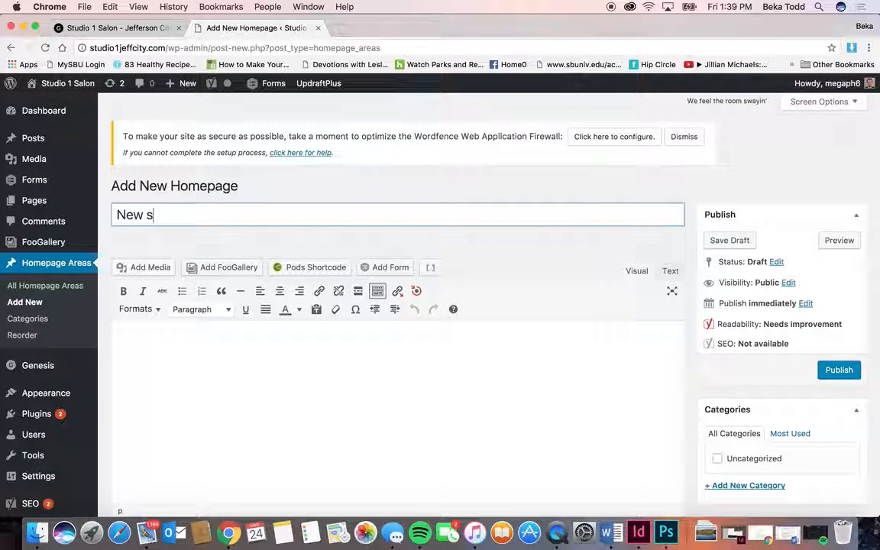
Step: Add the text "Check out these new looks!" to the New styles homepage area, centred and formatted as Heading 1
click(248, 354)
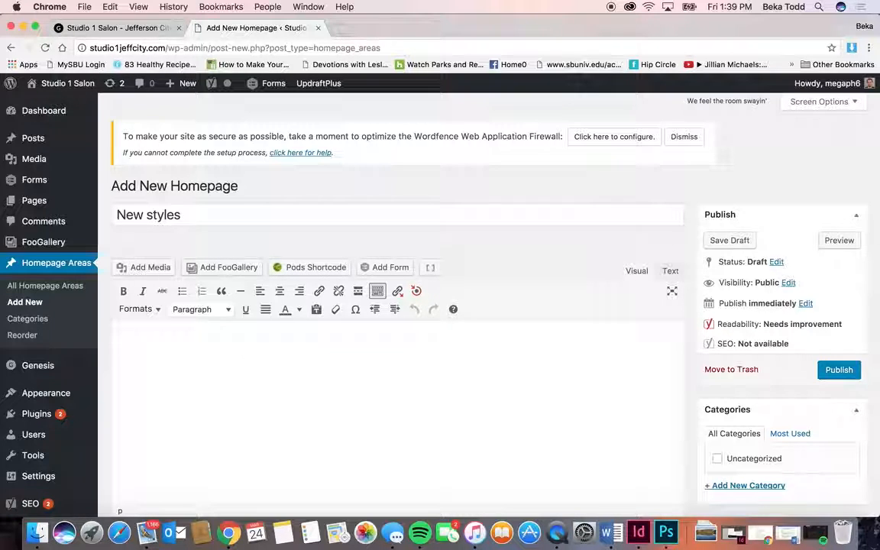
text(Check out these new looks!)
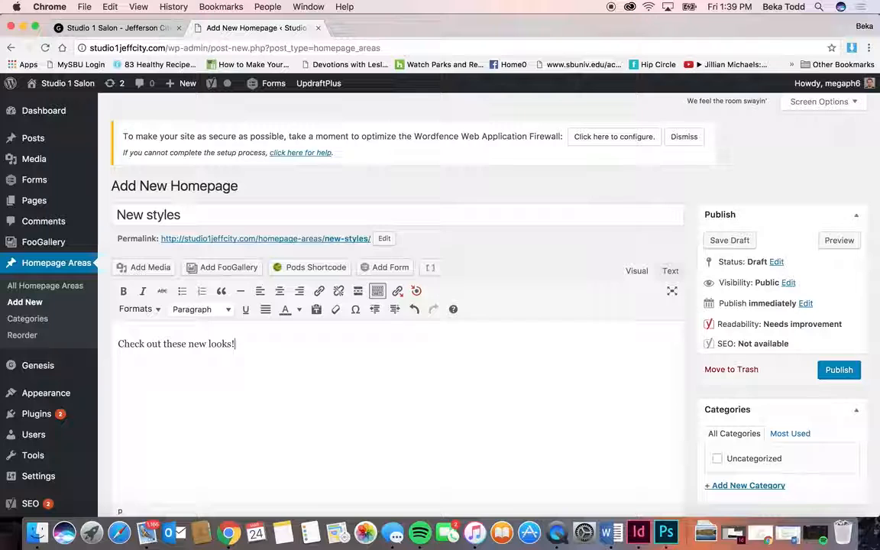
triple_click(215, 343)
click(279, 291)
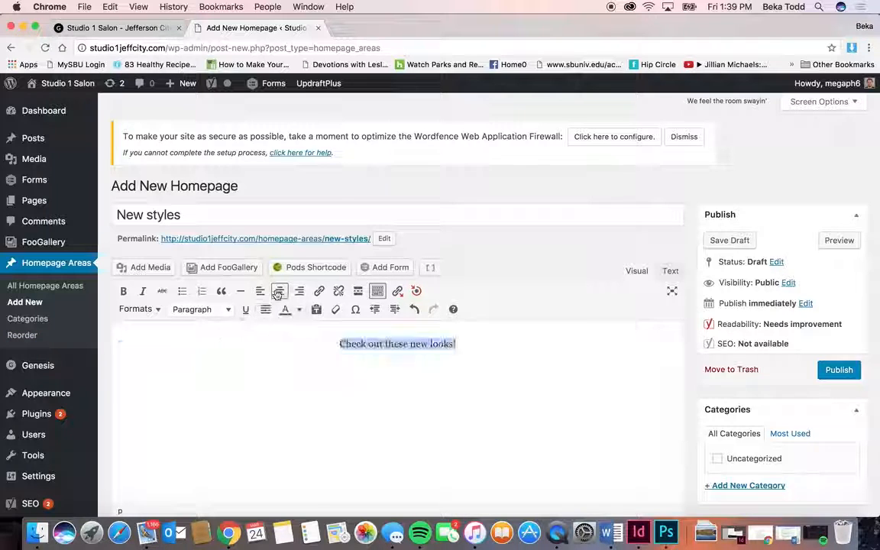
click(226, 308)
click(238, 351)
Step: Enable padding around the New styles section's content and publish the homepage area
scroll(367, 391, down, 5)
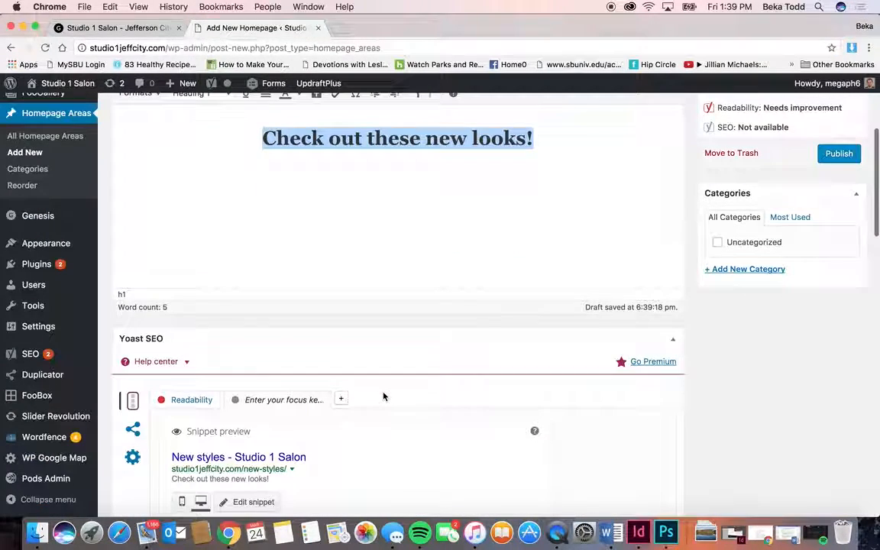
scroll(383, 395, down, 10)
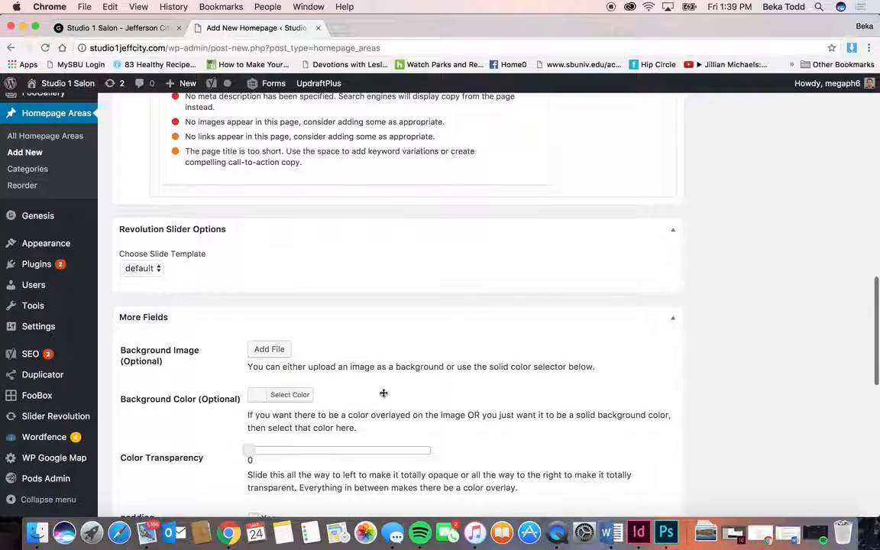
scroll(384, 393, down, 2)
scroll(384, 392, down, 2)
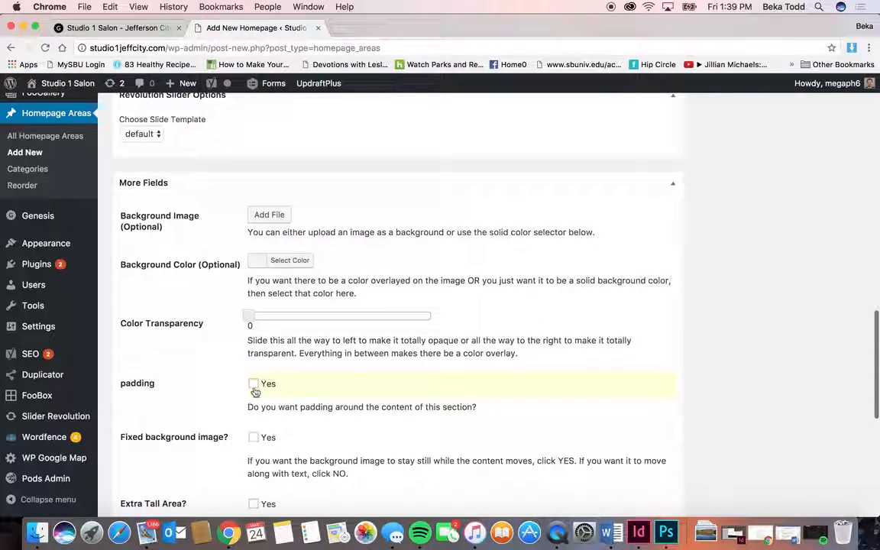
scroll(338, 357, up, 2)
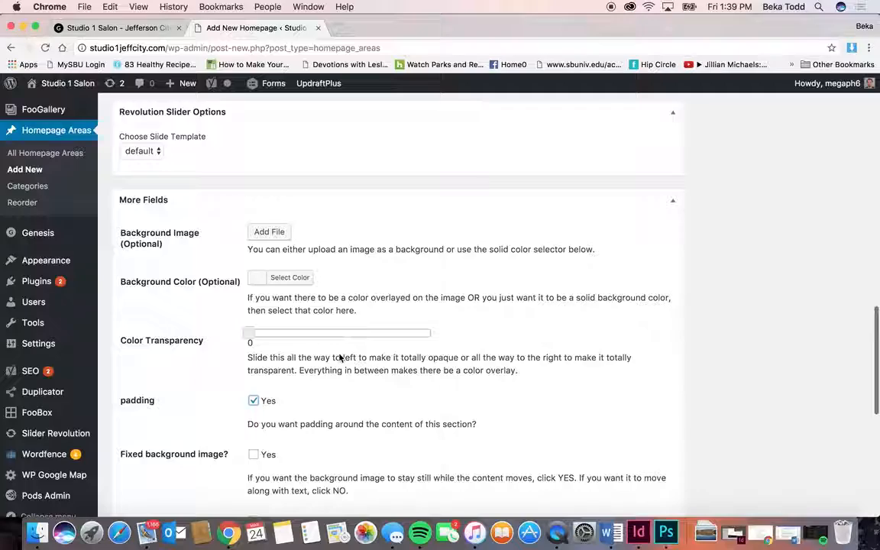
scroll(340, 357, down, 3)
scroll(339, 359, up, 15)
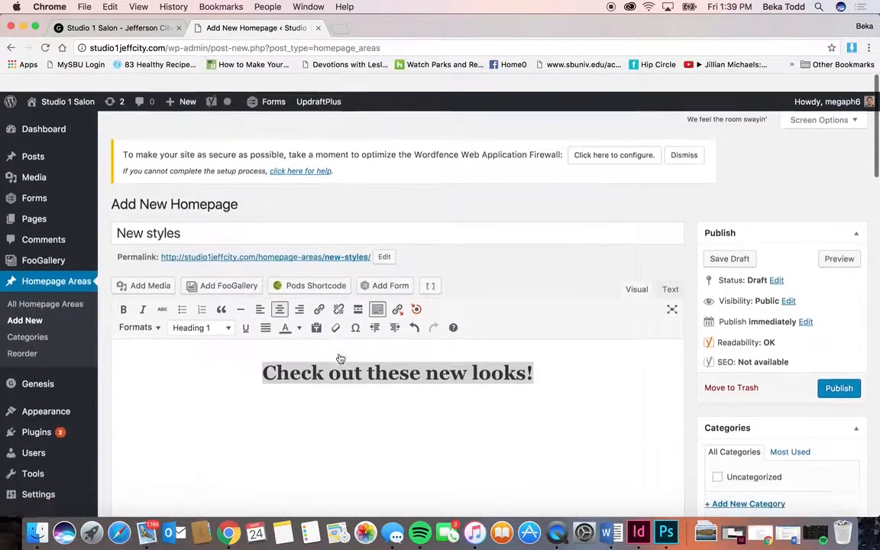
click(831, 369)
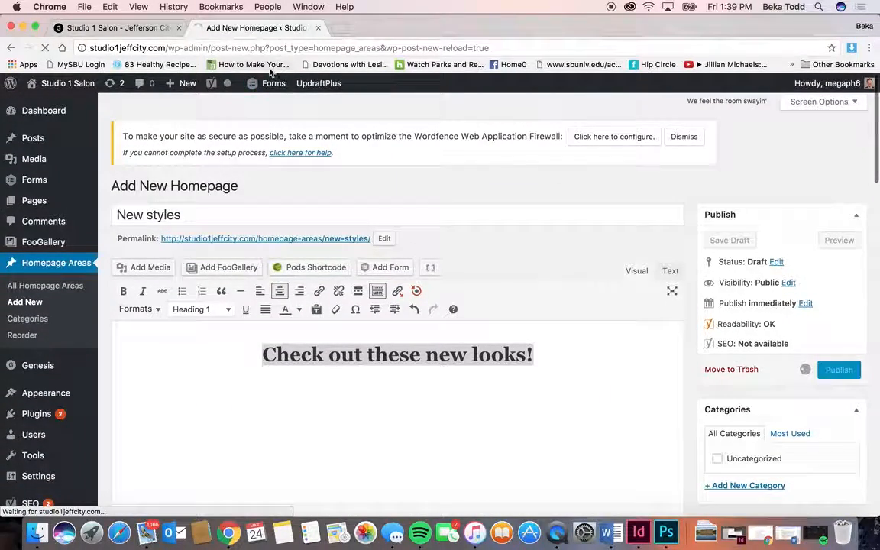
Step: Reload the live salon homepage and examine how the new "Check out these new looks!" section appears
click(113, 28)
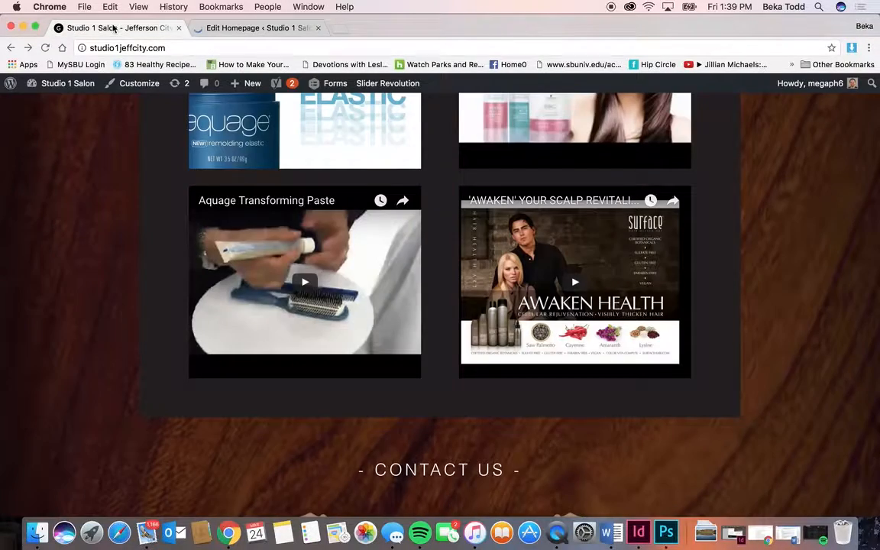
click(45, 48)
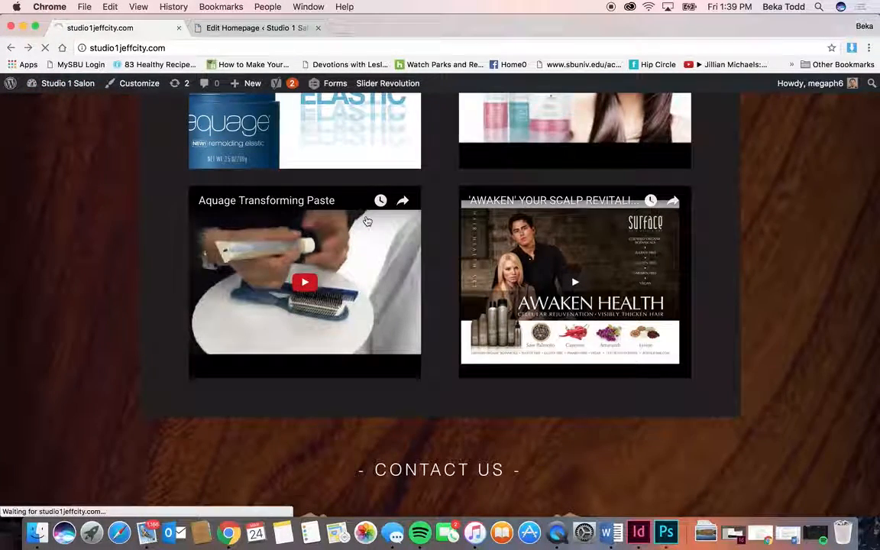
scroll(367, 221, up, 10)
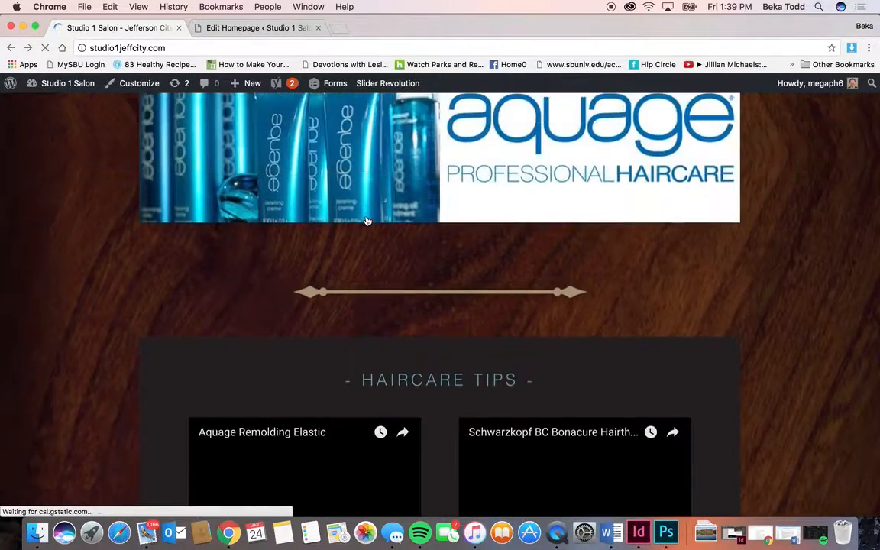
scroll(367, 222, up, 15)
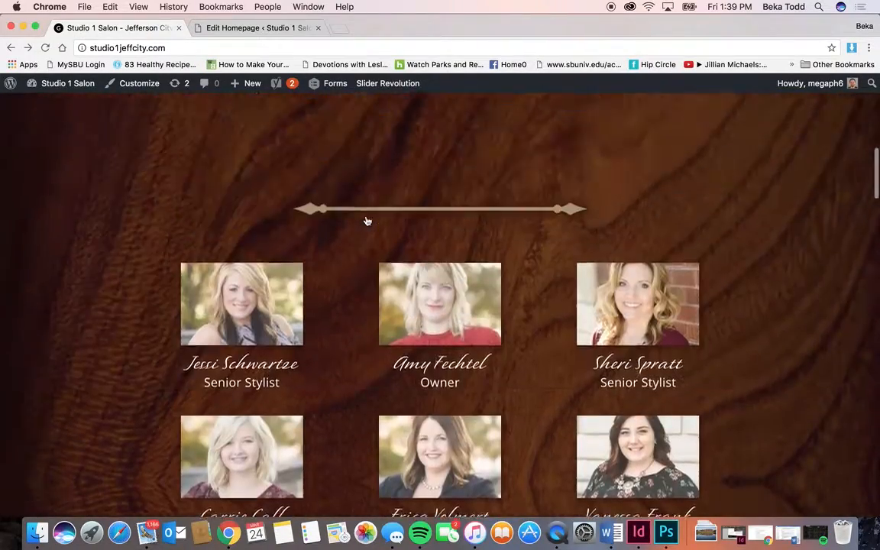
scroll(368, 221, down, 10)
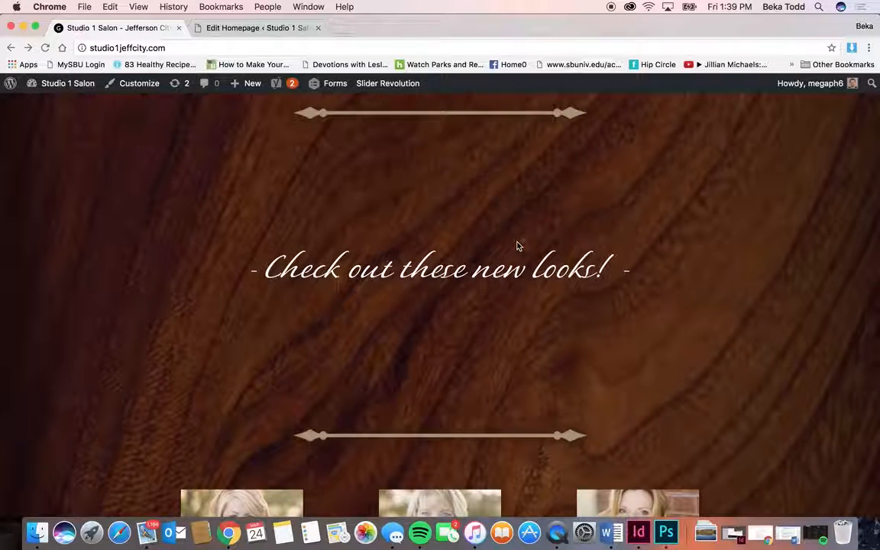
Step: Move the New styles area down toward Before and After in the homepage areas order
click(279, 28)
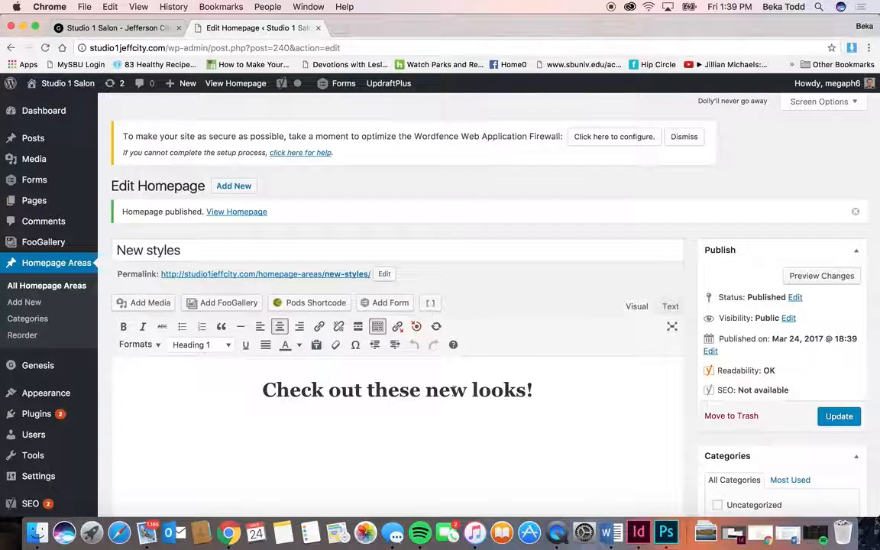
drag(542, 389, 226, 393)
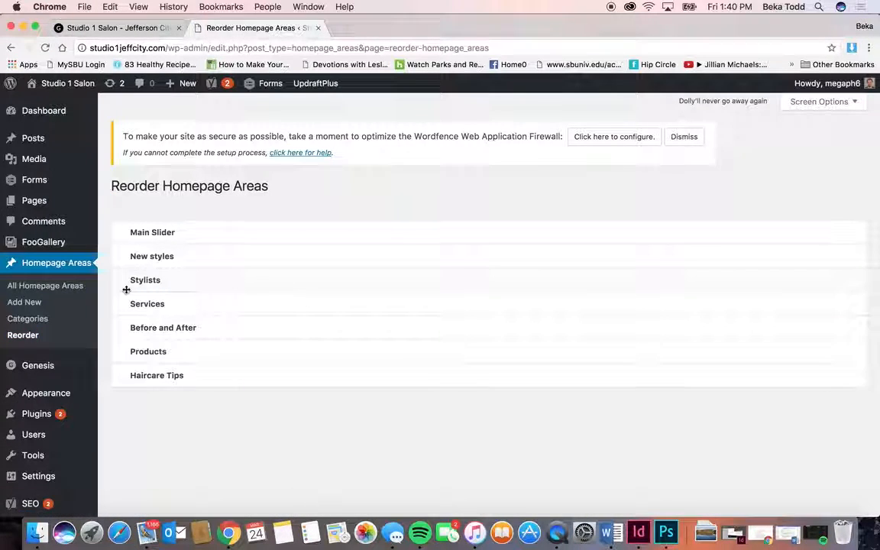
drag(179, 255, 182, 326)
Step: Move the New styles homepage area to the trash and permanently delete it from there
click(49, 286)
mouse_move(194, 277)
click(217, 289)
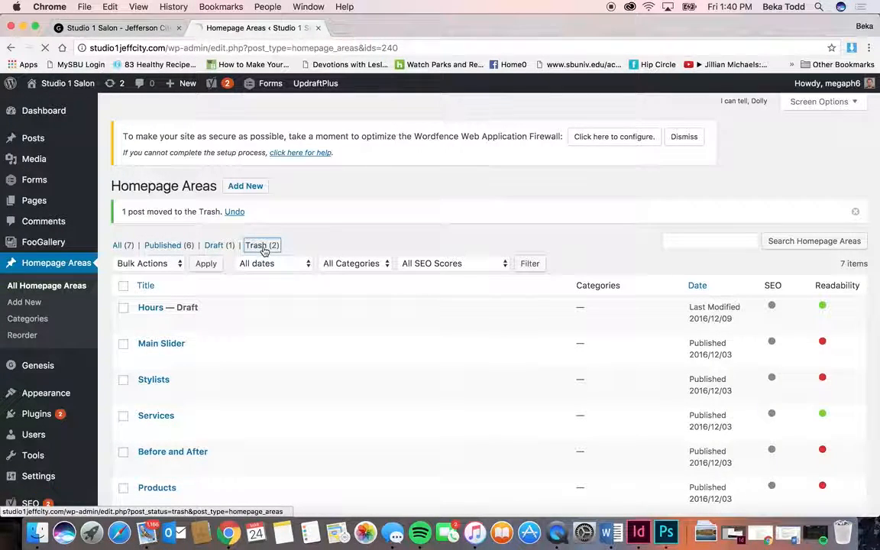
click(257, 245)
mouse_move(181, 280)
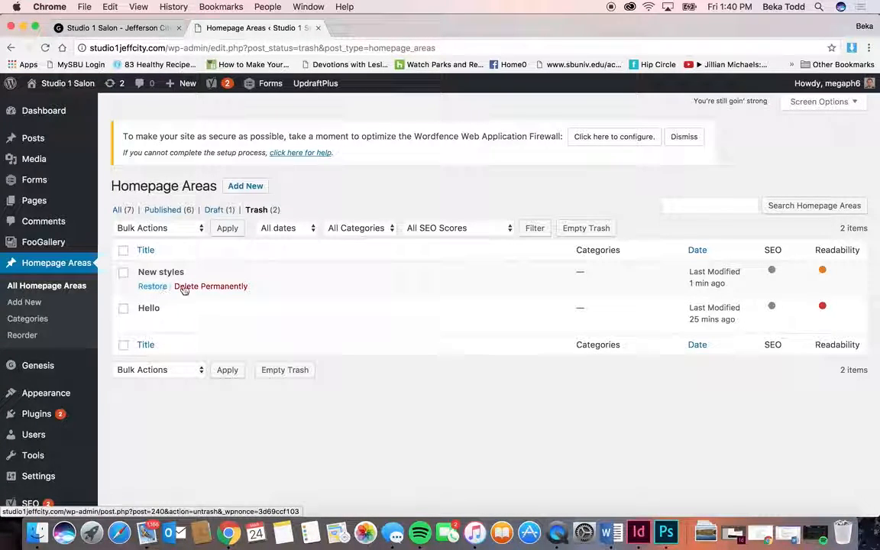
click(188, 287)
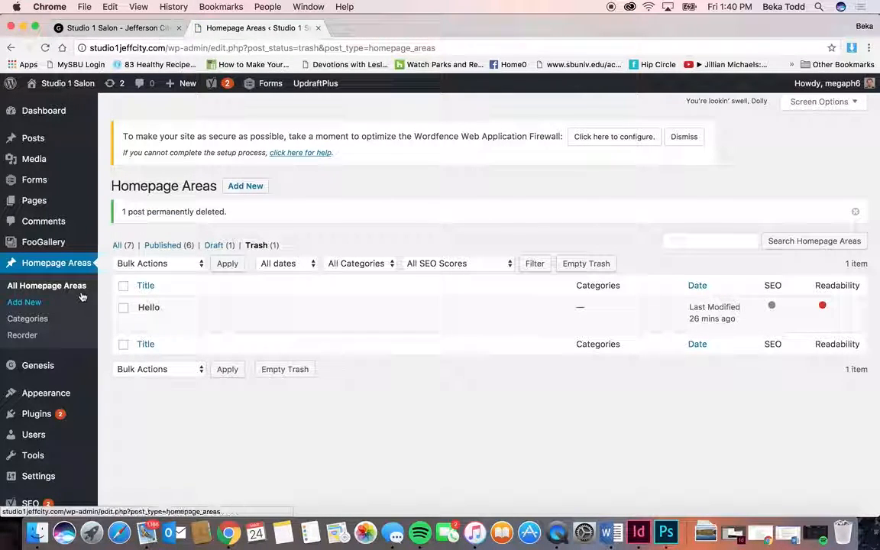
Step: Open the site's widget management page and reload the live homepage to examine its header and footer content
scroll(53, 389, down, 3)
mouse_move(58, 326)
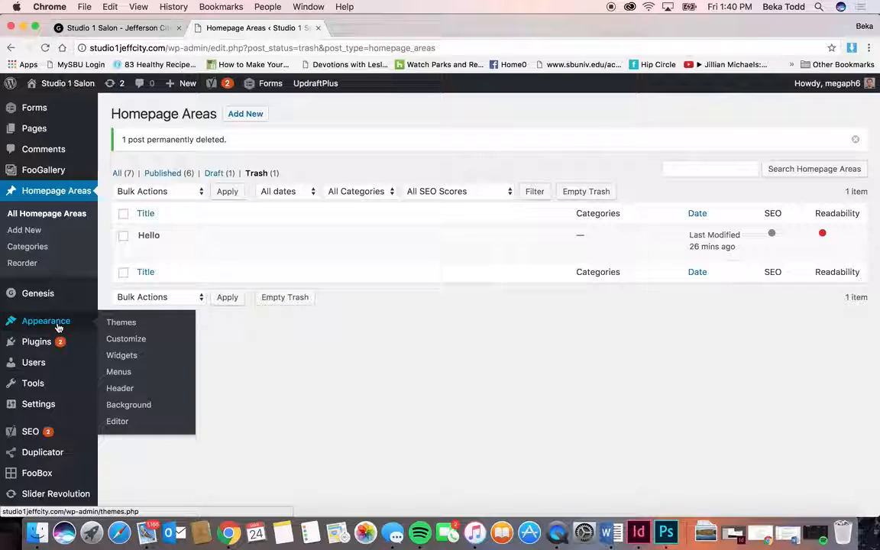
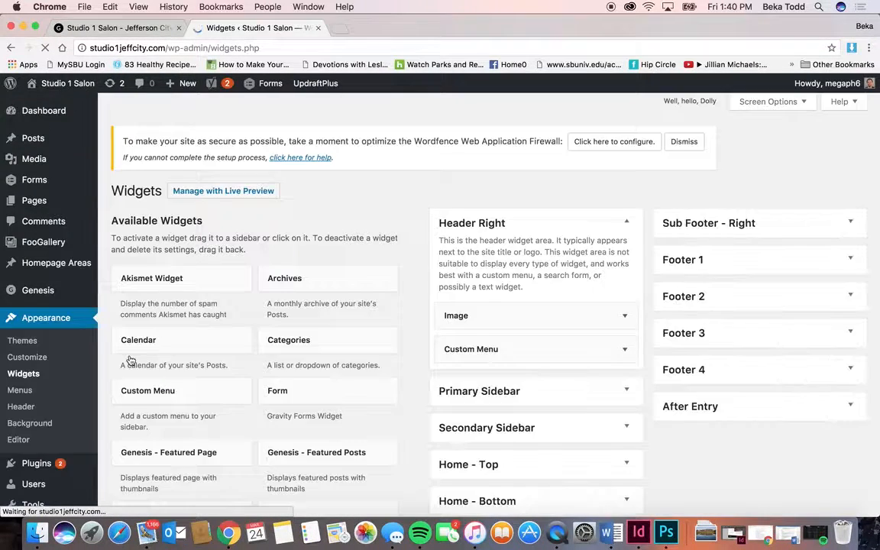
click(127, 29)
click(45, 48)
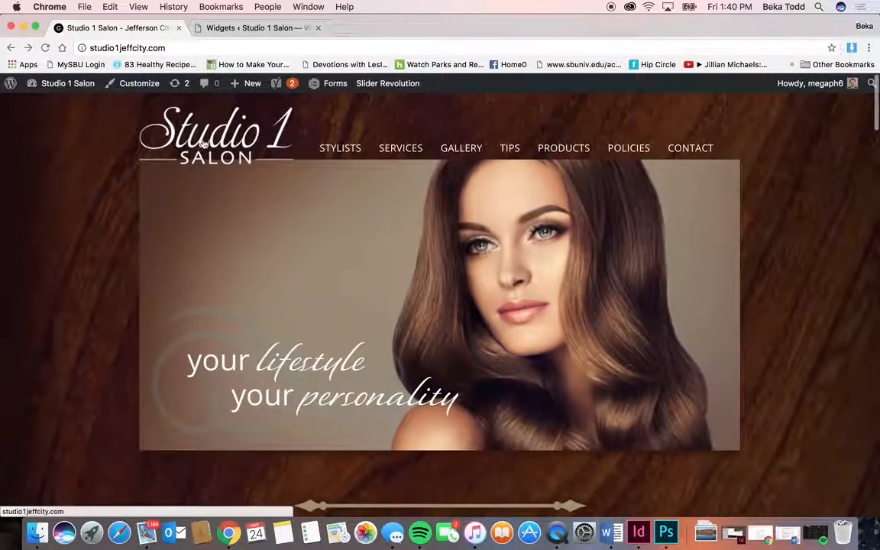
scroll(330, 223, down, 20)
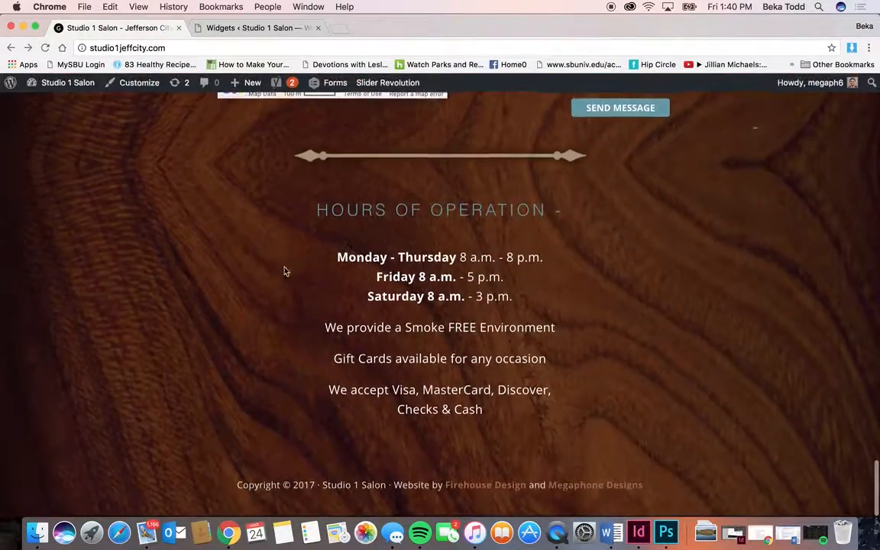
Step: Return to the widget management page and examine the Header Right Image and Custom Menu widgets and the Home - Top area
click(251, 28)
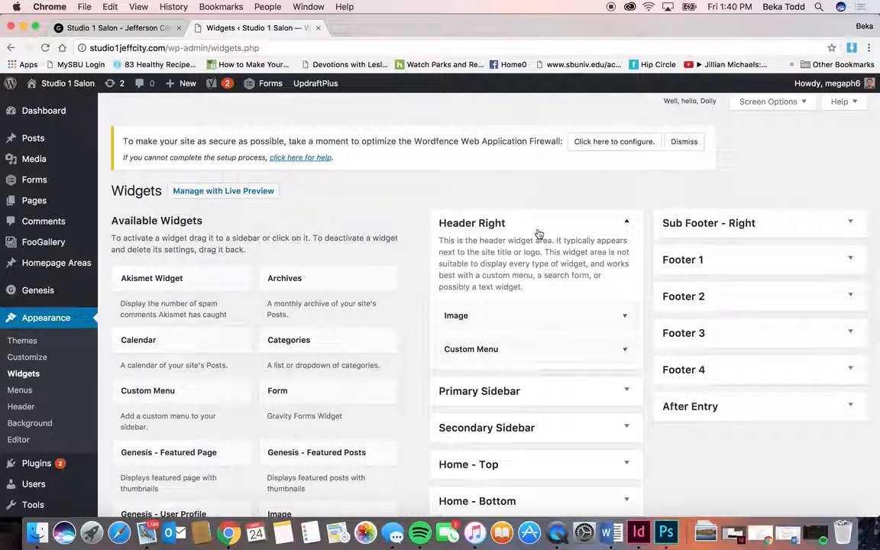
click(593, 315)
scroll(597, 415, down, 3)
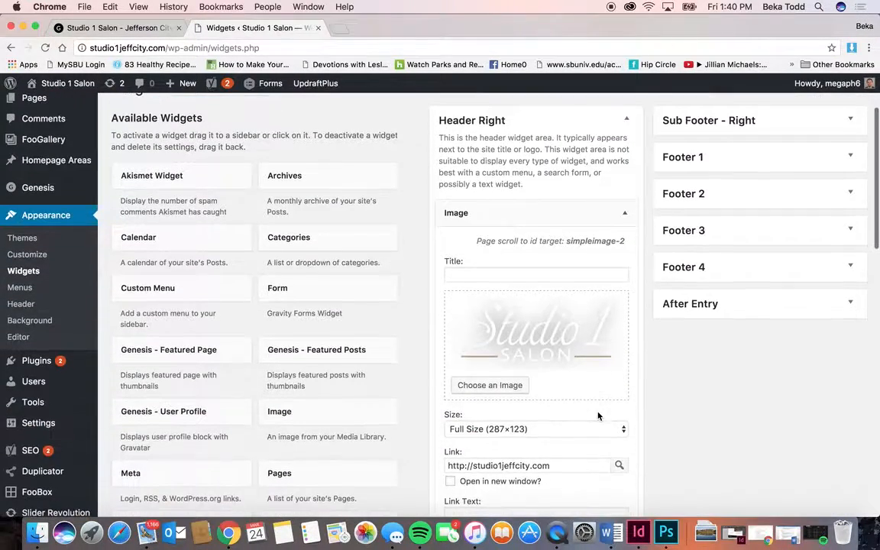
scroll(598, 415, down, 8)
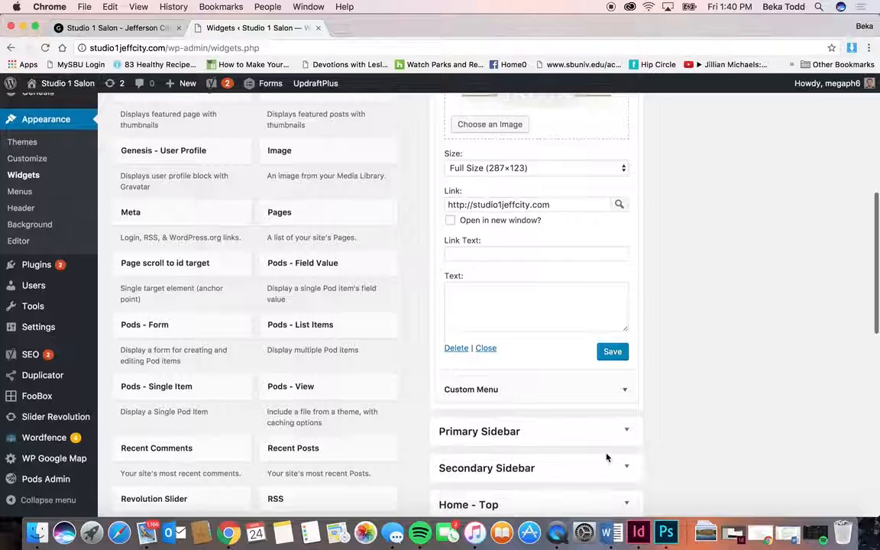
click(611, 393)
scroll(618, 397, down, 2)
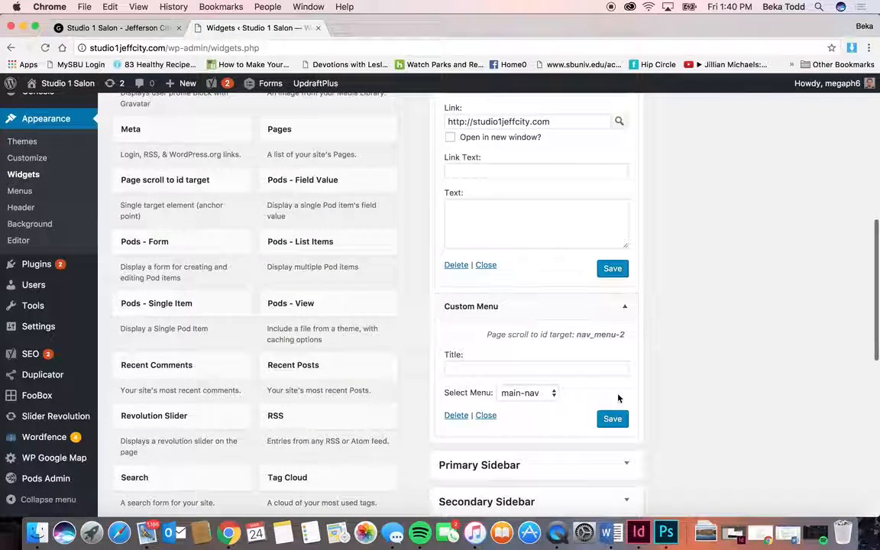
scroll(619, 397, down, 4)
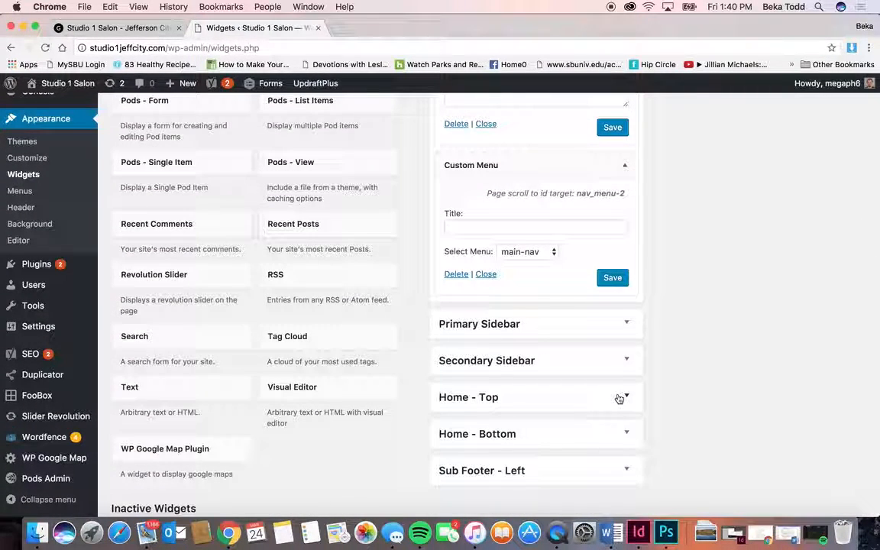
click(618, 398)
scroll(619, 397, down, 2)
Step: Examine the Contact Us widget in Footer 1 in both visual and text views, and collapse it
scroll(619, 397, up, 15)
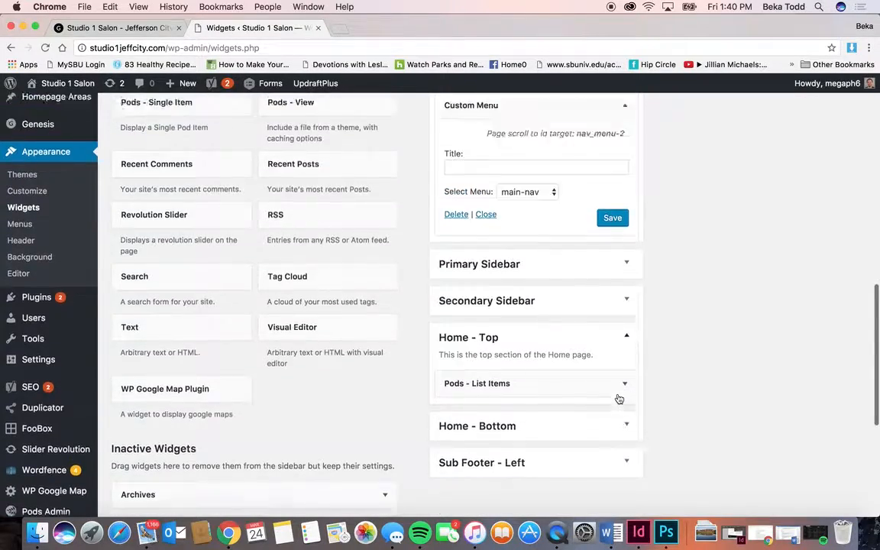
click(743, 263)
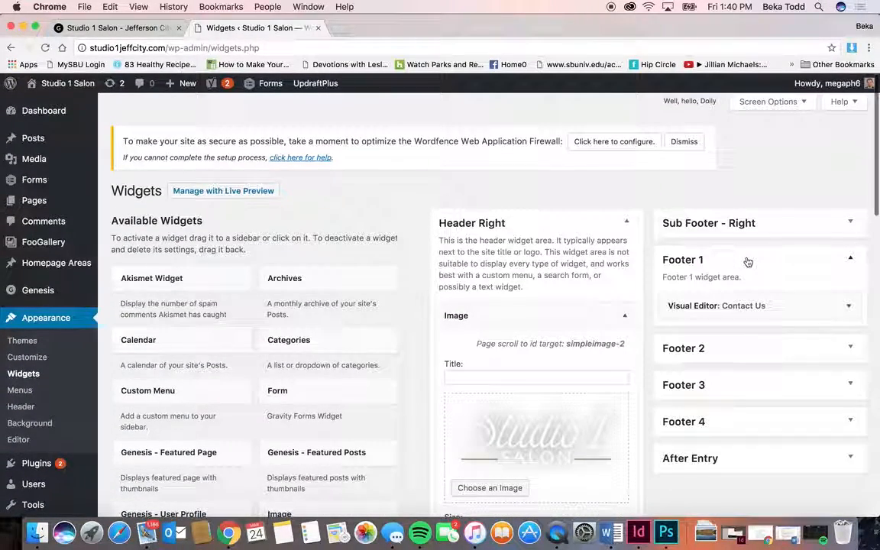
click(847, 305)
scroll(687, 351, down, 3)
scroll(652, 359, down, 1)
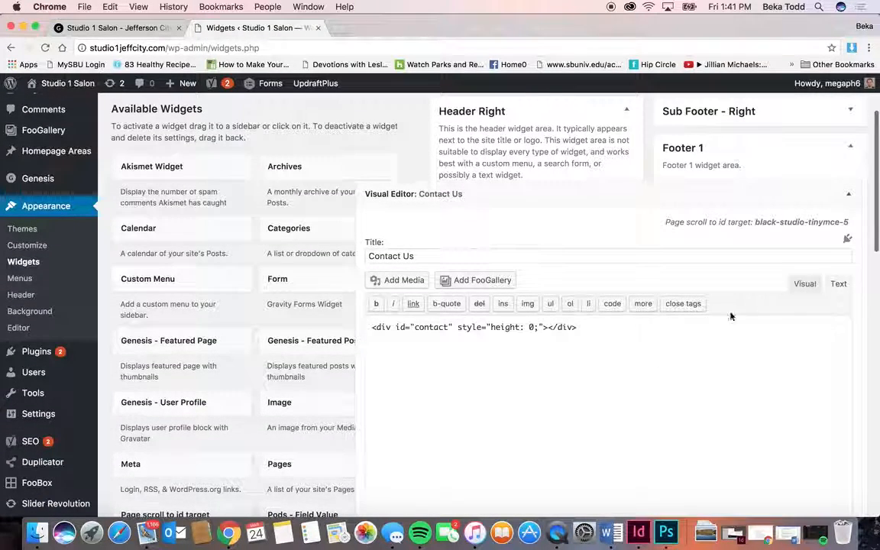
click(796, 286)
click(836, 284)
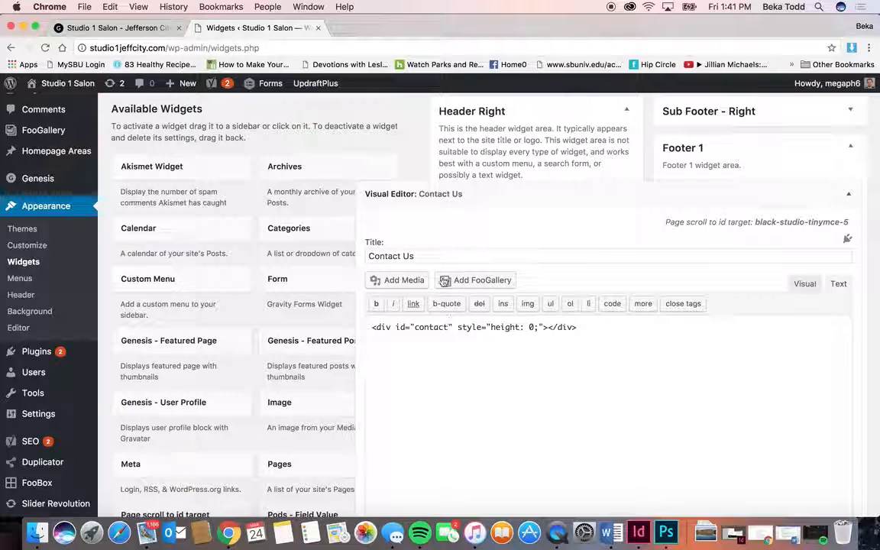
click(848, 195)
Step: Open the Visual Editor widget in Footer 2 and examine its contact details and map shortcode
click(831, 236)
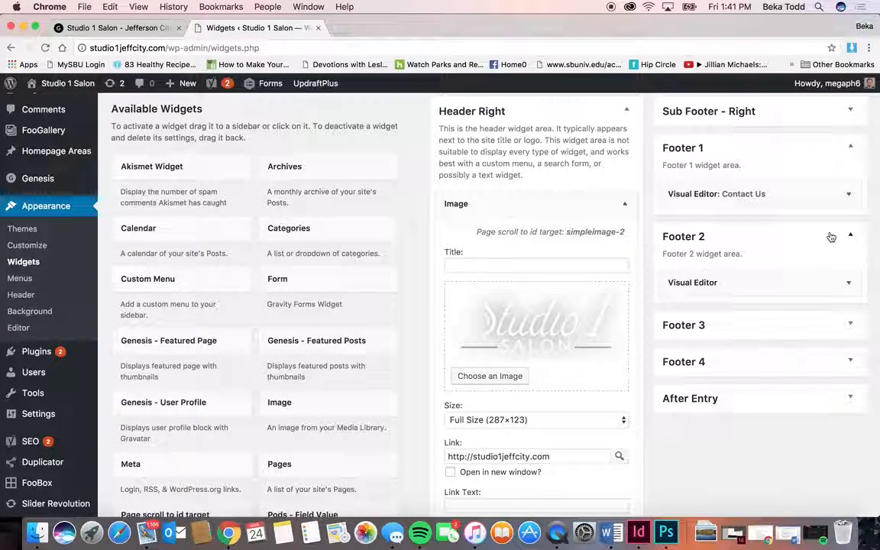
click(805, 282)
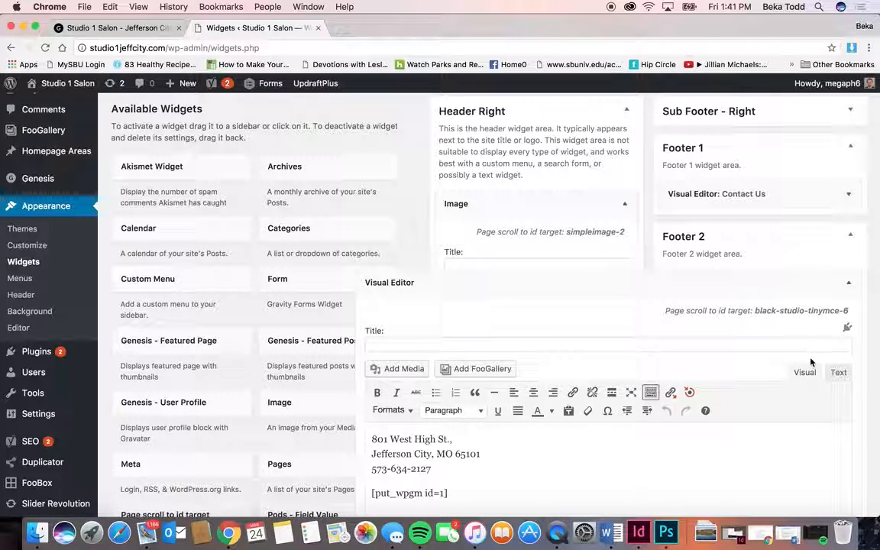
scroll(711, 438, down, 2)
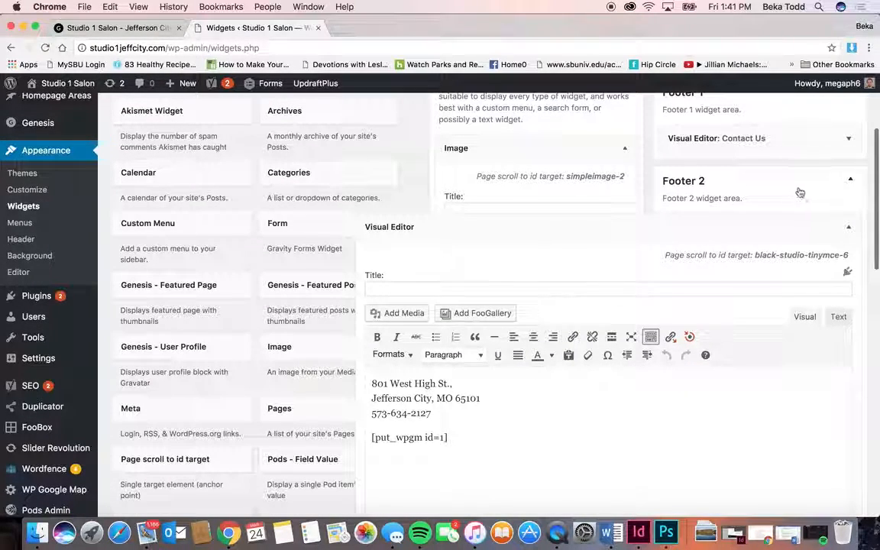
Step: Highlight the phone number and the map shortcode in the Footer 2 Visual Editor widget
drag(431, 413, 377, 416)
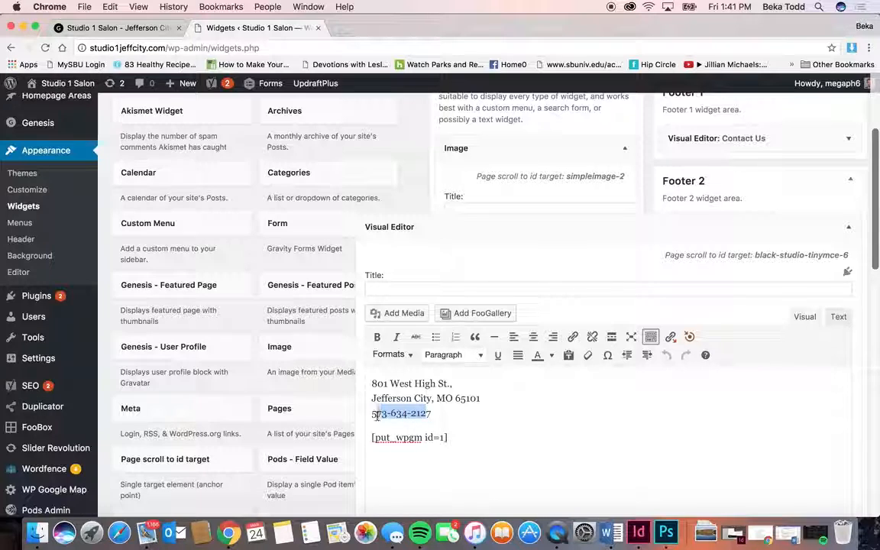
click(396, 413)
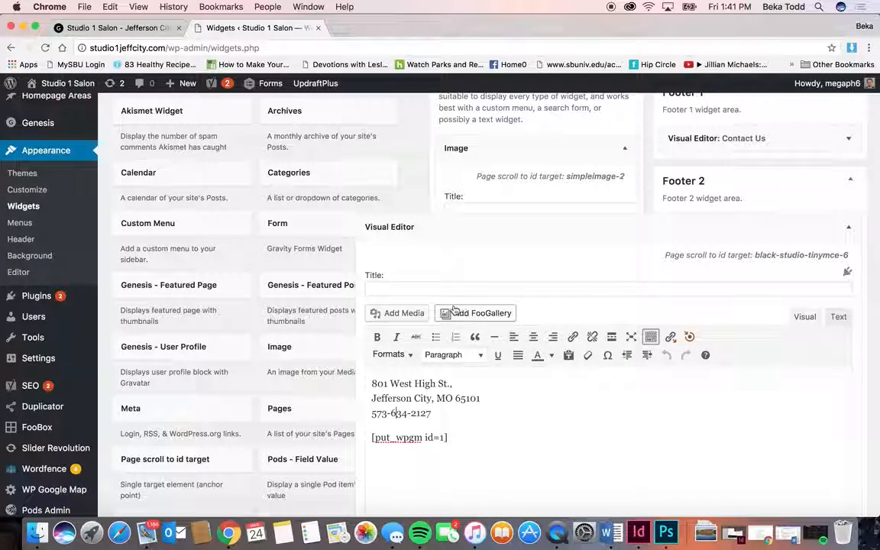
drag(456, 436, 354, 429)
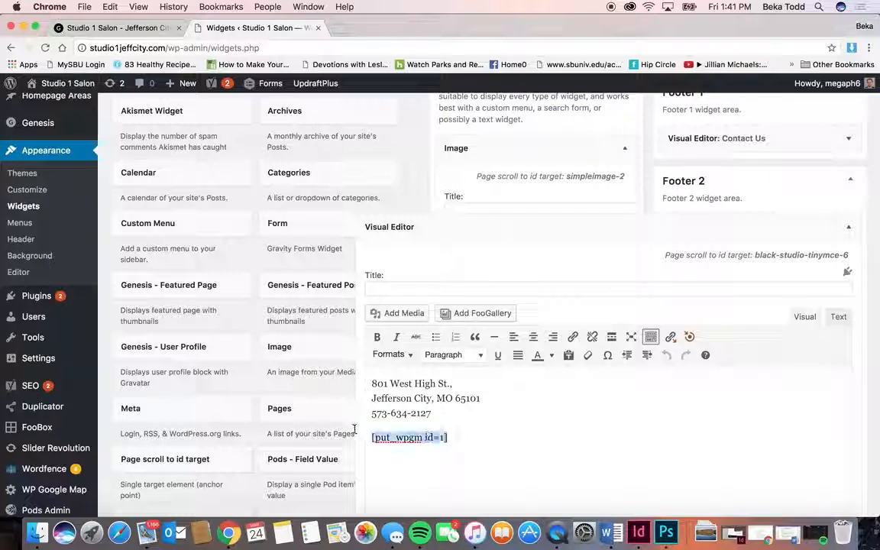
Step: Switch to the live homepage and examine the address, map and contact form in its Contact Us section
click(134, 25)
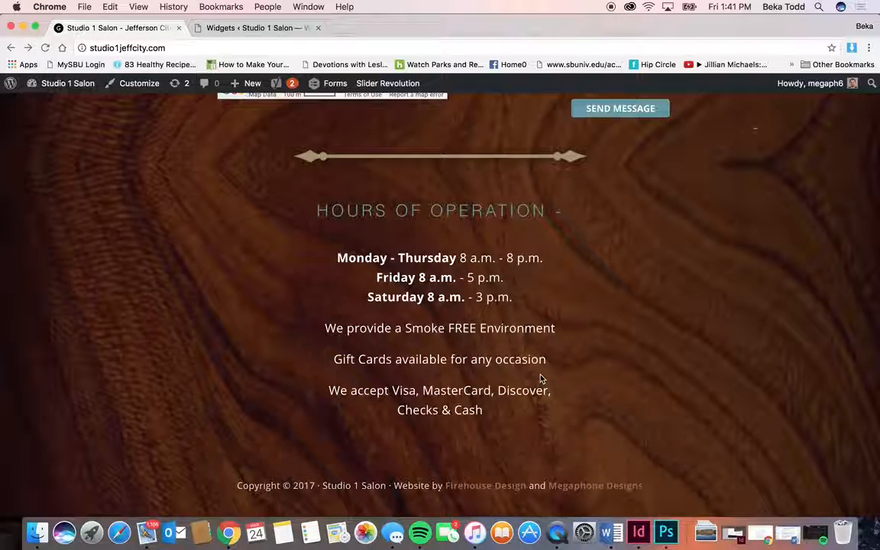
scroll(541, 378, up, 3)
scroll(540, 378, up, 6)
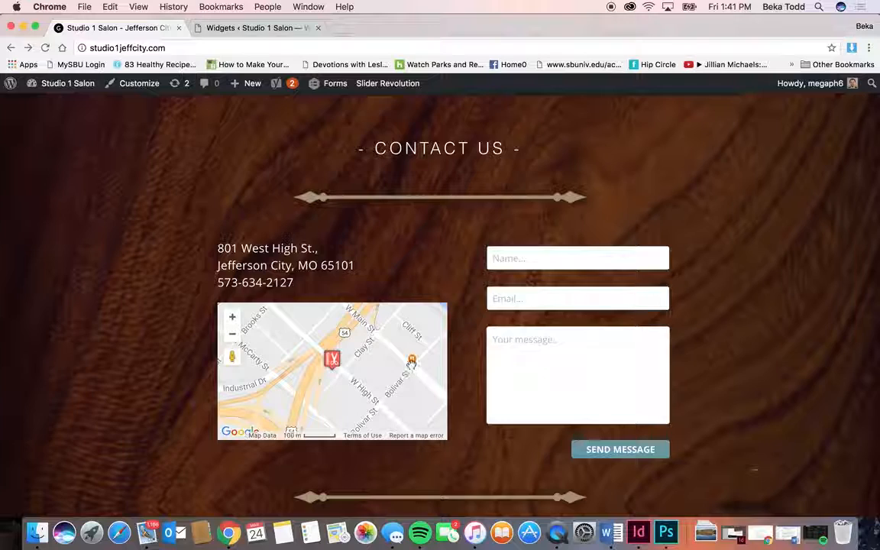
Step: Return to widget management, collapse the Footer 2 widget, and open the Form widget in Footer 3 to examine its settings
click(260, 28)
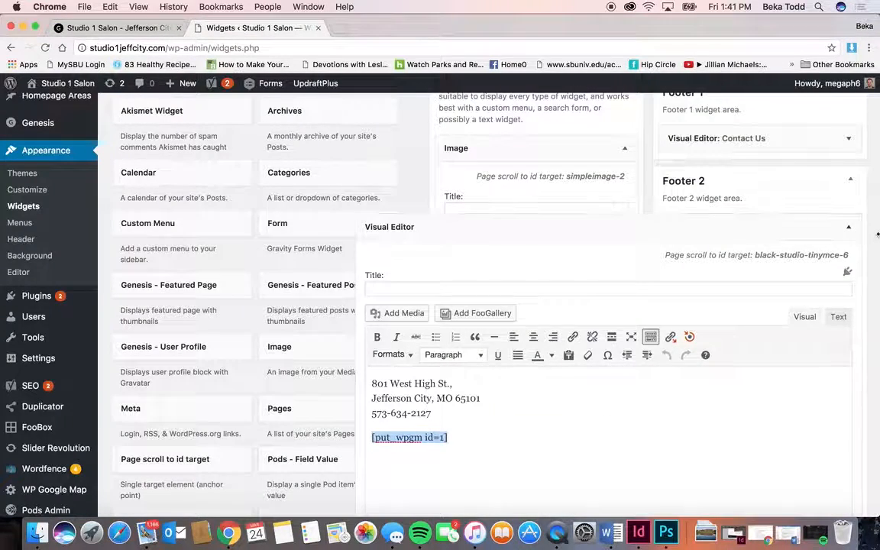
click(849, 229)
click(817, 271)
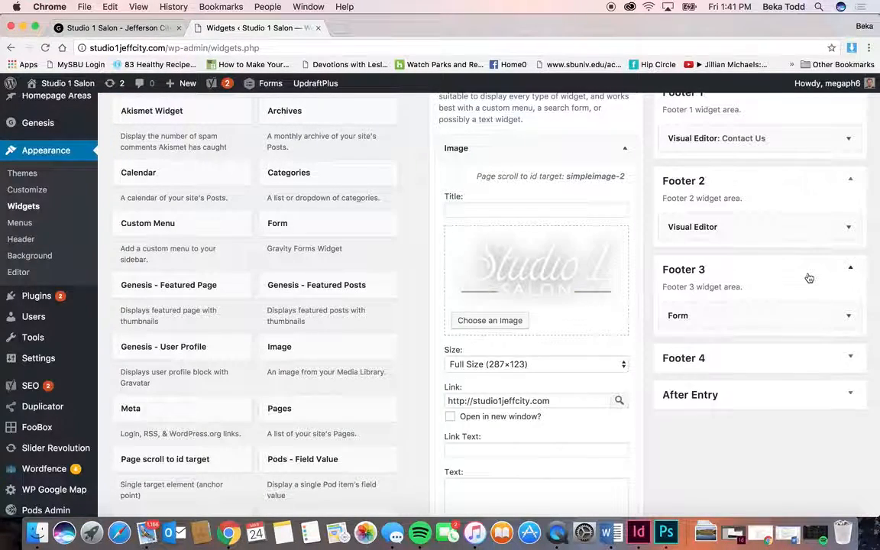
click(808, 309)
scroll(823, 339, down, 2)
scroll(352, 229, up, 5)
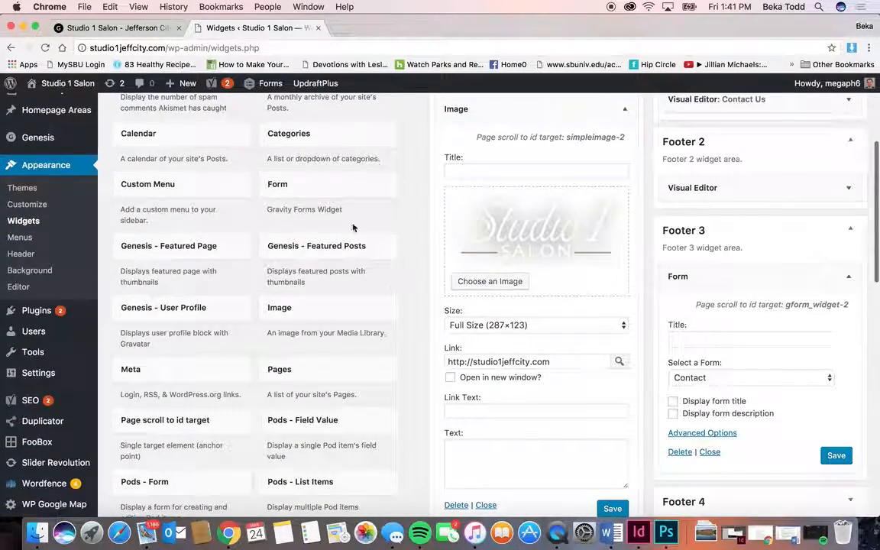
scroll(289, 281, down, 3)
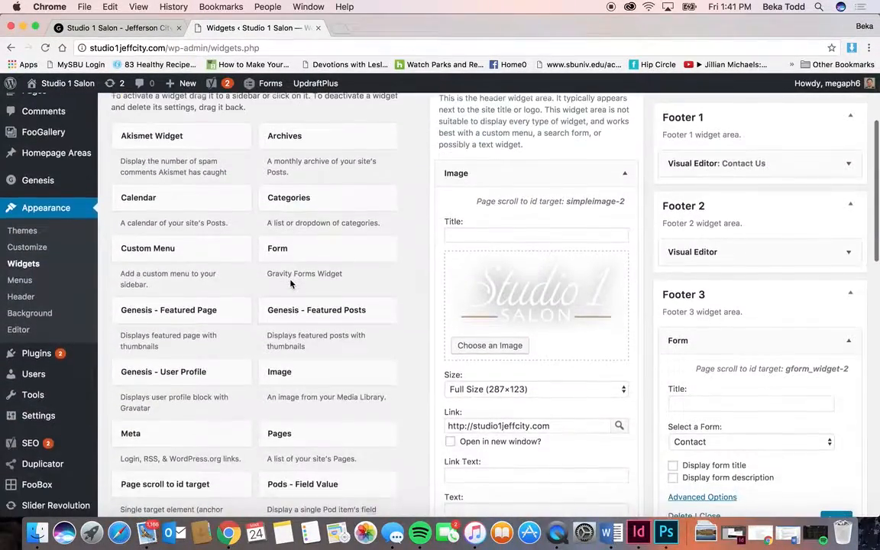
Step: Add a Form widget to the Footer 1 area, keeping Contact as the selected form
click(299, 259)
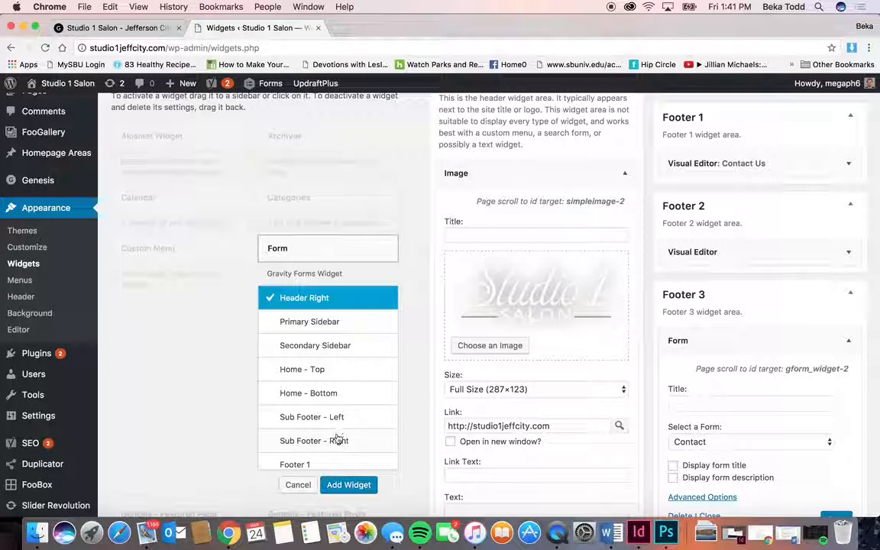
scroll(337, 412, down, 2)
click(337, 412)
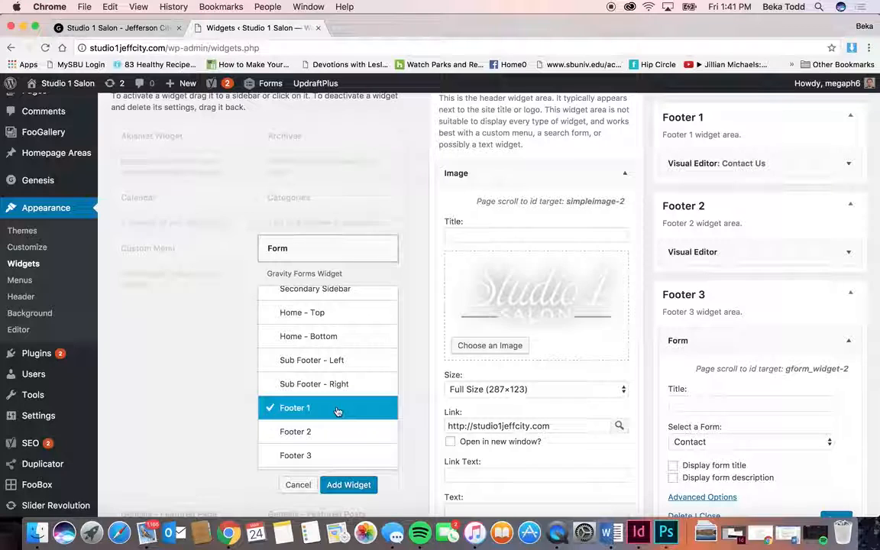
click(349, 483)
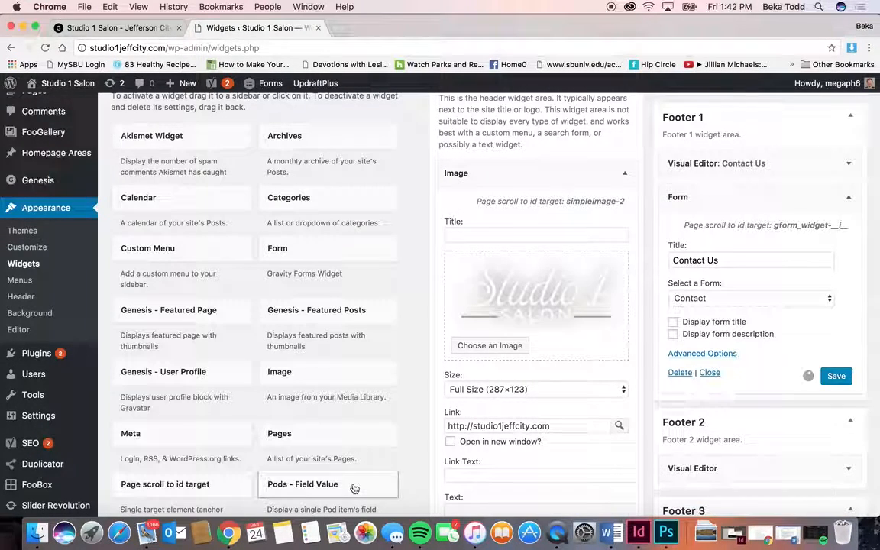
click(757, 298)
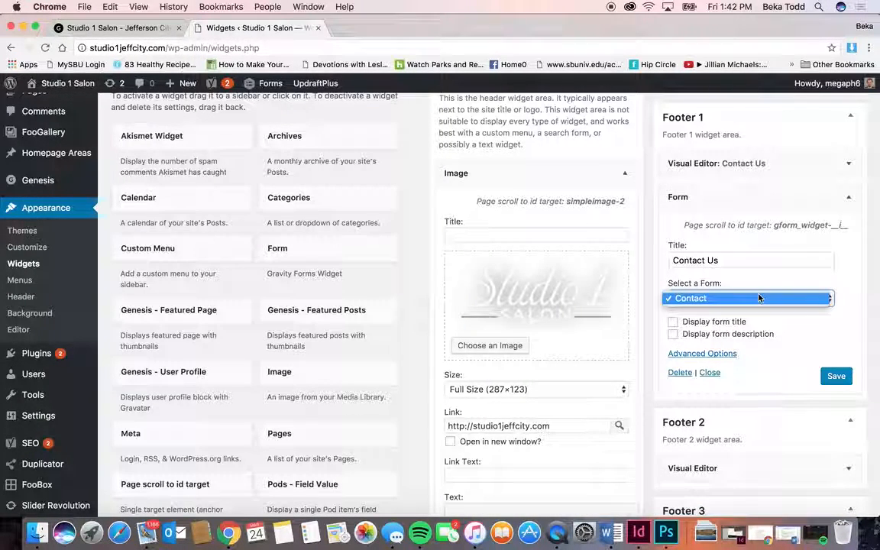
click(758, 298)
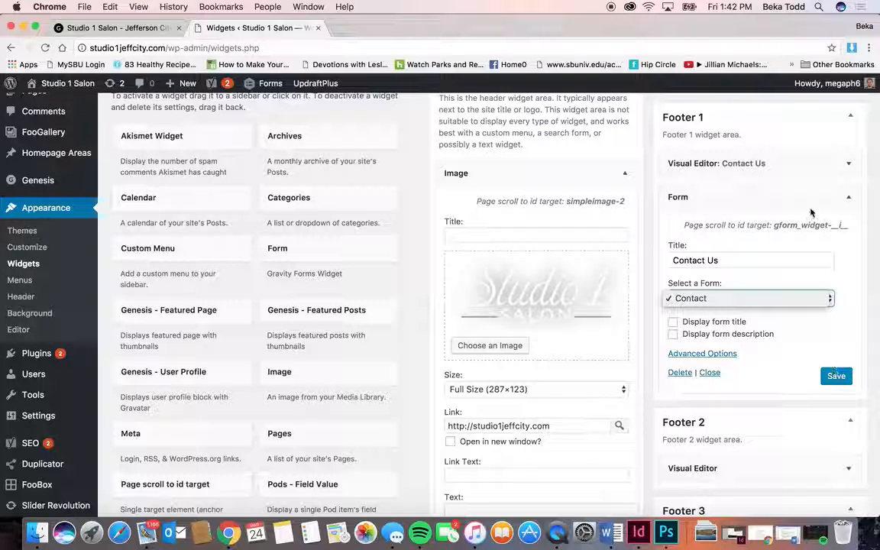
Step: Move the new Form widget above the Contact Us widget in Footer 1 and delete it
click(811, 189)
drag(833, 196, 830, 155)
click(847, 164)
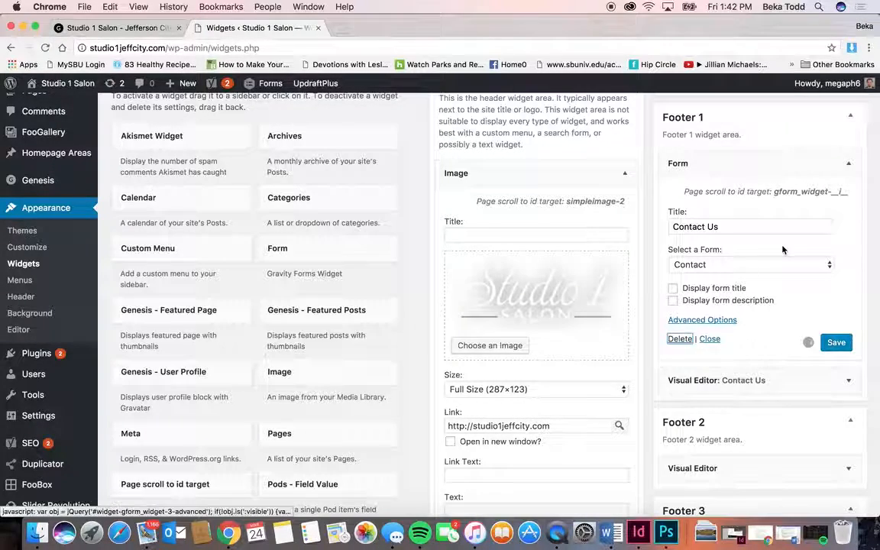
click(680, 339)
Step: Expand Footer 4, examine the Hours of Operation text in its Visual Editor widget, and collapse the widget
scroll(809, 239, down, 5)
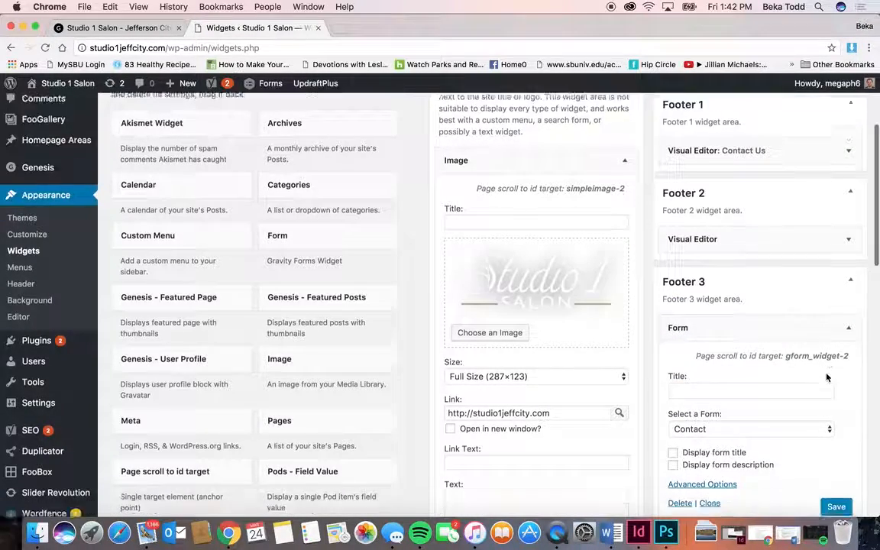
click(824, 341)
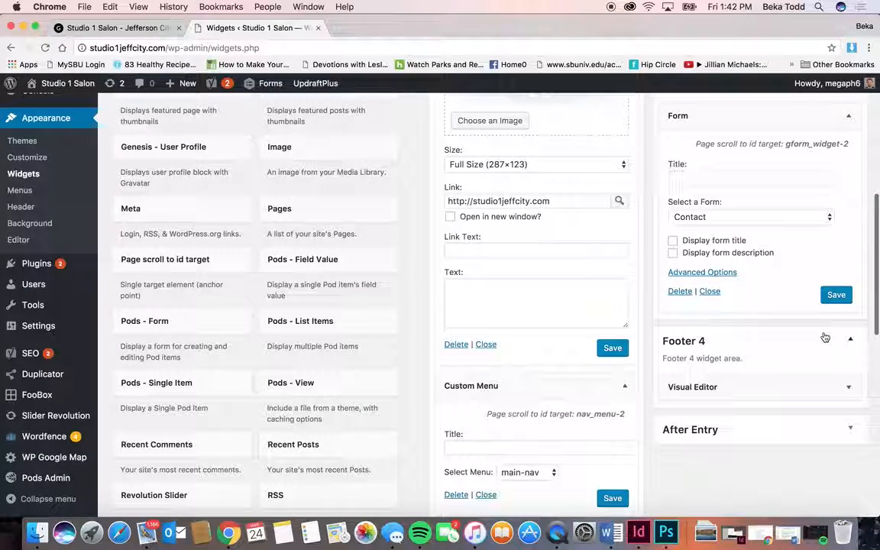
click(682, 387)
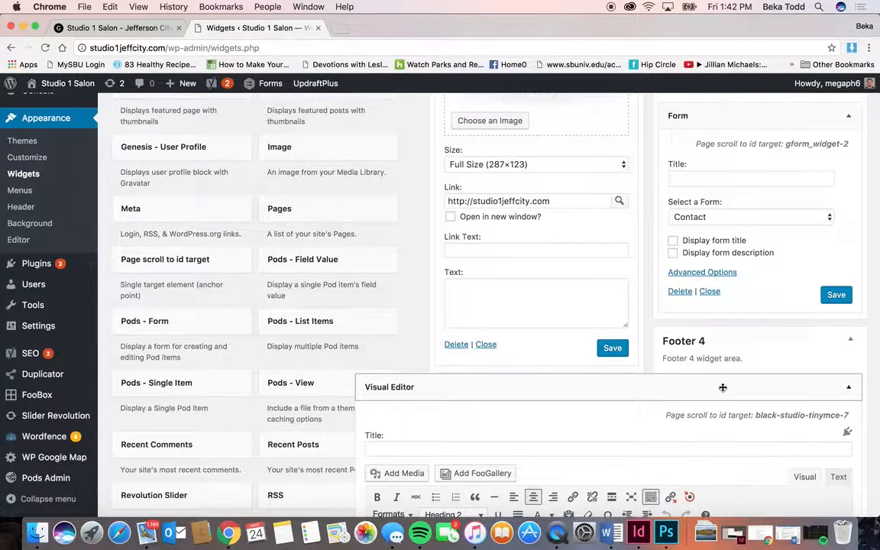
scroll(720, 385, down, 5)
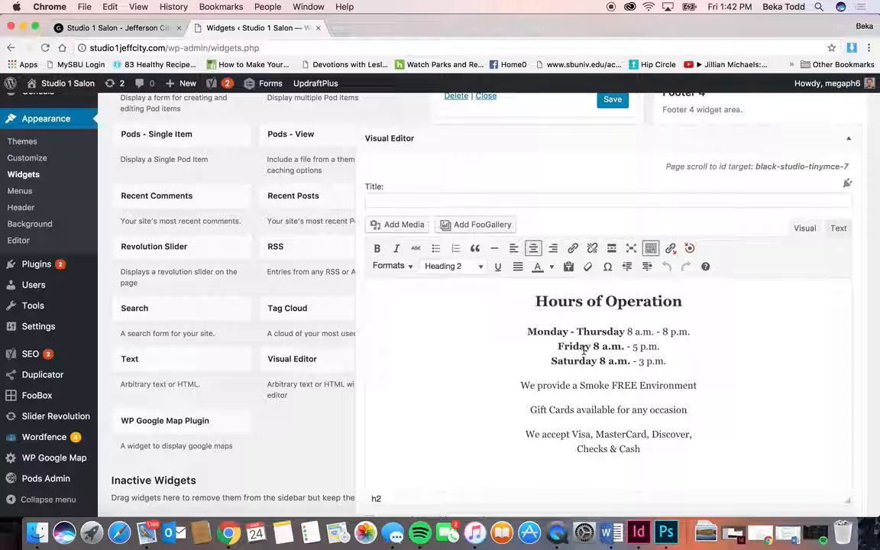
click(848, 140)
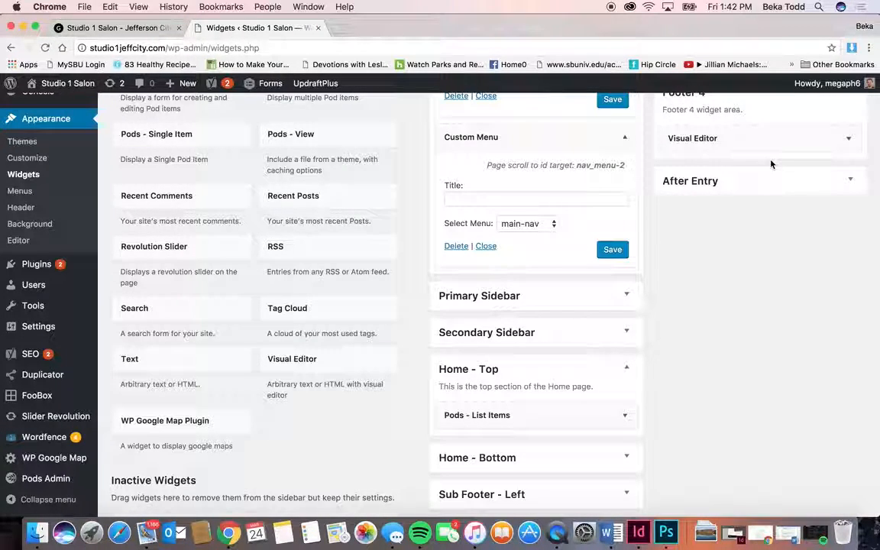
Step: Show the widget areas available for placing a Custom Menu widget, and close the list without adding the widget
scroll(769, 163, up, 2)
scroll(311, 263, up, 9)
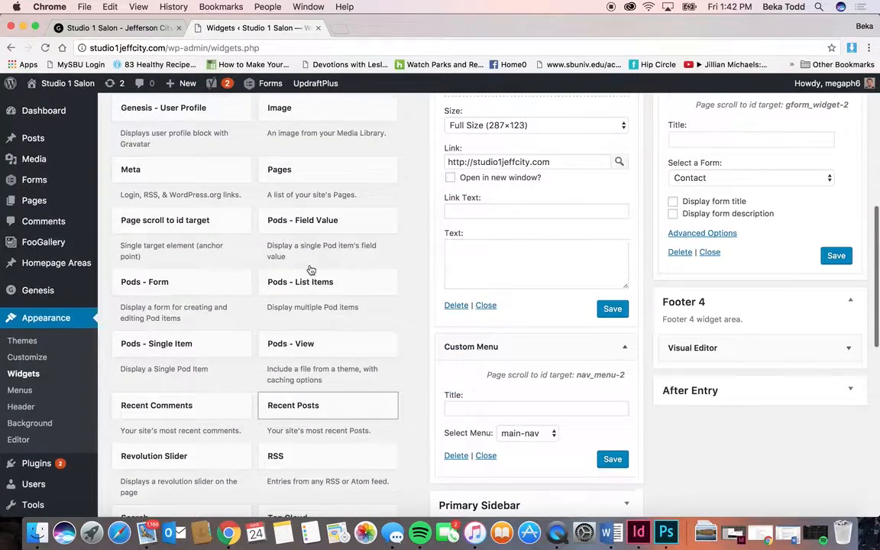
scroll(309, 268, up, 3)
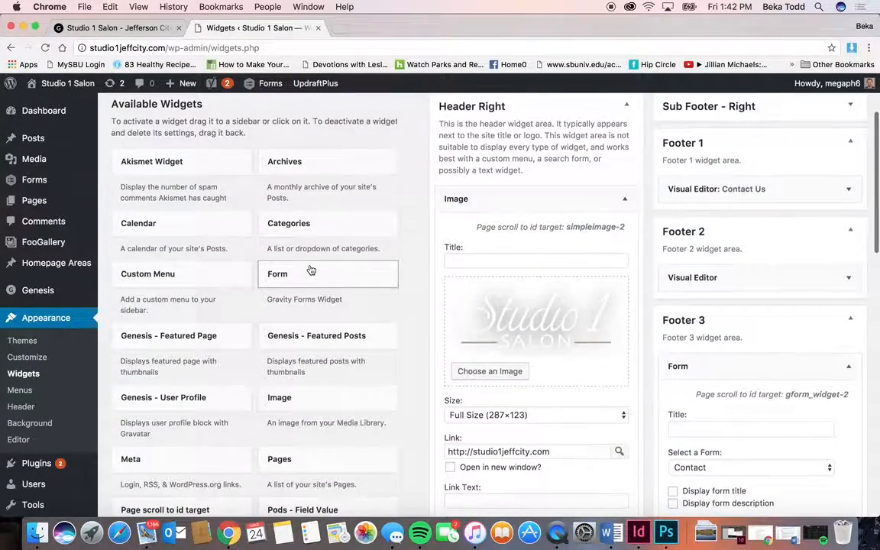
click(192, 279)
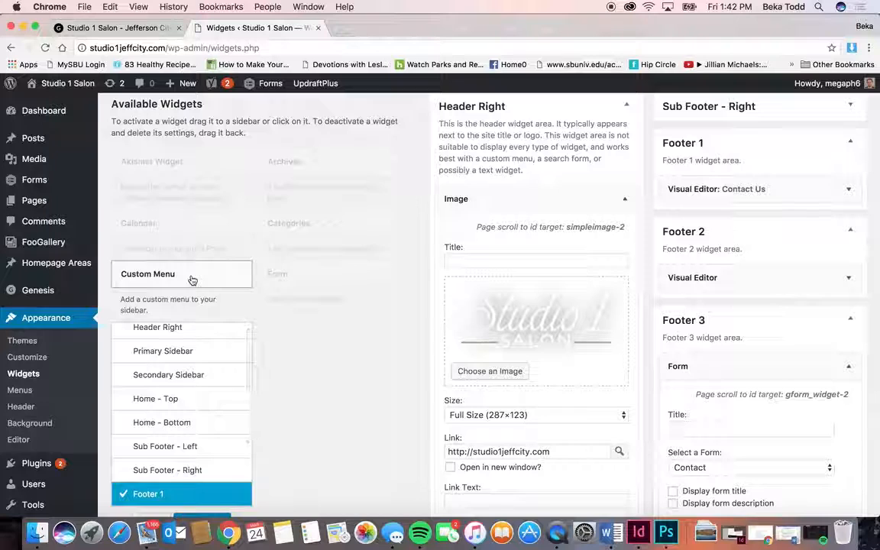
click(192, 279)
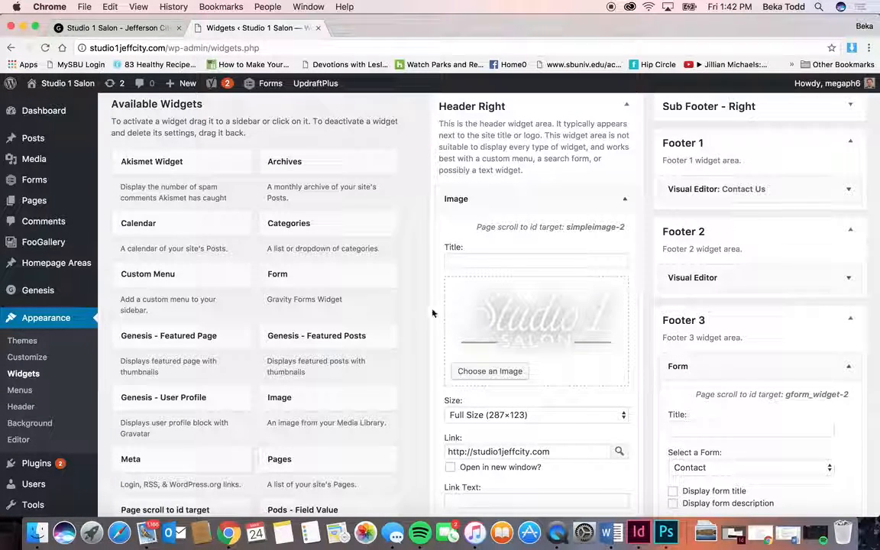
Step: Examine the logo and navigation menu in the live homepage's header, and return to the widget management page
click(143, 31)
scroll(426, 131, up, 20)
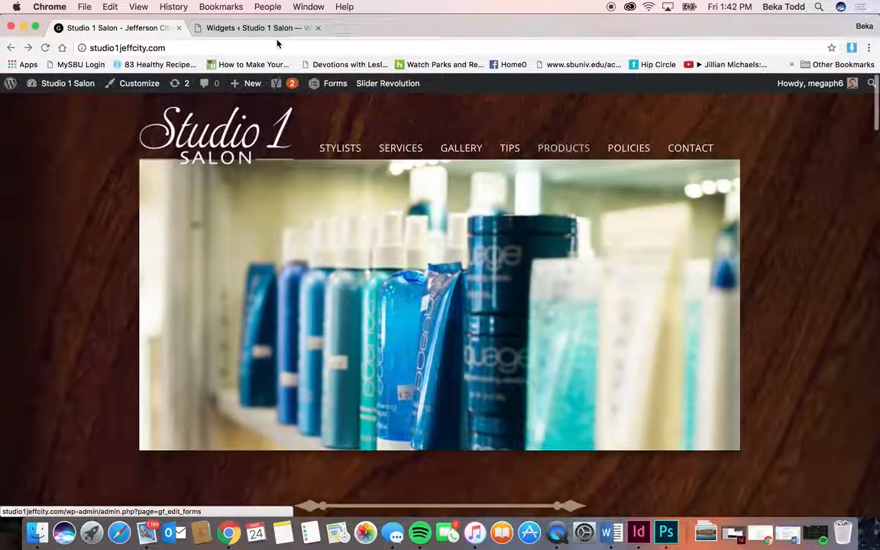
click(276, 28)
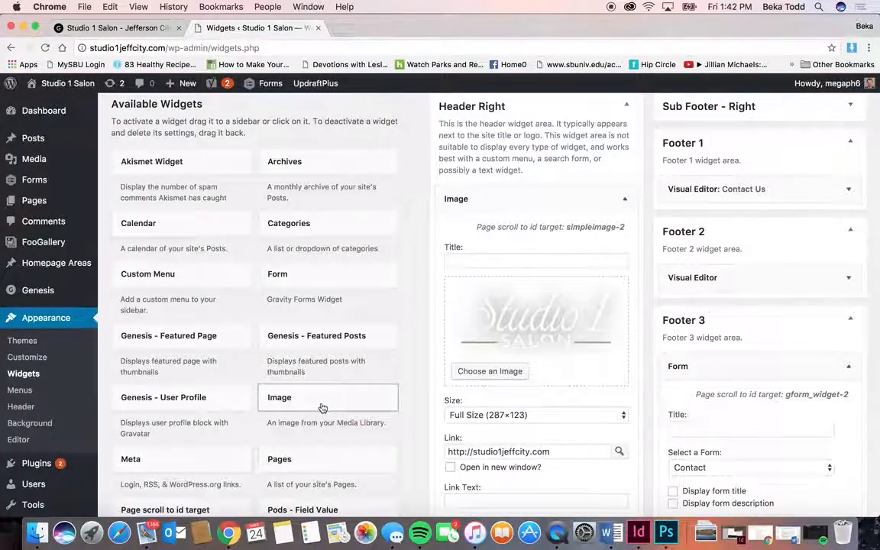
Step: Examine the available widget types, from Image down to Visual Editor and WP Google Map Plugin
scroll(325, 443, down, 3)
scroll(325, 443, down, 10)
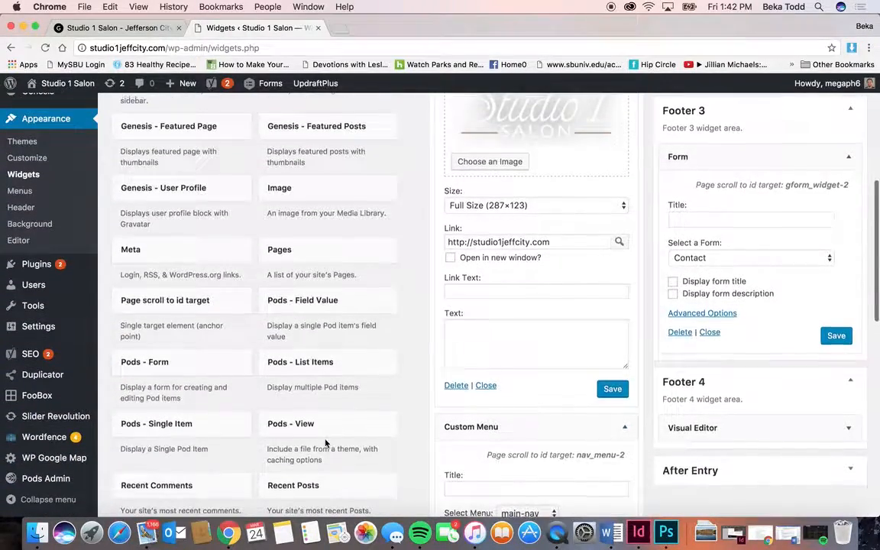
scroll(325, 443, down, 3)
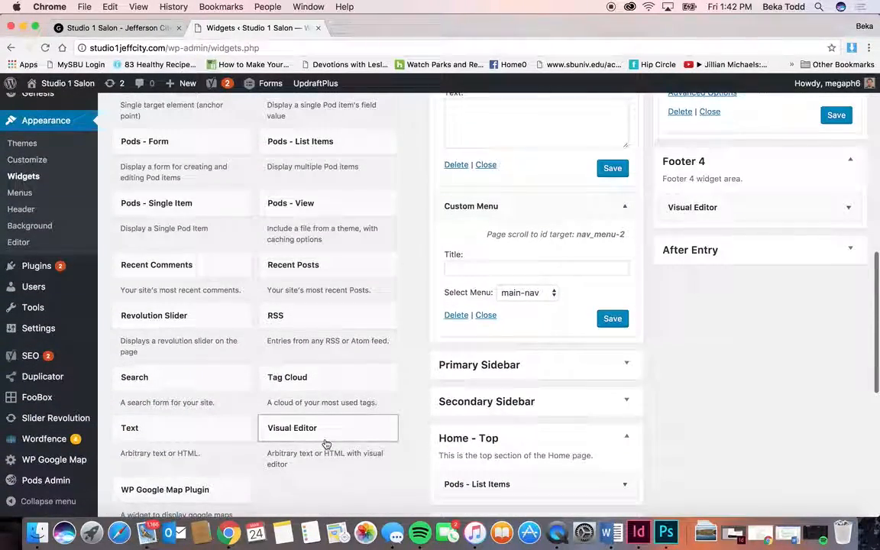
scroll(214, 475, down, 1)
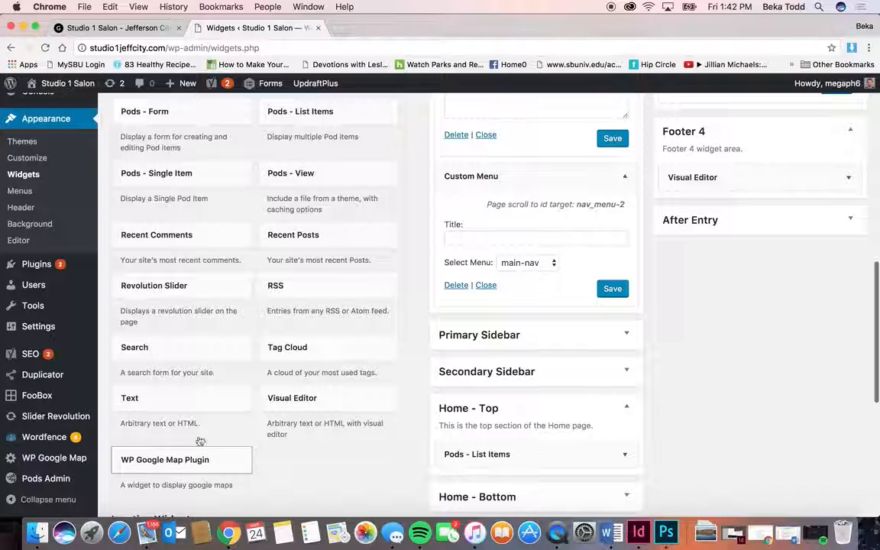
scroll(623, 330, up, 6)
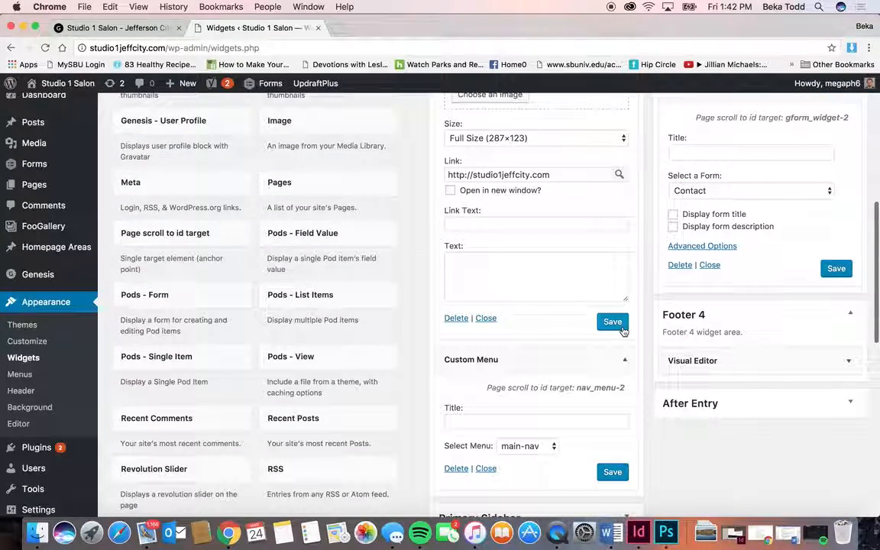
scroll(752, 297, up, 6)
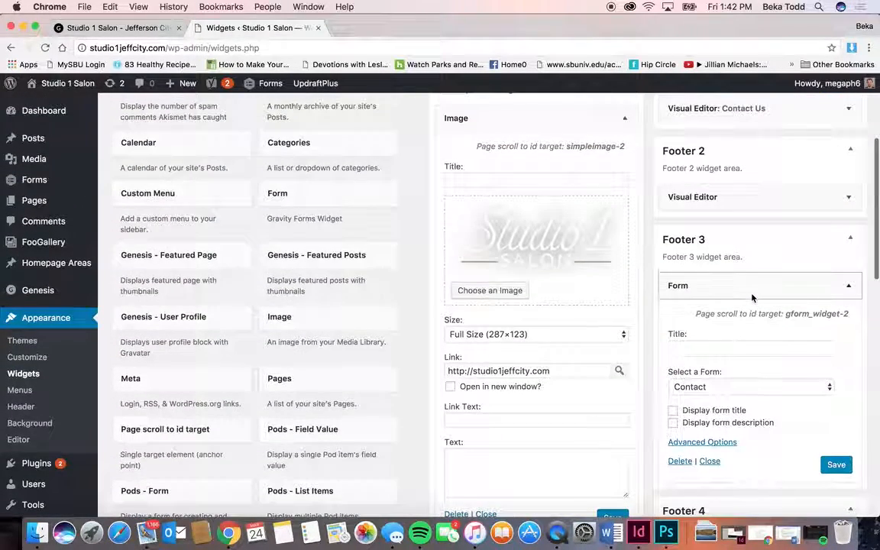
Step: Collapse the Footer 3 Form widget, then reopen the Footer 4 Visual Editor widget to review its content and collapse it
click(853, 285)
click(844, 374)
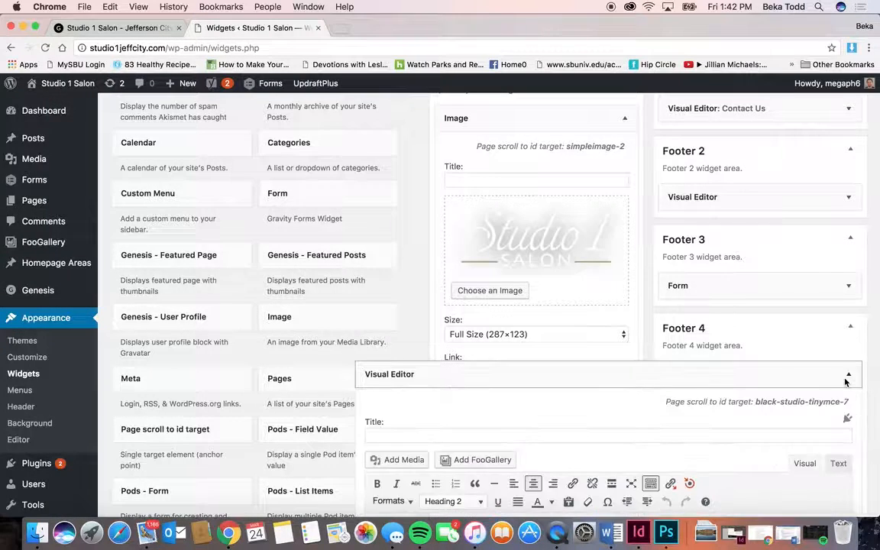
scroll(845, 382, down, 4)
scroll(845, 382, down, 2)
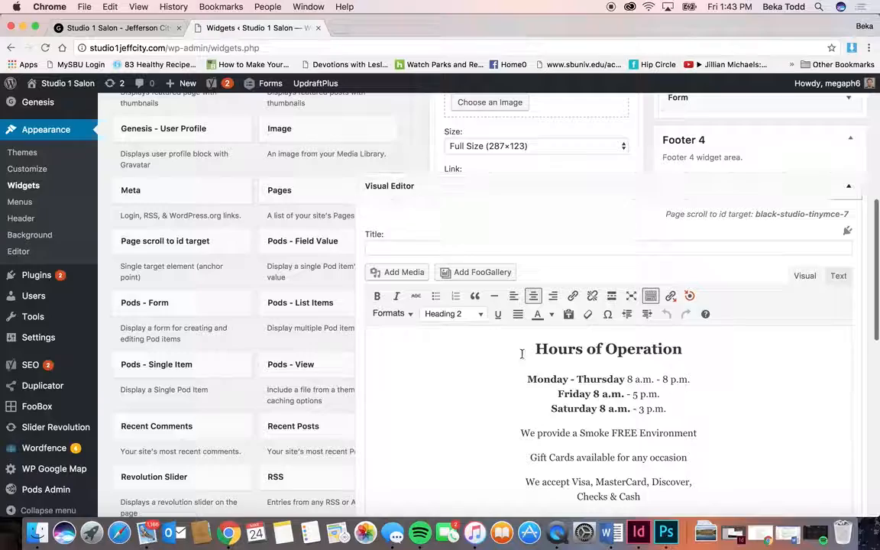
scroll(550, 412, down, 4)
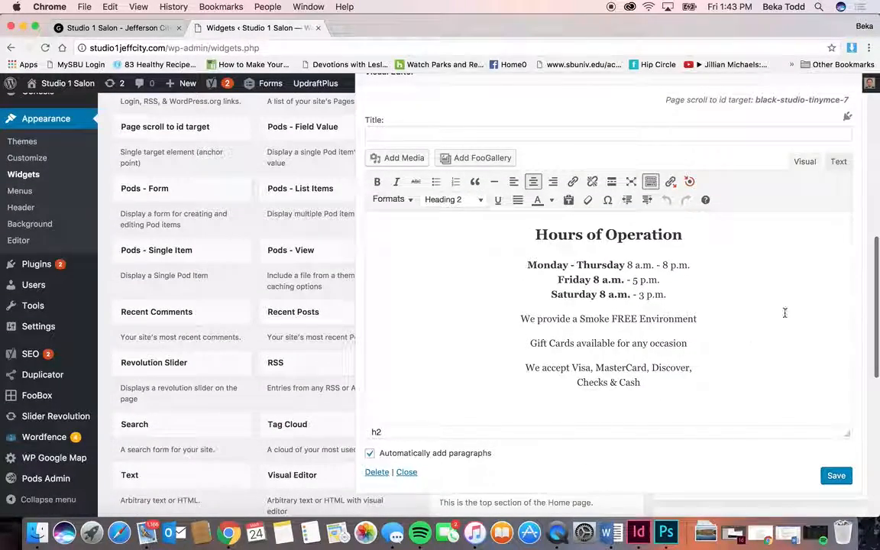
scroll(784, 312, up, 3)
click(848, 178)
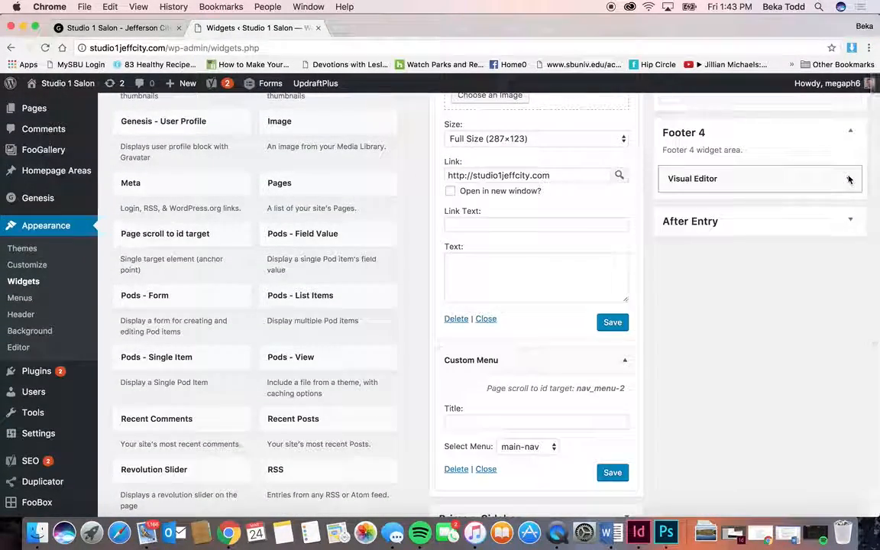
Step: Review the opening-hours text in the Footer 4 Visual Editor widget, and list the widget areas available for placing a Pods - View widget
click(848, 178)
scroll(843, 424, down, 5)
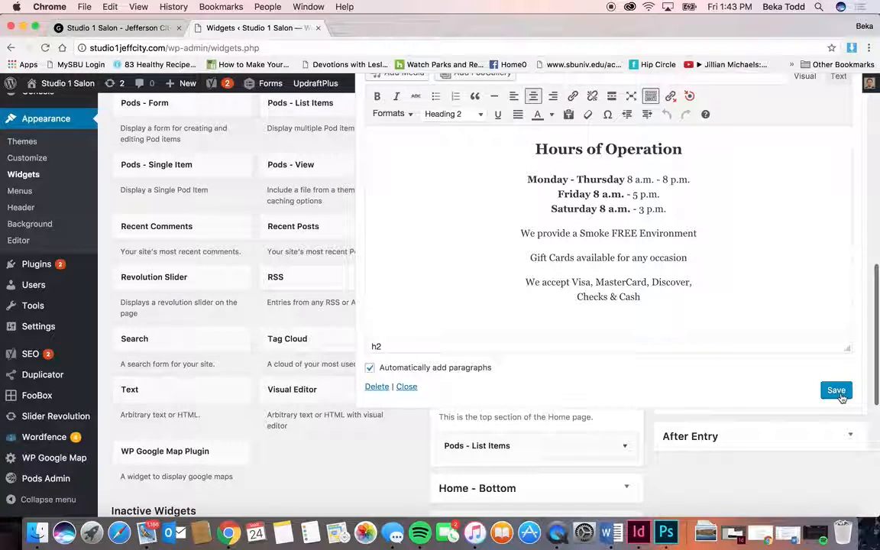
scroll(840, 394, up, 5)
drag(843, 232, 847, 187)
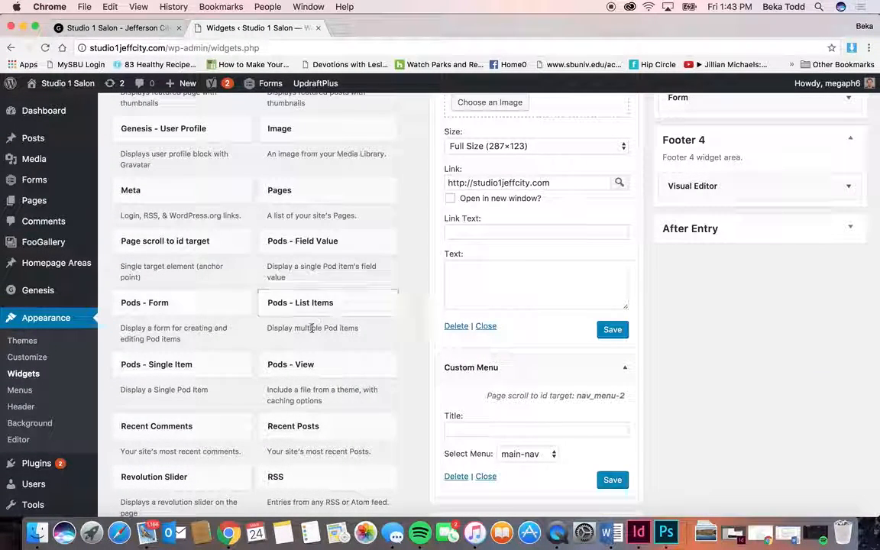
click(312, 361)
scroll(311, 359, down, 8)
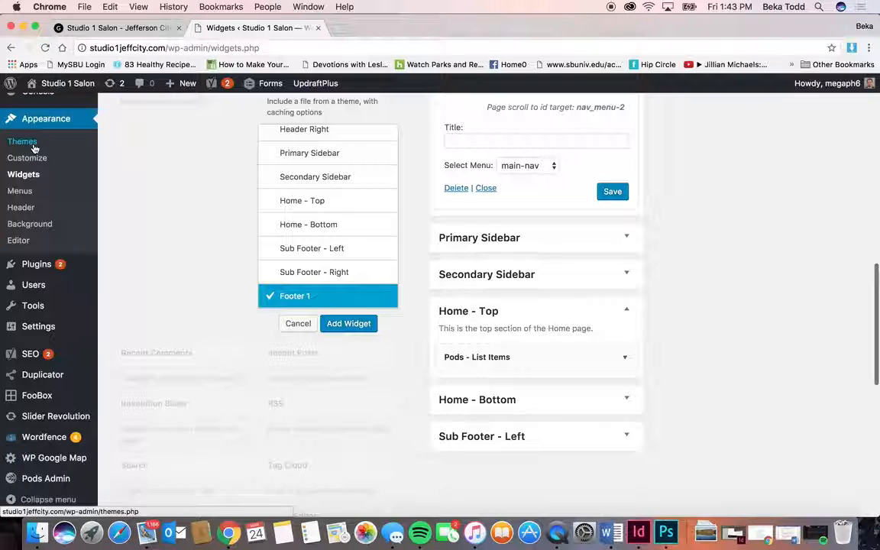
Step: Open the site's menu management page, and test the Stylists navigation link on the live homepage before returning to it
click(26, 195)
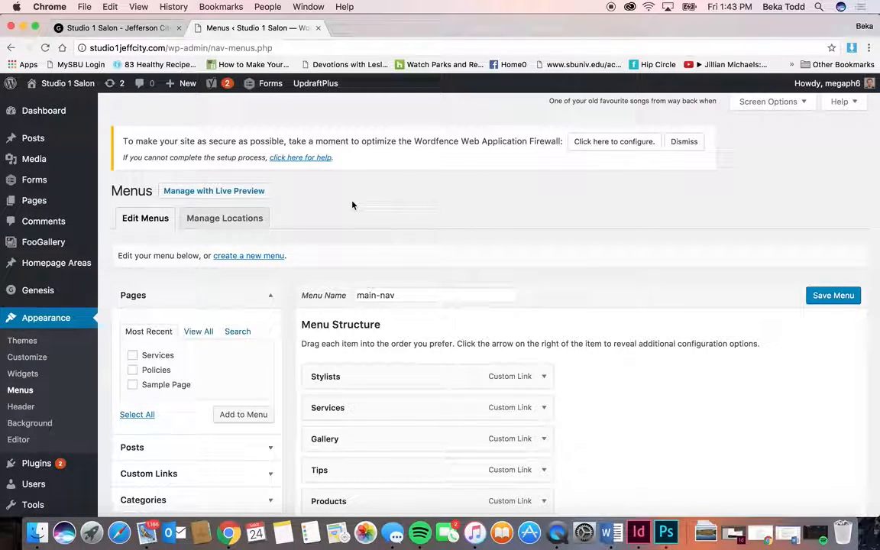
click(153, 28)
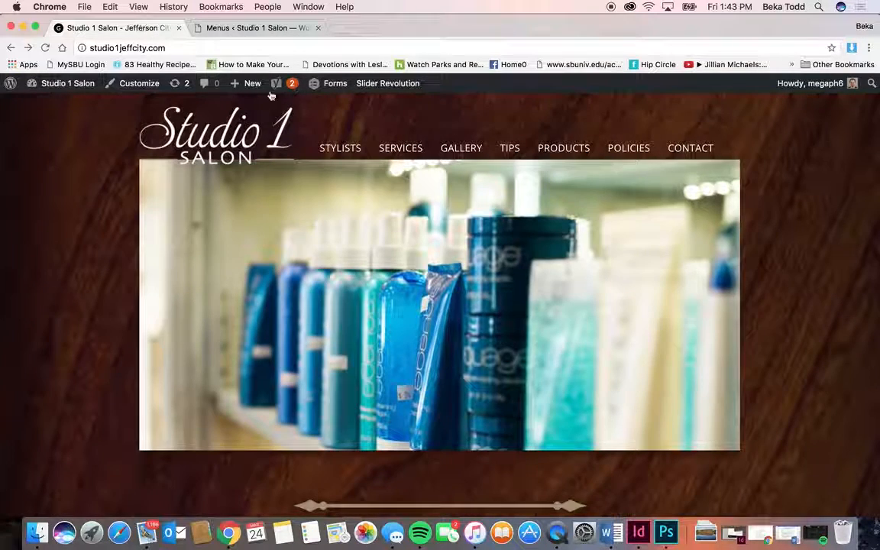
click(350, 150)
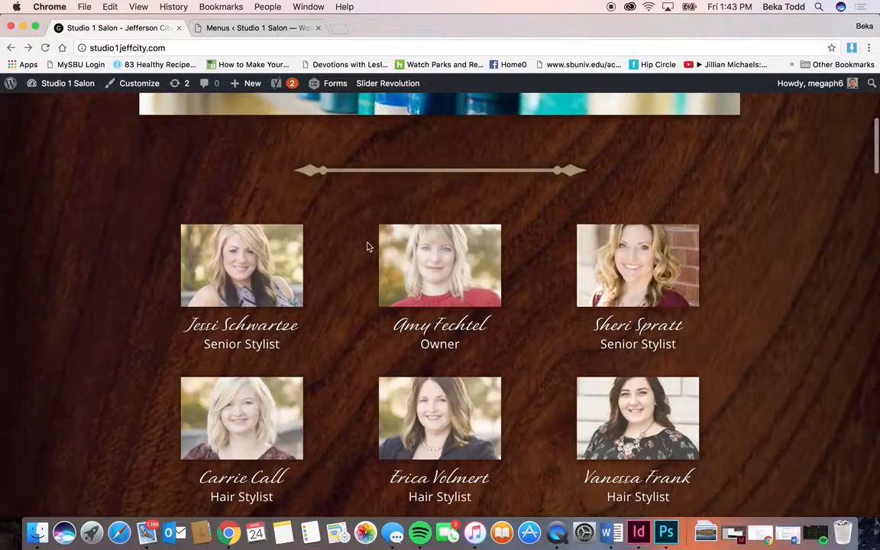
click(258, 27)
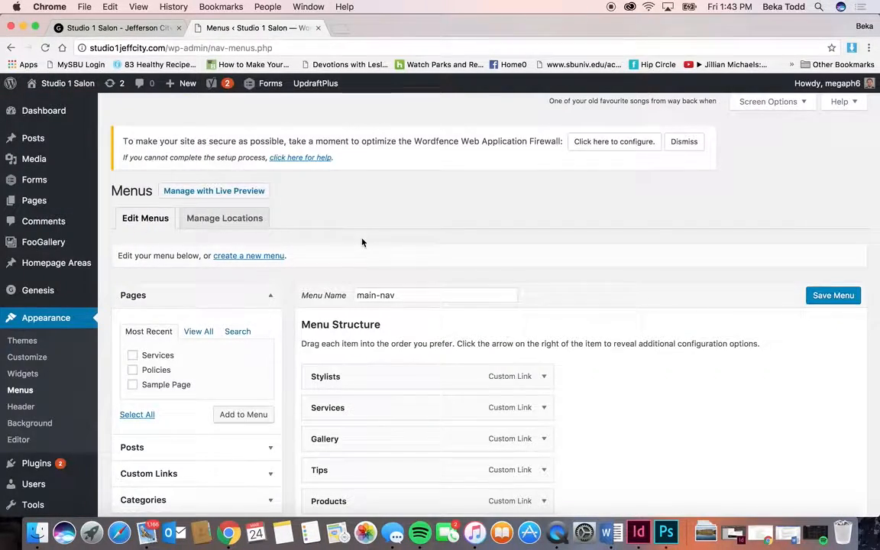
Step: Review the #stylists anchor in the Stylists menu item's URL against the live homepage's stylist section, and collapse the item
scroll(362, 239, down, 3)
click(543, 250)
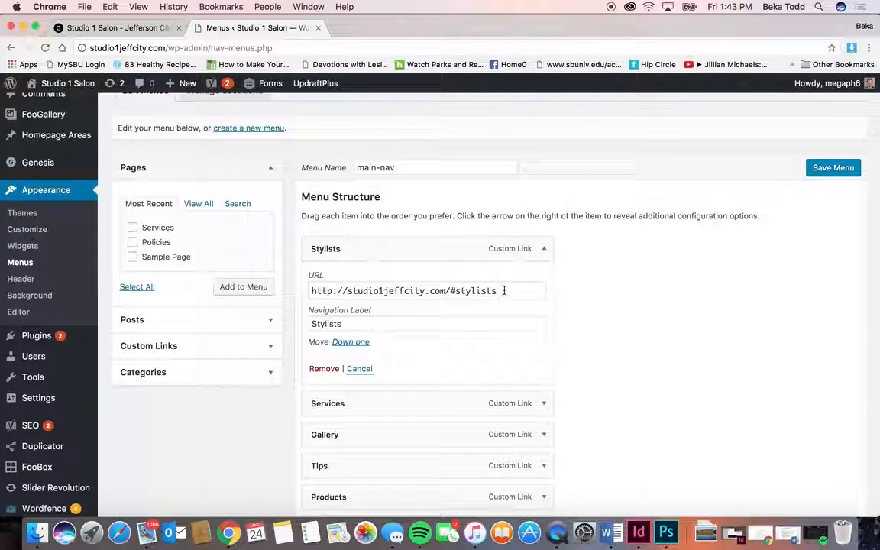
drag(503, 290, 453, 288)
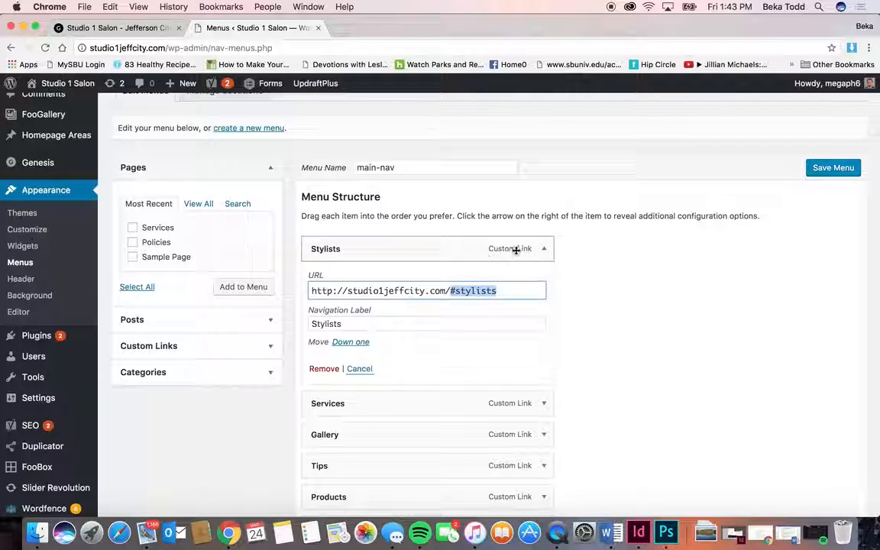
click(145, 29)
scroll(378, 251, up, 3)
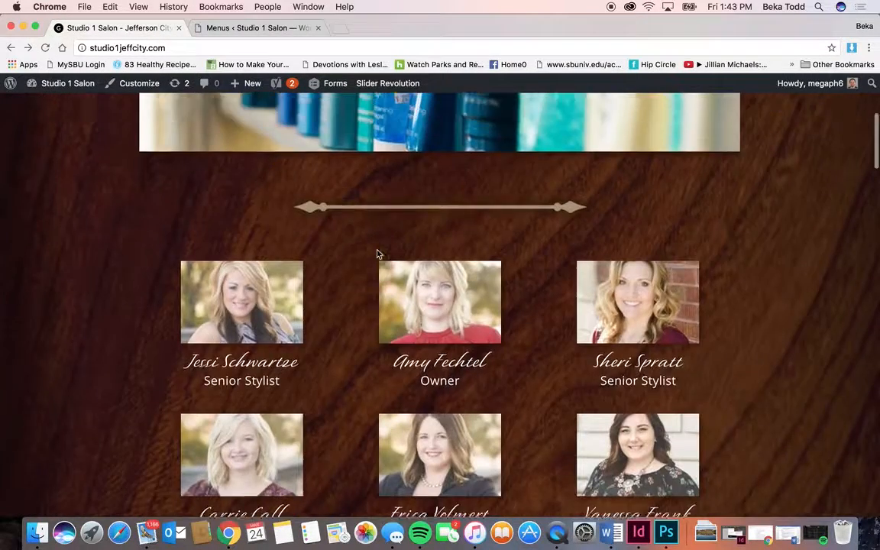
scroll(382, 343, down, 3)
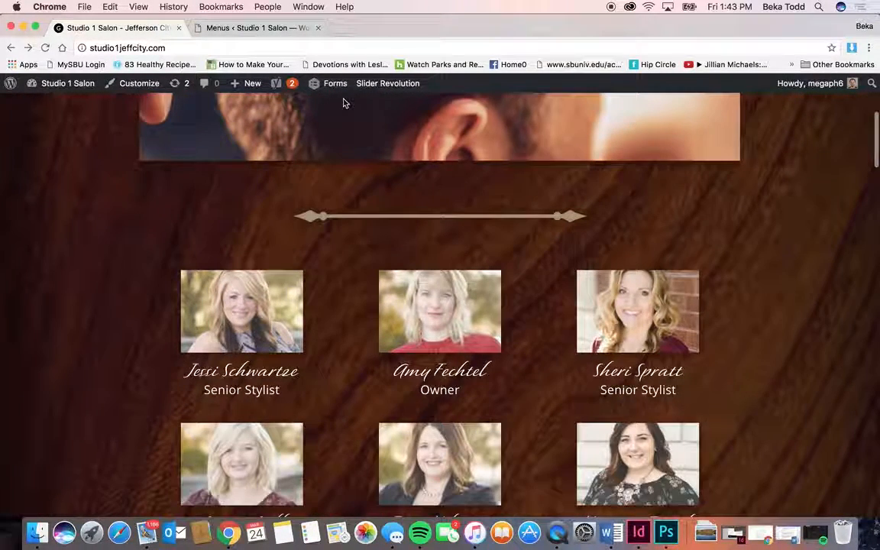
click(221, 28)
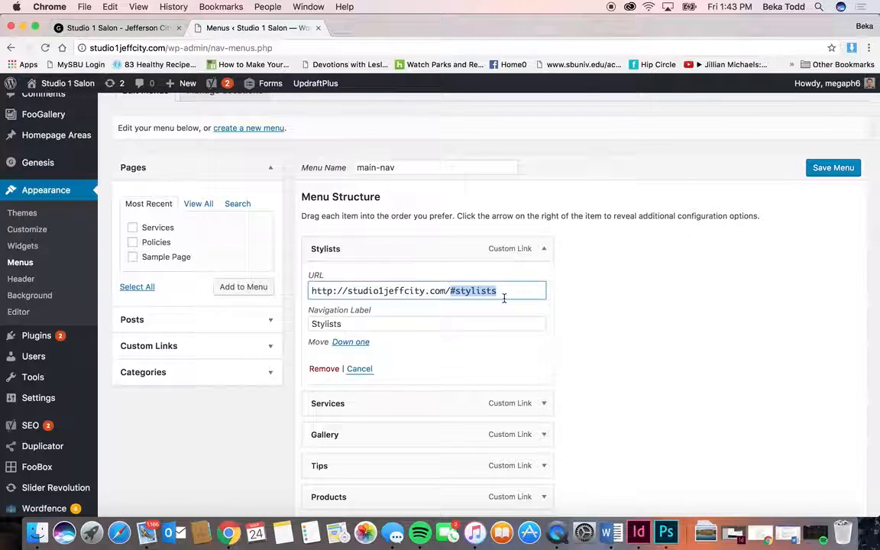
click(544, 250)
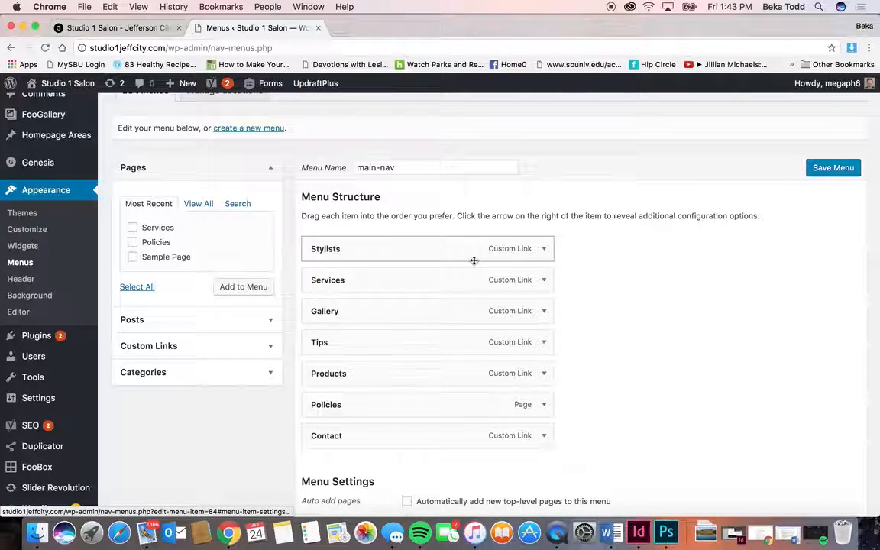
Step: Examine the live homepage's navigation links and the stylists and services sections they lead to, and return to the menu editor
click(144, 29)
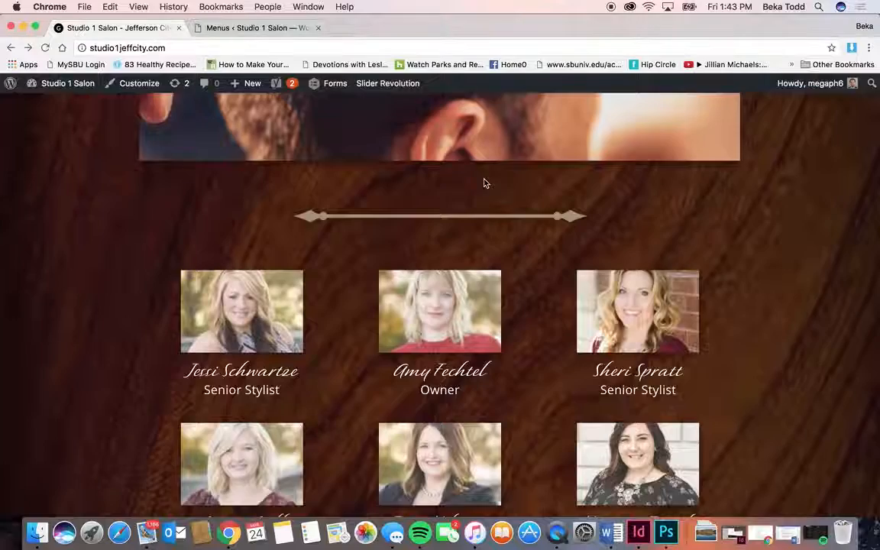
scroll(483, 183, up, 5)
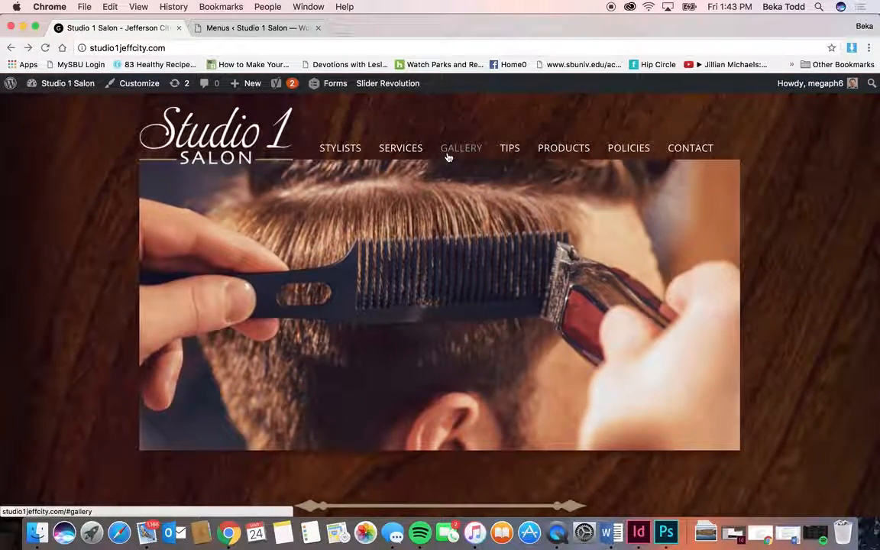
scroll(442, 317, down, 3)
scroll(443, 316, up, 3)
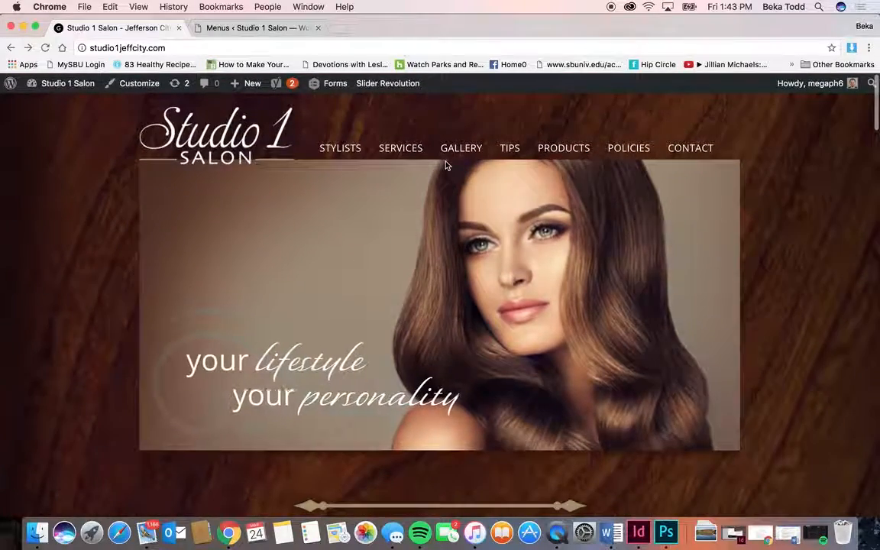
scroll(515, 327, down, 4)
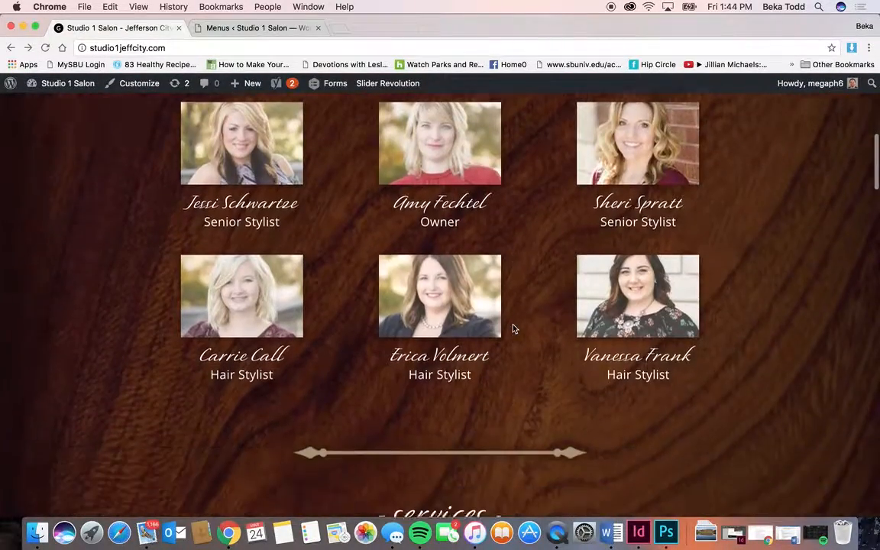
scroll(513, 329, down, 3)
click(241, 29)
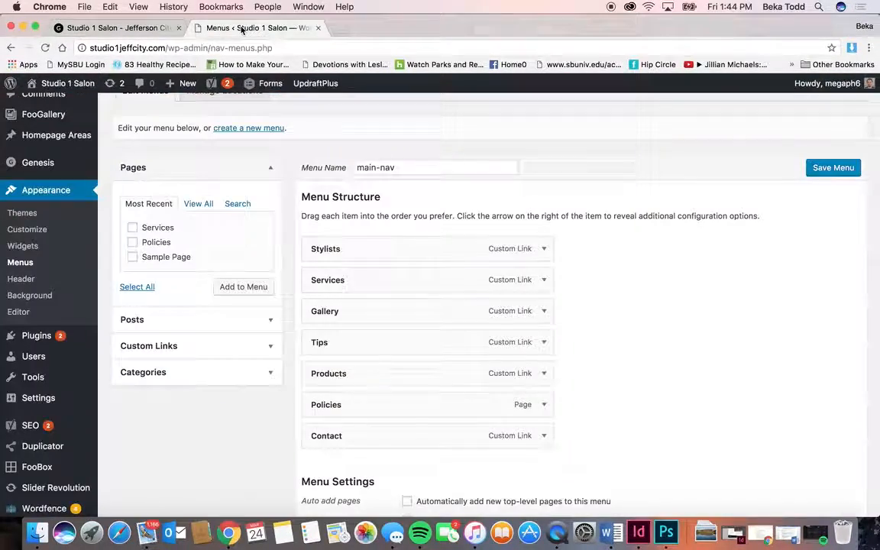
Step: Expand and collapse the Stylists and Services menu items, and try to reorder Stylists below Services
click(540, 248)
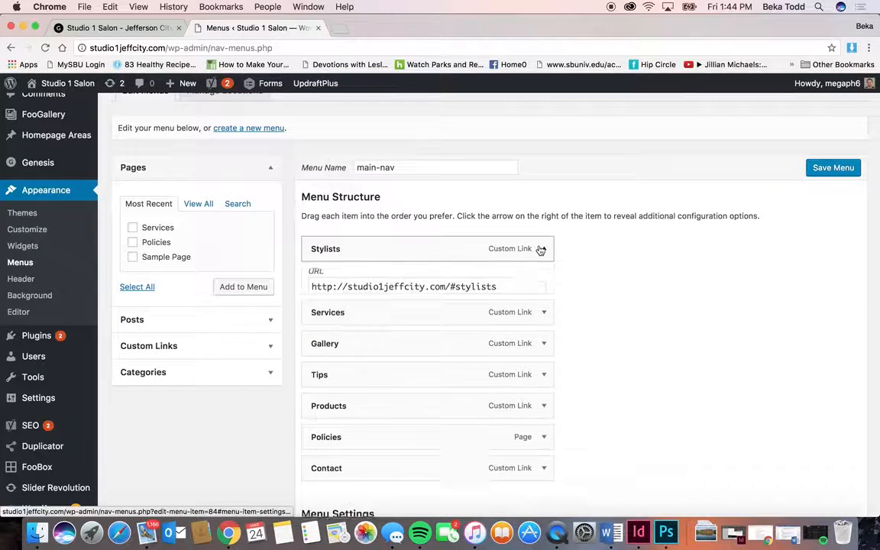
click(540, 249)
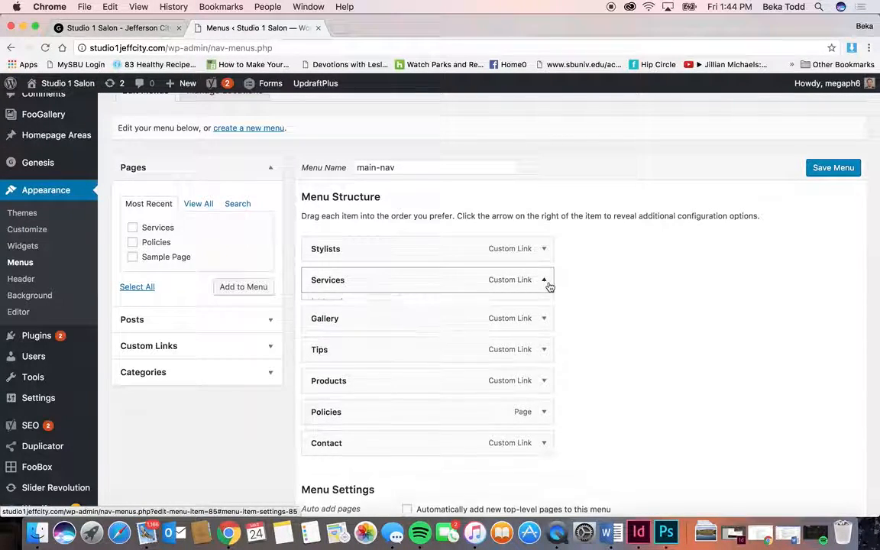
click(545, 281)
click(546, 282)
drag(473, 252, 449, 281)
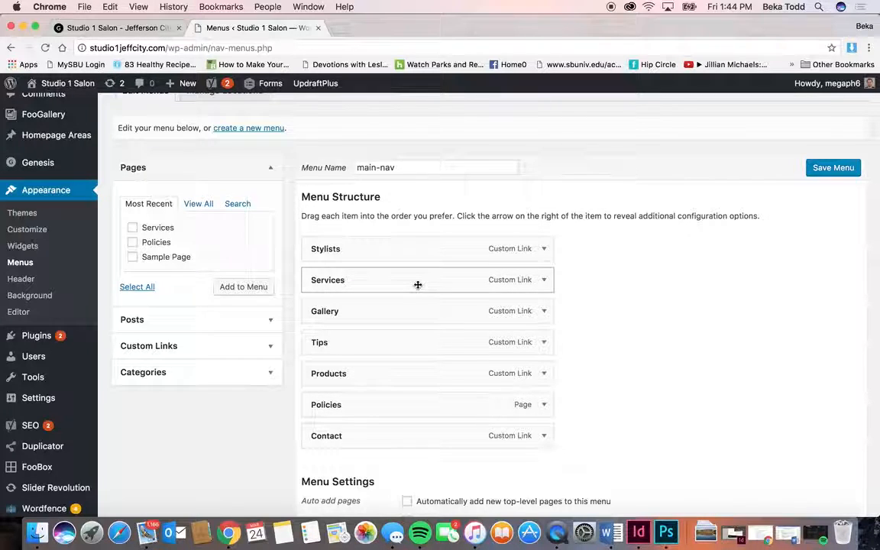
Step: Expand the Policies page item in the menu structure to review its navigation label and move options
click(543, 409)
scroll(481, 410, down, 3)
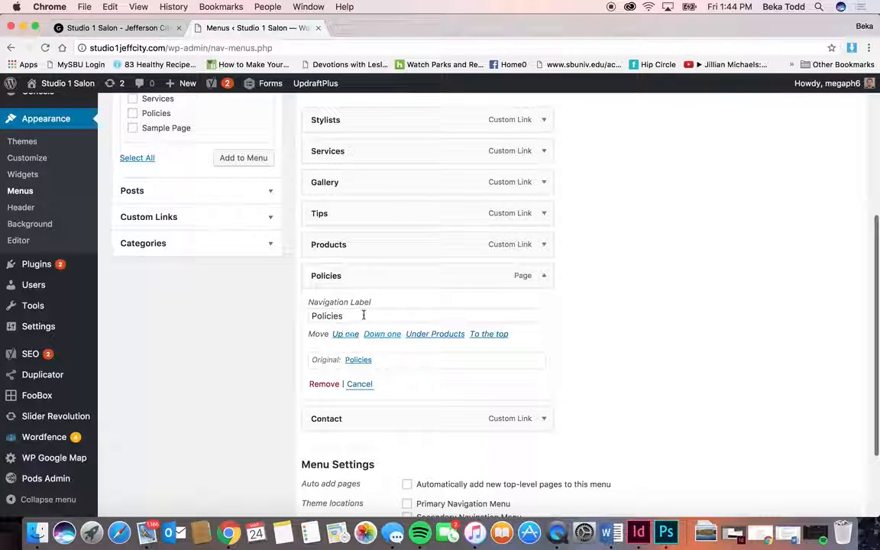
scroll(547, 277, up, 2)
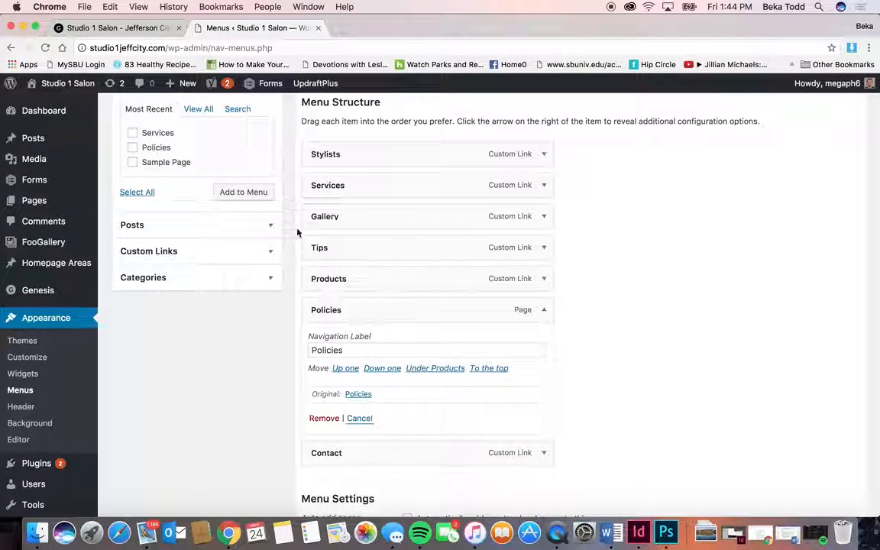
Step: Add the Services page to the main-nav menu
scroll(203, 176, up, 3)
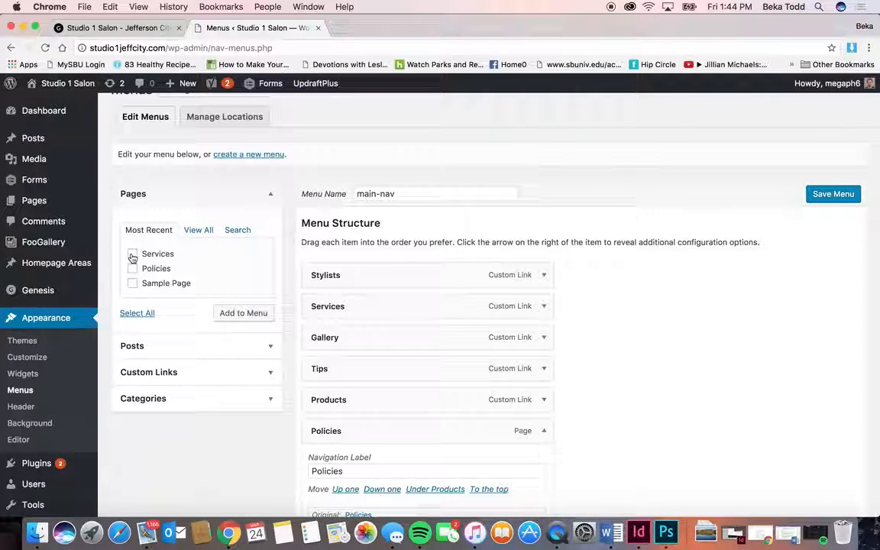
click(233, 320)
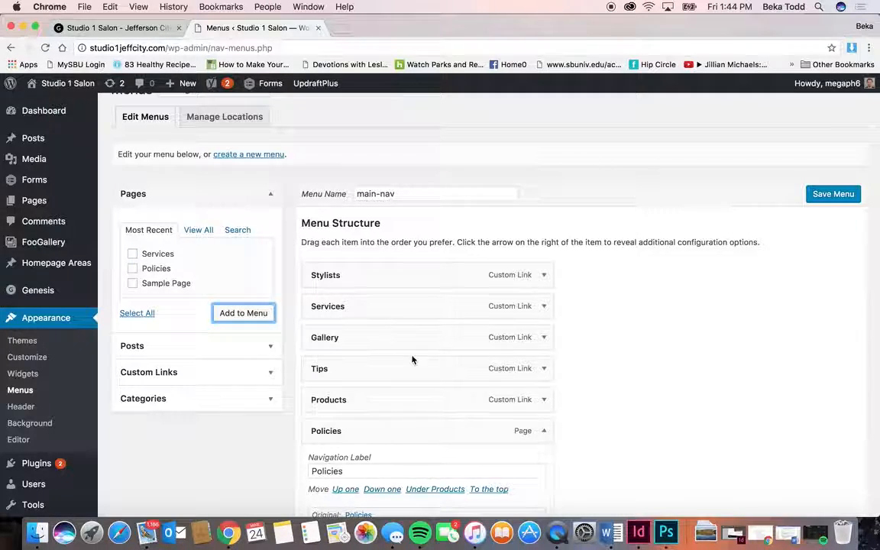
scroll(412, 359, down, 5)
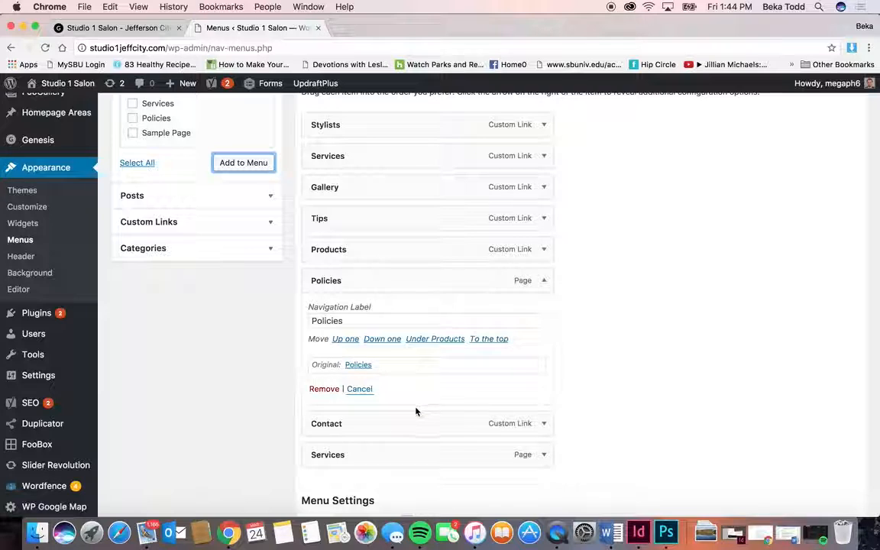
Step: Change the added Services page item's navigation label to "Services part", and remove the item from the menu
click(541, 455)
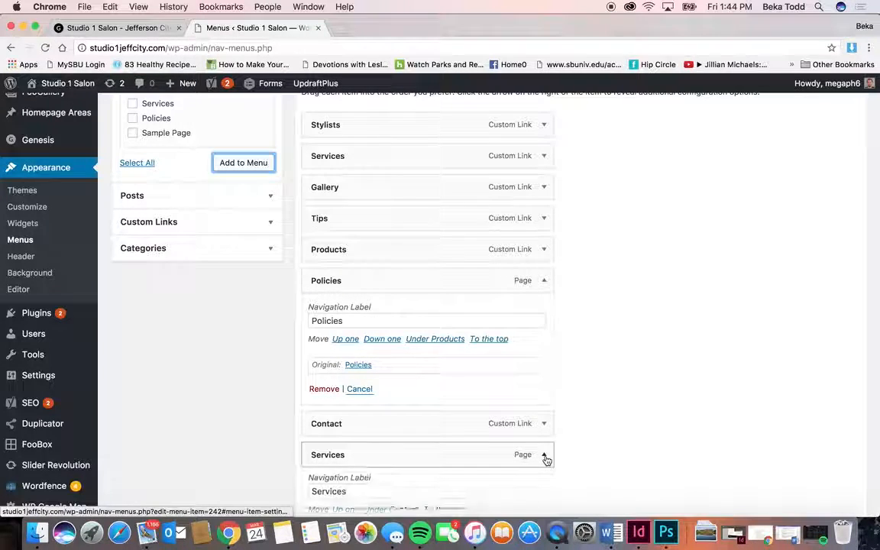
scroll(415, 465, down, 3)
drag(355, 389, 264, 383)
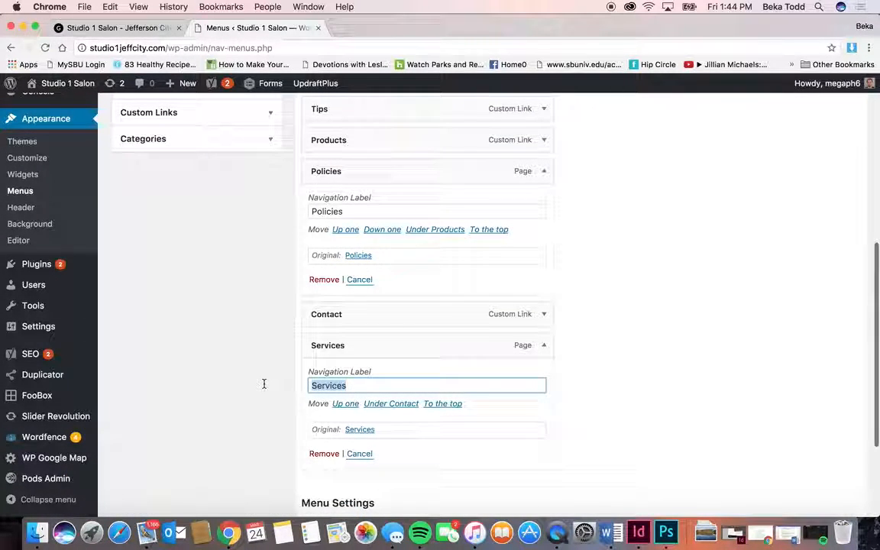
key(Right)
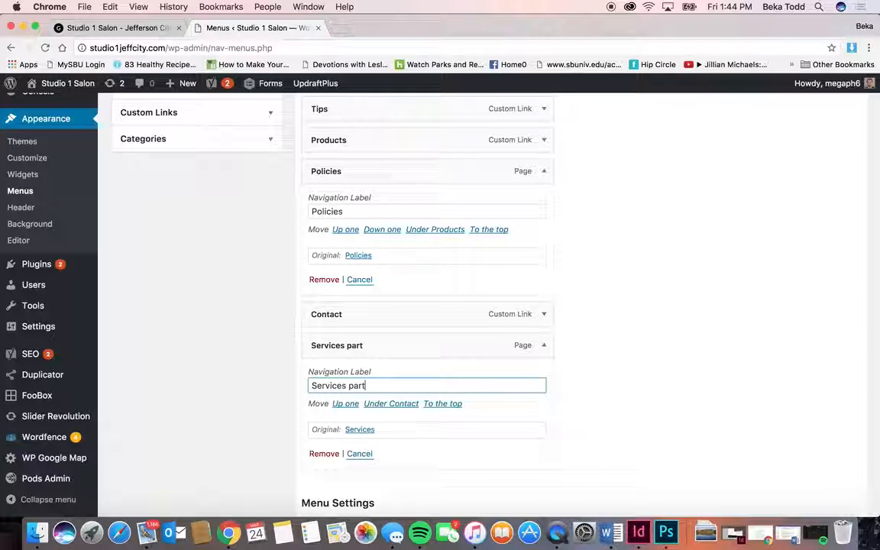
click(323, 453)
scroll(440, 313, up, 3)
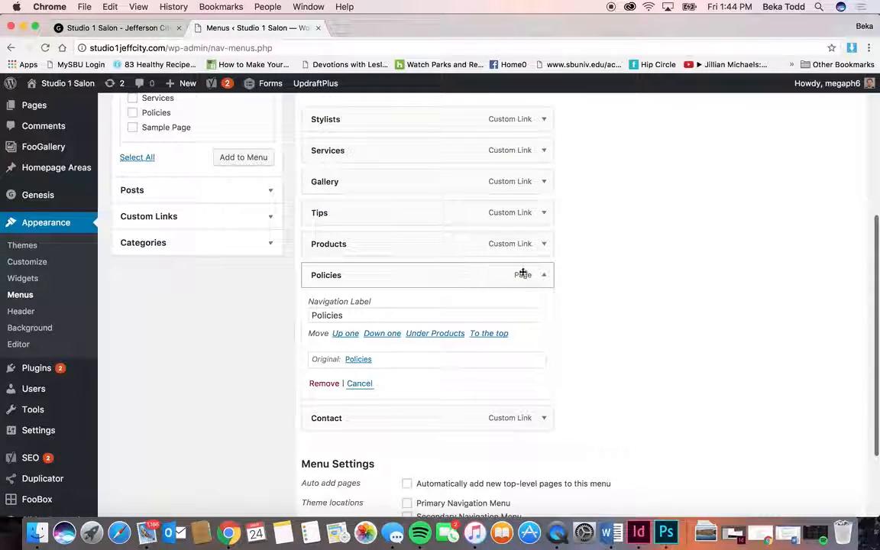
Step: Collapse the Policies menu item, and open the Custom Links options to show the URL and link text fields
click(536, 277)
click(229, 222)
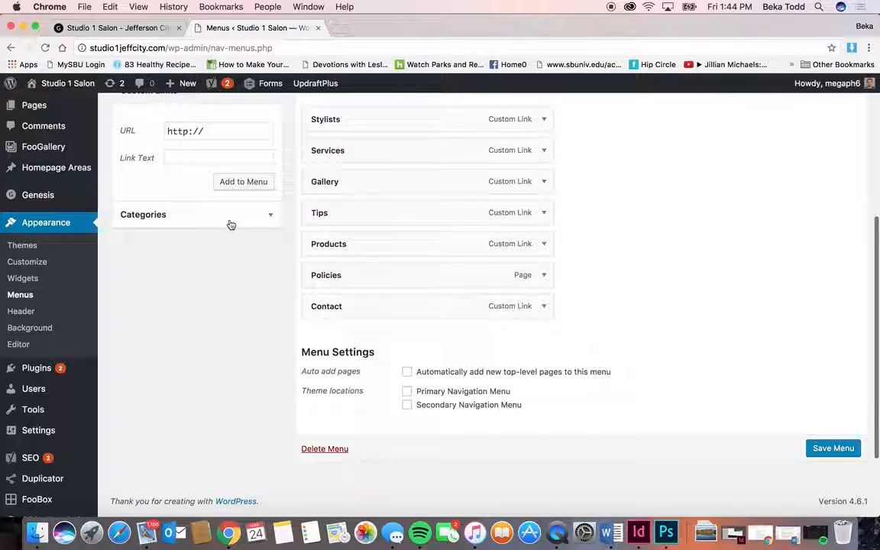
click(226, 133)
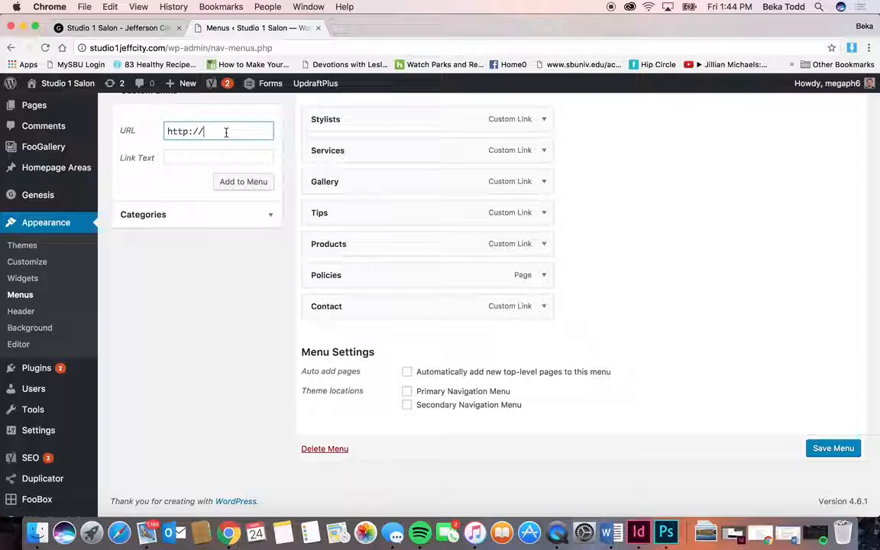
click(227, 160)
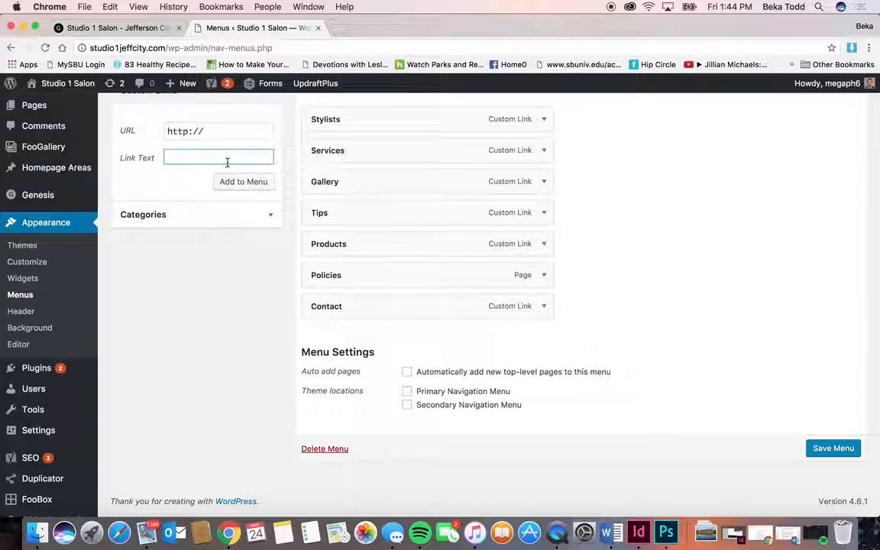
scroll(226, 162, up, 3)
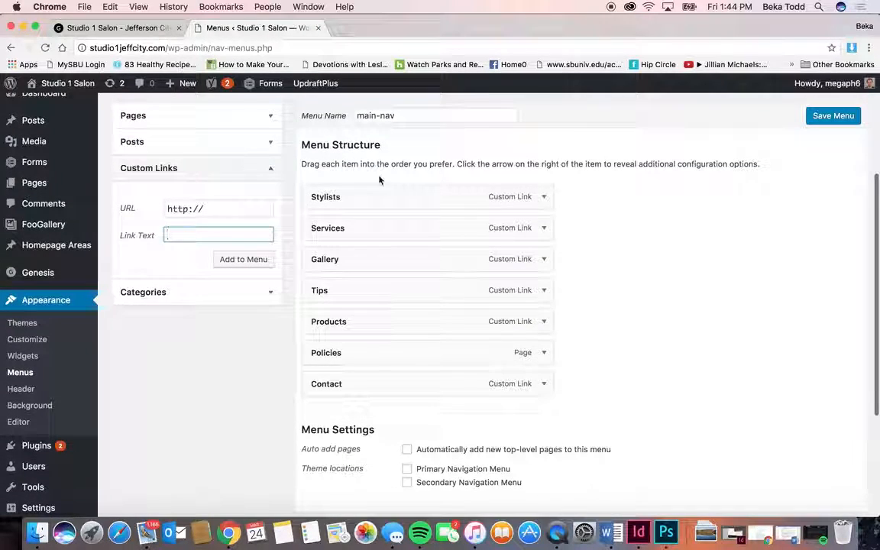
Step: Examine the navigation links in the live homepage's header, including the Gallery link
click(115, 27)
scroll(537, 210, up, 3)
scroll(537, 211, up, 10)
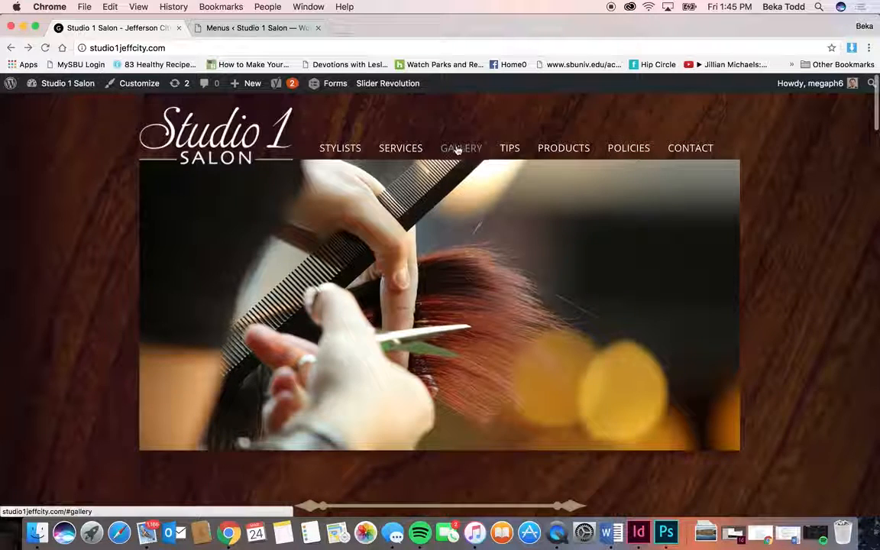
Step: Examine the Stylists menu item's URL and navigation label in the main-nav structure, and collapse the item
click(238, 27)
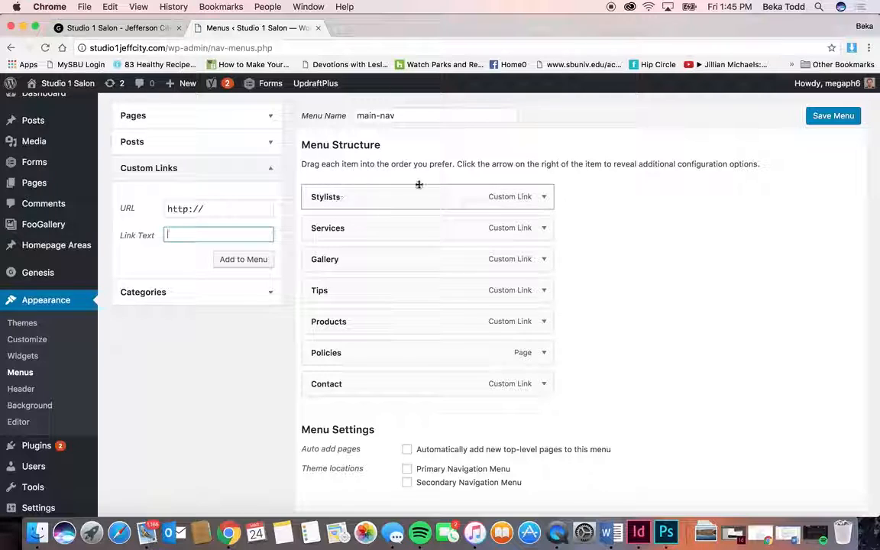
click(544, 197)
double_click(350, 272)
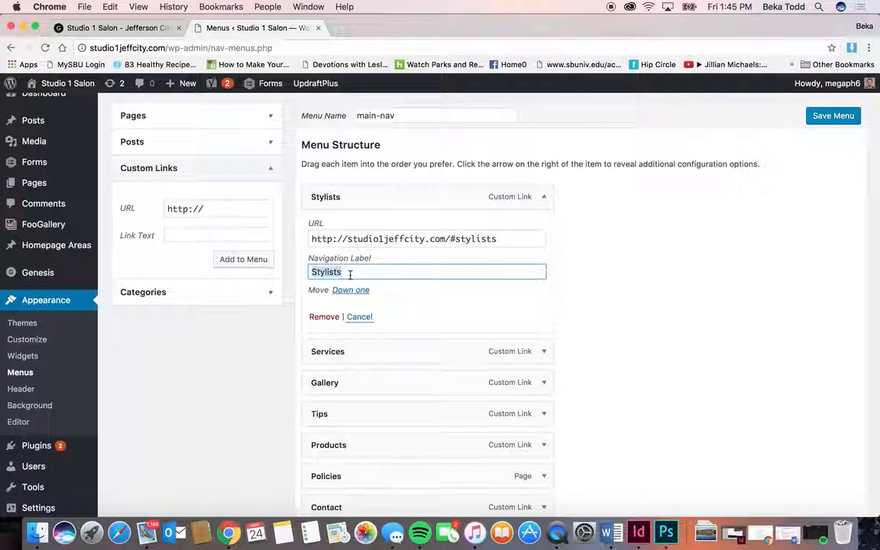
click(545, 198)
Step: Open the Users list, leaving the menu editor without saving its changes
scroll(622, 239, down, 1)
scroll(623, 239, up, 3)
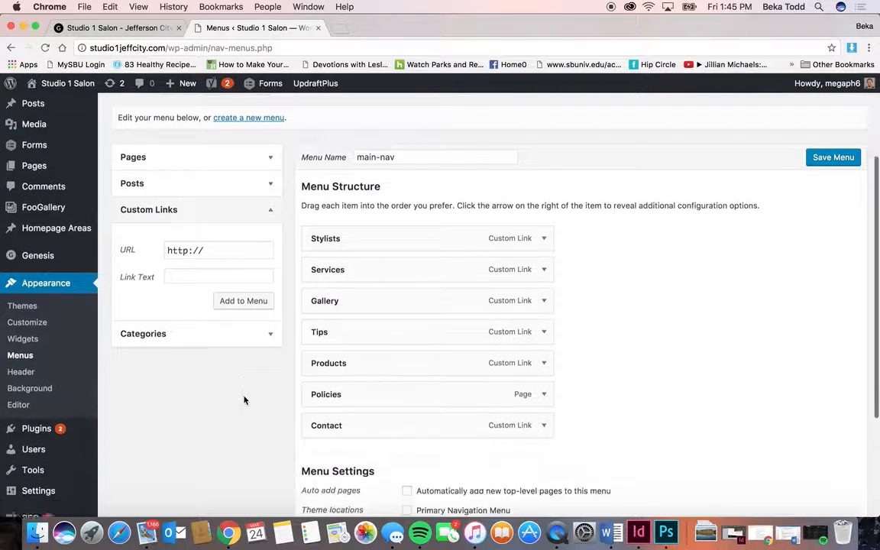
scroll(245, 400, down, 5)
scroll(244, 400, up, 1)
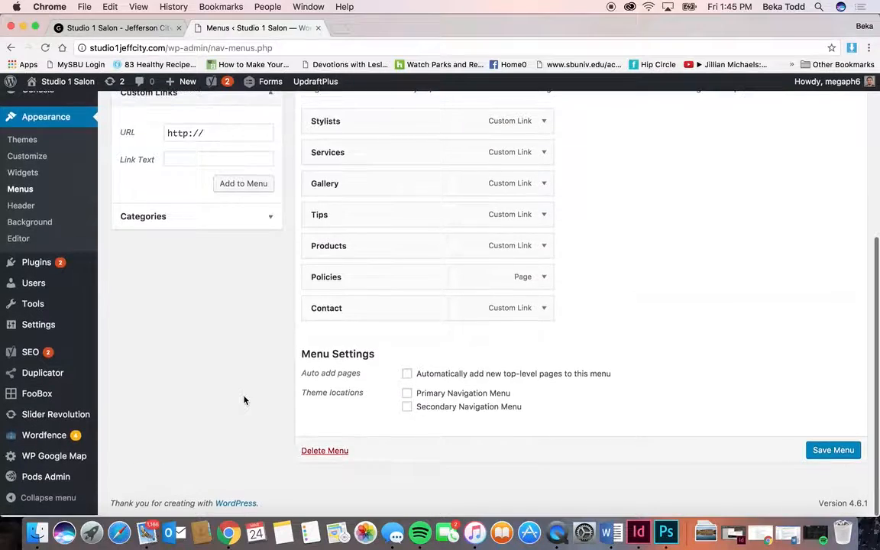
mouse_move(55, 278)
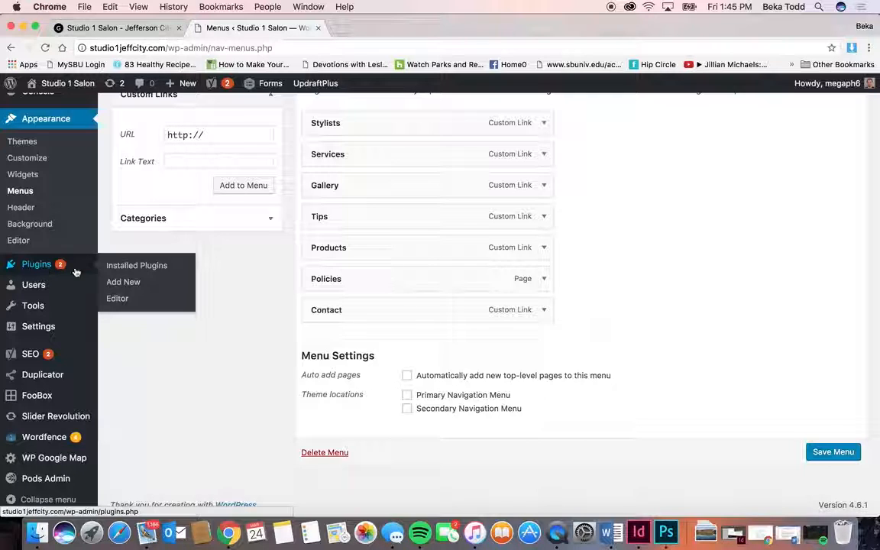
click(42, 285)
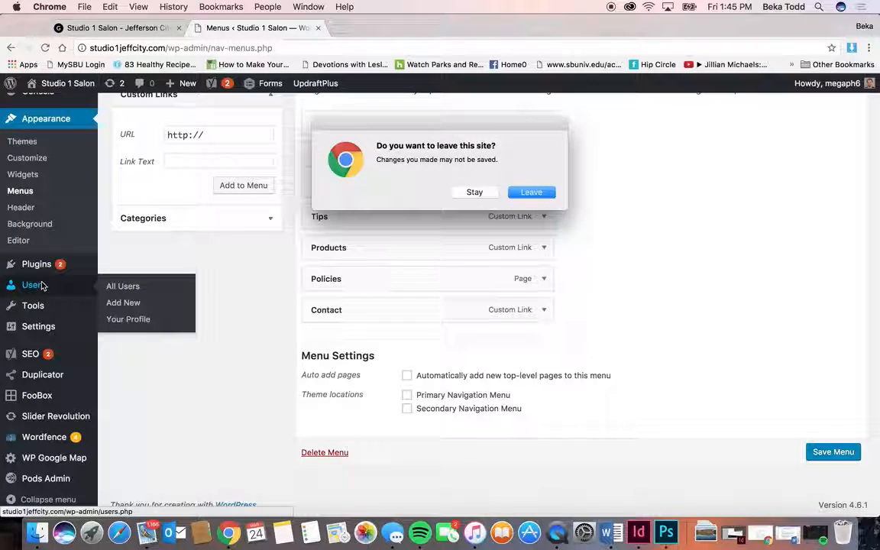
click(520, 192)
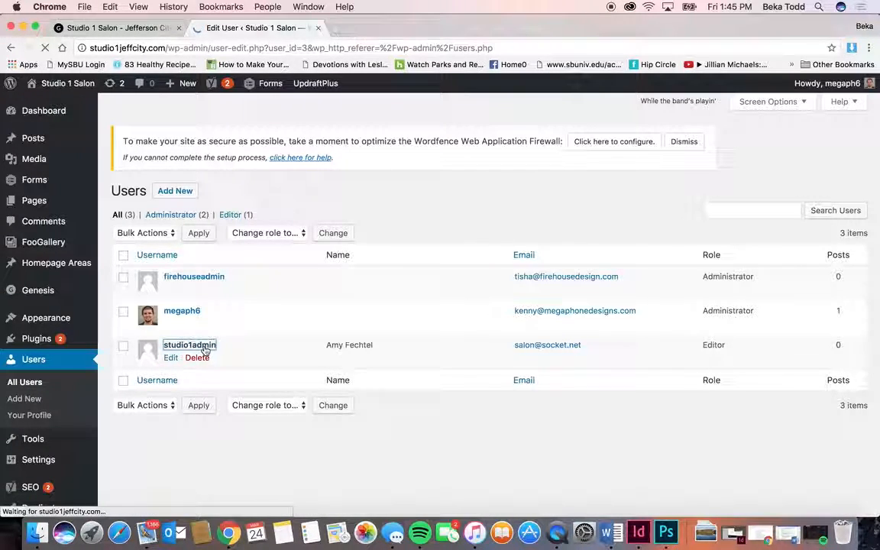
Step: Look through the Editor-role user's profile settings, and return to the list of all users to review the roles
scroll(332, 377, down, 10)
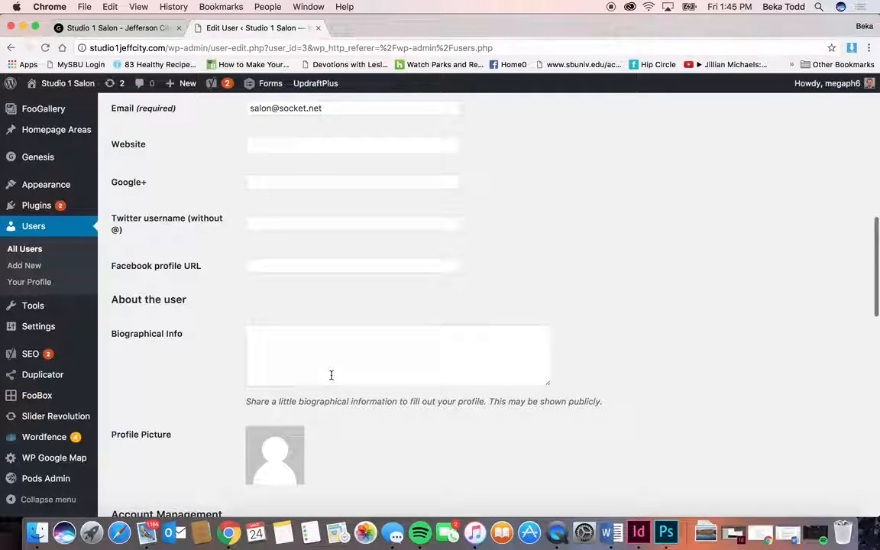
scroll(331, 375, up, 10)
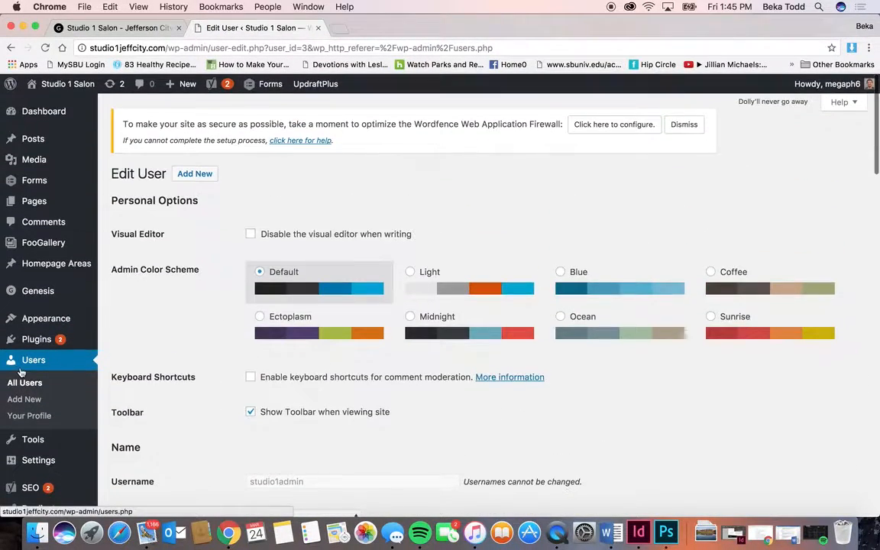
click(23, 382)
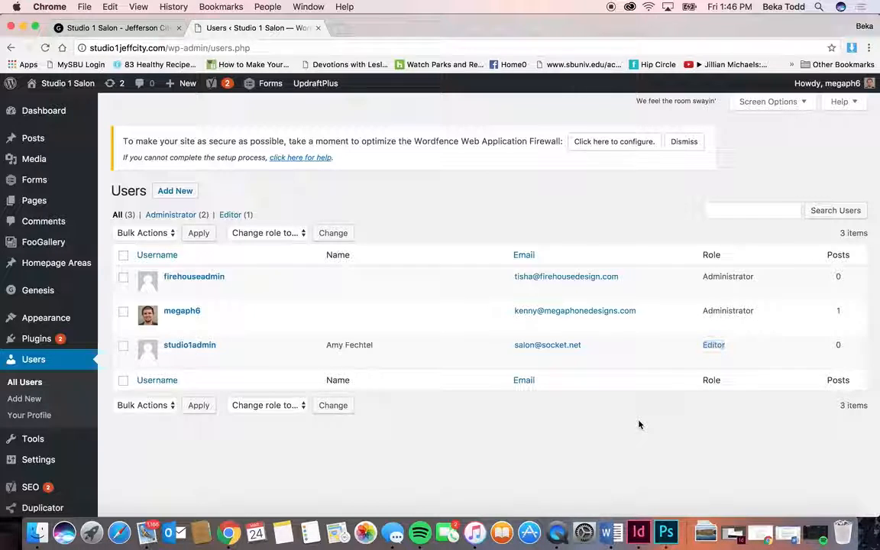
scroll(639, 424, down, 4)
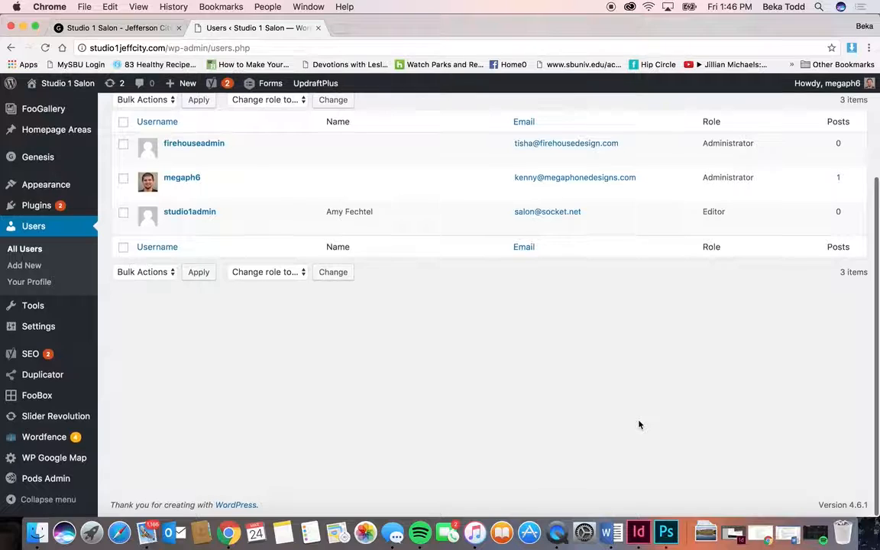
scroll(639, 424, up, 5)
scroll(639, 425, down, 2)
scroll(639, 425, down, 2)
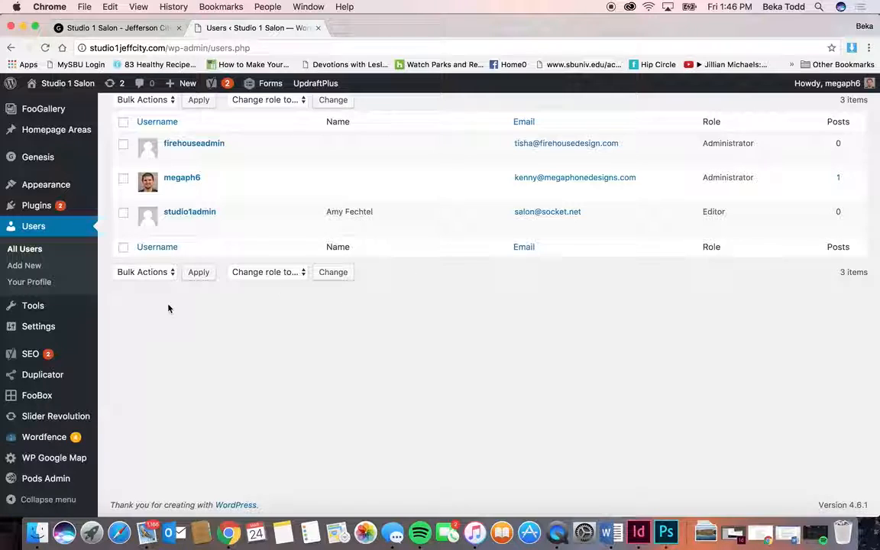
Step: Open FooBox's Getting Started page and look through its gallery and caption instructions
mouse_move(44, 307)
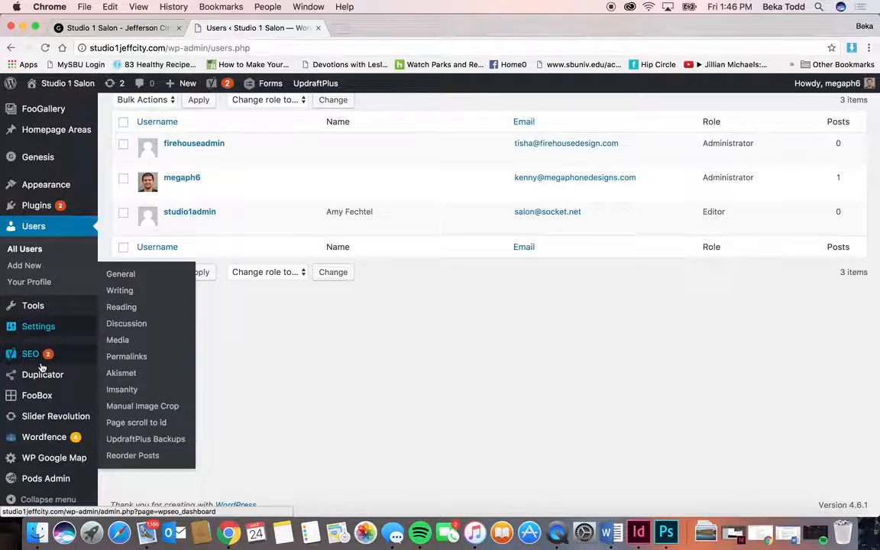
mouse_move(42, 375)
mouse_move(45, 396)
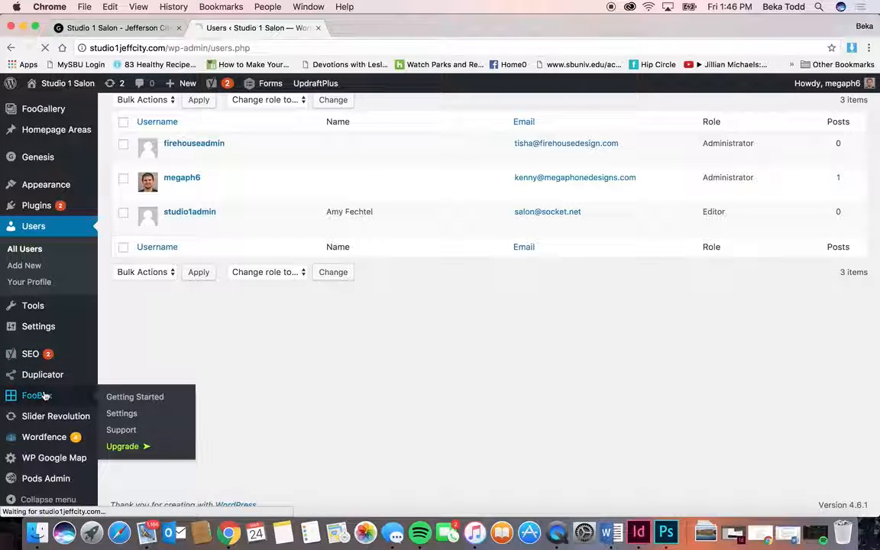
scroll(226, 403, down, 10)
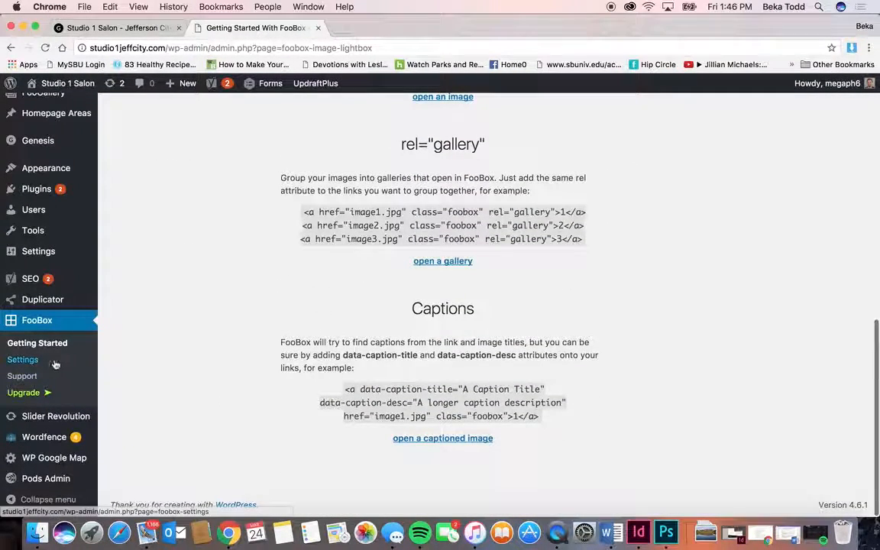
Step: Open the main slider in Slider Revolution's slide editor, after checking the slideshow on the live homepage
click(58, 419)
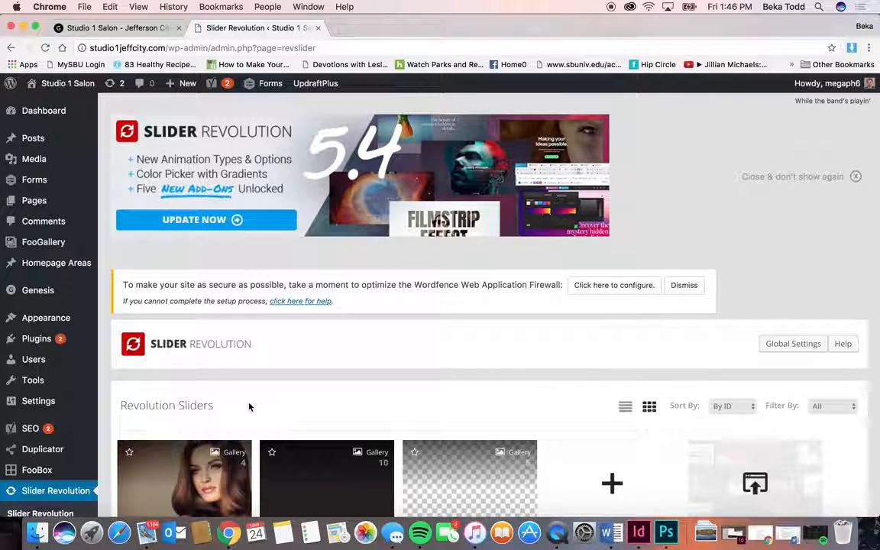
click(124, 27)
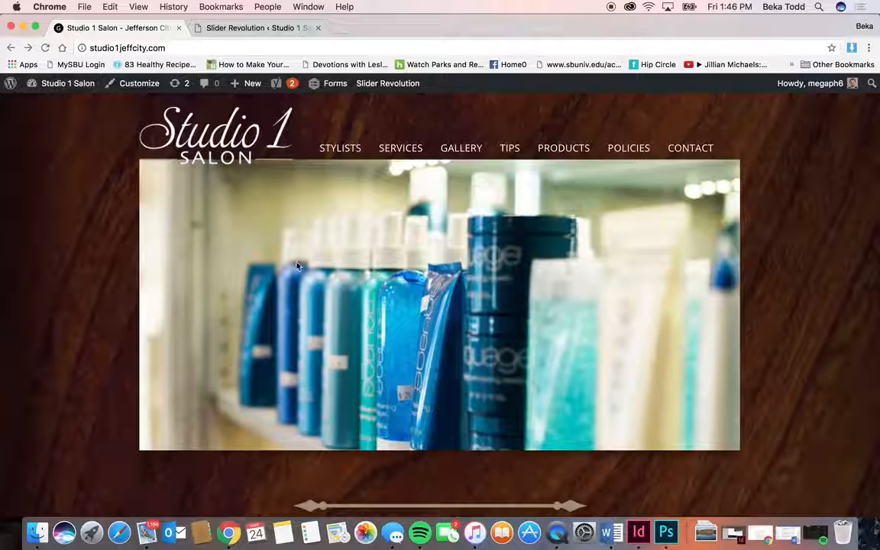
click(214, 28)
scroll(306, 320, down, 10)
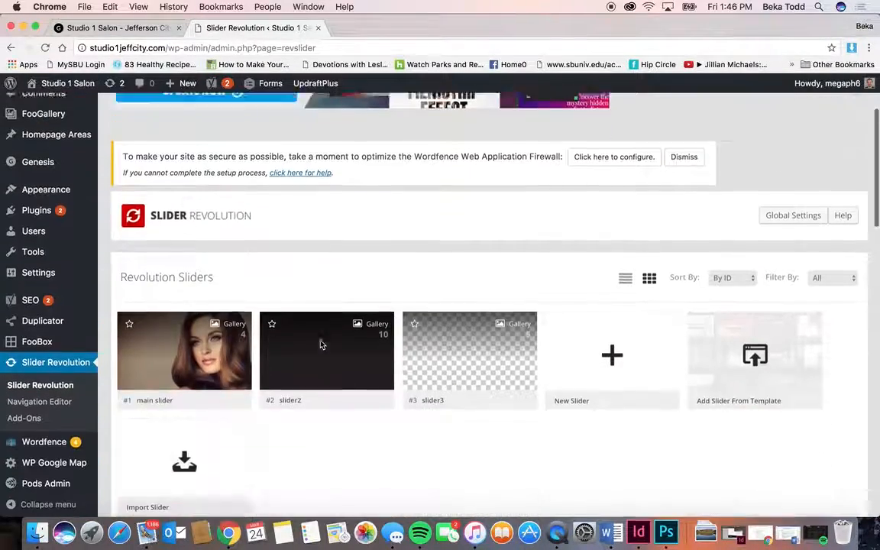
scroll(320, 345, down, 3)
scroll(320, 348, up, 6)
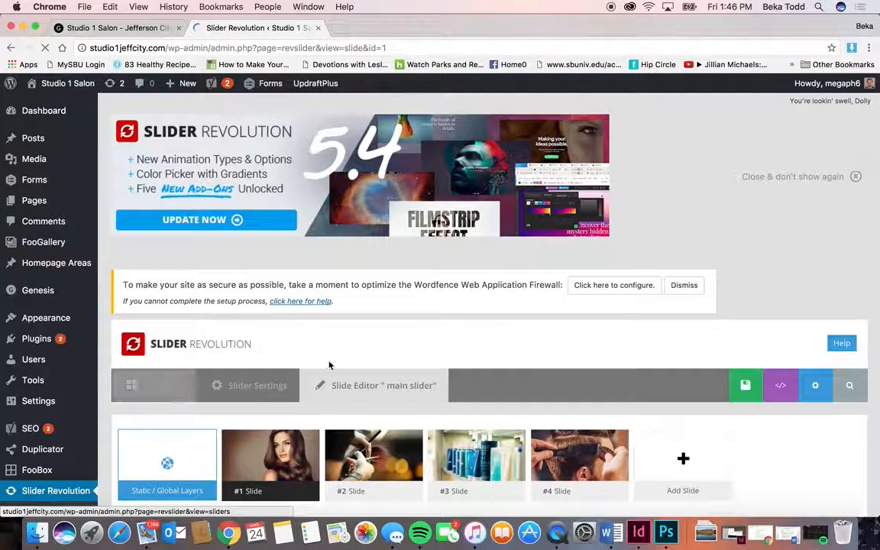
Step: Examine slide #1's background source options, text layers and animation timeline in the slide editor
scroll(329, 364, down, 10)
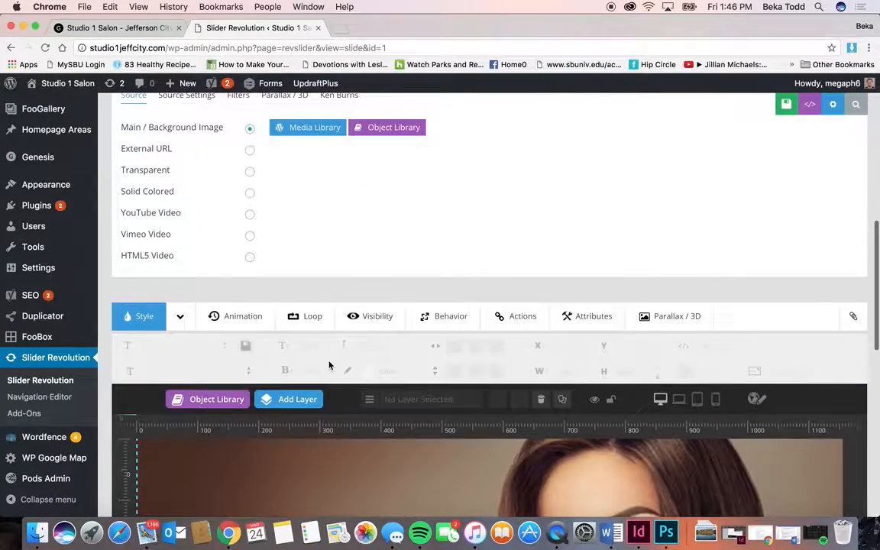
scroll(329, 361, up, 3)
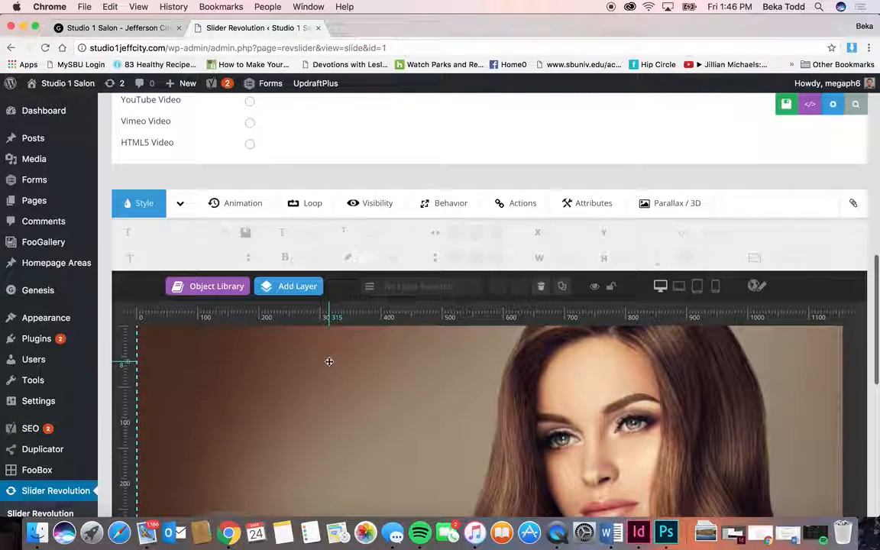
scroll(330, 361, down, 3)
scroll(329, 362, down, 3)
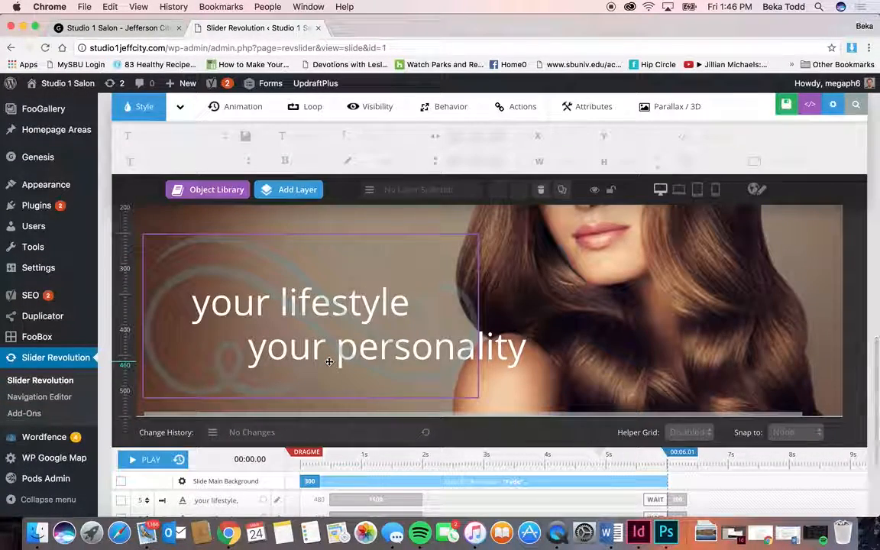
scroll(316, 301, up, 10)
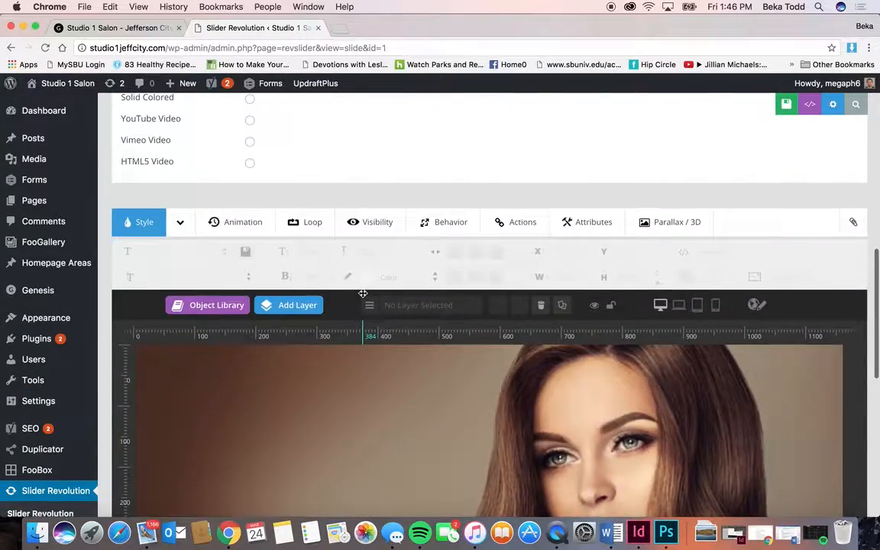
Step: Open slide #2 of the main slider and compare its scissors image with the live homepage slideshow
click(340, 116)
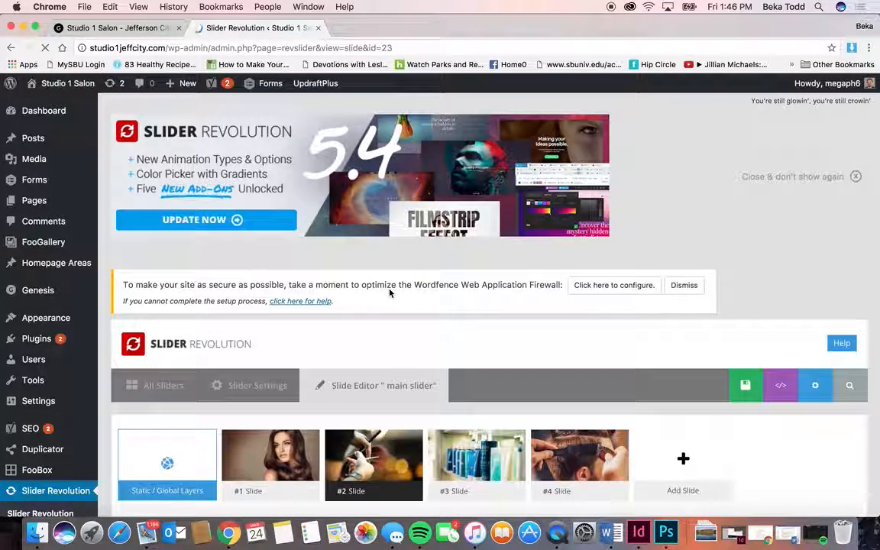
scroll(390, 292, down, 10)
scroll(408, 369, down, 3)
click(118, 31)
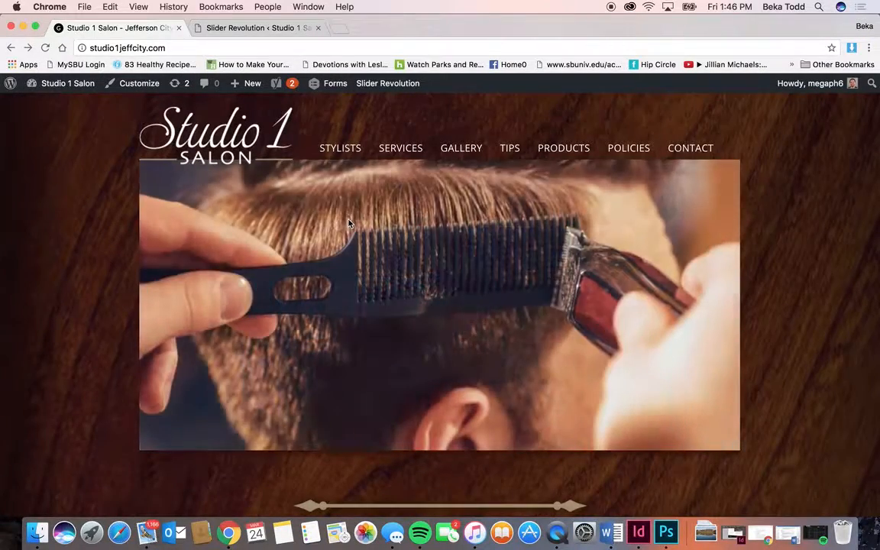
click(280, 29)
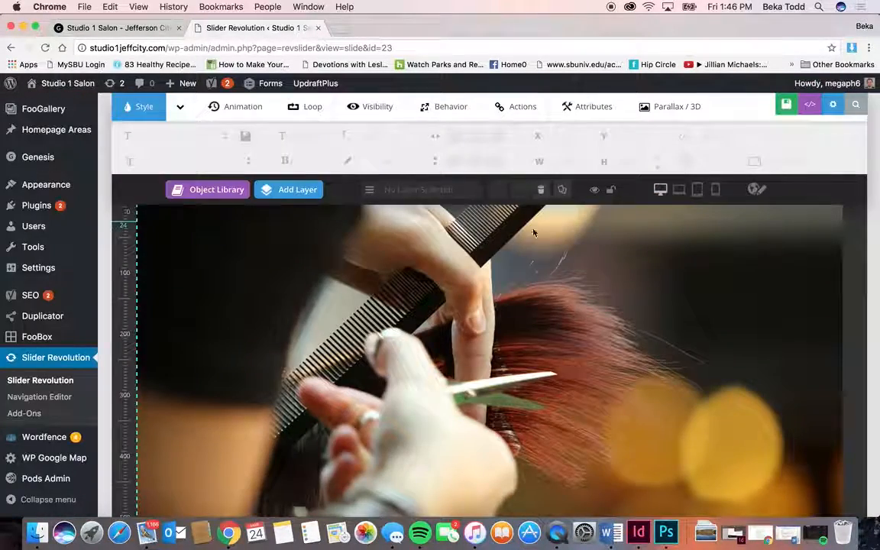
Step: Add a blank slide to the main slider, set its source to Main / Background Image, and open the Media Library
scroll(530, 229, up, 10)
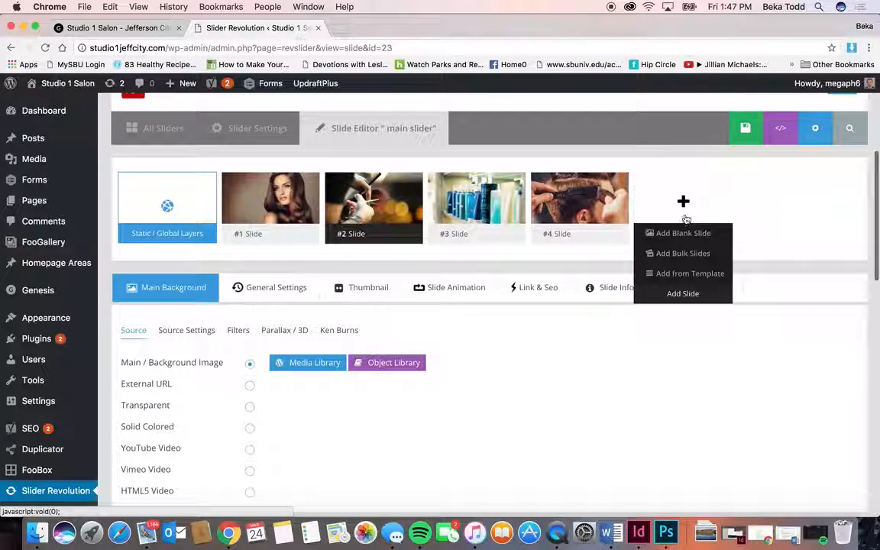
click(686, 233)
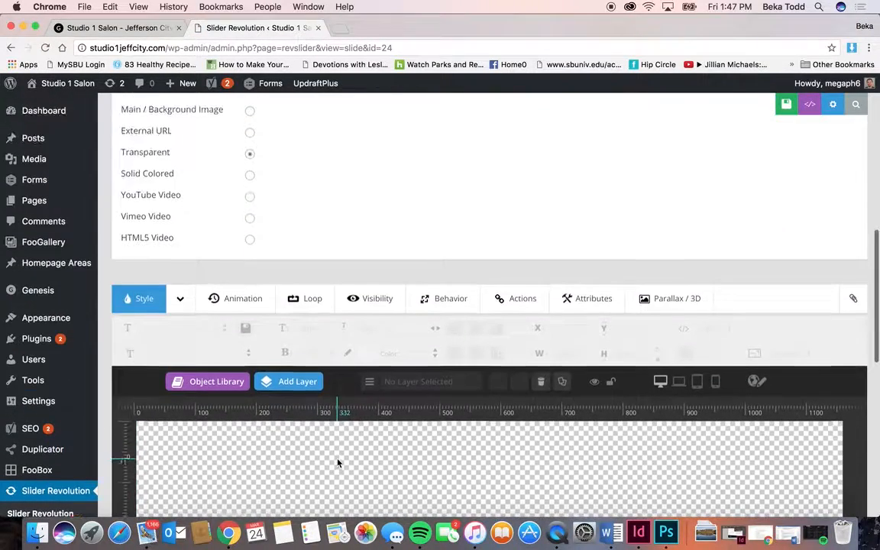
click(249, 127)
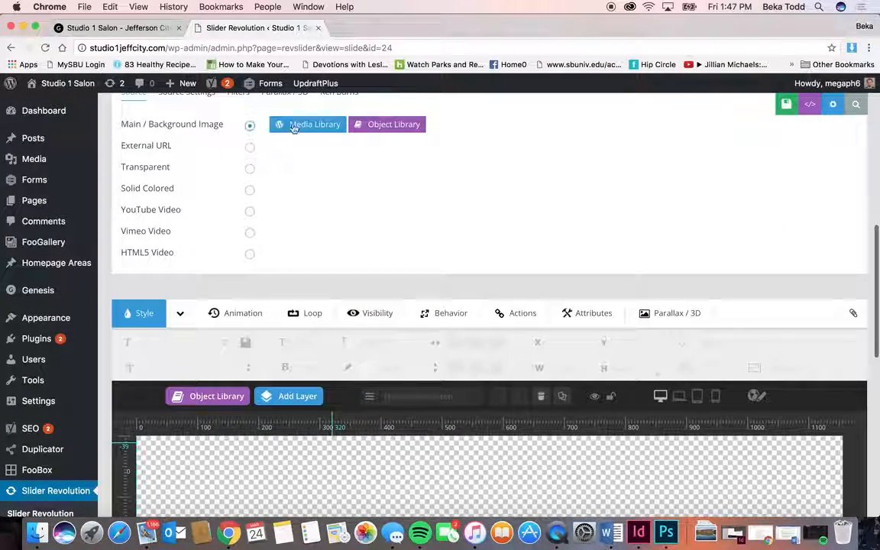
click(311, 125)
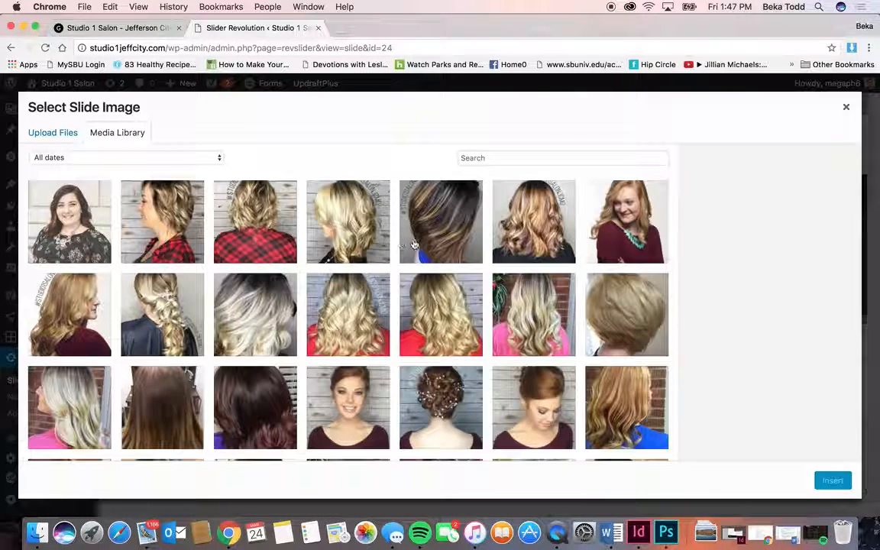
click(413, 244)
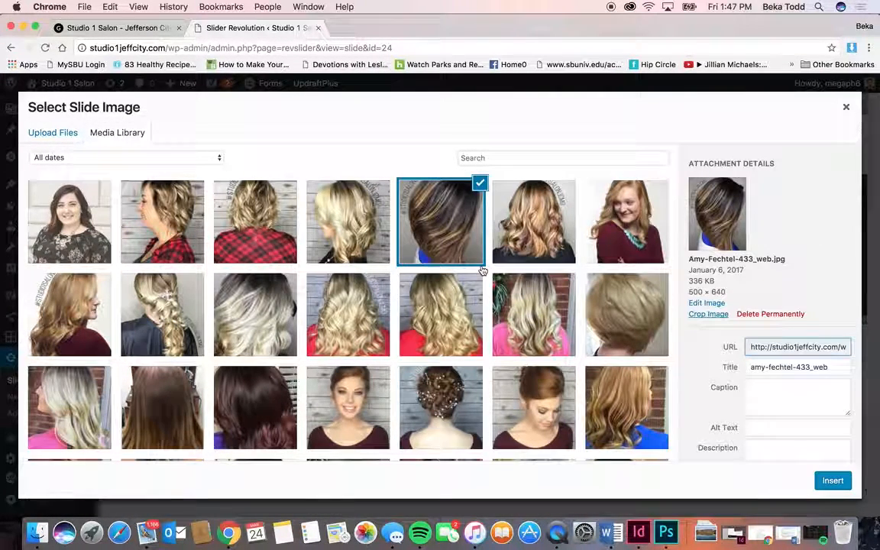
click(529, 321)
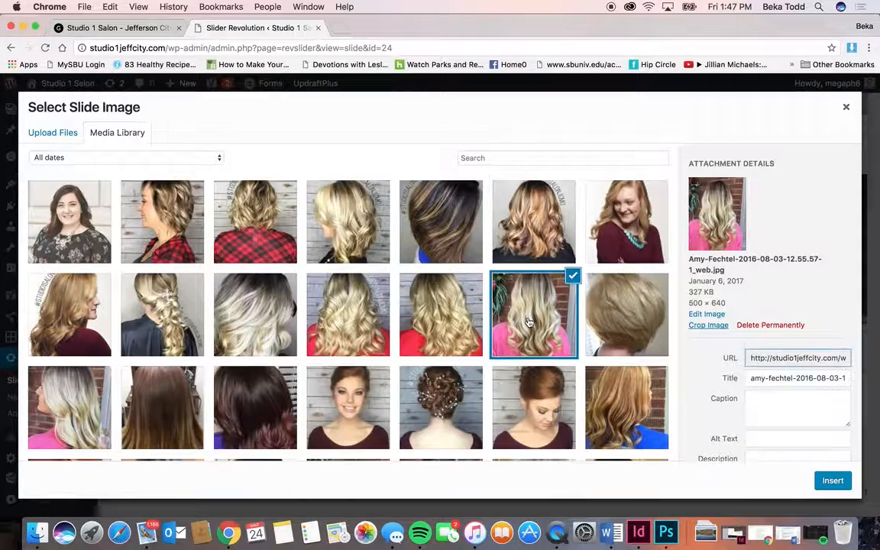
click(549, 393)
Step: Insert the image3 photo of a man's comb-and-clipper haircut from the Media Library as slide #5's background
scroll(552, 394, down, 5)
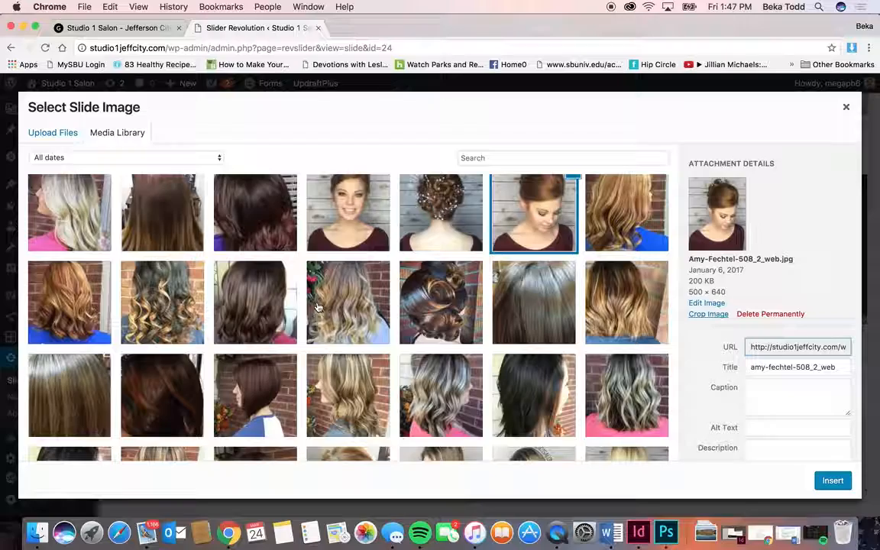
scroll(318, 306, down, 10)
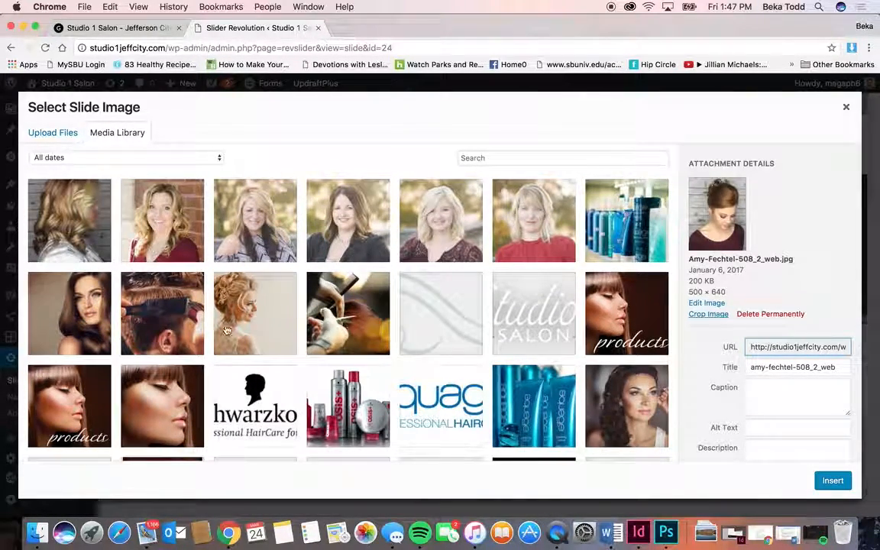
click(192, 327)
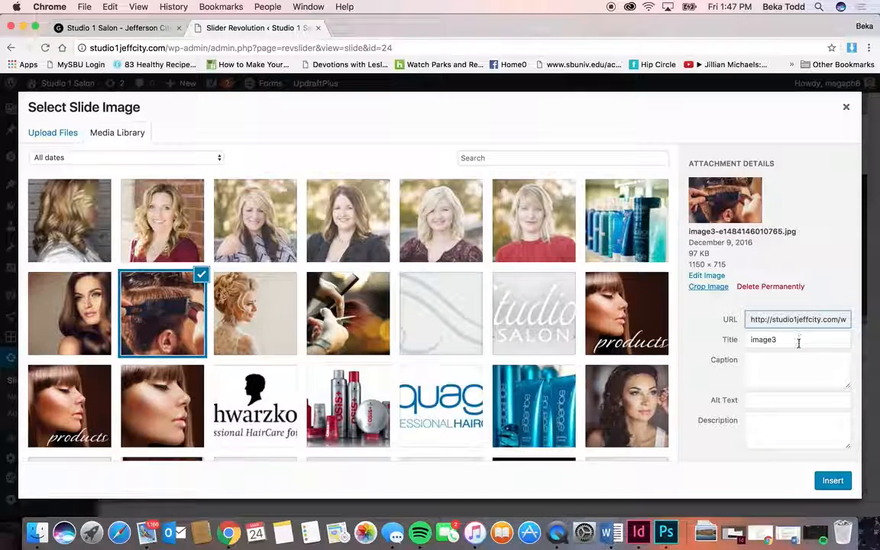
click(842, 483)
scroll(626, 347, down, 5)
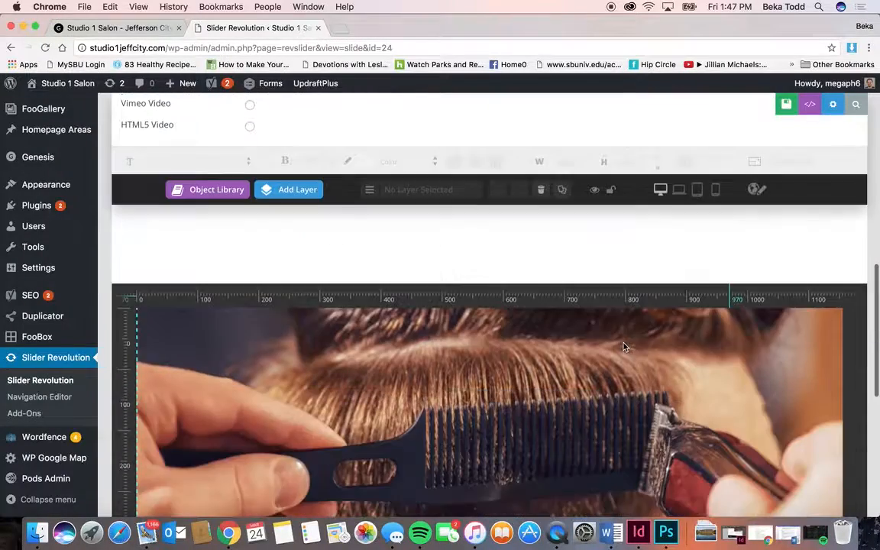
scroll(623, 348, down, 4)
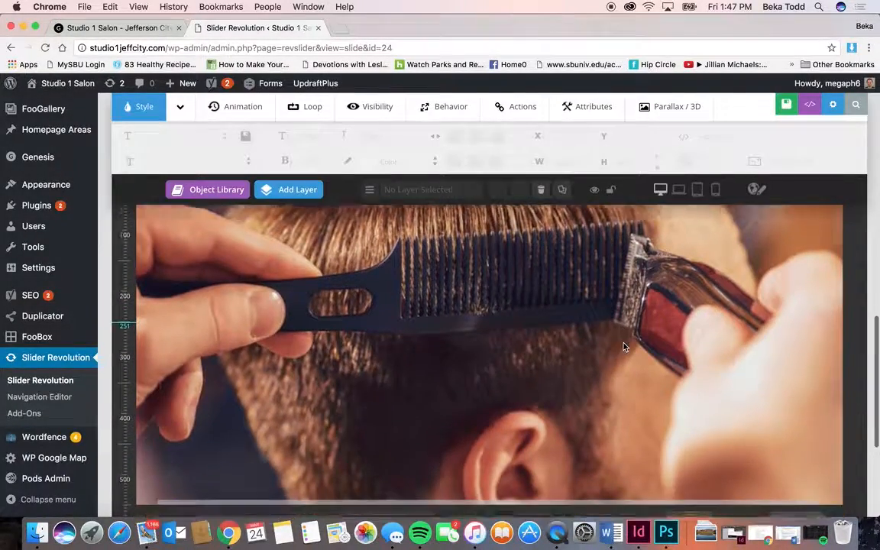
Step: Enable Ken Burns / Pan Zoom on slide #5 with a scale from 100 to 110%, save the slide, and check its preview
scroll(623, 347, up, 8)
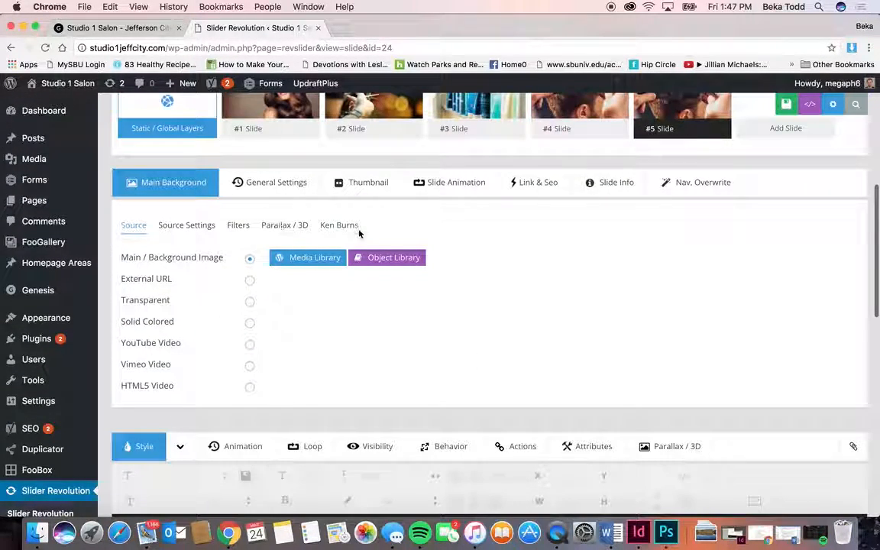
click(355, 230)
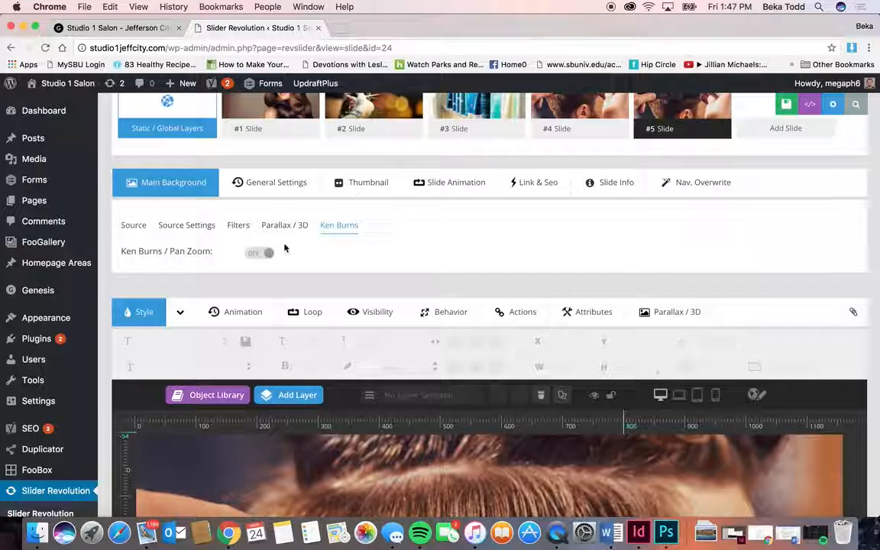
click(262, 254)
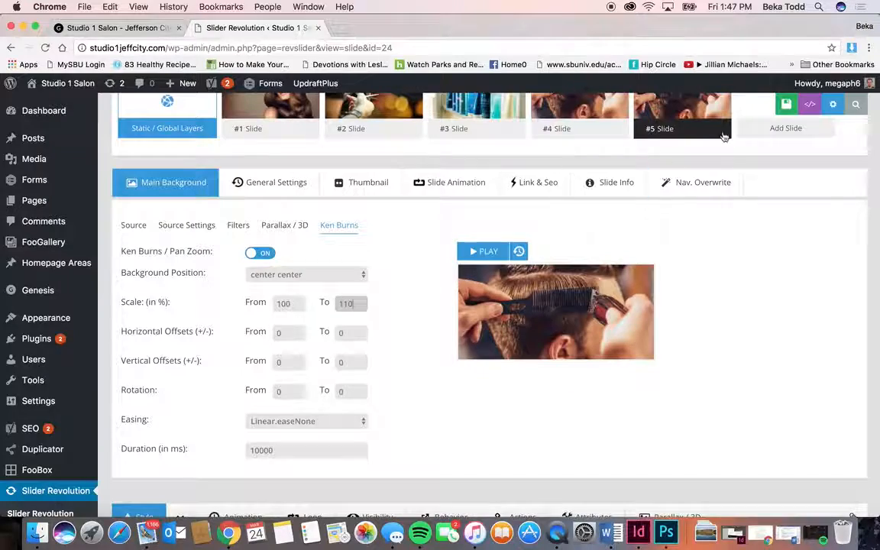
click(782, 109)
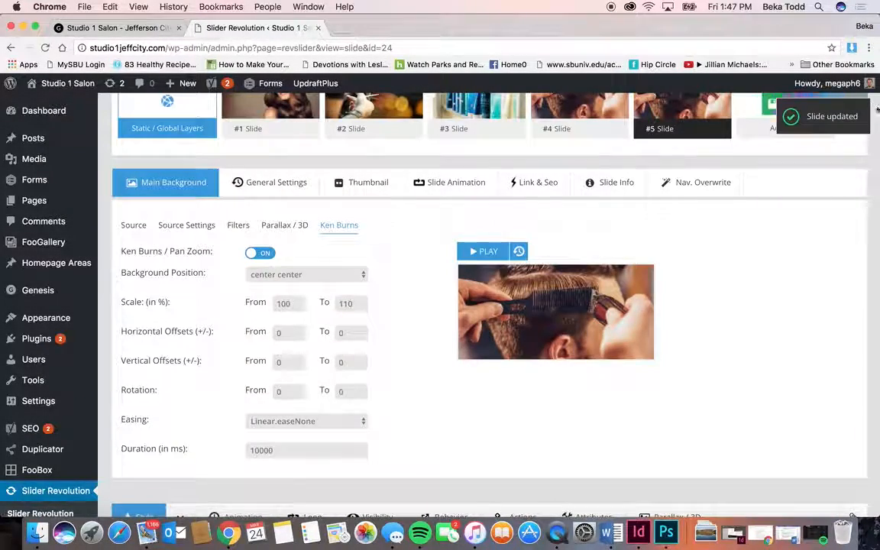
click(836, 106)
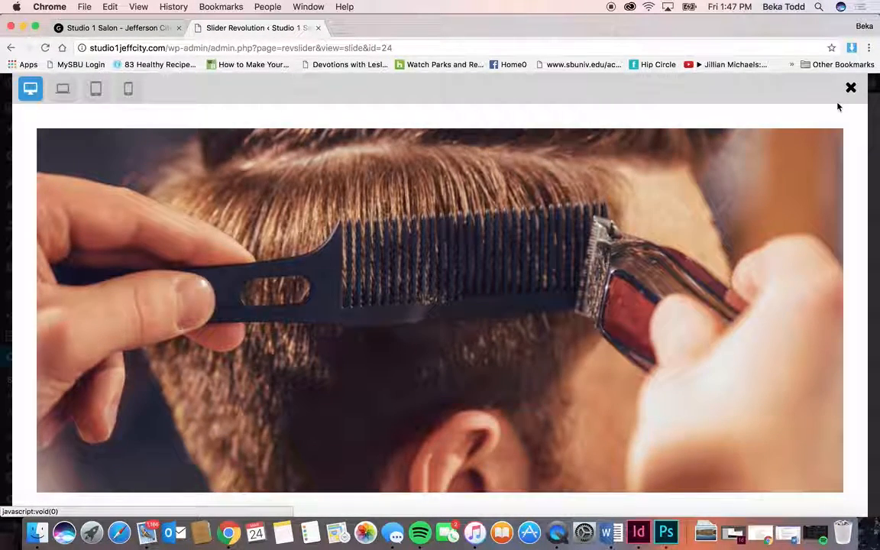
click(850, 90)
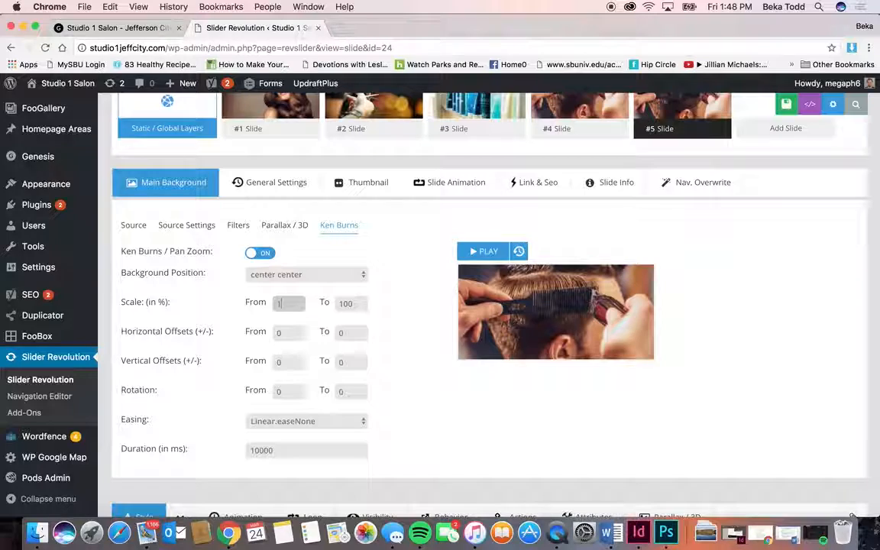
Step: Set the Ken Burns scale from 110 to 100%, save the slide, and play the effect's preview
click(770, 109)
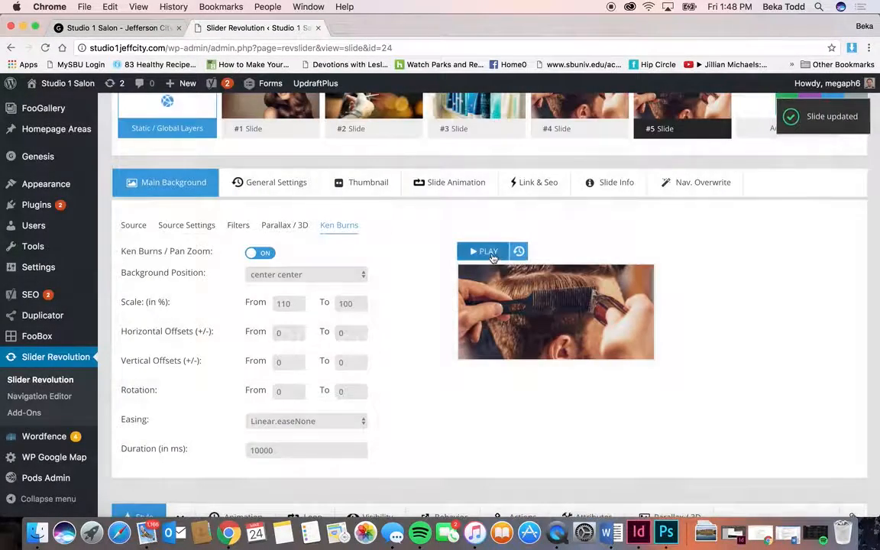
click(489, 254)
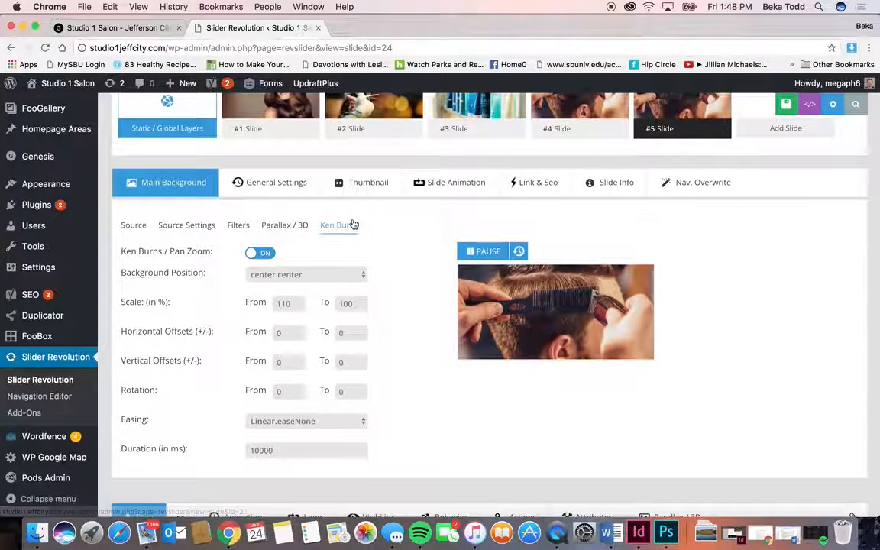
Step: Try the left top and center bottom Ken Burns background positions, settle on right top, and save the slide
click(321, 277)
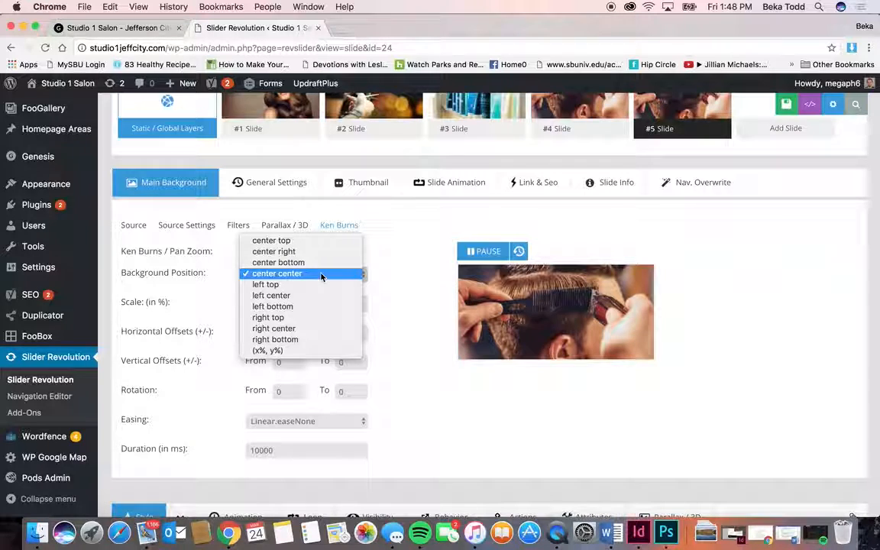
click(321, 286)
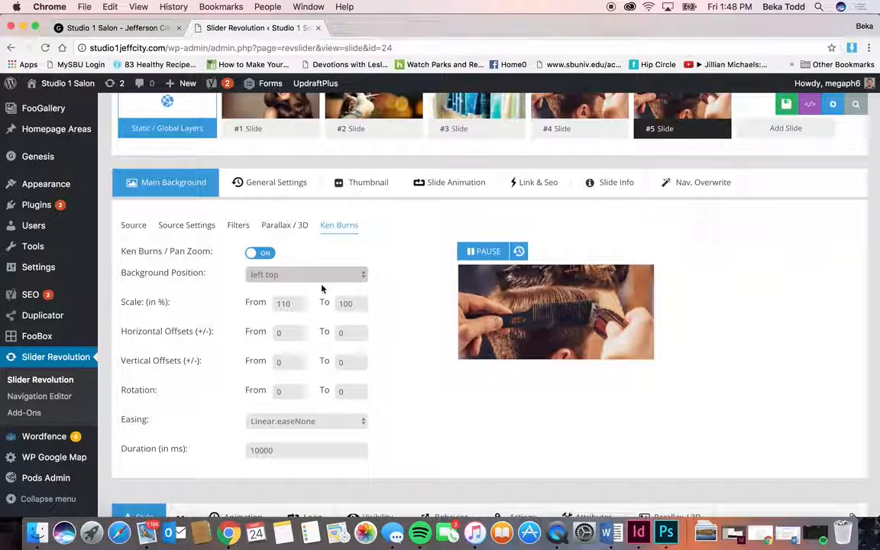
click(343, 279)
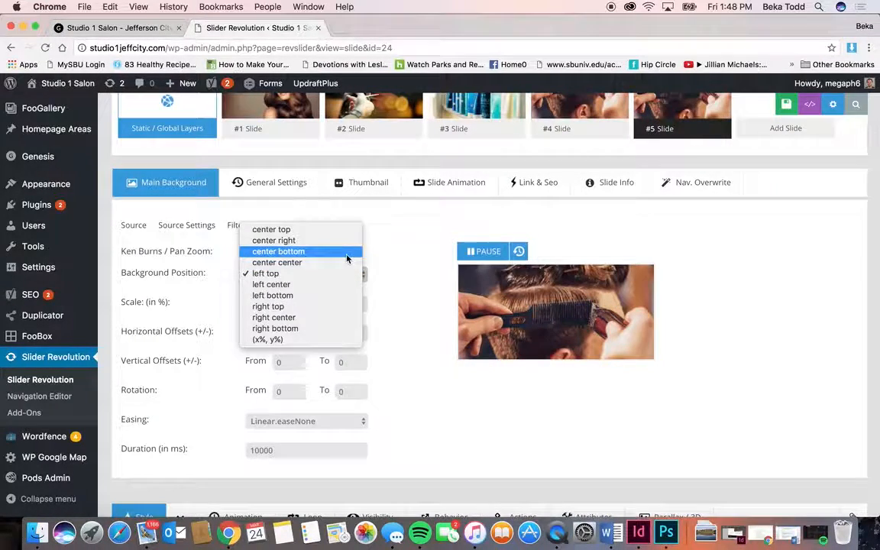
click(346, 250)
click(336, 275)
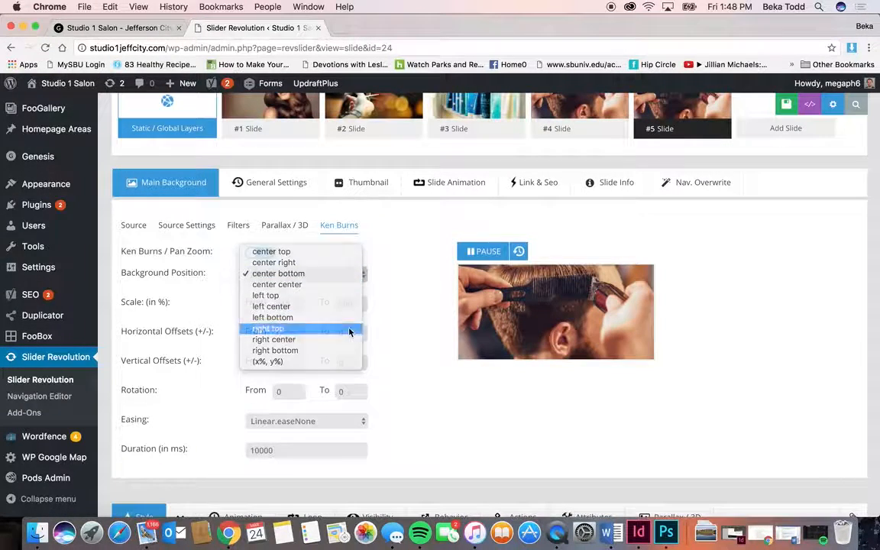
click(349, 332)
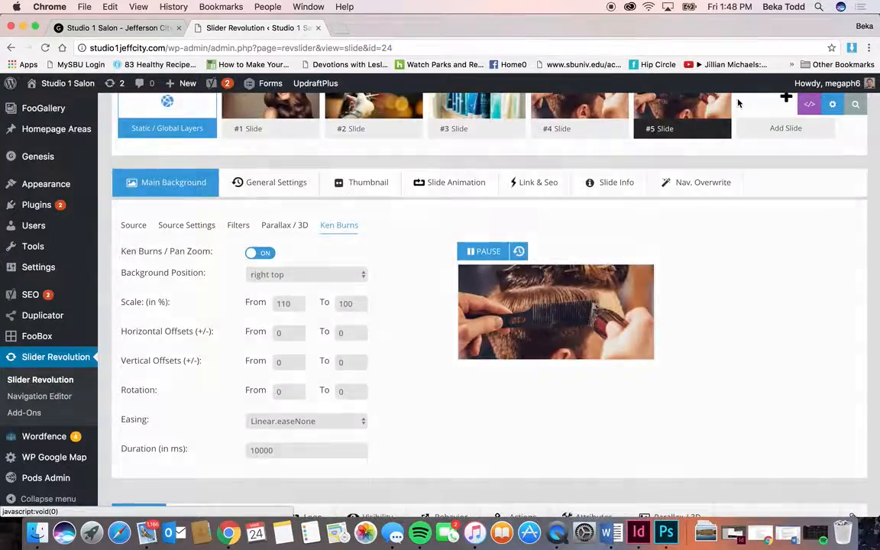
click(785, 111)
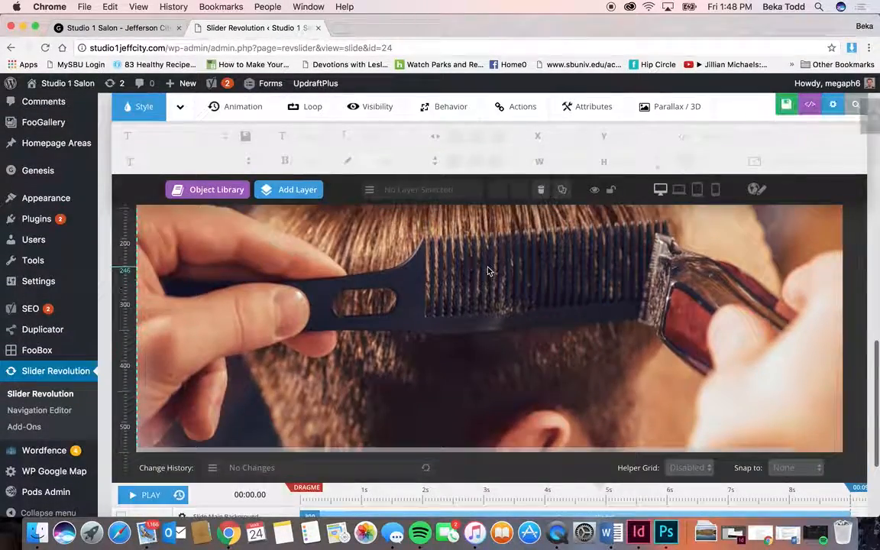
Step: Add a Text/Html layer to slide #5 reading "Check out this new hairstyle!"
scroll(458, 252, up, 2)
mouse_move(291, 190)
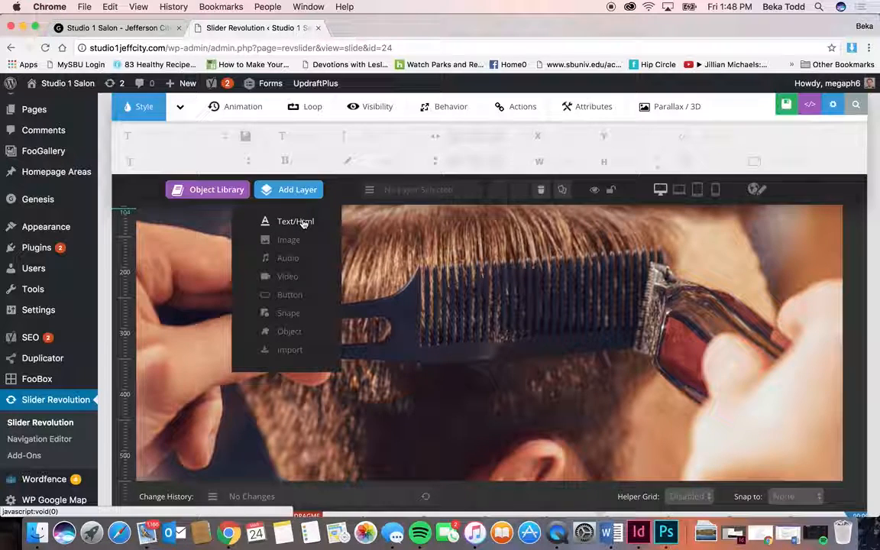
click(303, 222)
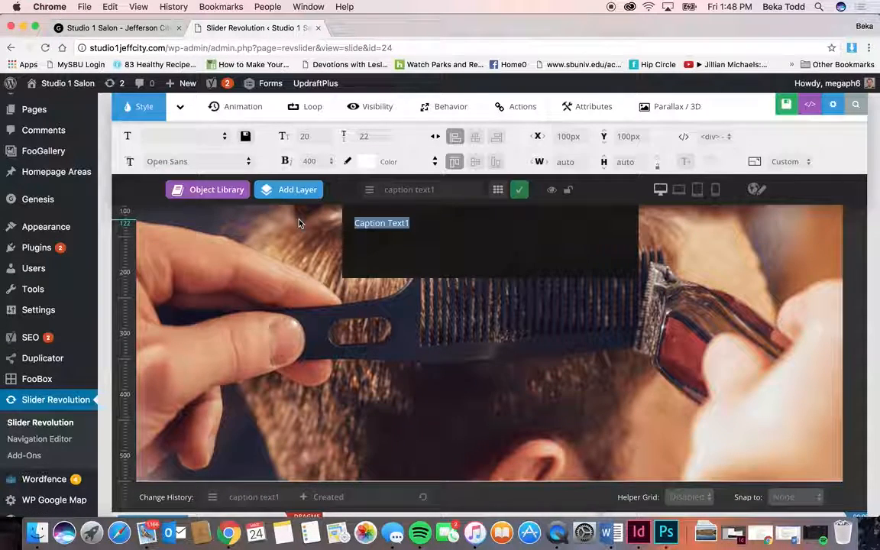
text(Check out this new hairstyle!)
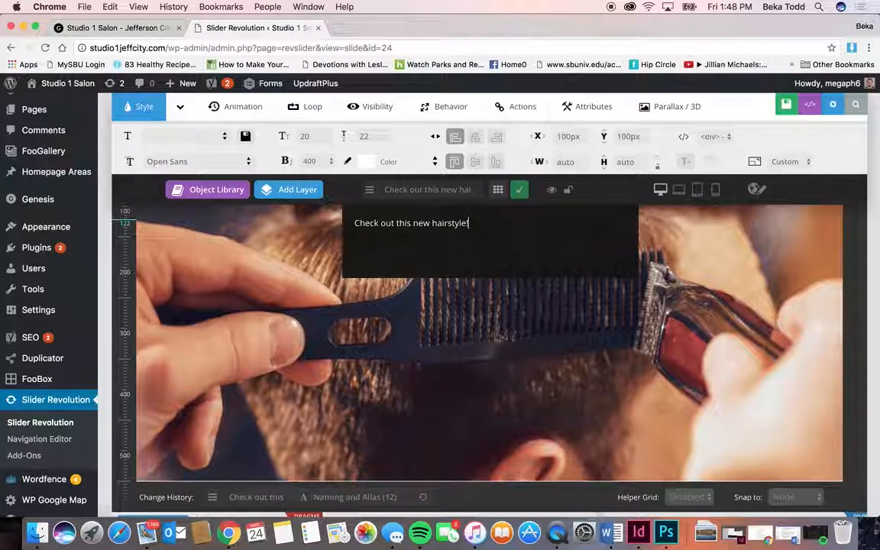
click(517, 191)
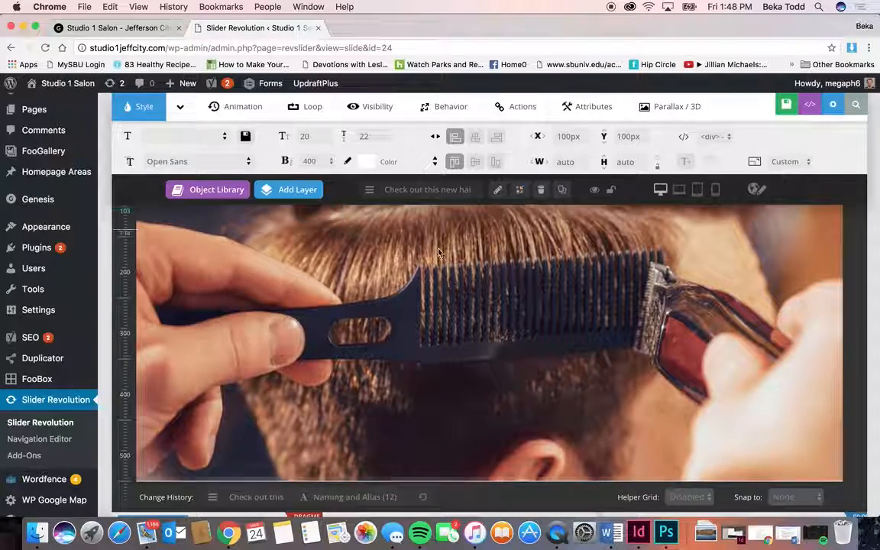
Step: Format the hairstyle caption in Lato with a 65 px font size and 65 px line height
scroll(431, 258, up, 2)
scroll(431, 258, up, 1)
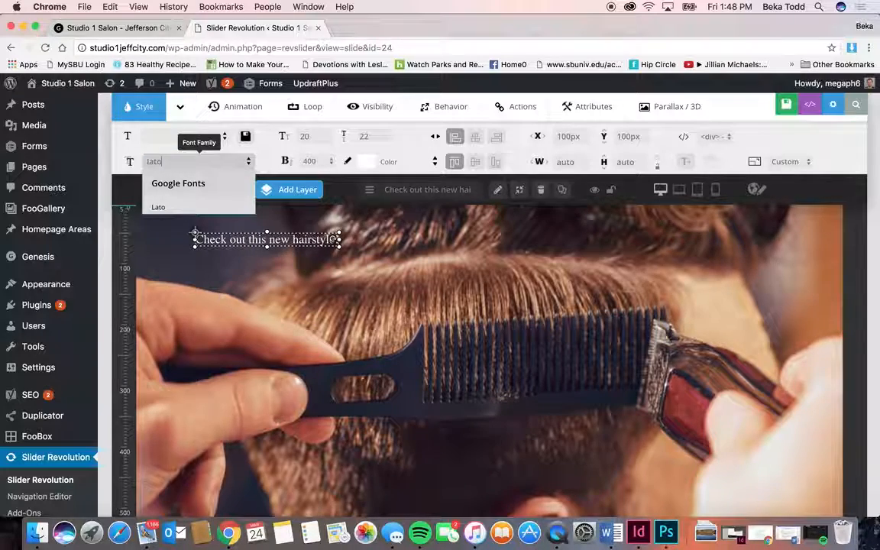
click(223, 206)
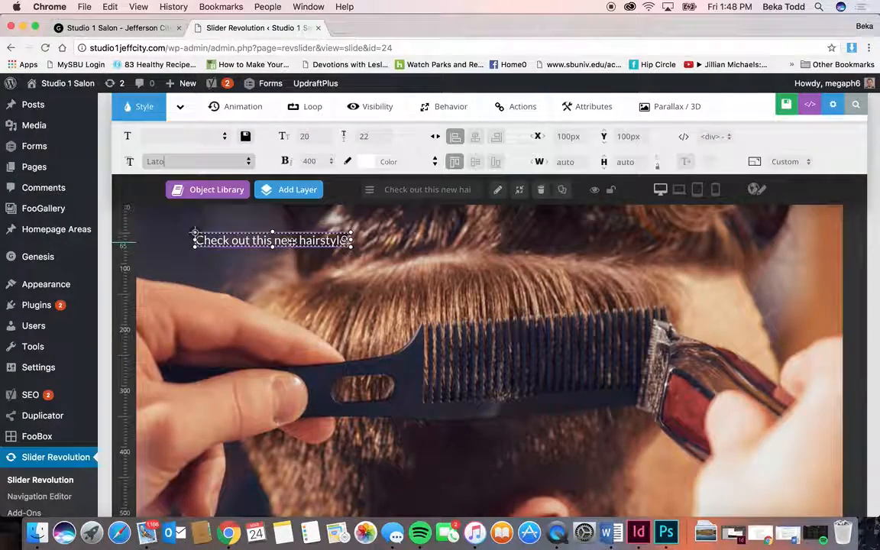
click(308, 136)
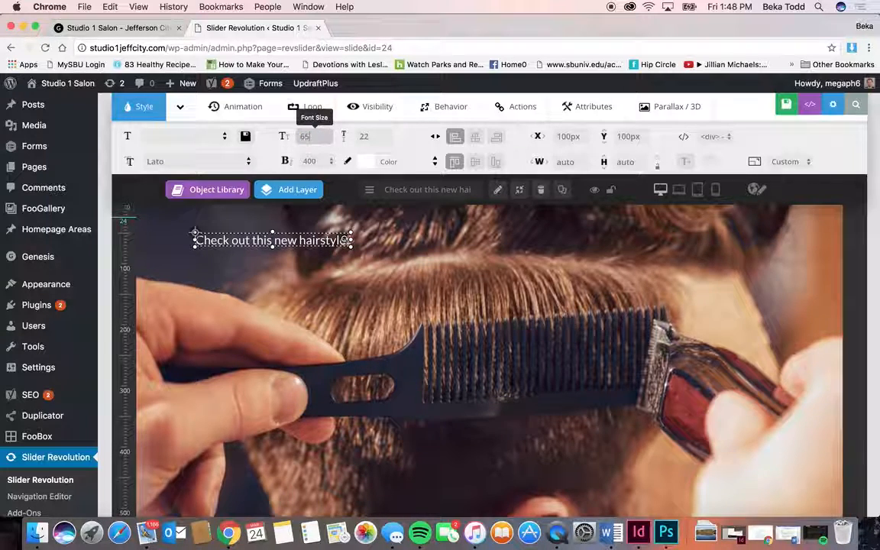
click(364, 136)
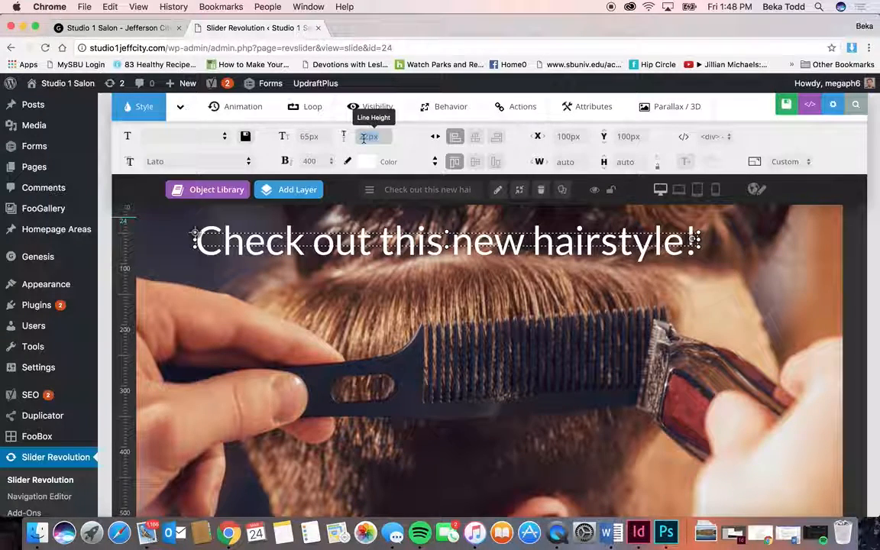
text(65)
key(Return)
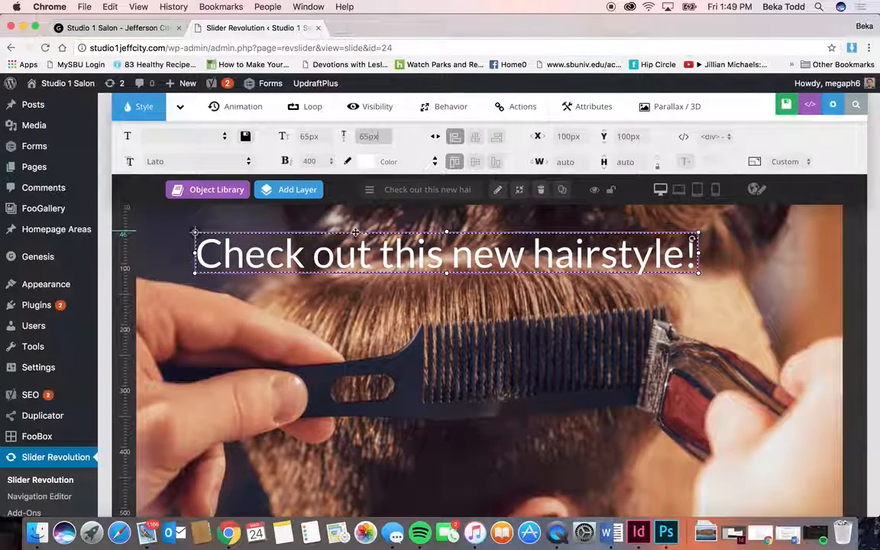
Step: Center the caption layer horizontally and vertically on the slide, and set its font weight to 300 after trying 700
click(475, 136)
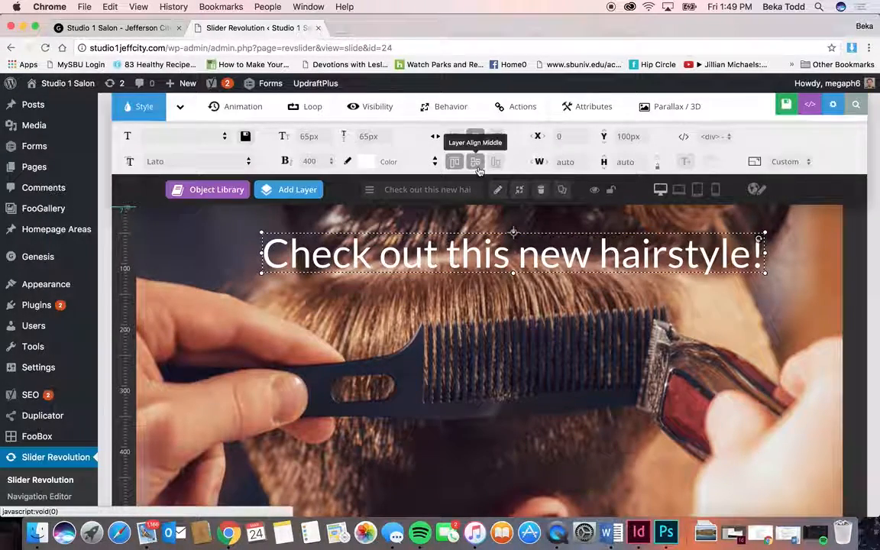
click(475, 161)
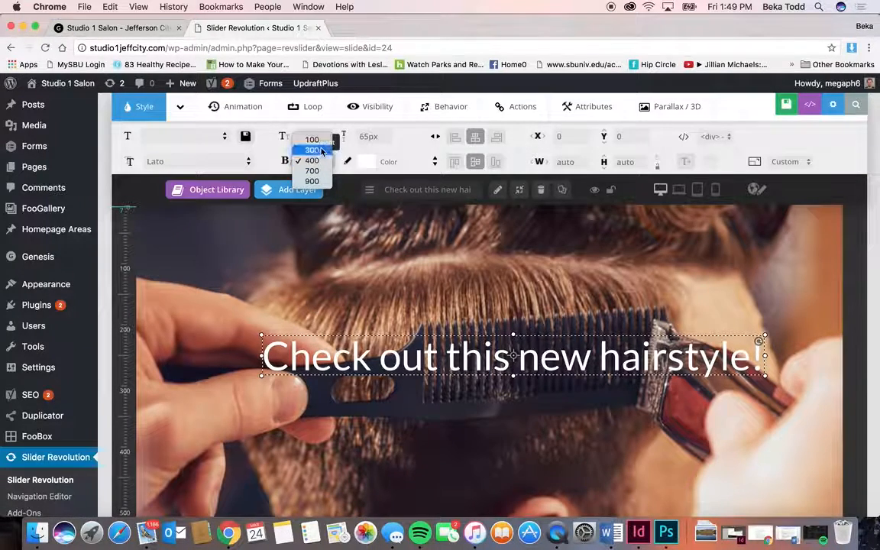
click(330, 164)
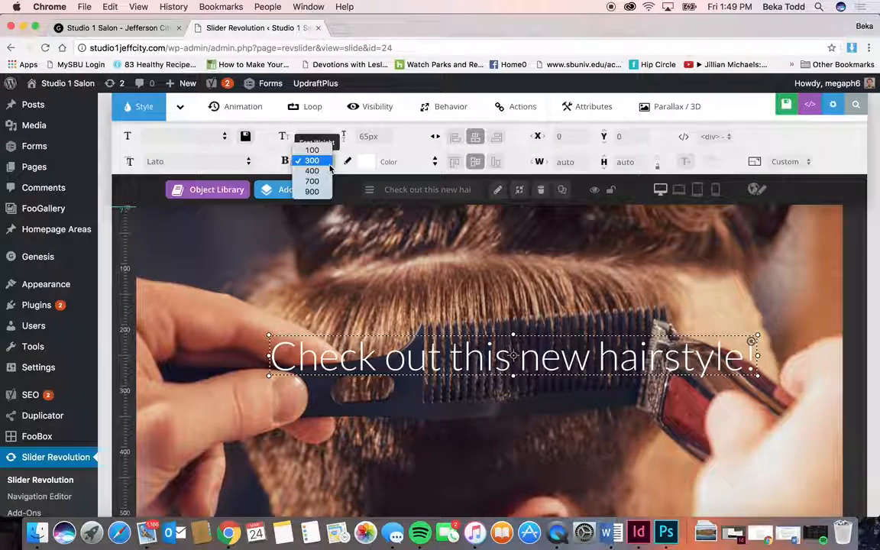
click(329, 182)
click(328, 163)
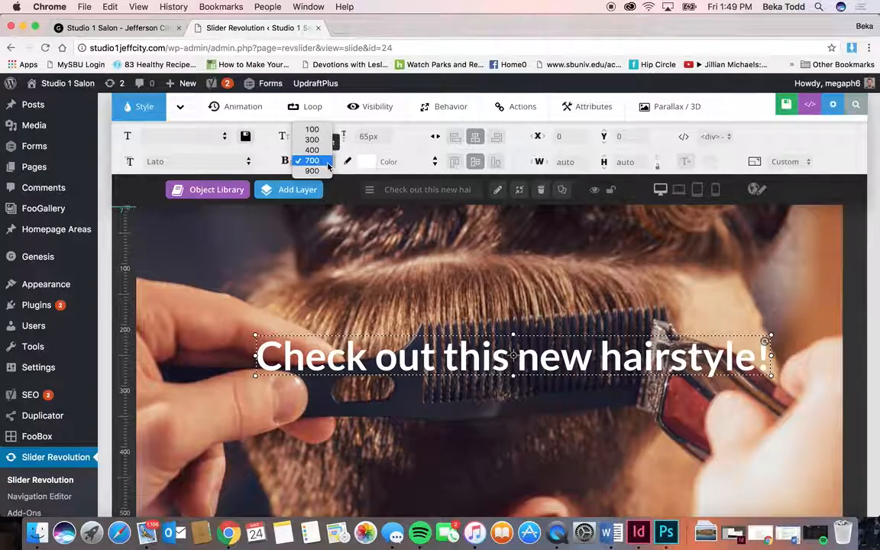
click(311, 139)
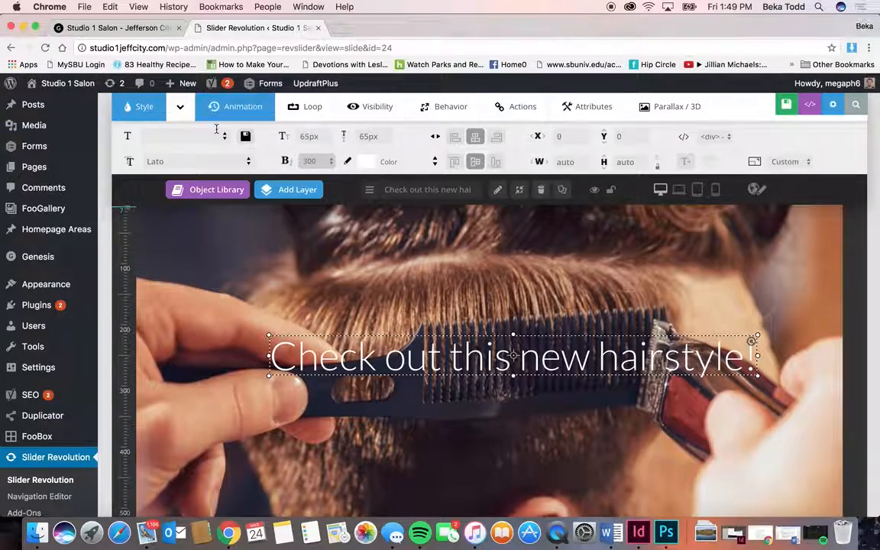
Step: Set the caption layer's entrance animation template to SmoothSlideFromBottom
click(241, 106)
click(253, 136)
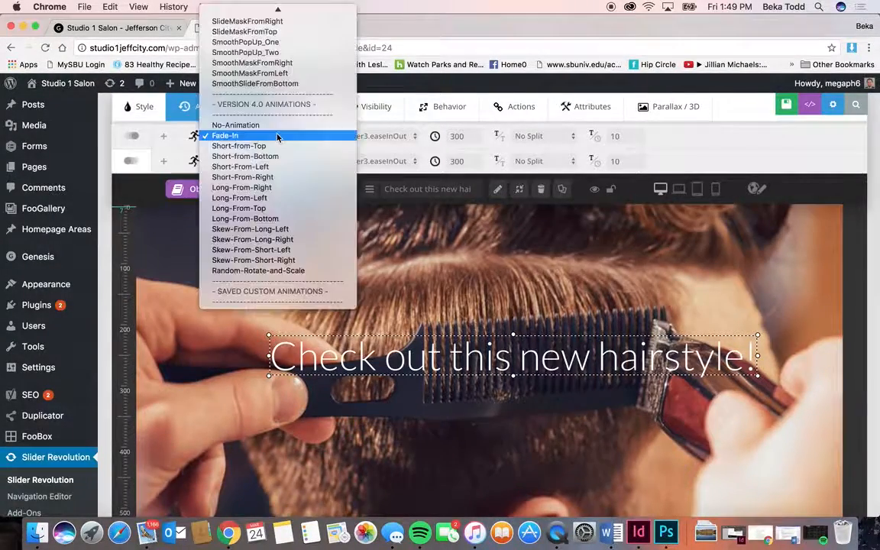
click(255, 84)
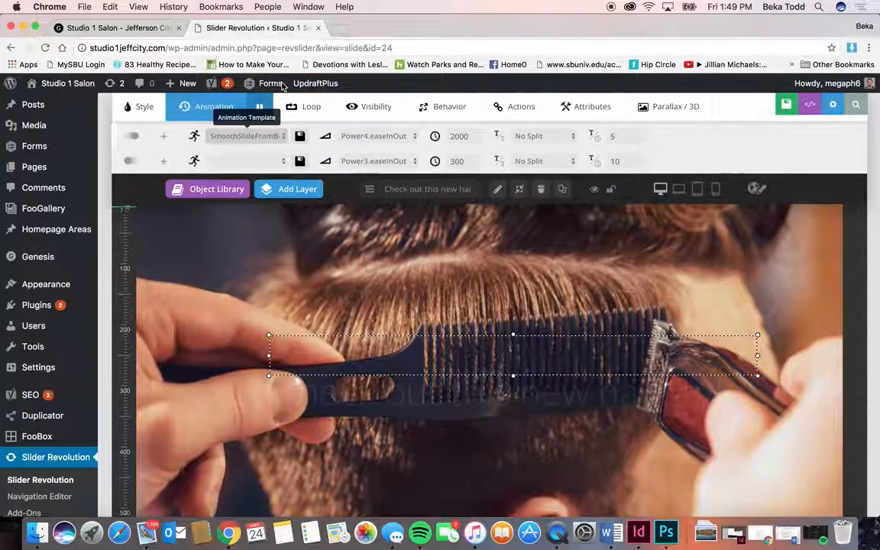
Step: Adjust the caption layer's entrance on the timeline to start at 740 ms with a duration of 1880 ms
scroll(322, 269, down, 3)
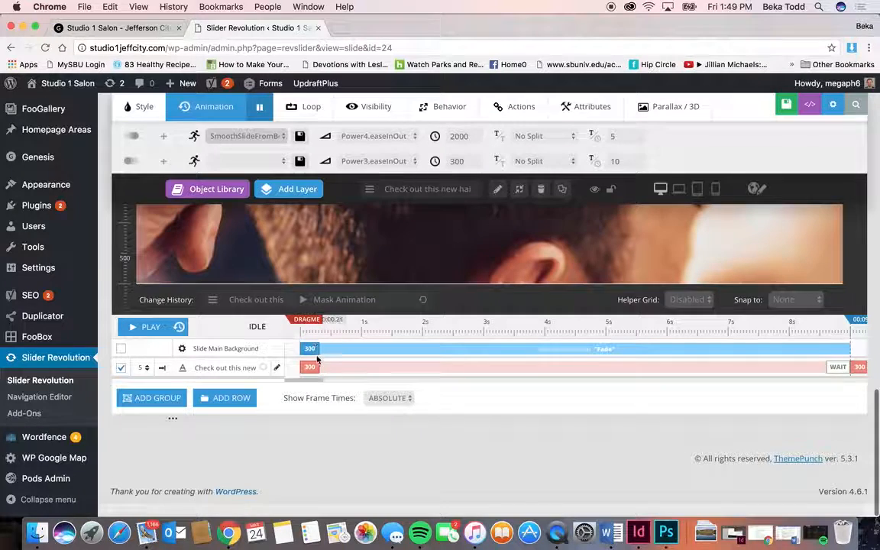
drag(331, 367, 405, 369)
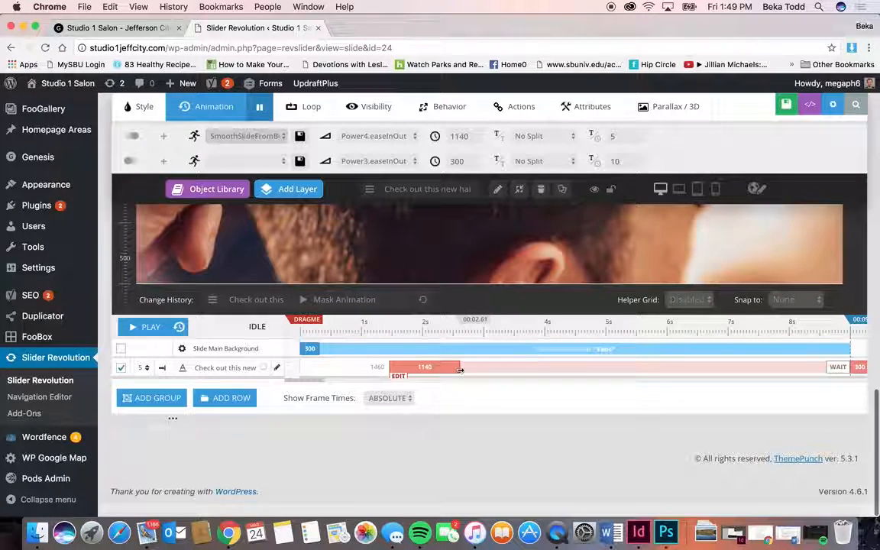
drag(460, 370, 505, 369)
drag(427, 369, 376, 369)
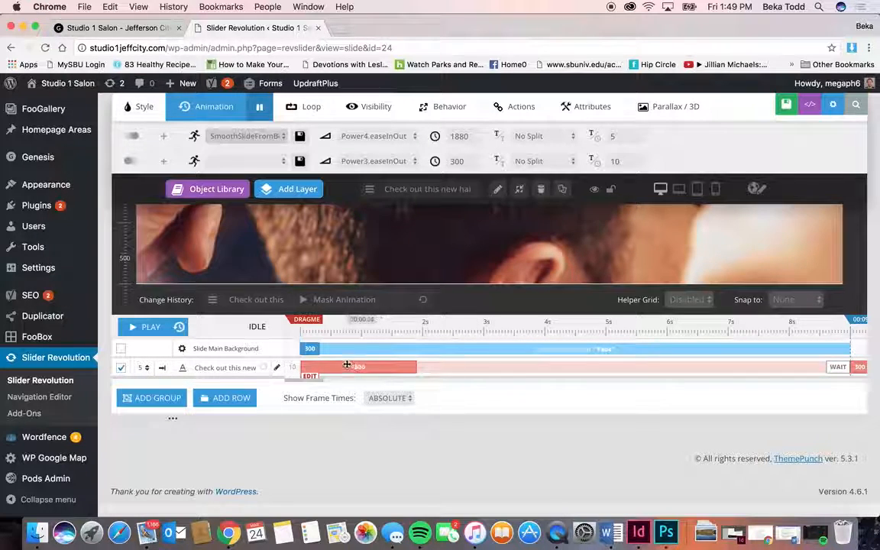
drag(373, 370, 415, 368)
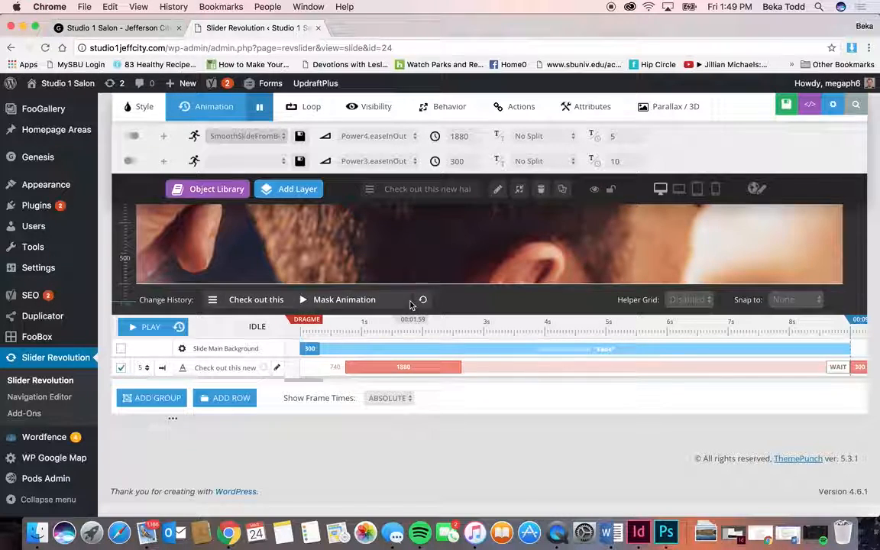
Step: Play the slide timeline to preview the caption's entrance animation, and pause it
scroll(383, 221, up, 5)
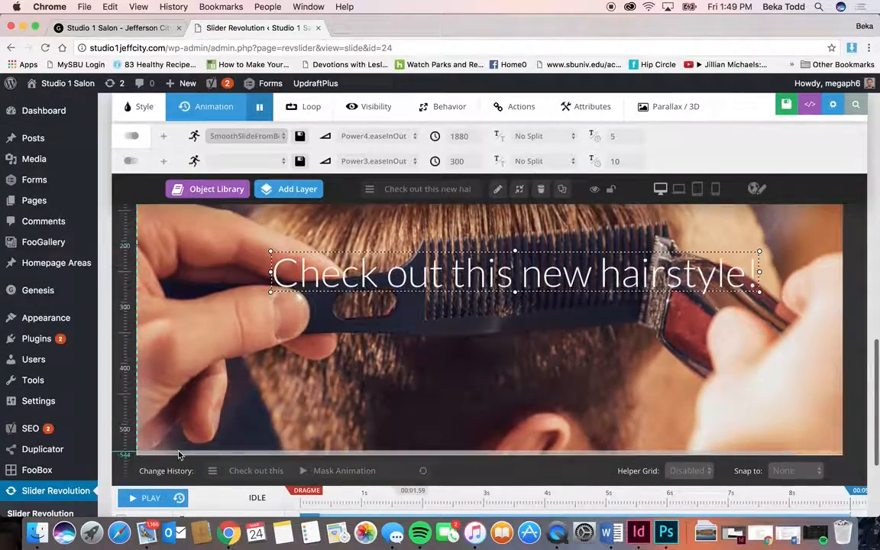
click(158, 499)
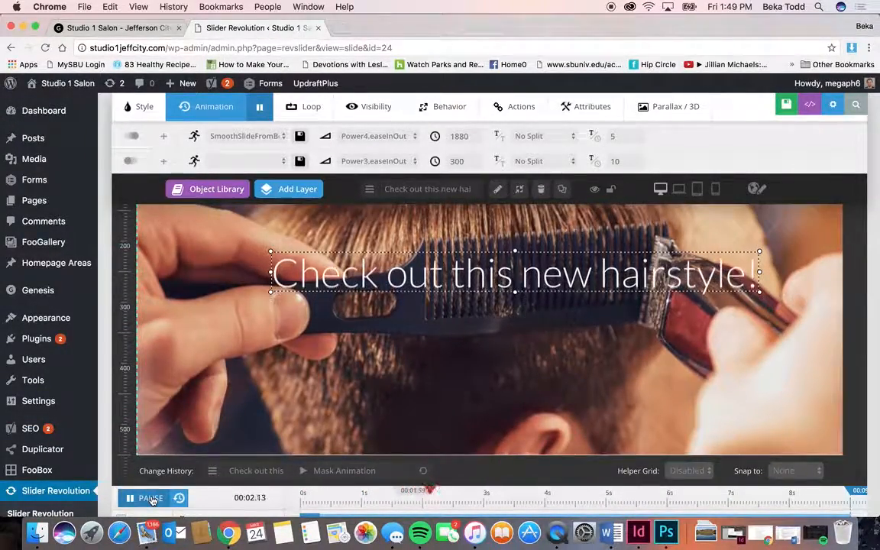
click(150, 497)
scroll(290, 357, up, 1)
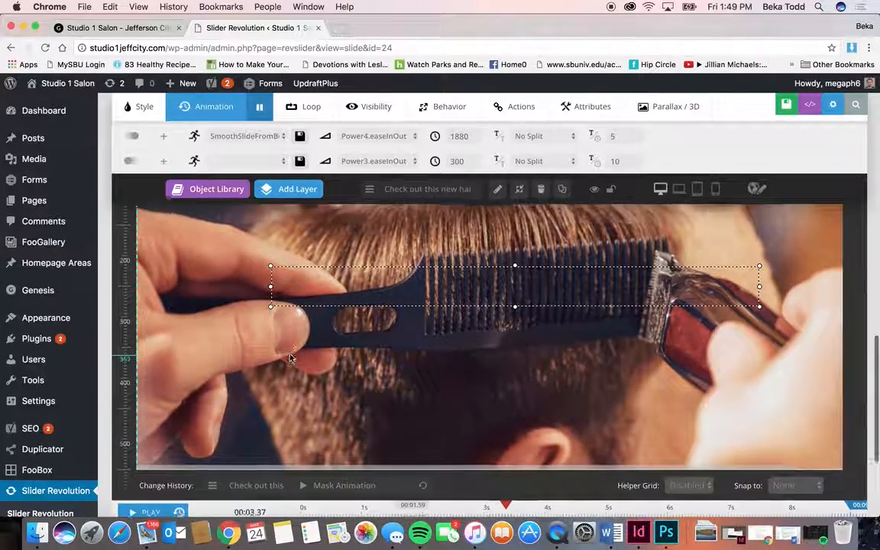
scroll(286, 384, down, 1)
scroll(216, 479, down, 1)
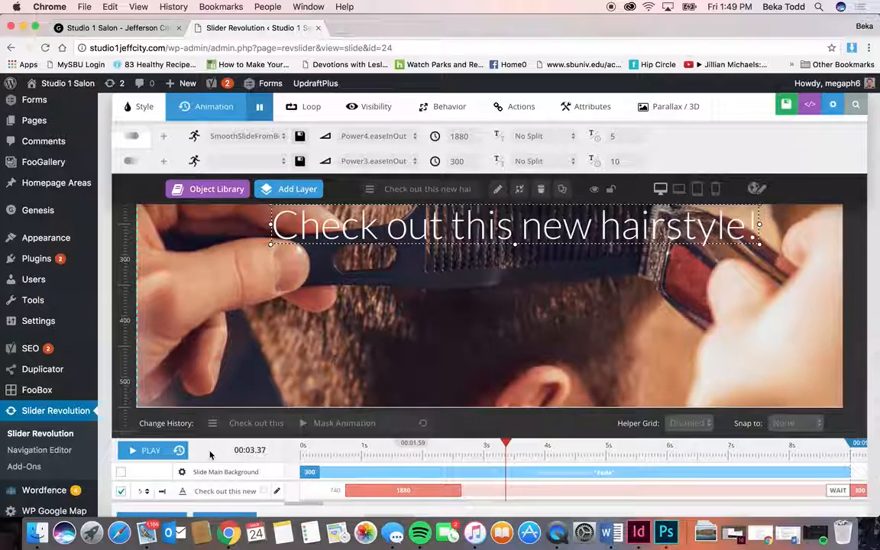
scroll(314, 336, up, 2)
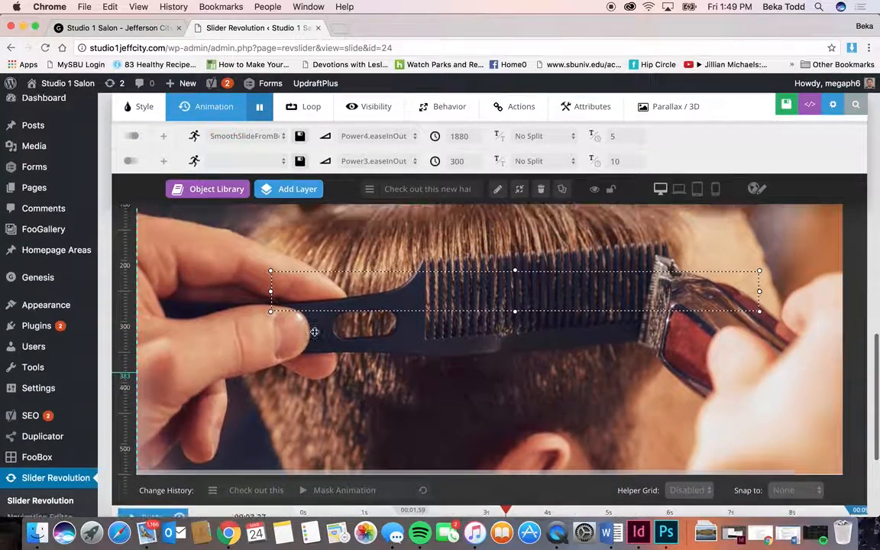
Step: Deselect the caption layer and save the slide
click(259, 314)
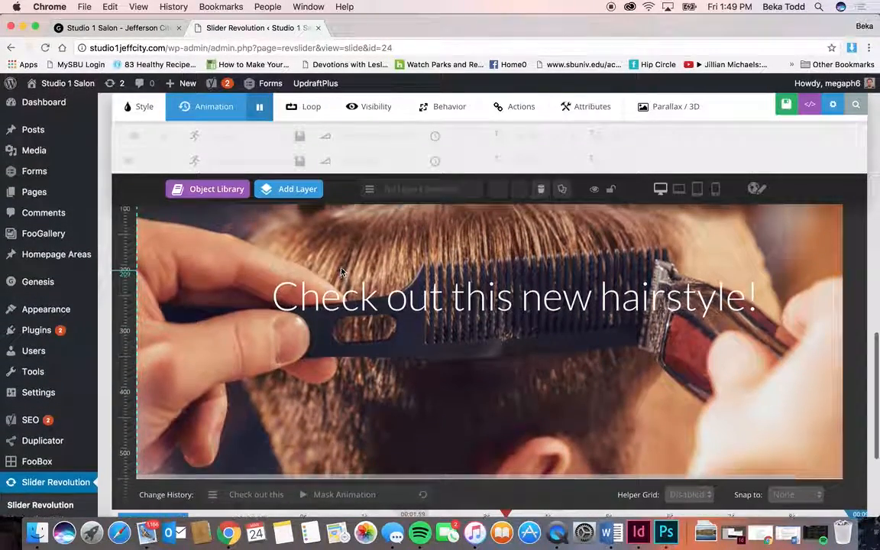
scroll(307, 241, up, 1)
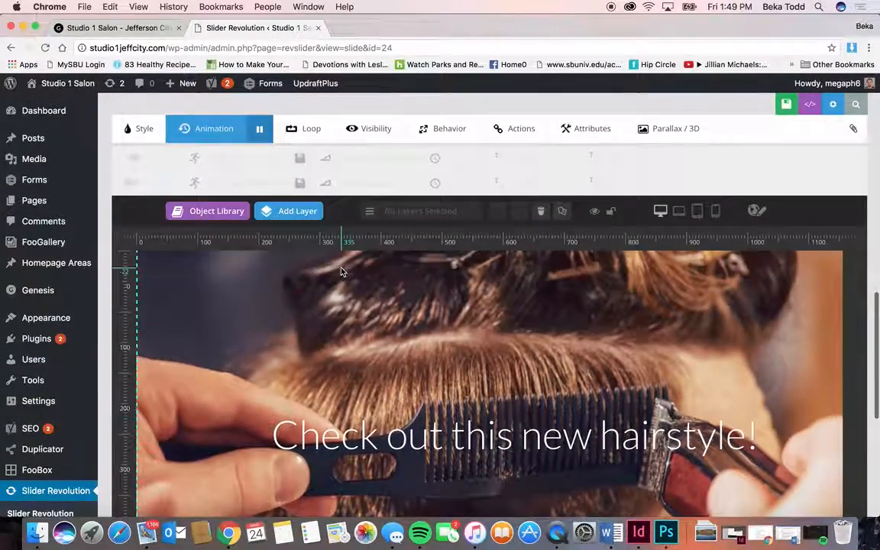
click(778, 105)
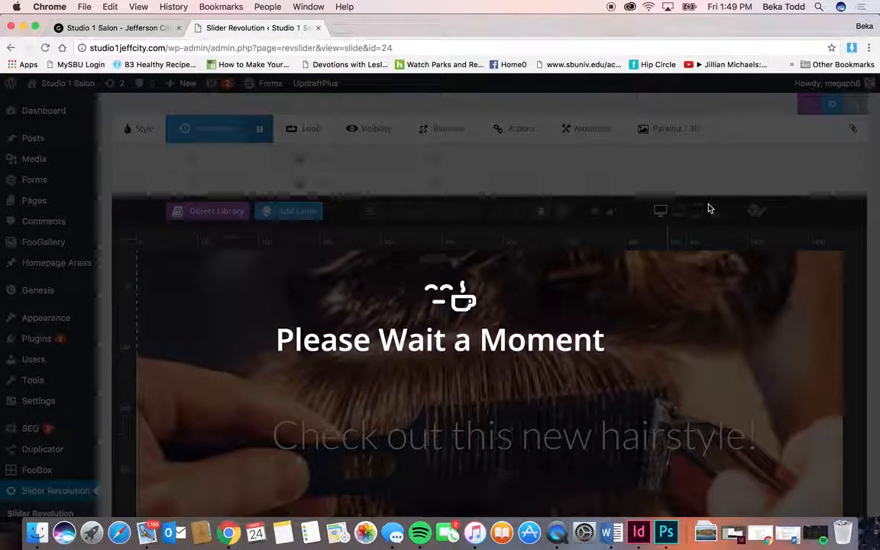
Step: Set the caption's font size and line height to 35 px in the phone layout, and save the slide
click(679, 211)
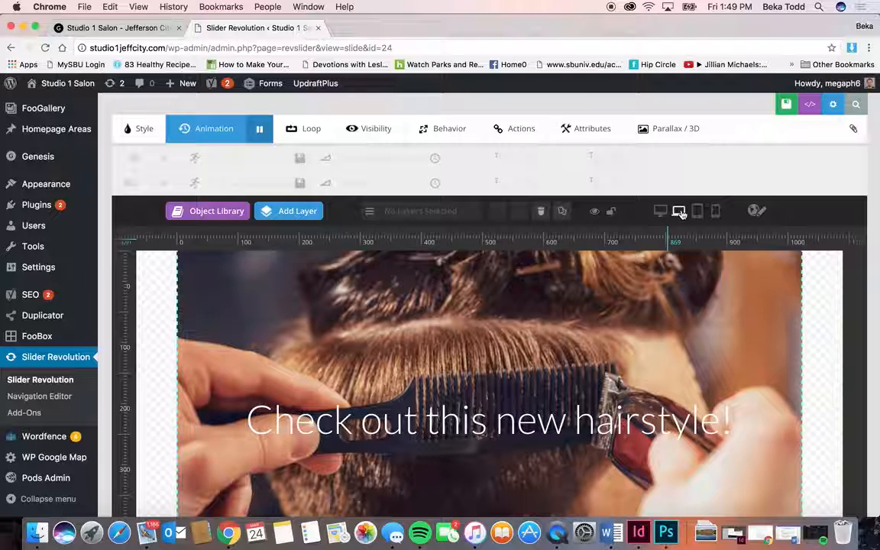
click(696, 212)
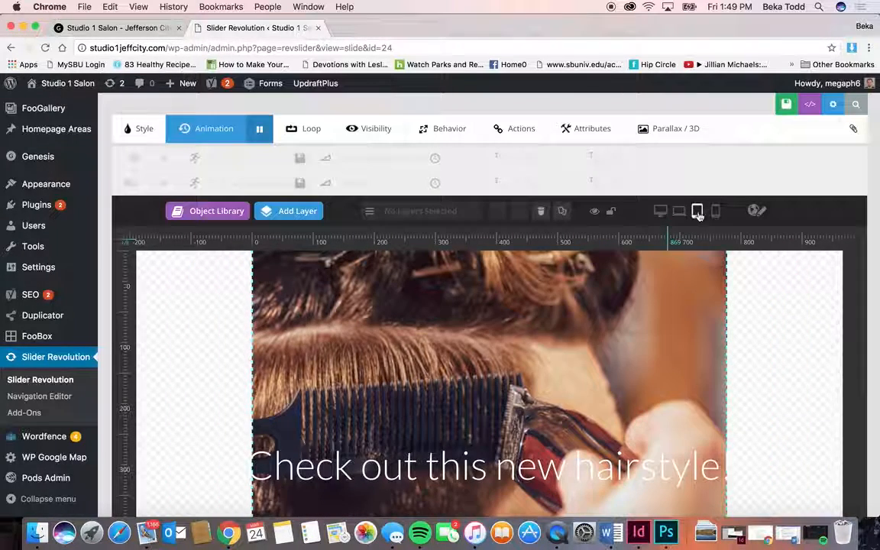
click(715, 211)
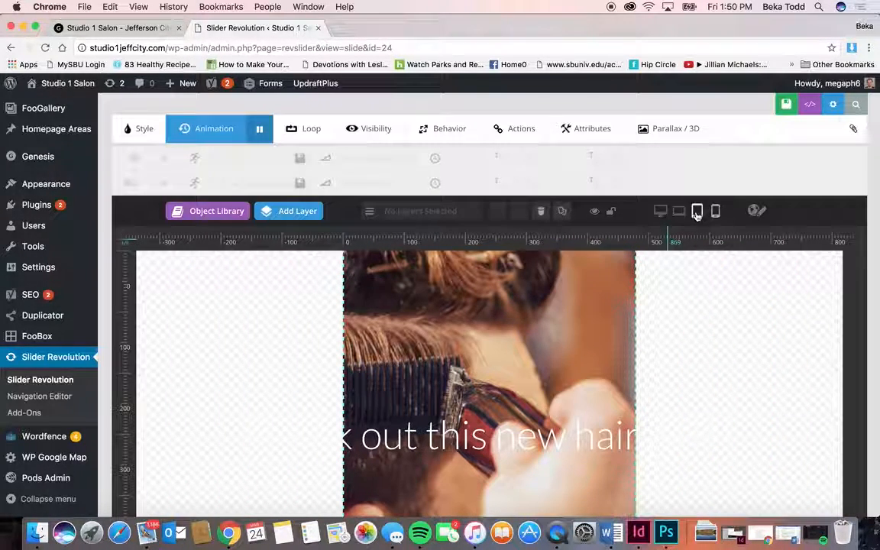
click(543, 437)
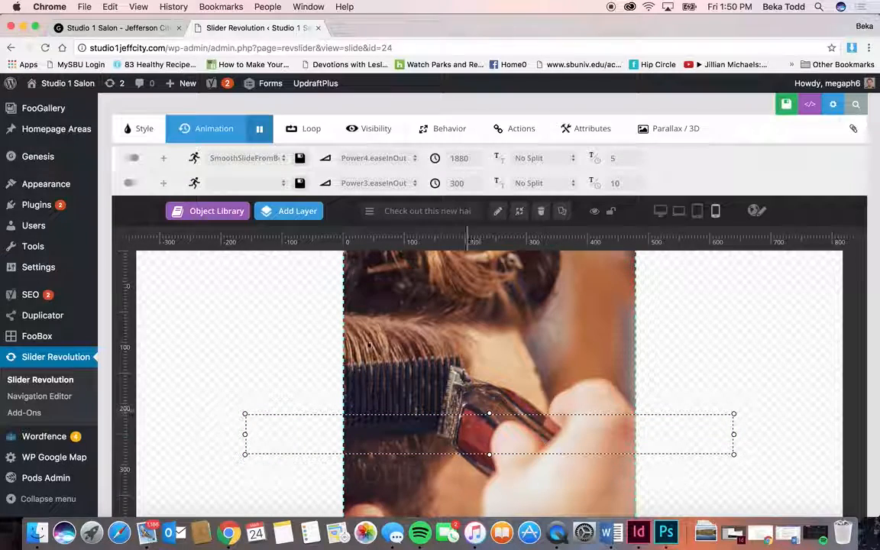
click(140, 125)
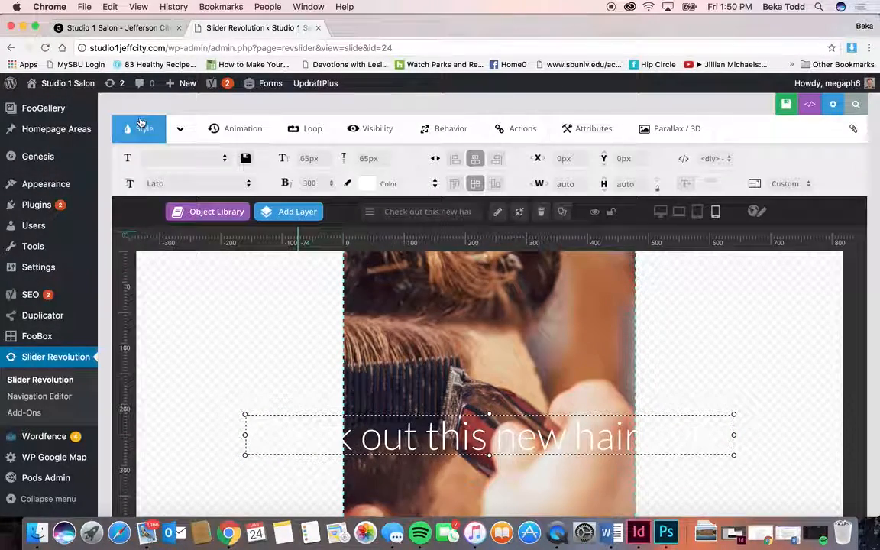
click(310, 159)
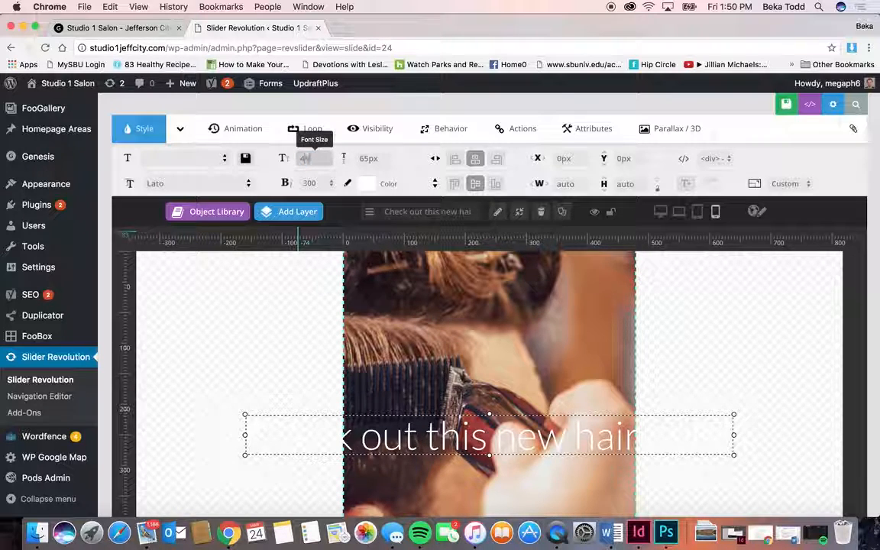
text(45px)
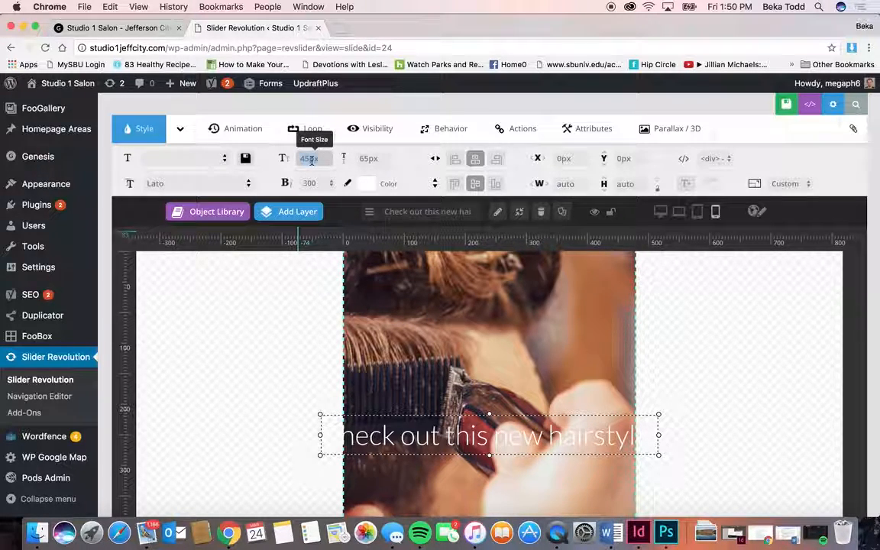
text(35px)
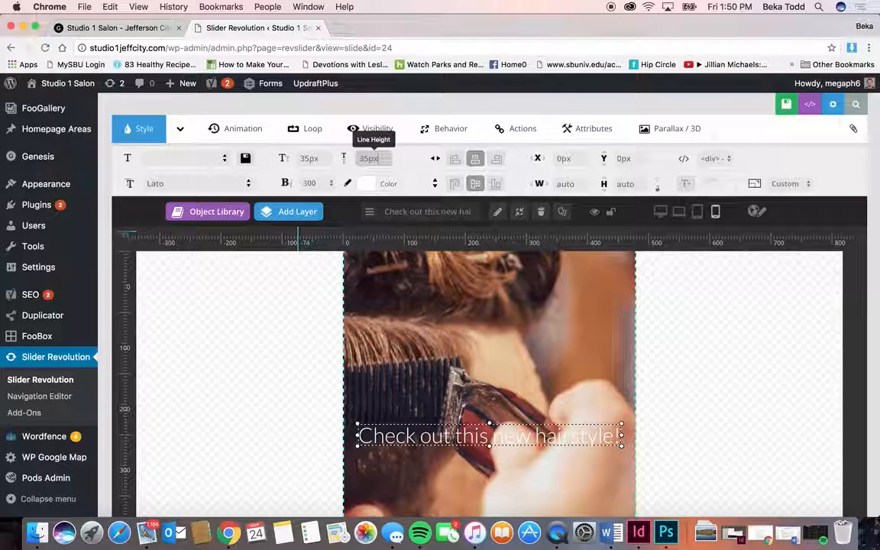
click(785, 104)
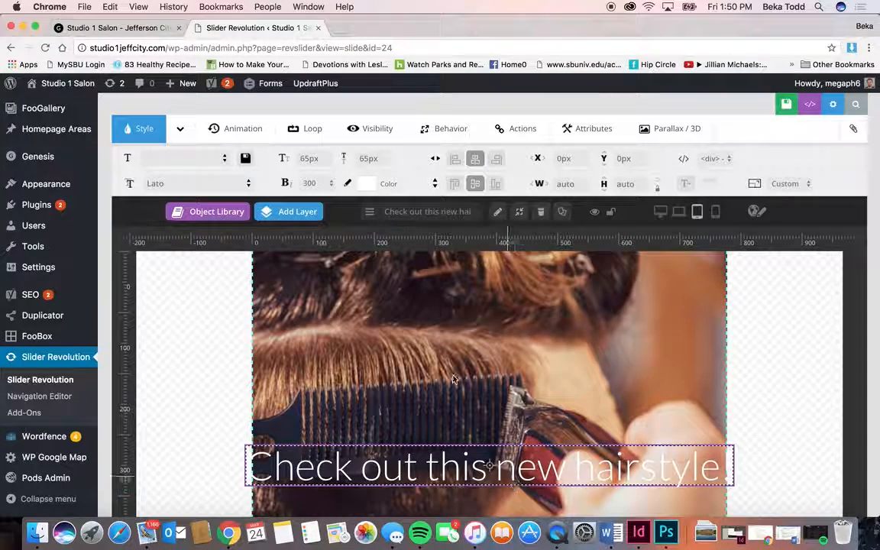
Step: Set the caption's font size and line height to 55 px in the tablet layout, and save the slide
click(310, 160)
text(55)
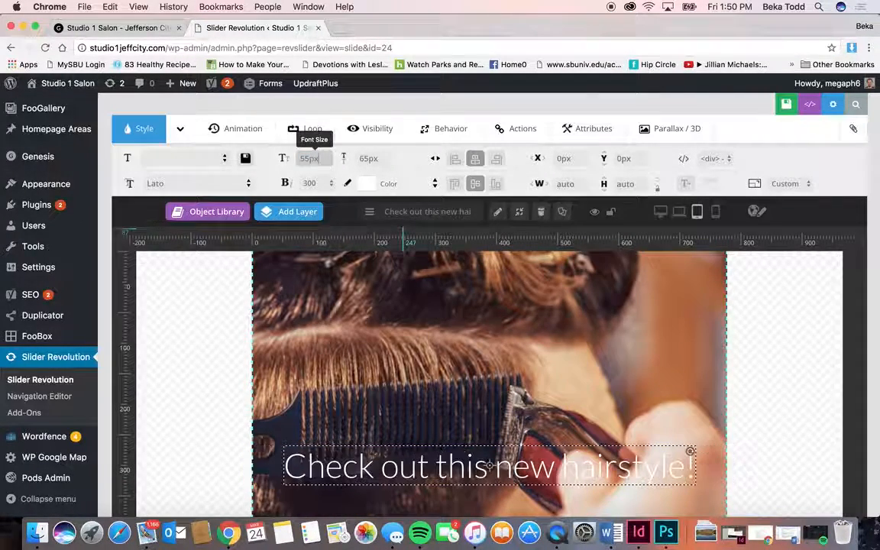
click(363, 158)
text(5)
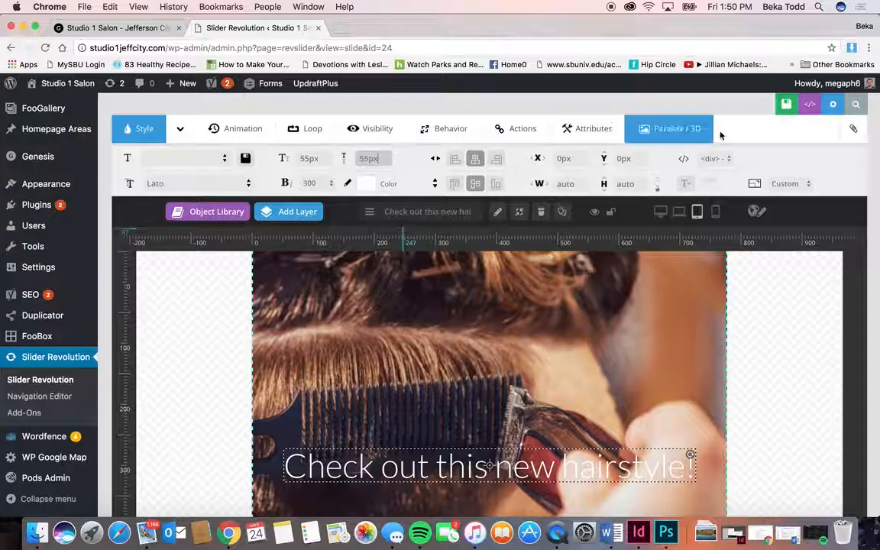
click(768, 107)
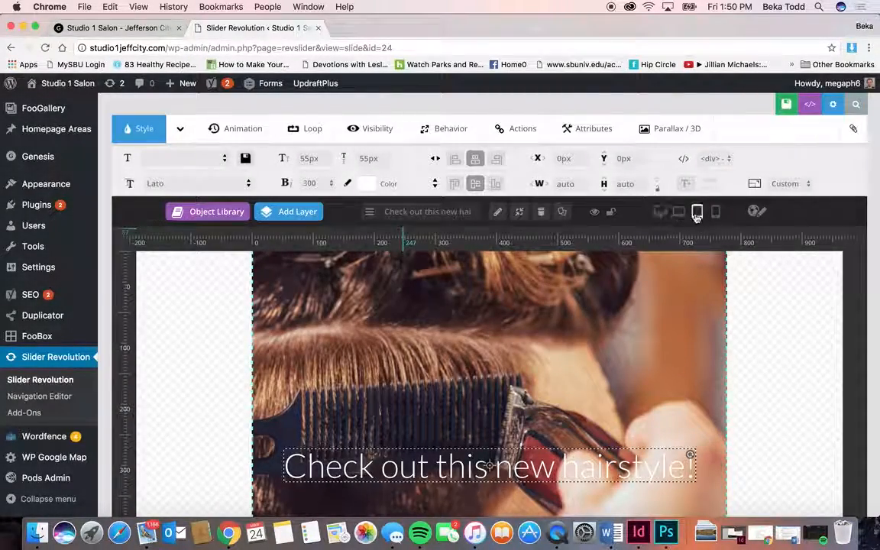
Step: Unpublish slide #2 in the slide list and publish it again
scroll(661, 374, down, 2)
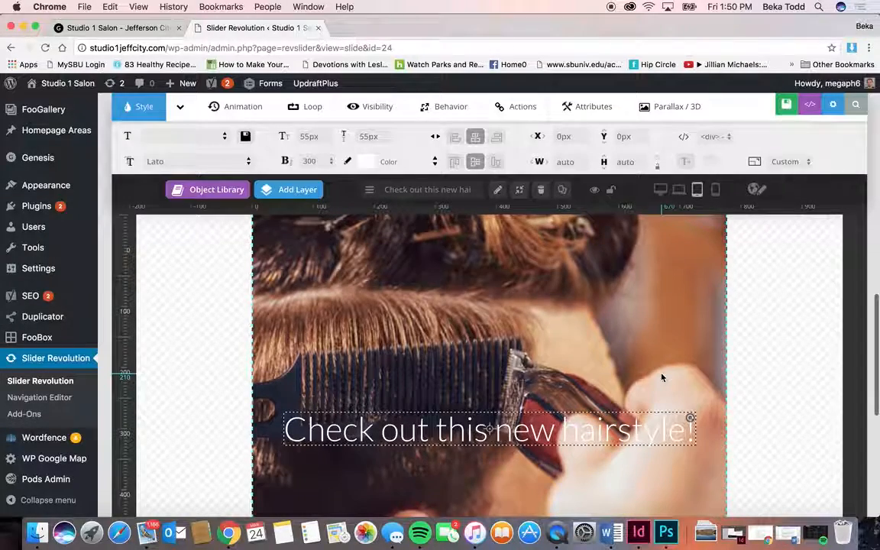
scroll(661, 376, up, 15)
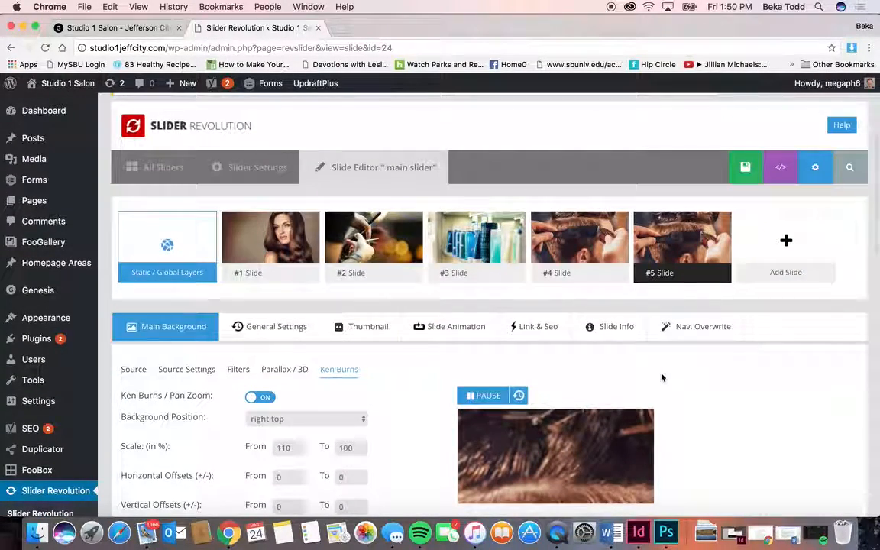
mouse_move(353, 239)
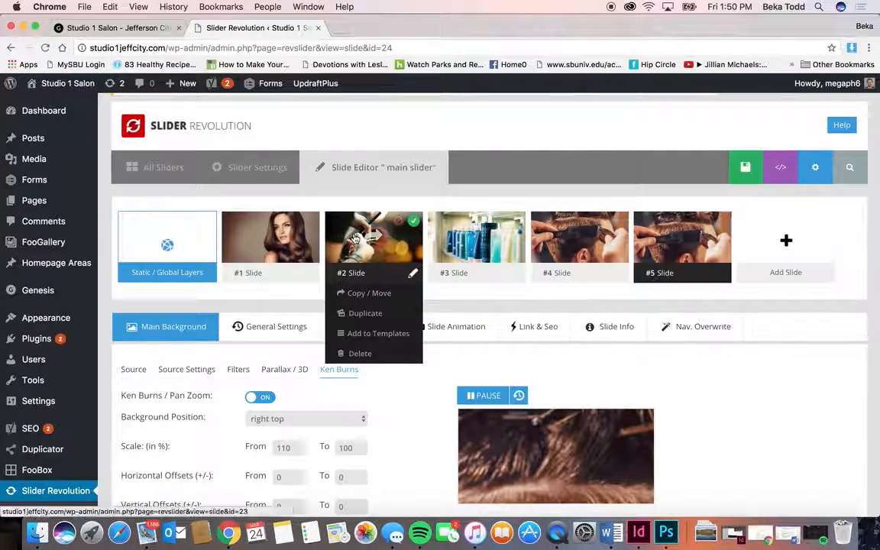
click(397, 223)
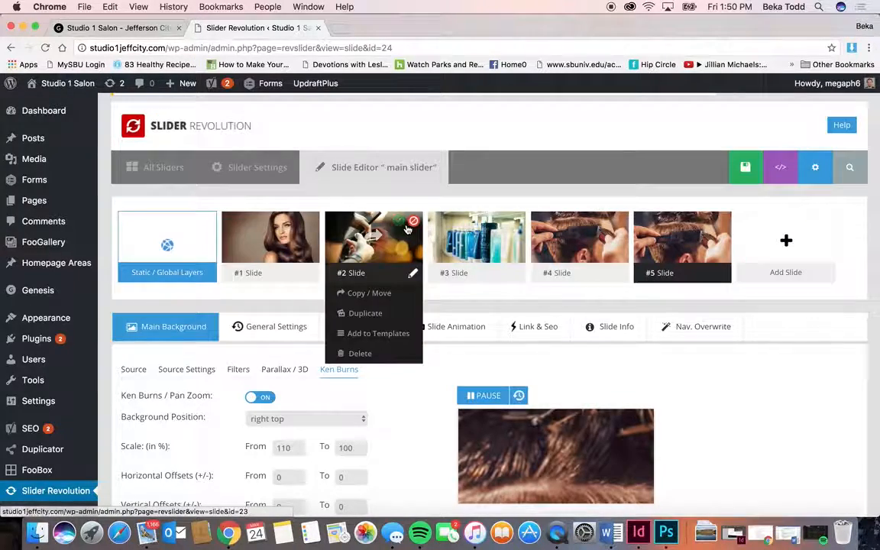
click(401, 223)
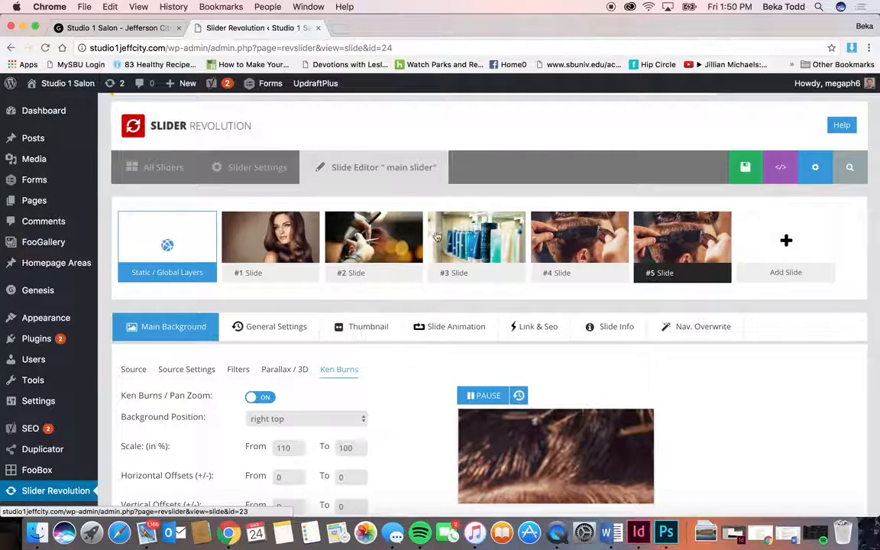
Step: Duplicate slide #4 in the main slider
mouse_move(447, 239)
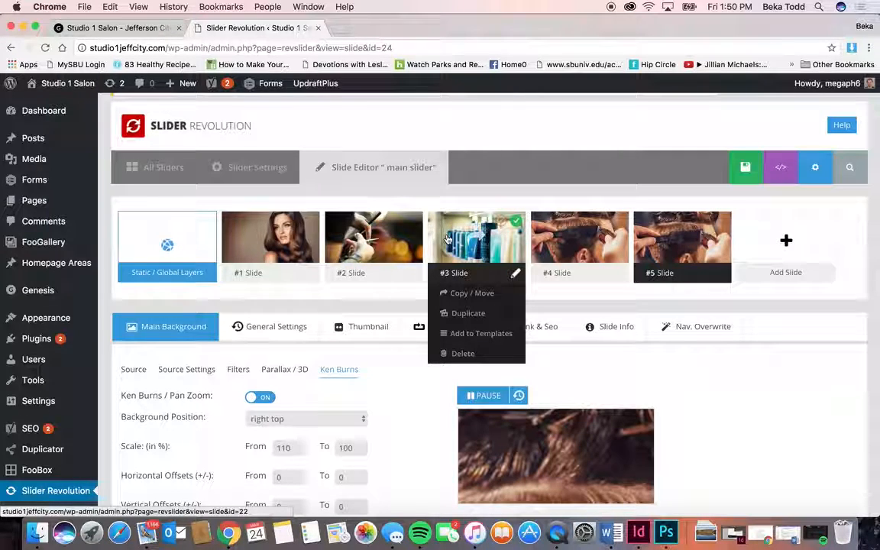
mouse_move(694, 230)
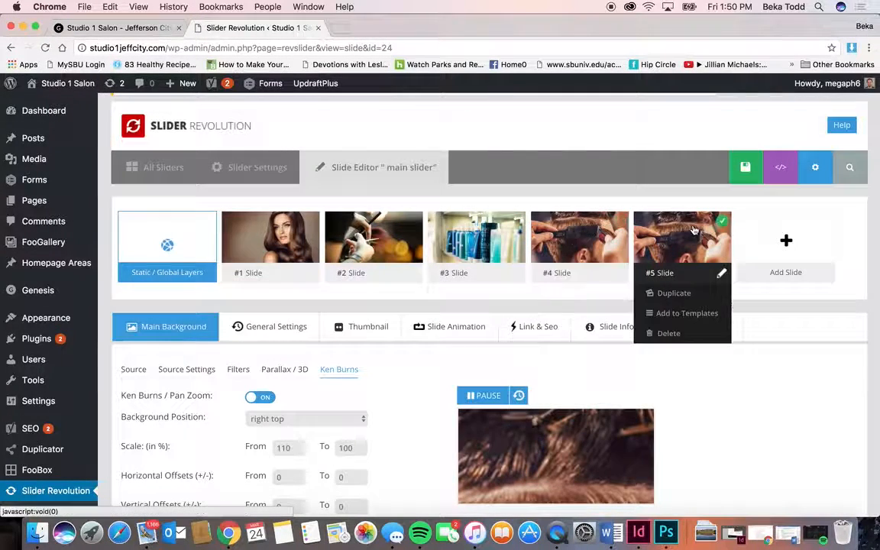
mouse_move(601, 243)
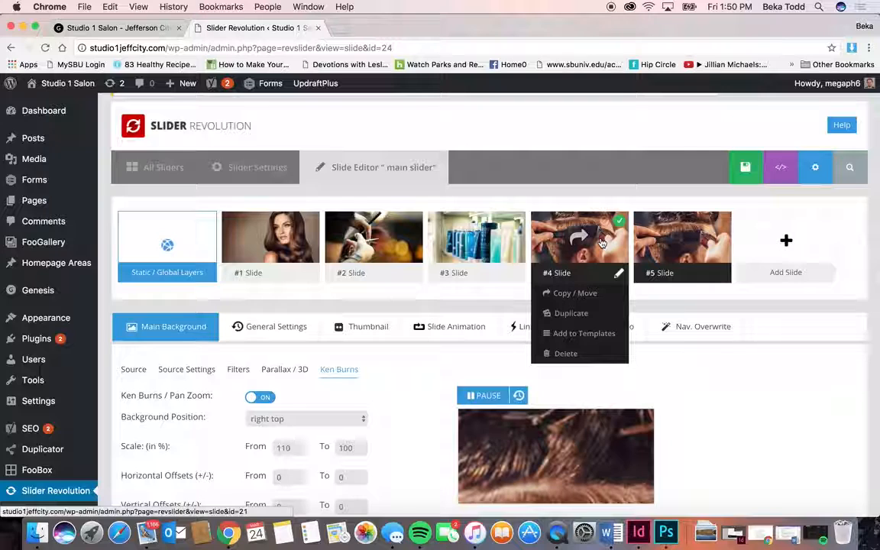
mouse_move(464, 259)
click(587, 317)
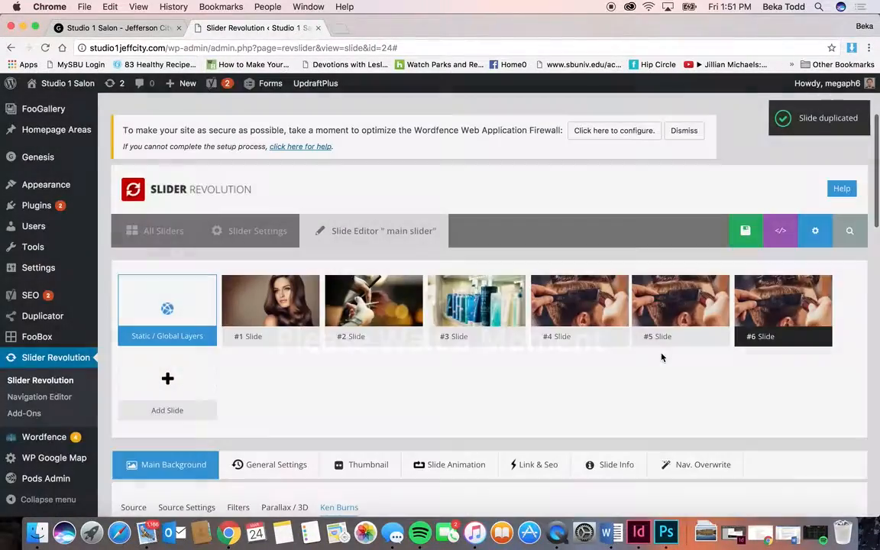
mouse_move(761, 318)
scroll(756, 326, down, 1)
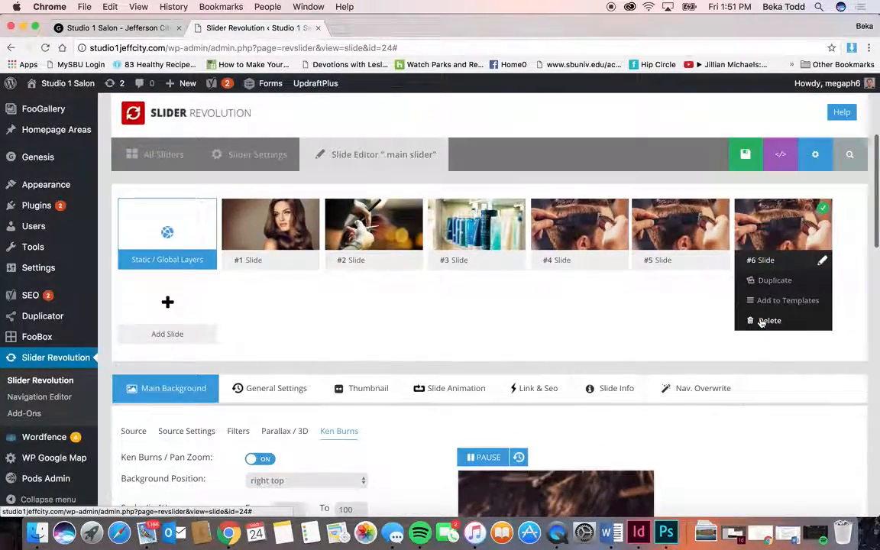
scroll(761, 321, down, 1)
mouse_move(741, 172)
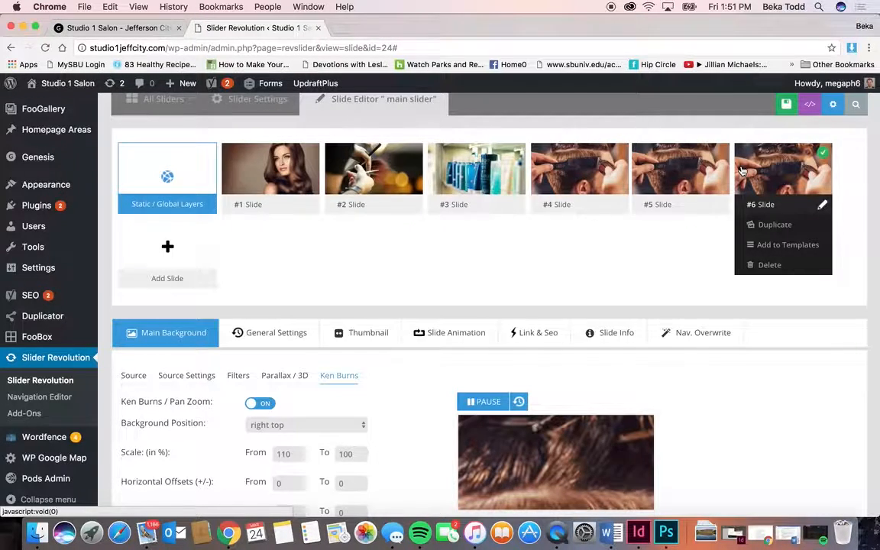
Step: Replace slide #6's main background image with the media library photo of highlighted wavy hair above a pink top
scroll(602, 328, down, 5)
scroll(602, 329, up, 3)
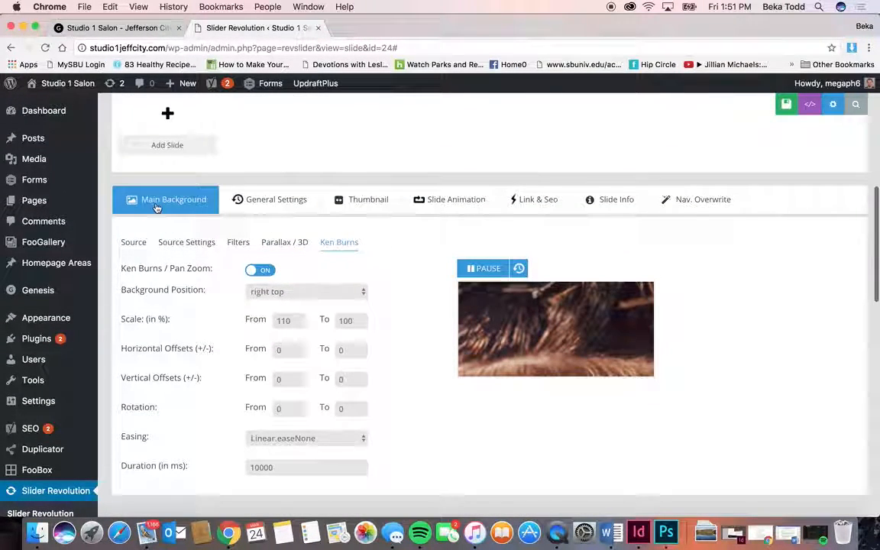
click(132, 243)
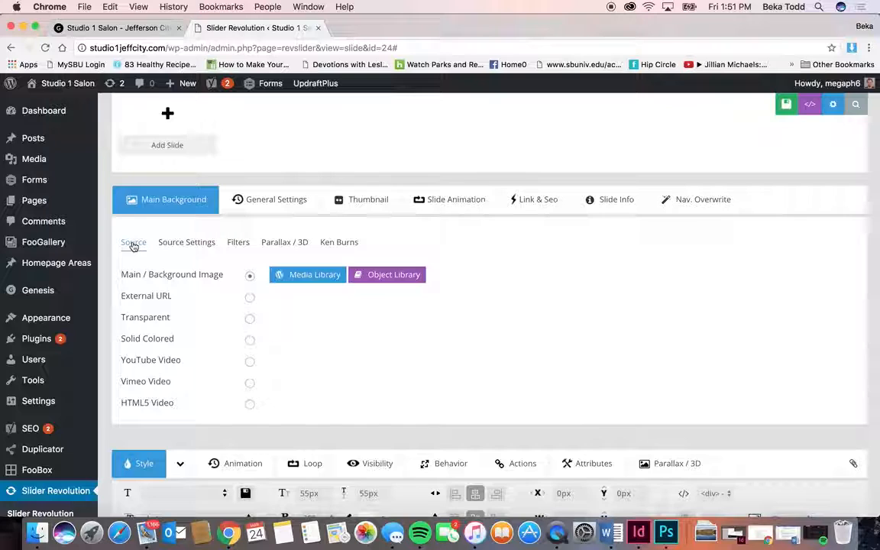
click(313, 276)
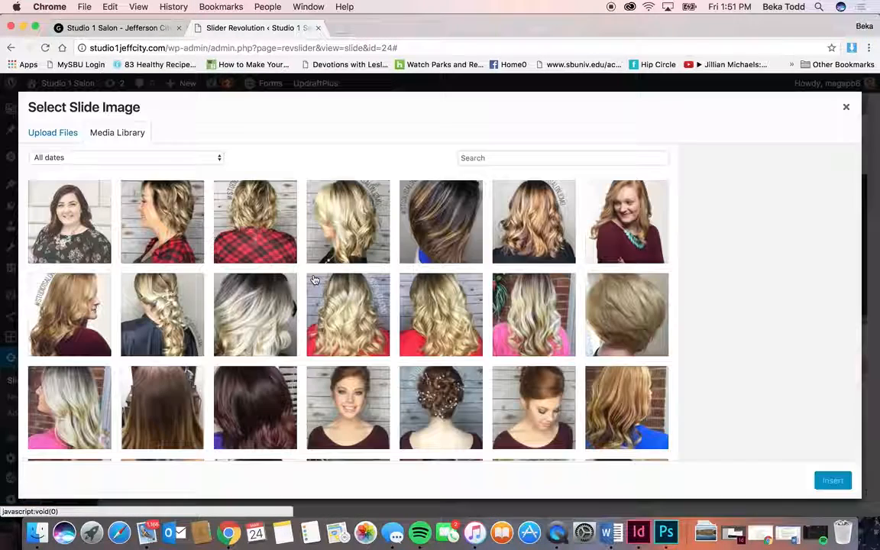
click(255, 225)
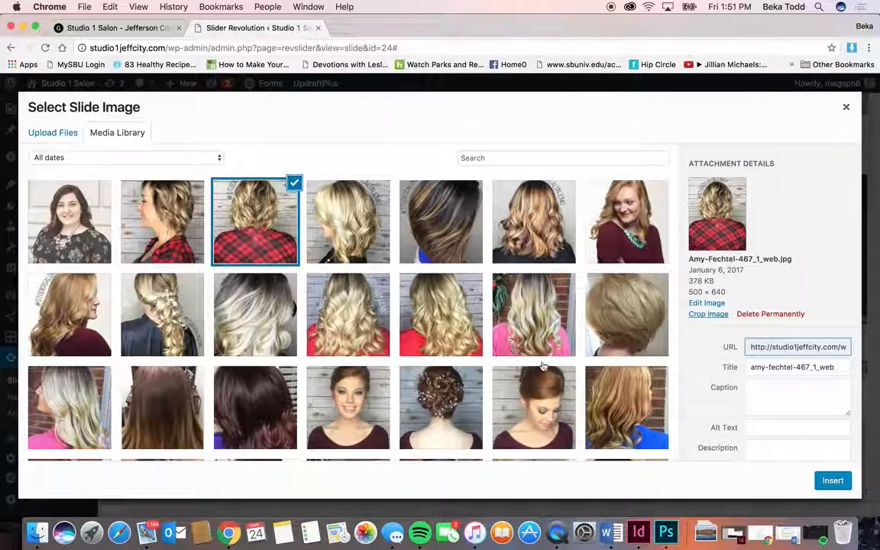
scroll(611, 401, down, 5)
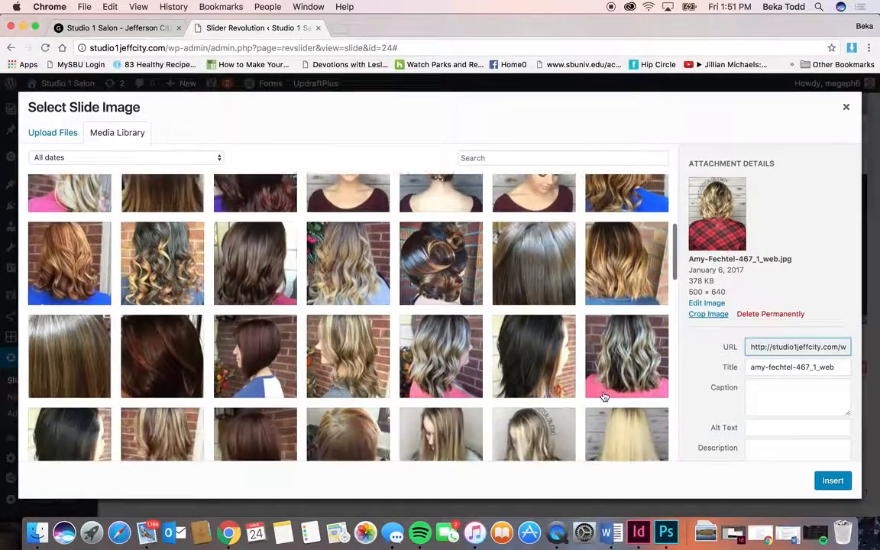
click(615, 382)
click(840, 480)
Step: Check the new background behind the caption on the slide canvas and save the slide
scroll(611, 375, down, 5)
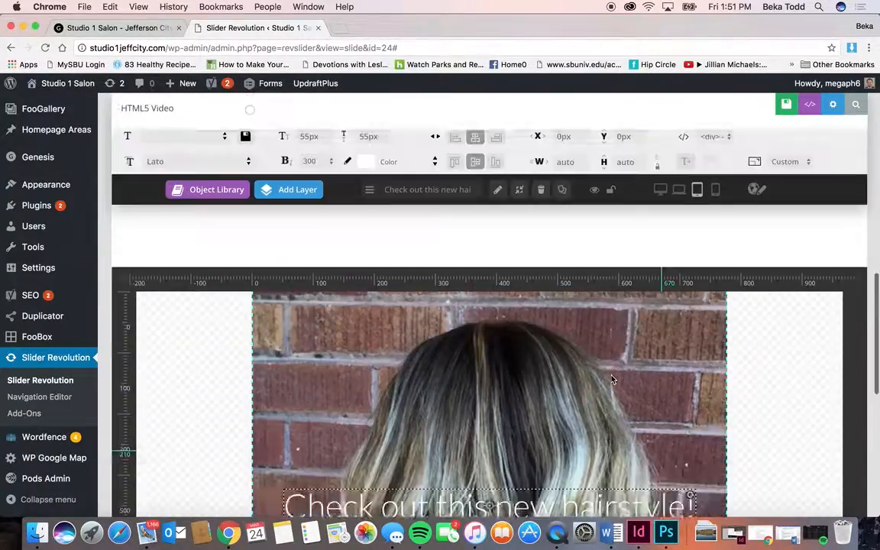
scroll(610, 375, up, 3)
scroll(611, 376, down, 3)
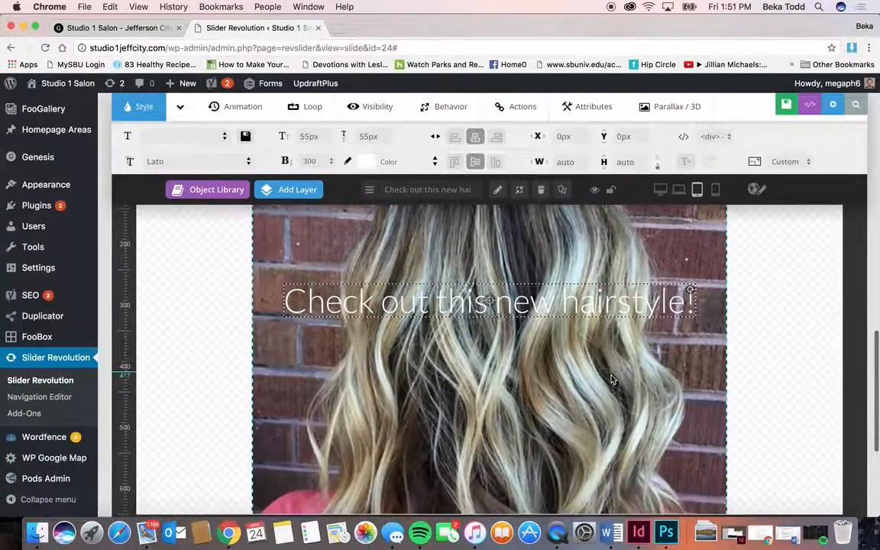
scroll(611, 378, up, 3)
click(785, 103)
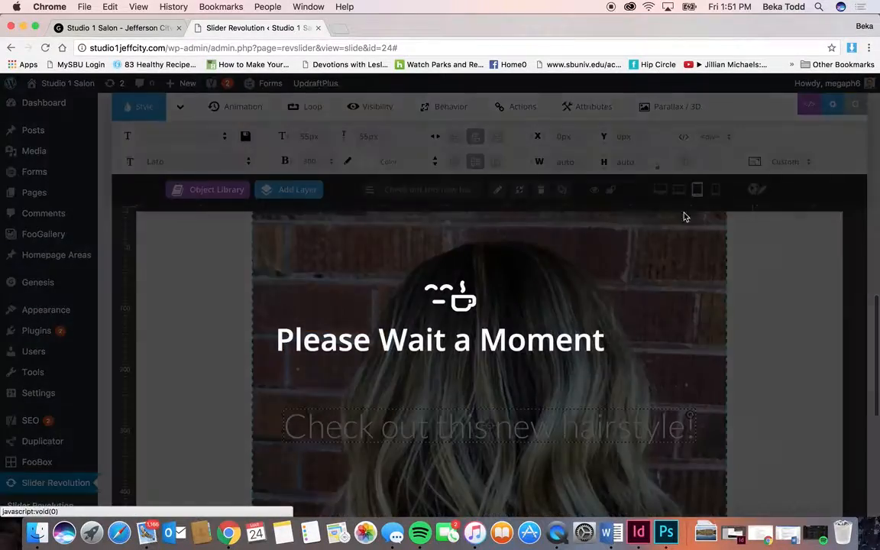
Step: Open slide #4 in the slide editor and look over its canvas and background source settings
scroll(678, 230, up, 5)
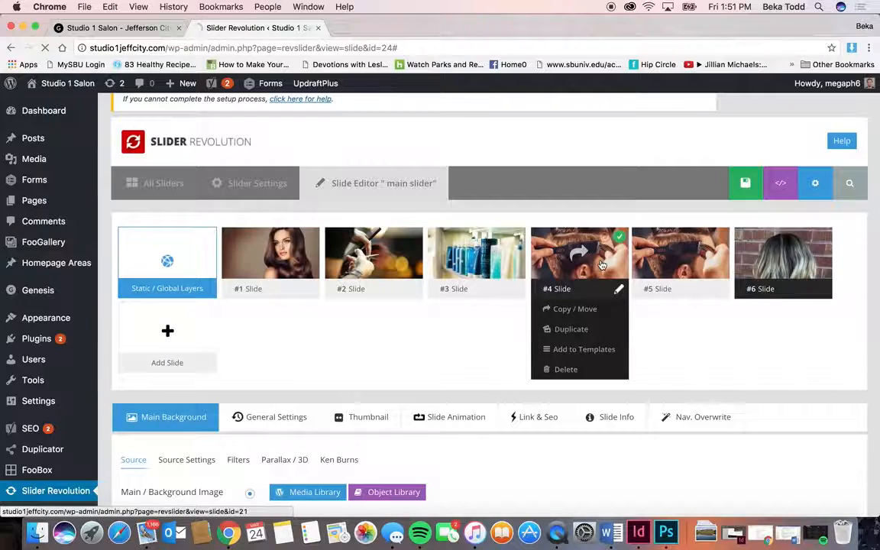
scroll(602, 264, up, 5)
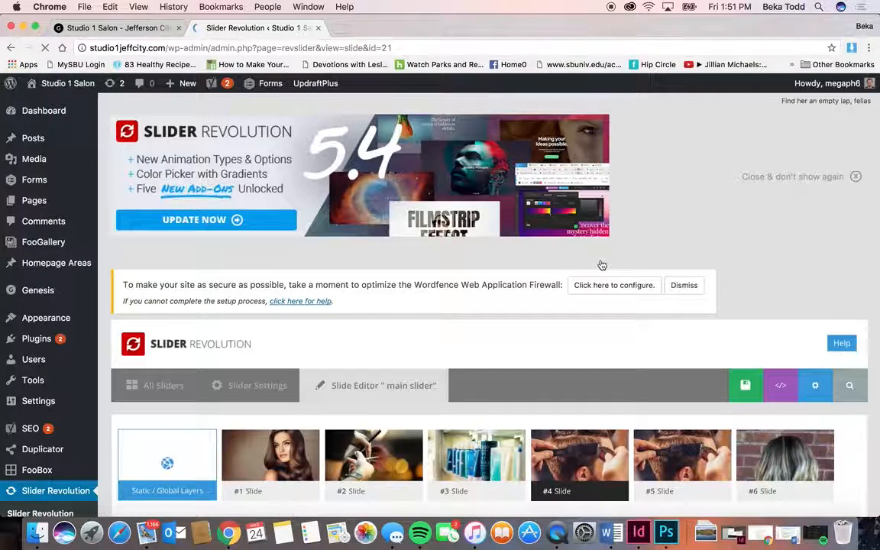
scroll(602, 306, down, 10)
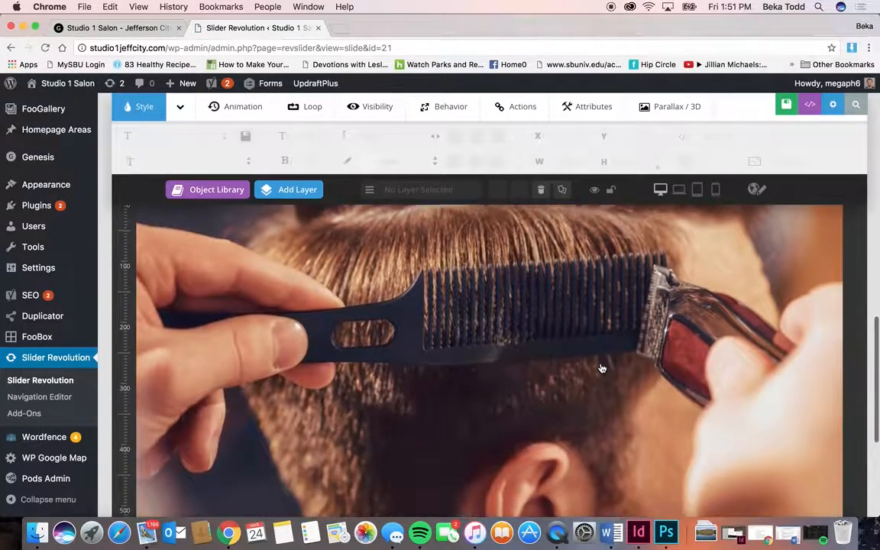
scroll(602, 368, up, 6)
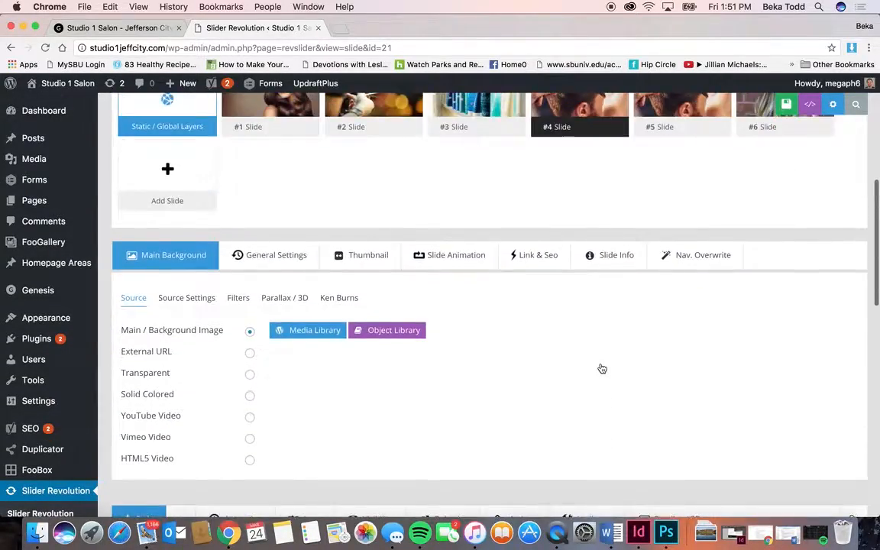
scroll(601, 368, down, 8)
Step: Delete slides #5 and #6 from the main slider, and save slide #4
scroll(602, 368, up, 8)
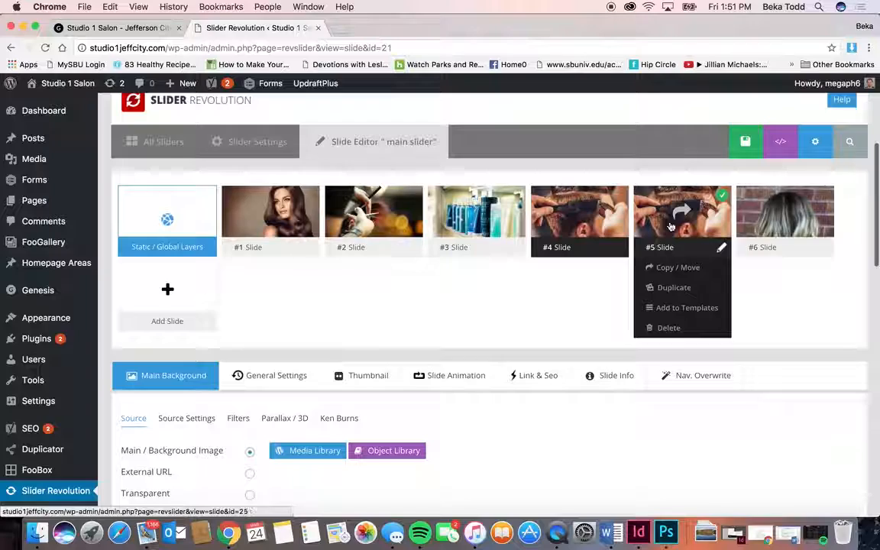
click(677, 329)
click(551, 193)
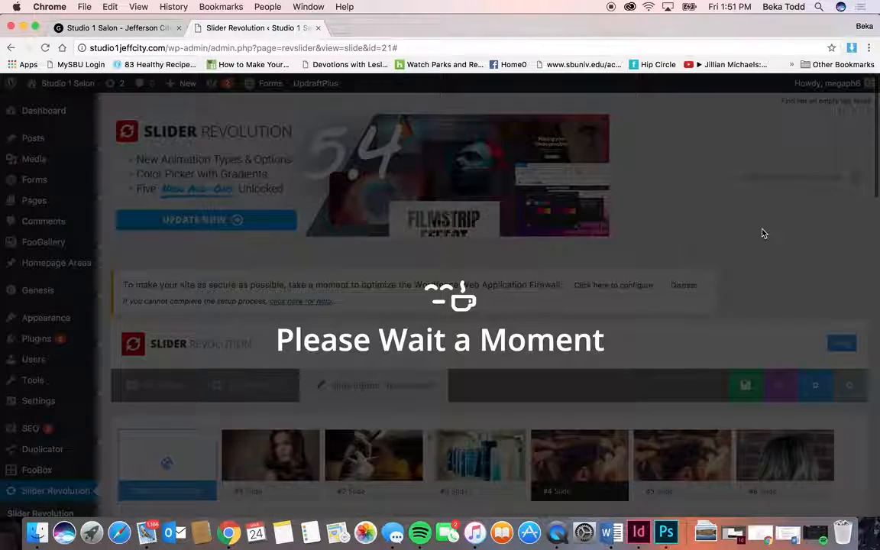
scroll(702, 479, down, 3)
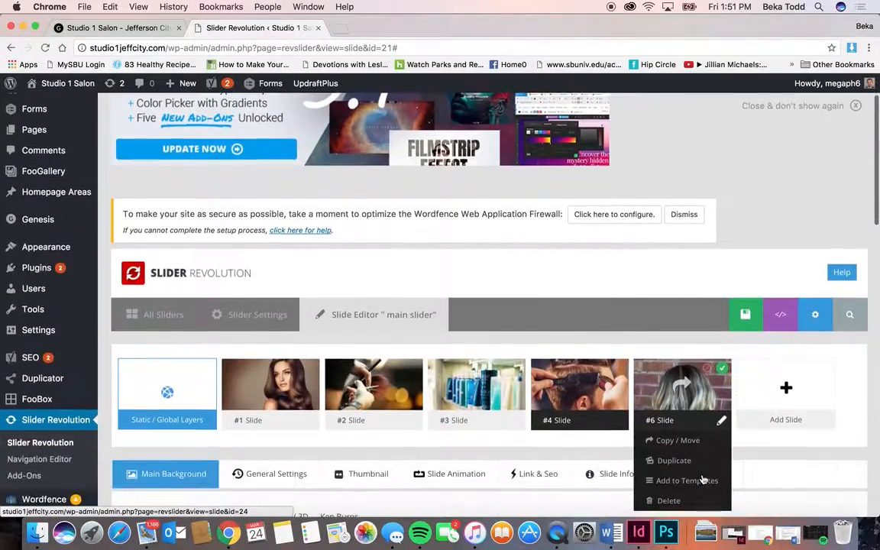
click(678, 500)
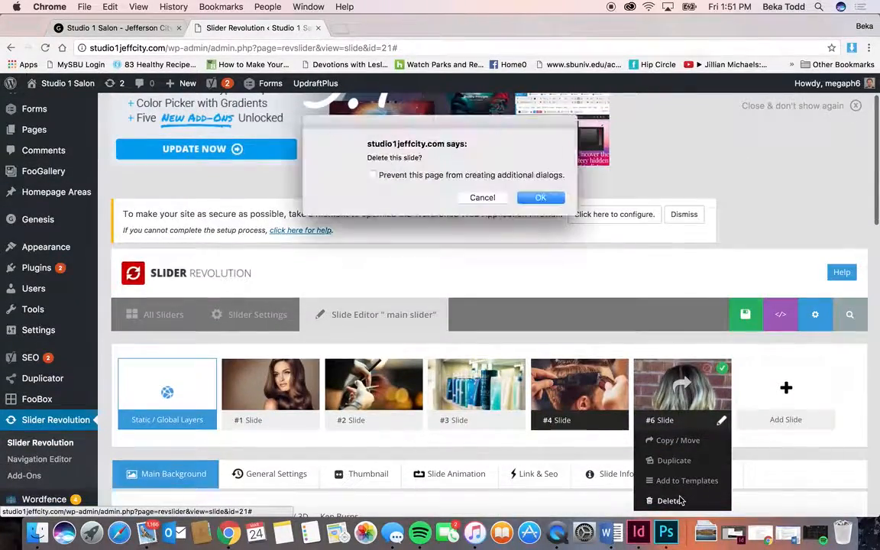
click(540, 198)
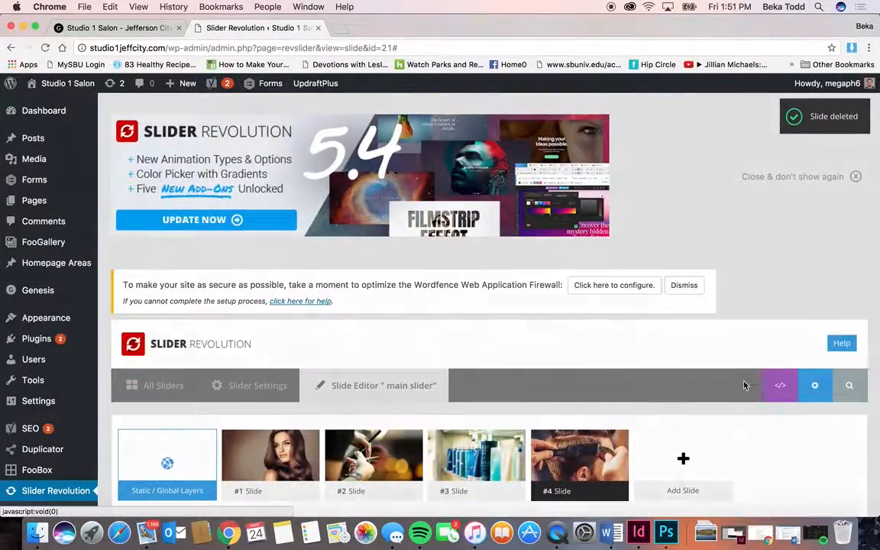
click(746, 384)
Step: Look at the layer types that can be added to slide #4 and at its layer list
scroll(744, 385, down, 9)
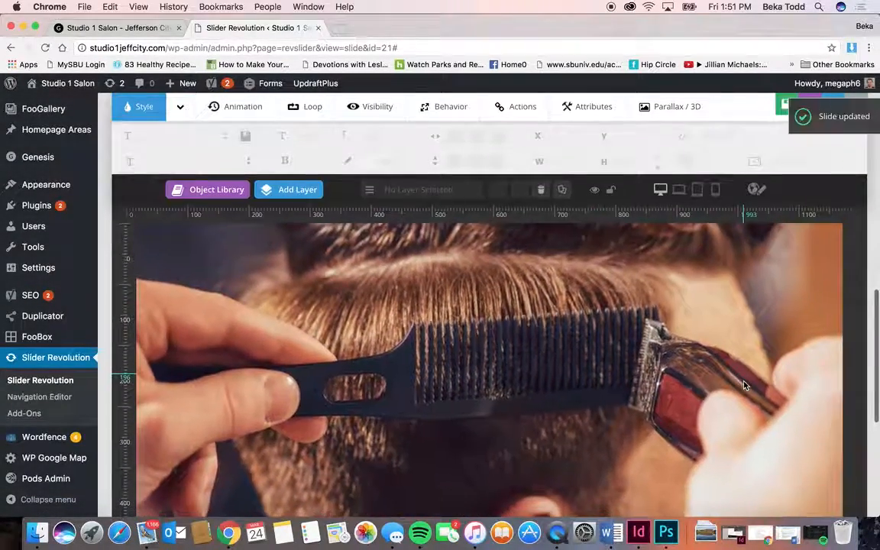
scroll(744, 385, up, 2)
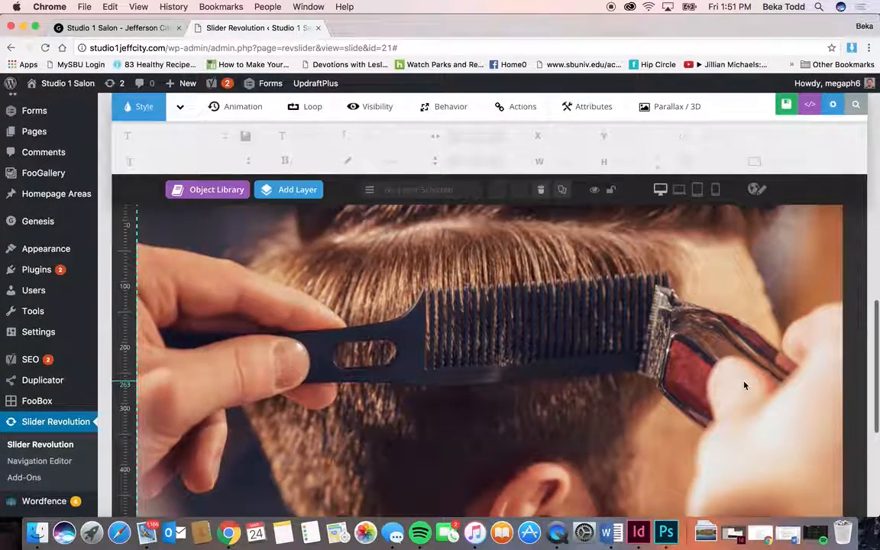
mouse_move(294, 192)
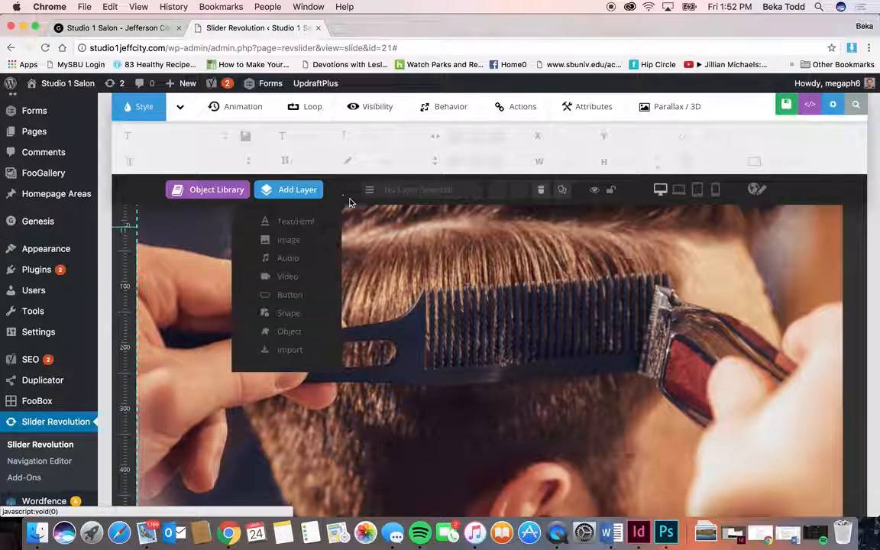
mouse_move(368, 193)
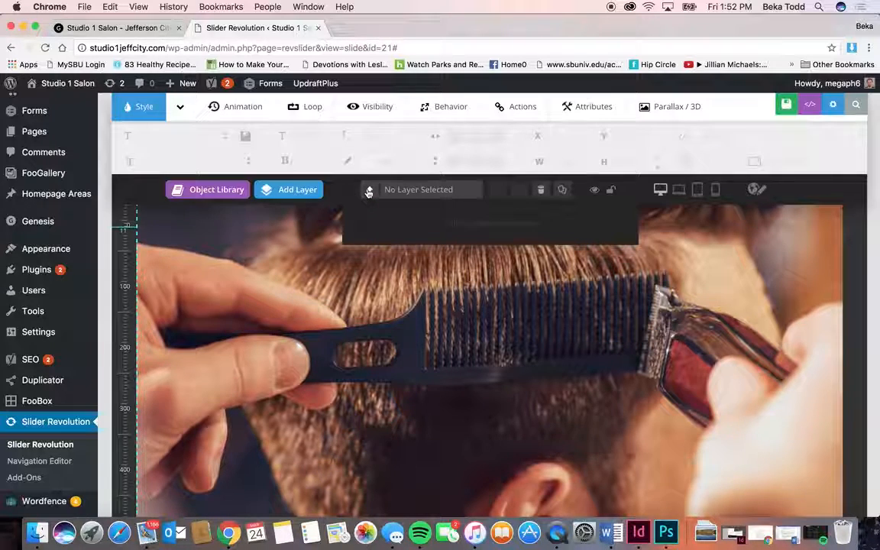
Step: Open slide #1 in the slide editor and select the swirl image layer behind its text
scroll(302, 192, up, 5)
click(234, 110)
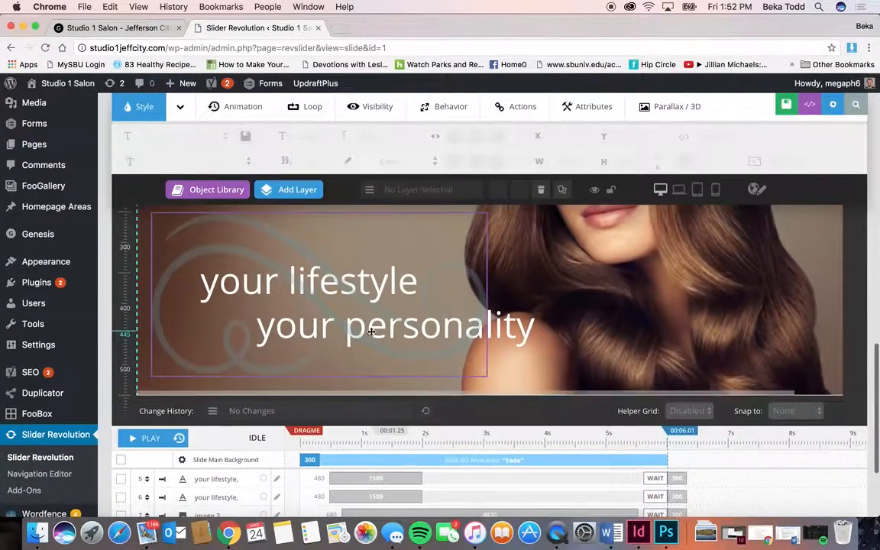
click(371, 330)
scroll(333, 297, up, 3)
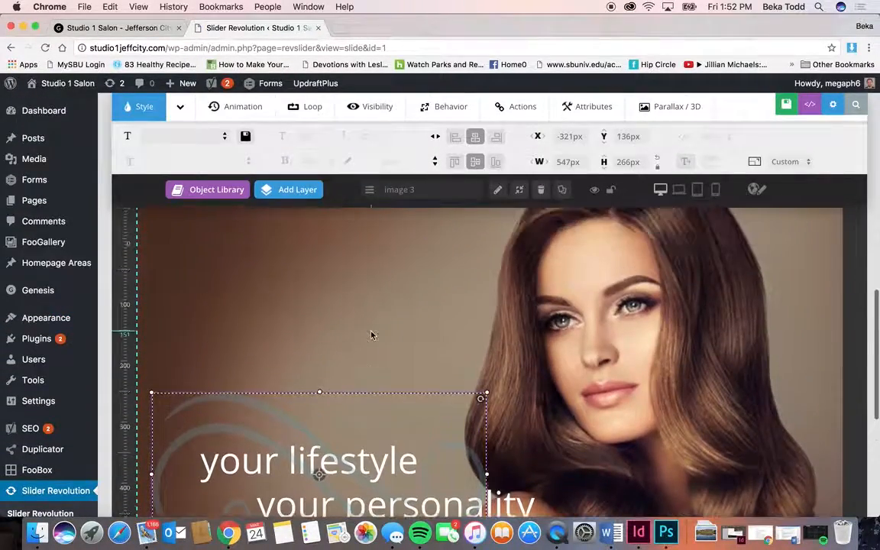
Step: Show slide #1's layer list and select its two text layers and image 3 to see which canvas object each one is
click(366, 195)
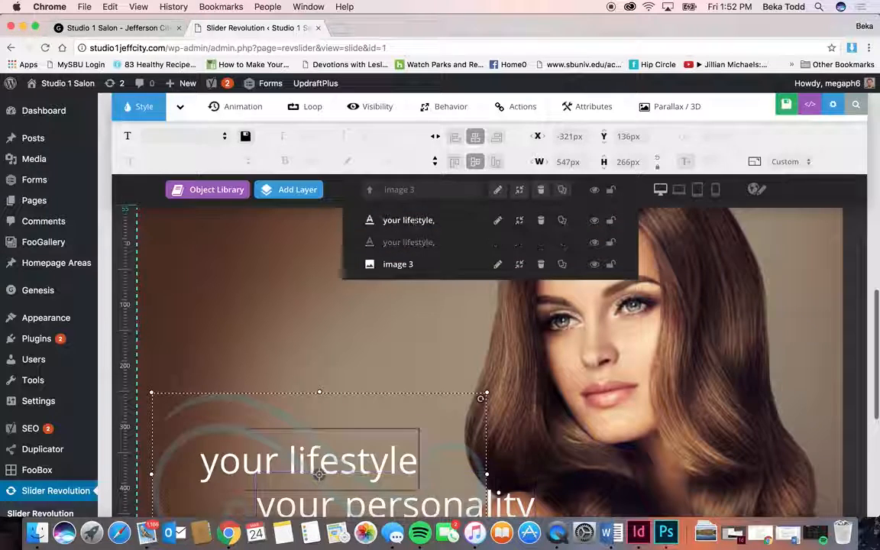
click(408, 220)
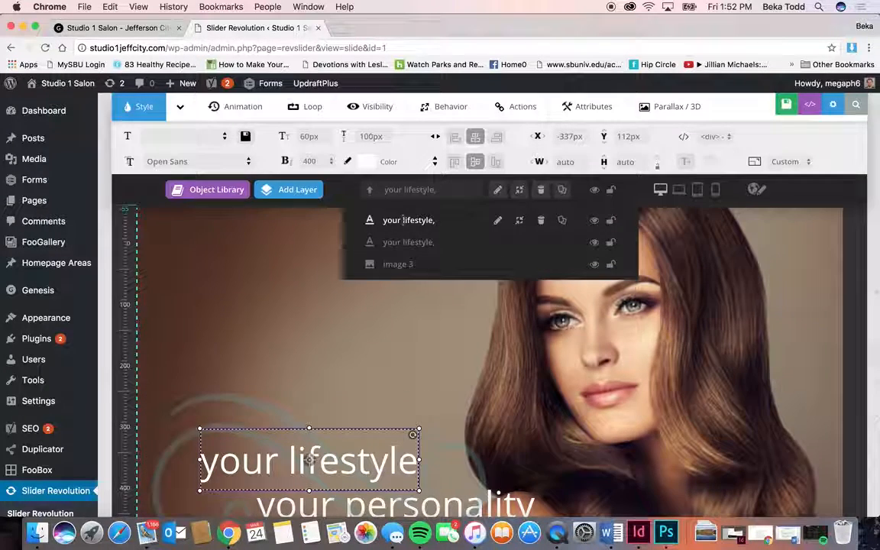
click(407, 242)
click(405, 264)
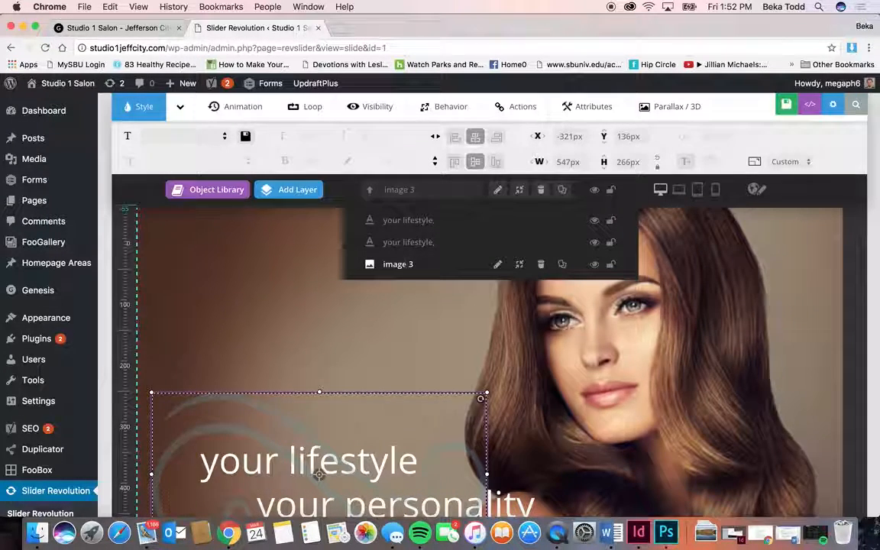
click(405, 242)
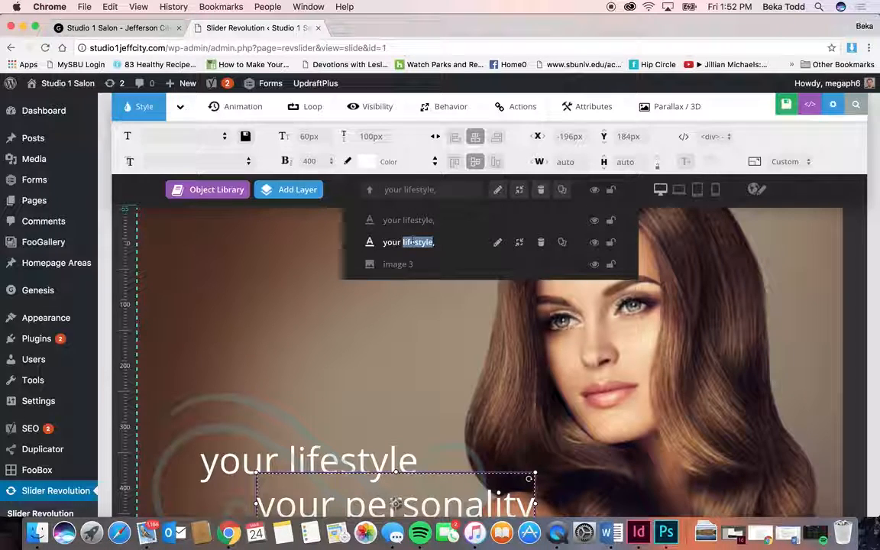
Step: Open the "your lifestyle" layer's text for editing to view its markup, and close the text editor
click(361, 458)
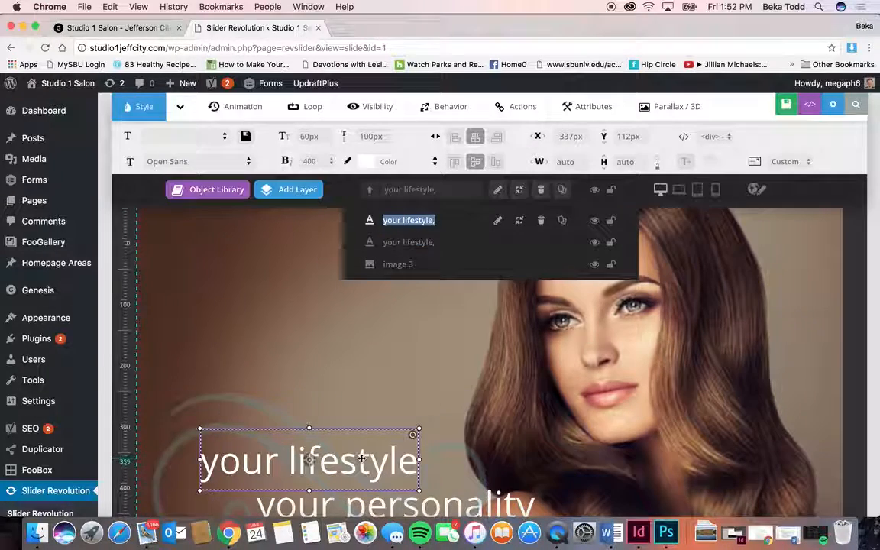
triple_click(408, 220)
click(499, 220)
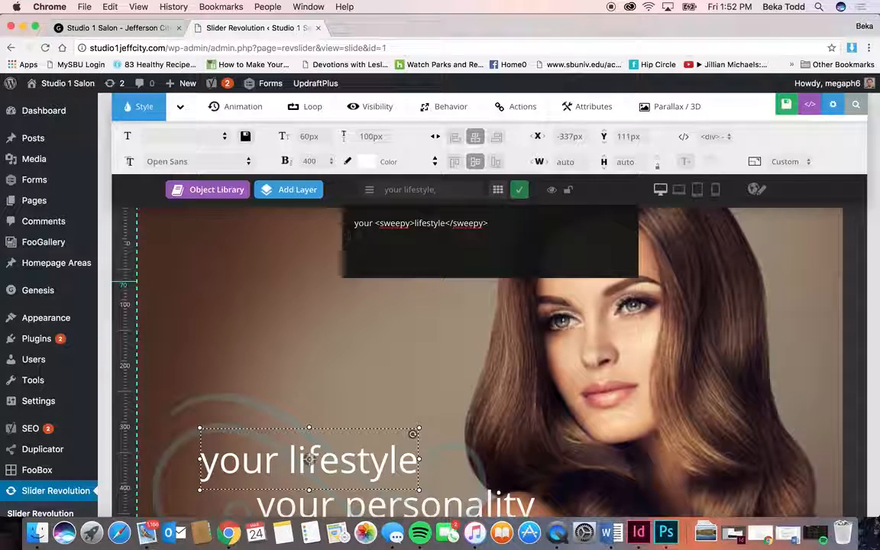
scroll(437, 255, down, 2)
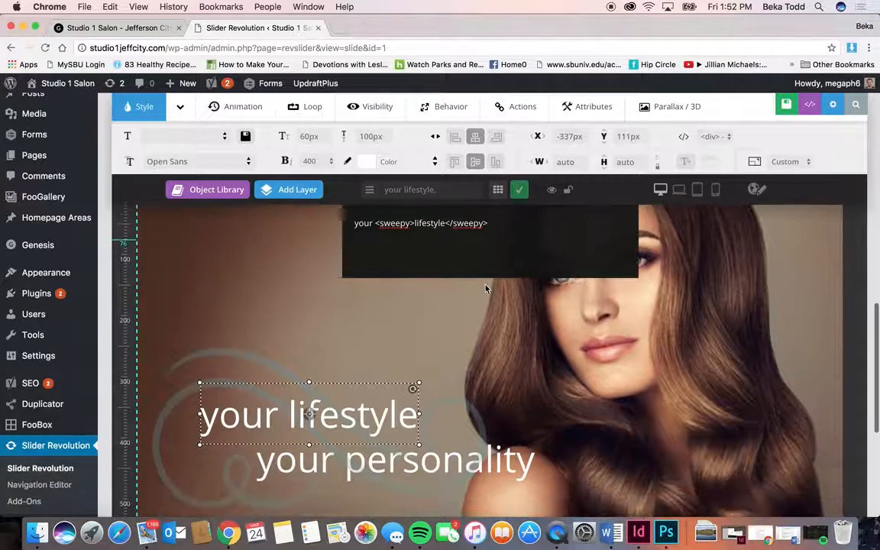
click(518, 191)
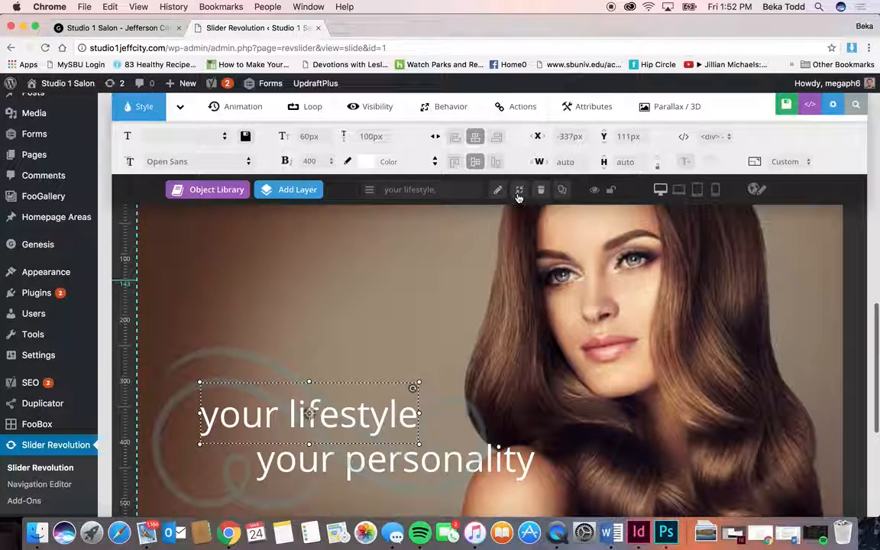
scroll(630, 354, up, 2)
scroll(630, 354, down, 3)
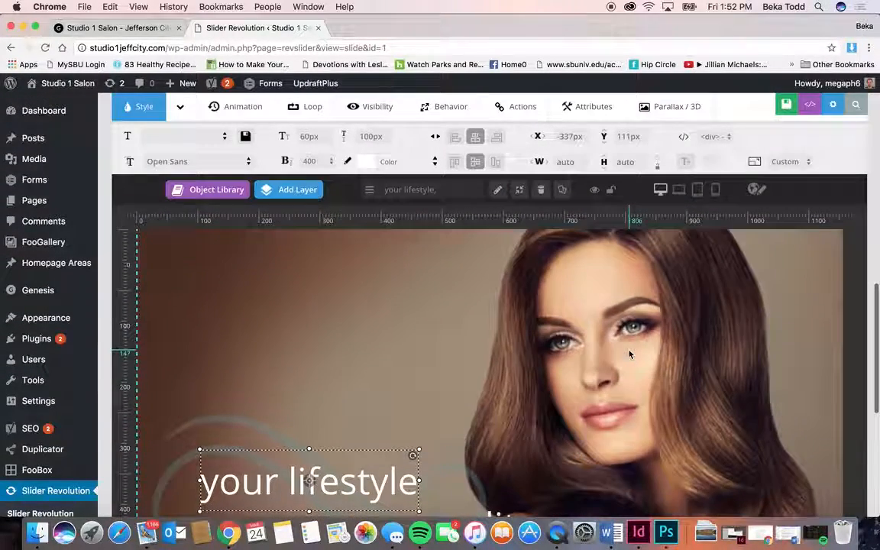
scroll(630, 353, down, 1)
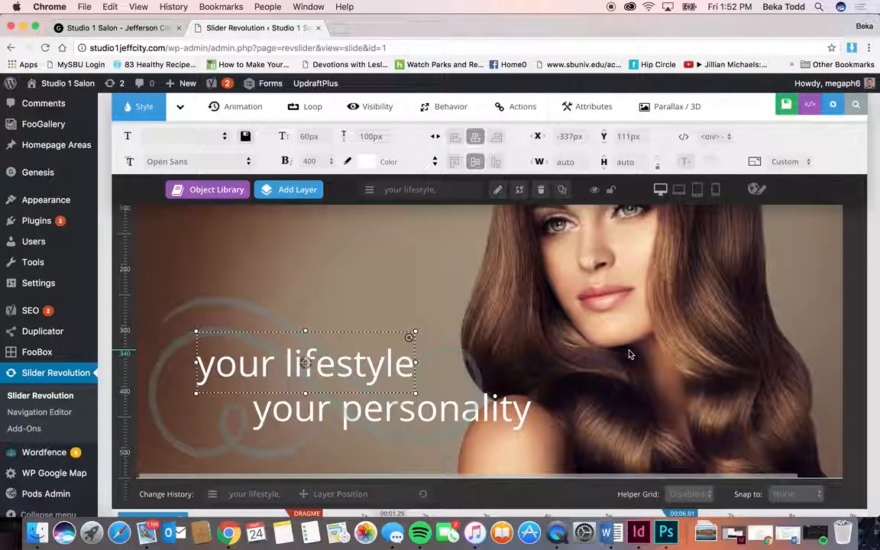
scroll(630, 354, up, 5)
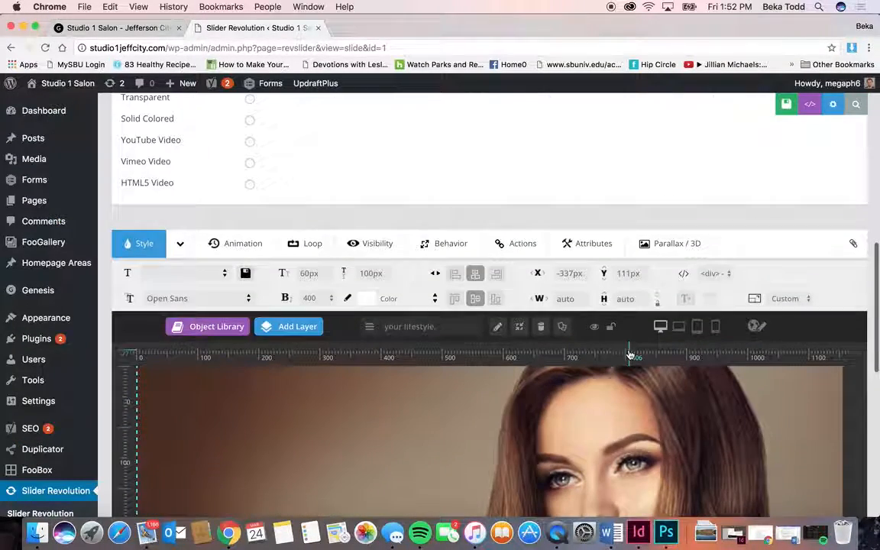
scroll(120, 351, down, 3)
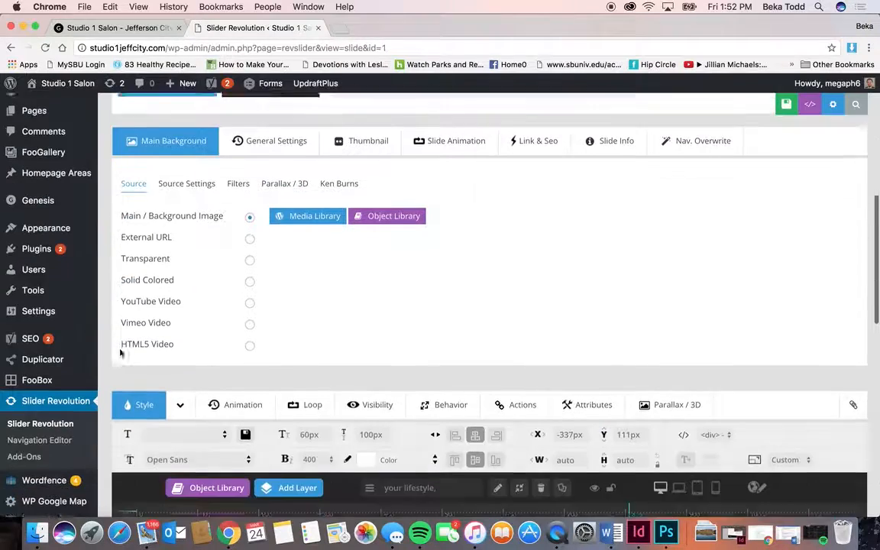
Step: Return from the slide editor to the list of all Revolution sliders and find the main slider
scroll(191, 222, up, 5)
scroll(191, 228, up, 2)
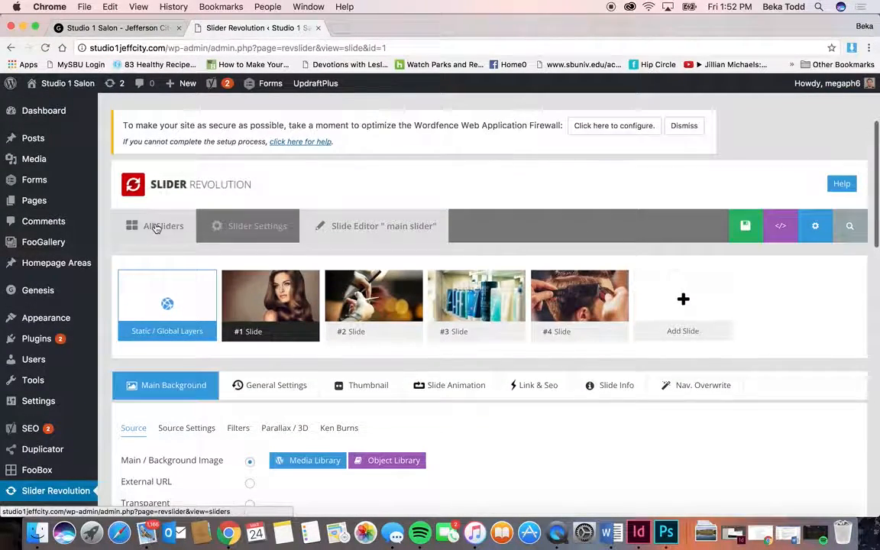
click(156, 226)
click(530, 192)
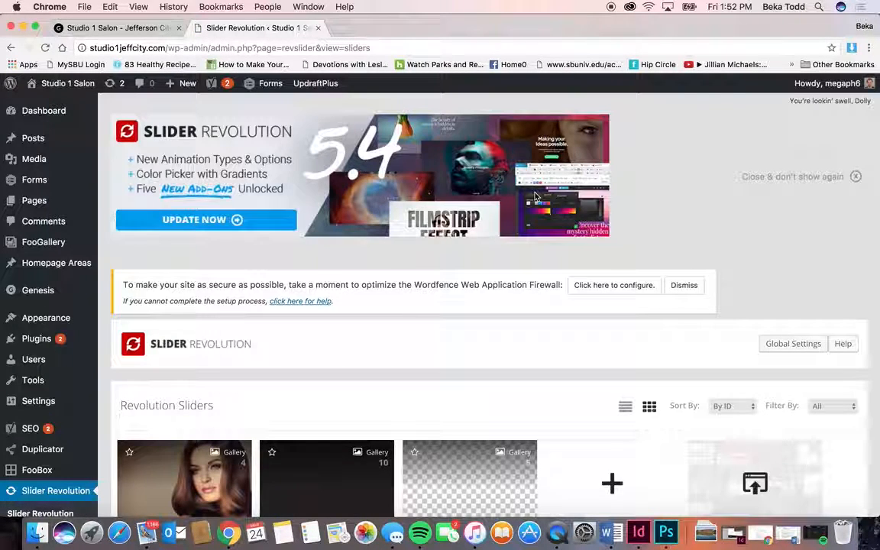
scroll(535, 197, down, 4)
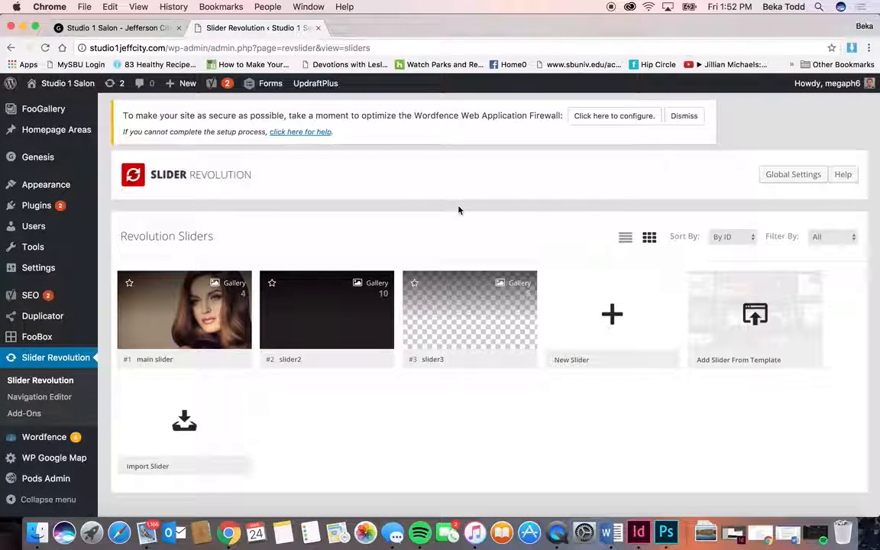
mouse_move(202, 319)
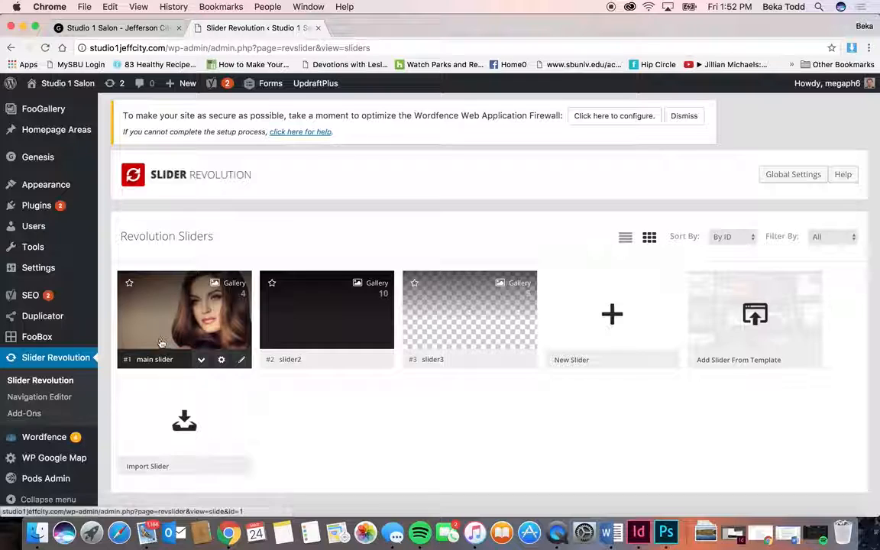
Step: Open the main slider's settings, select its embed shortcode, and review the slider type and slide layout sections
click(201, 358)
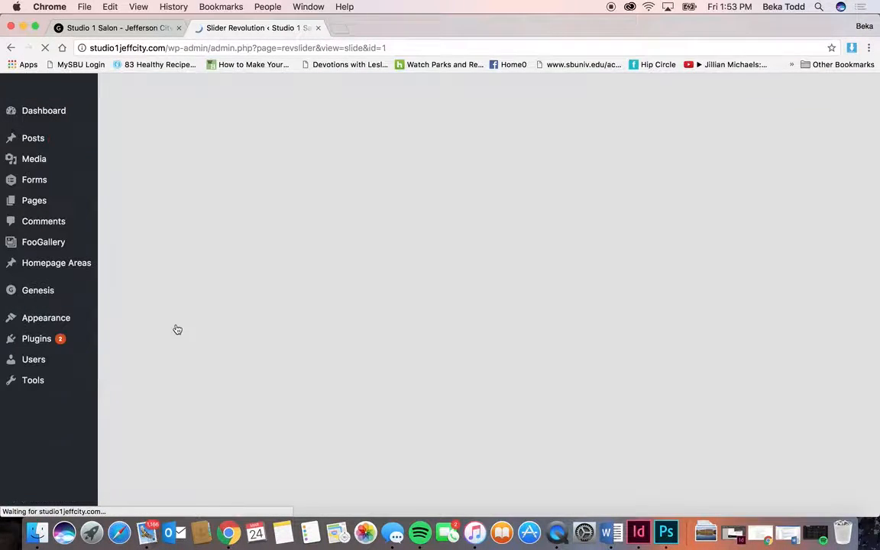
scroll(307, 362, down, 2)
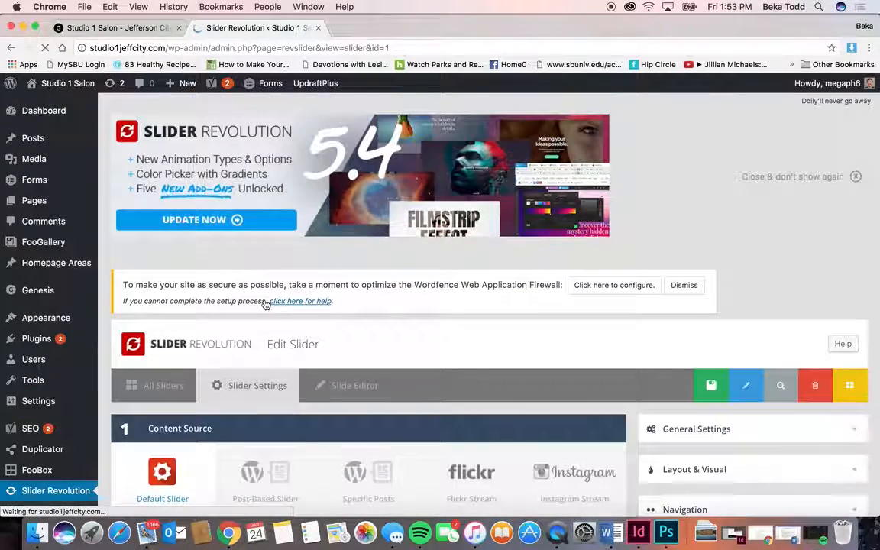
scroll(386, 378, down, 10)
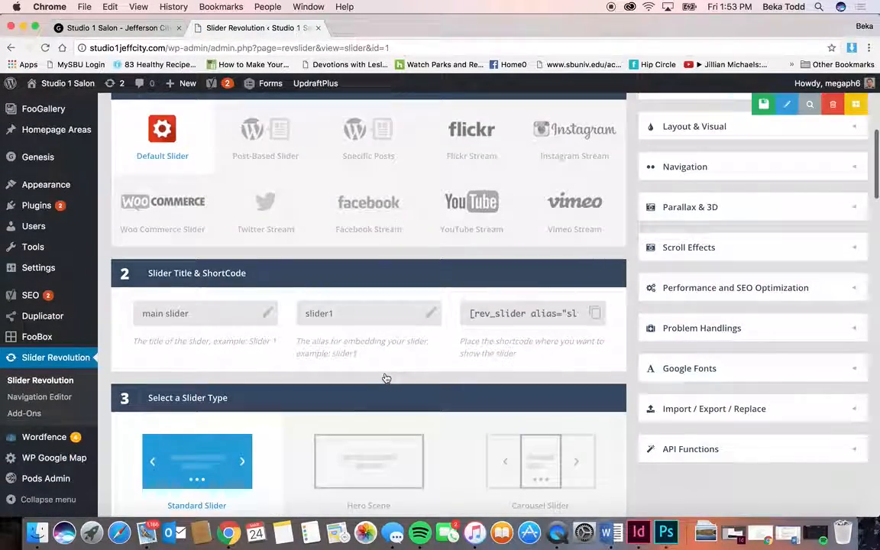
click(553, 314)
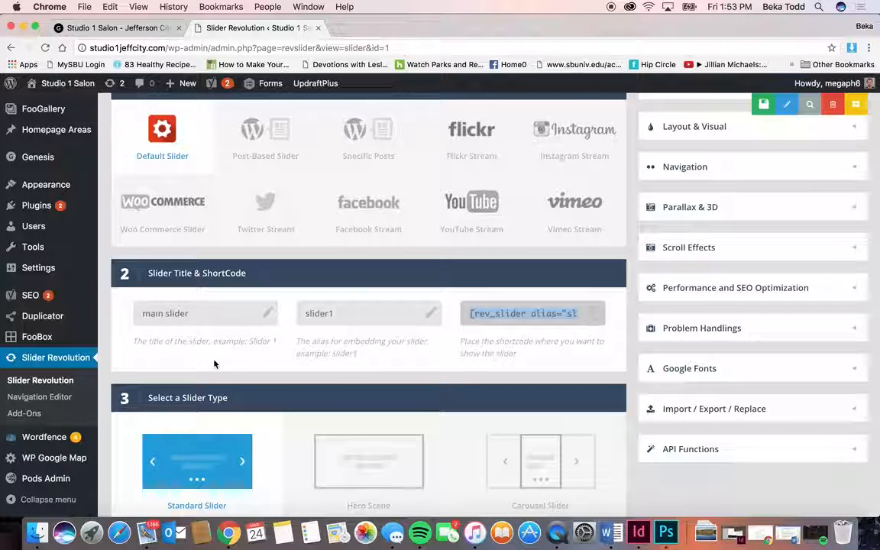
scroll(214, 364, down, 5)
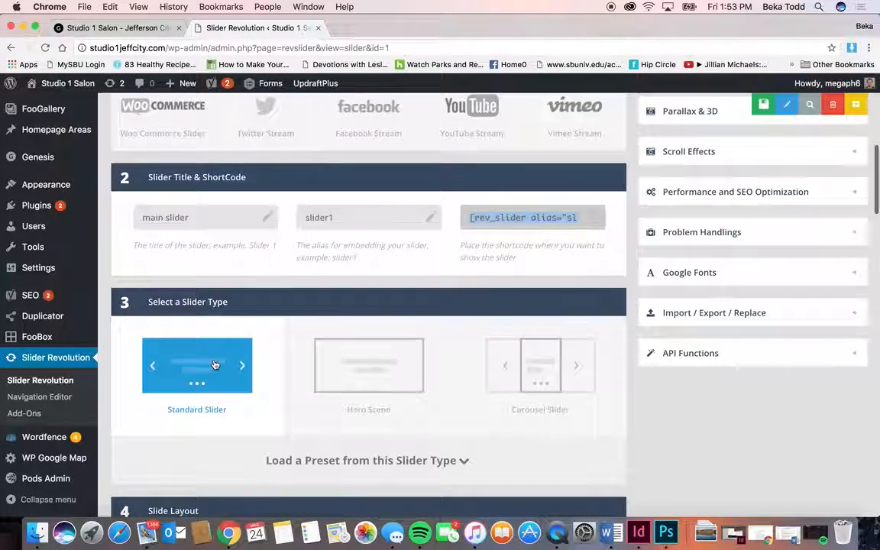
scroll(215, 365, down, 1)
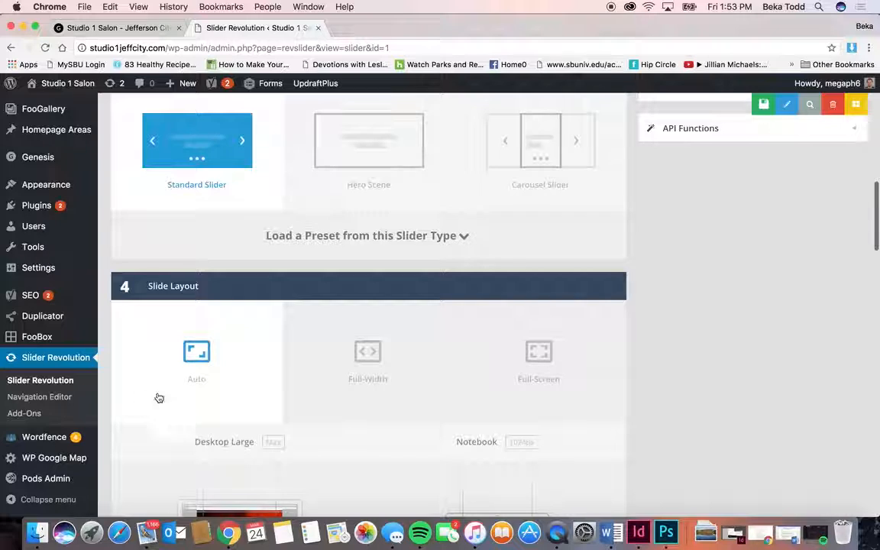
Step: Open the WP Google Map overview, and view the embedded map in the Contact Us section of the live homepage
click(51, 455)
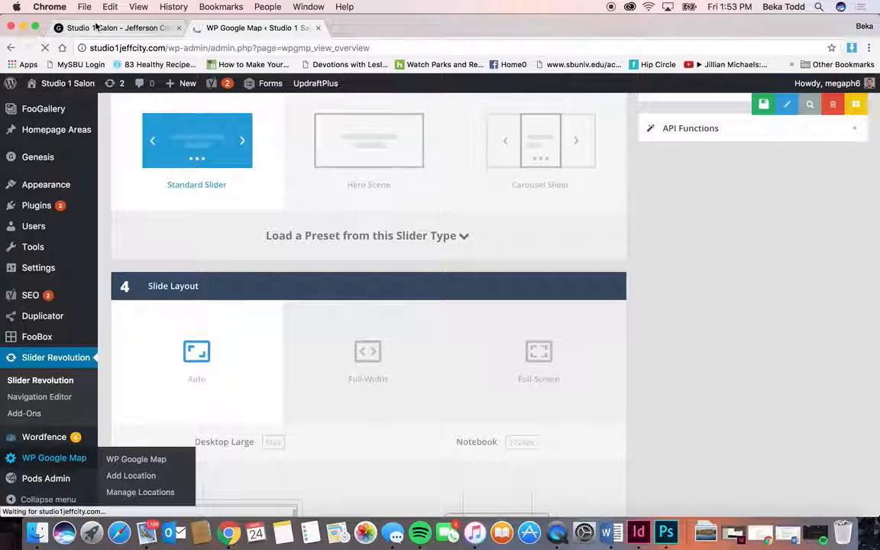
click(95, 26)
scroll(304, 169, down, 20)
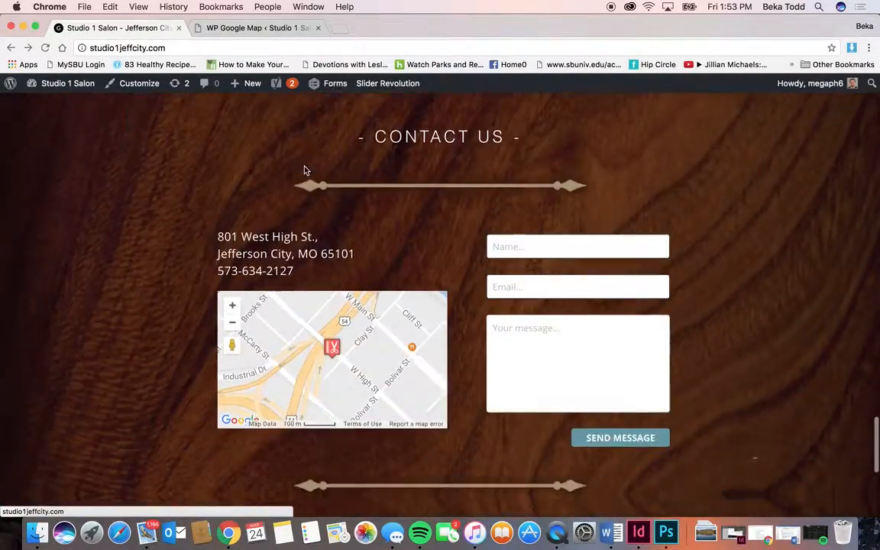
scroll(304, 169, down, 3)
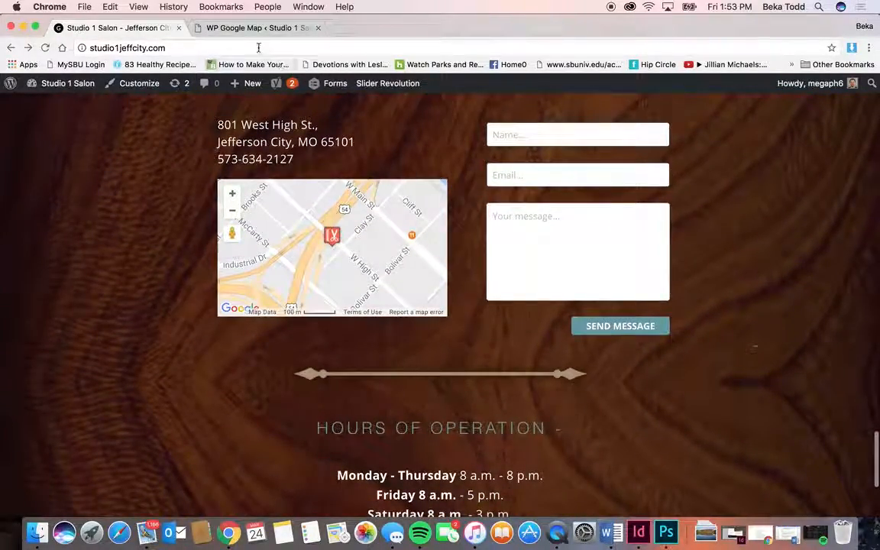
Step: Return to the WP Google Map admin, open Manage Maps, and highlight the Studio 1 Salon map's shortcode
click(256, 27)
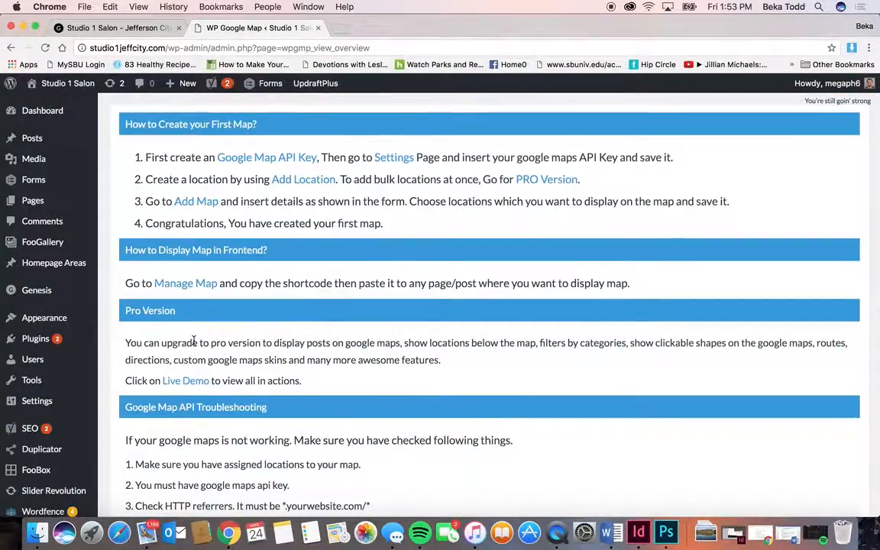
scroll(193, 341, down, 5)
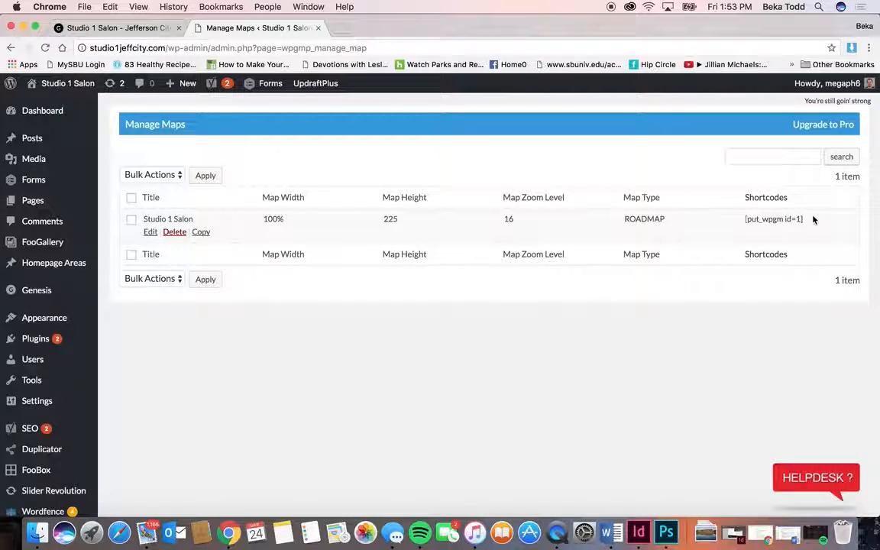
drag(813, 218, 721, 218)
Step: Open a blank Add Location form and look through its title, address, coordinate and marker fields
scroll(430, 293, down, 4)
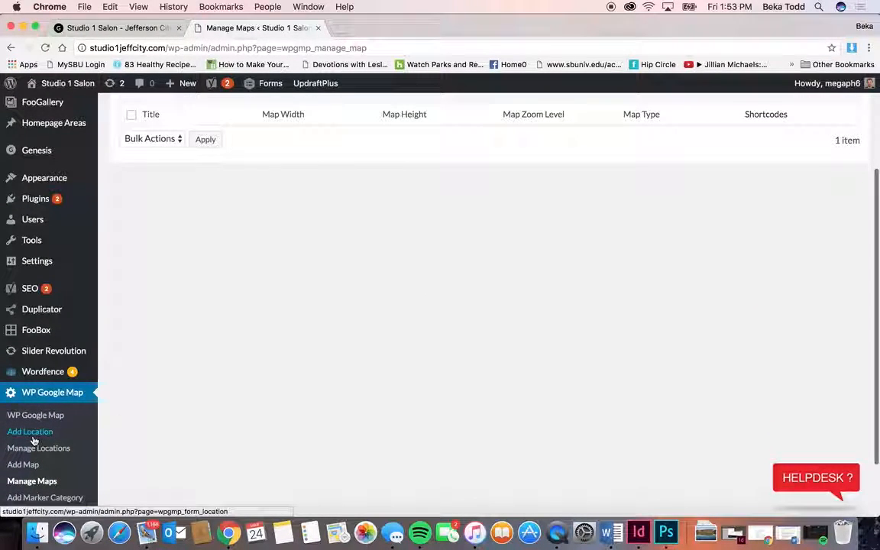
click(33, 438)
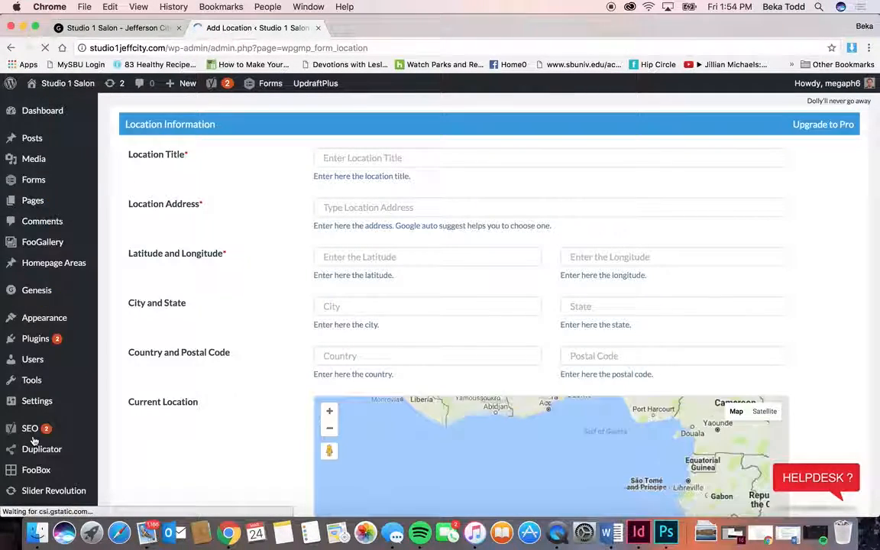
scroll(190, 321, down, 1)
click(354, 144)
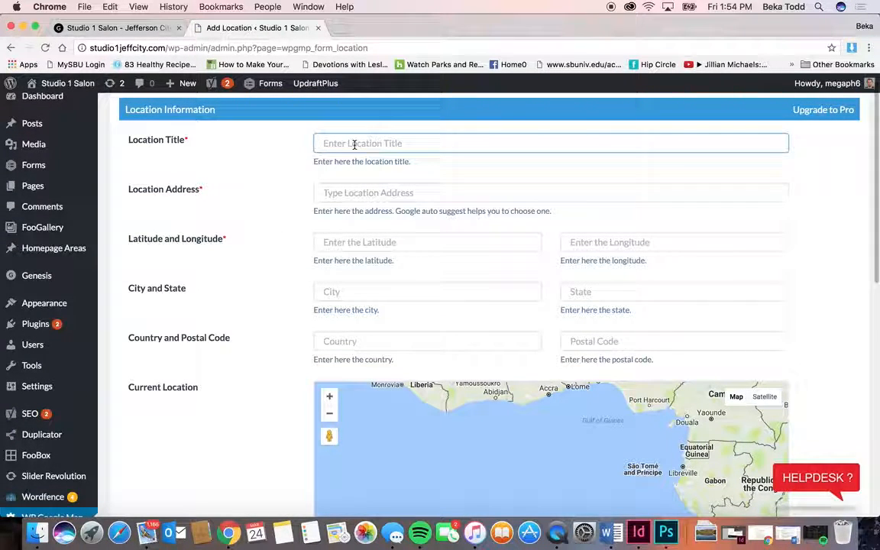
scroll(370, 252, down, 5)
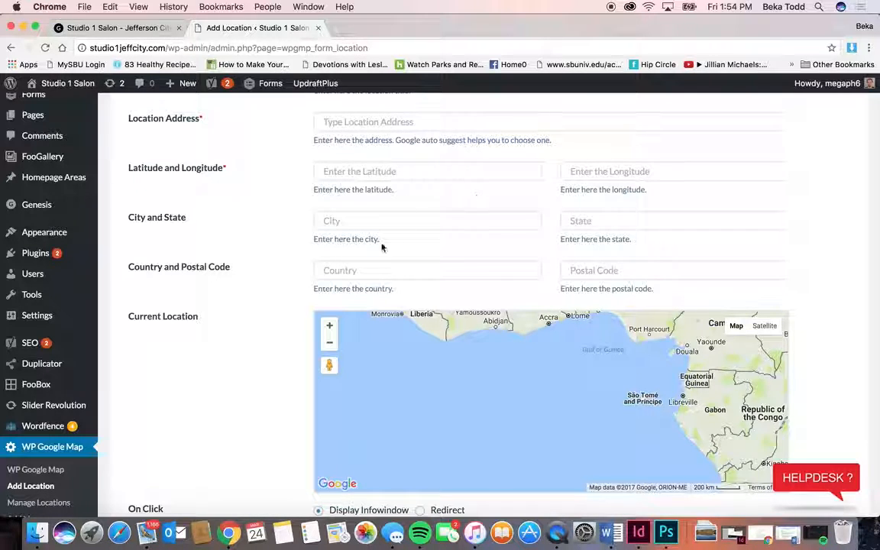
scroll(382, 247, down, 5)
Step: Open the Studio 1 Salon map for editing, review its settings, and compare them with the map on the live homepage
scroll(206, 401, down, 10)
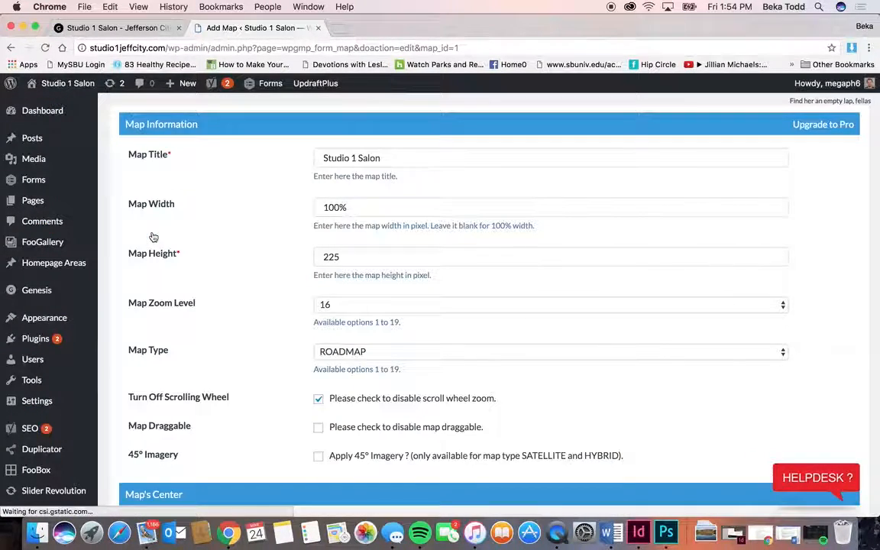
scroll(274, 272, down, 10)
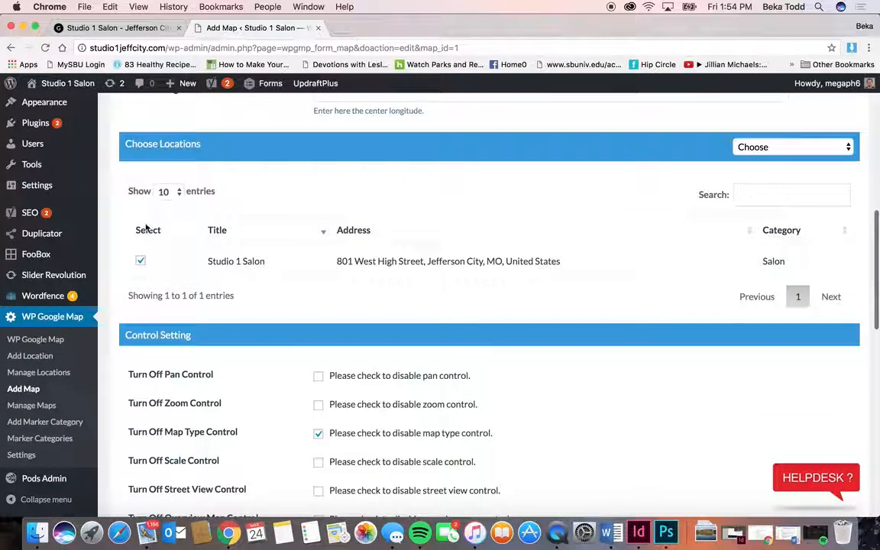
scroll(392, 347, down, 15)
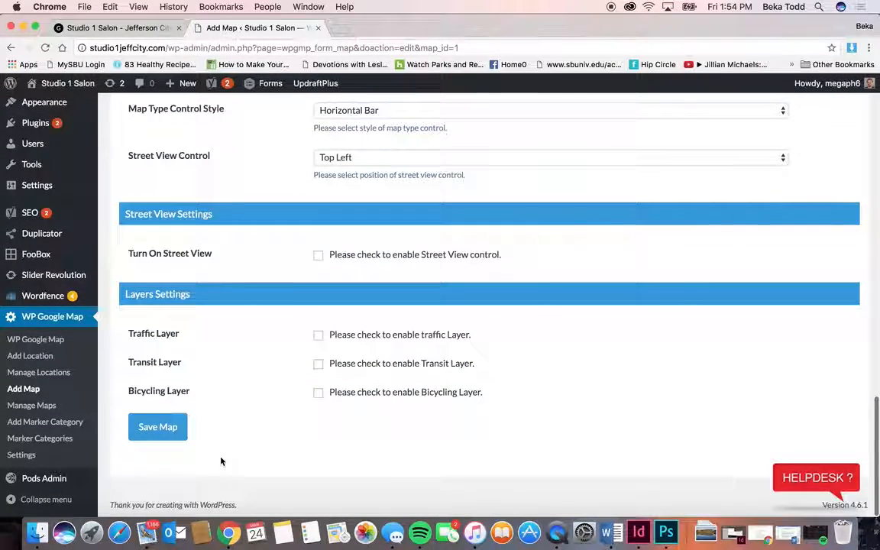
click(126, 27)
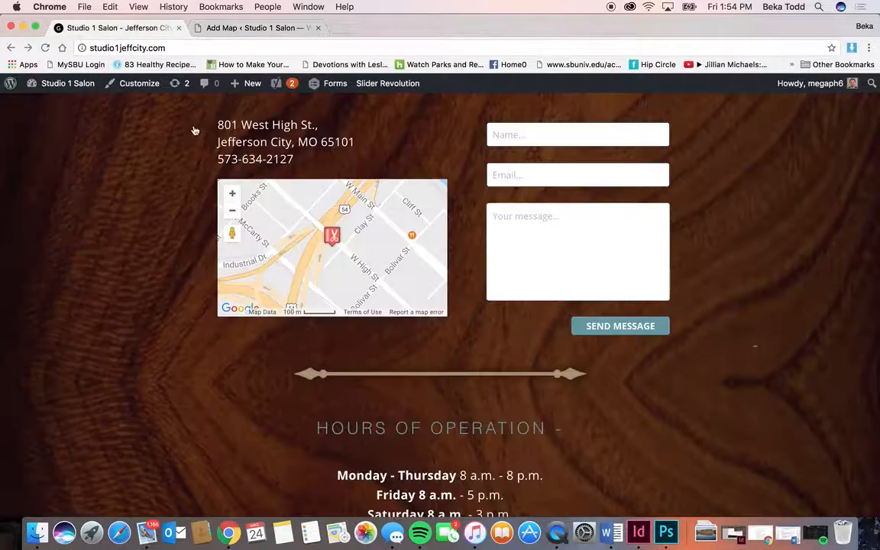
click(257, 28)
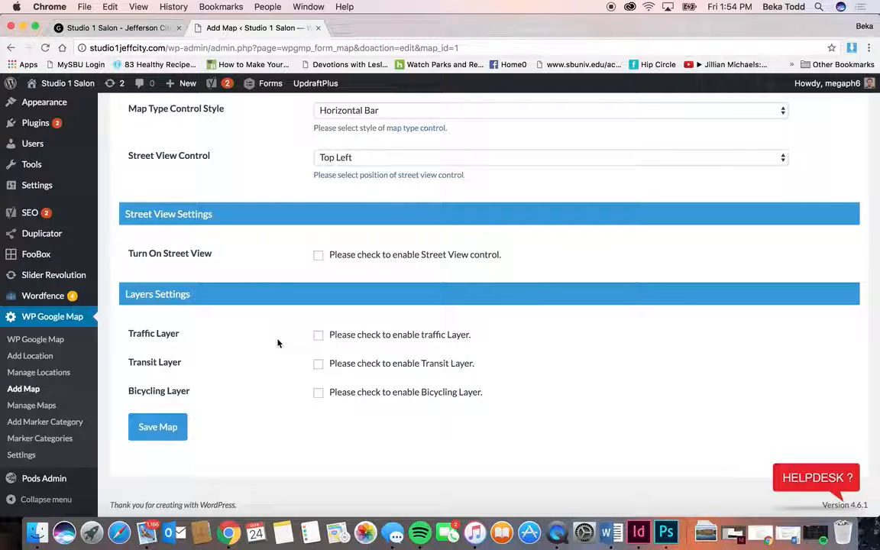
Step: Open the Studio 1 Salon location from Manage Locations for editing and review its address, redirect and marker settings
click(51, 374)
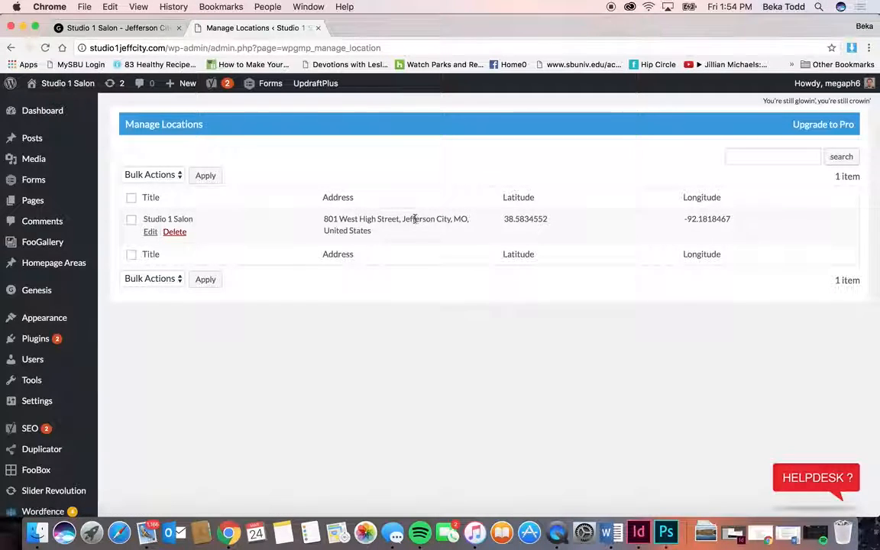
click(150, 232)
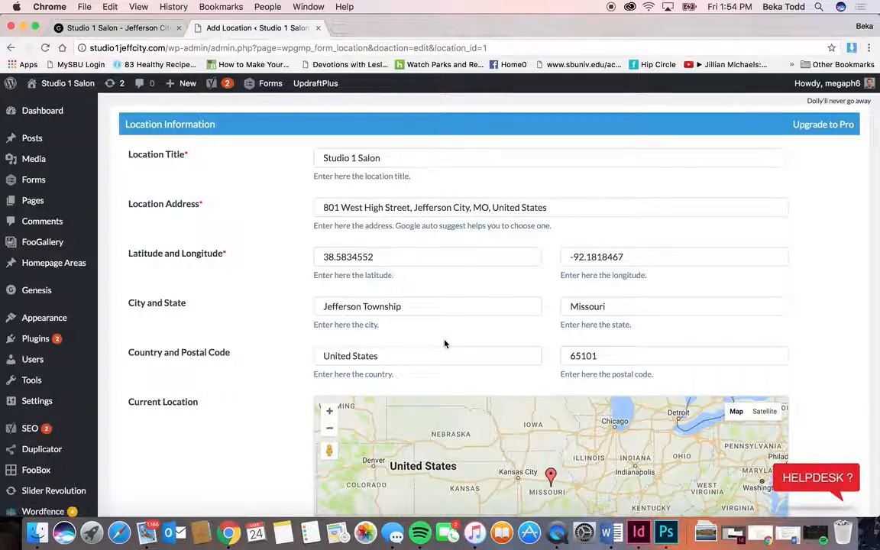
scroll(449, 336, down, 2)
scroll(274, 420, down, 12)
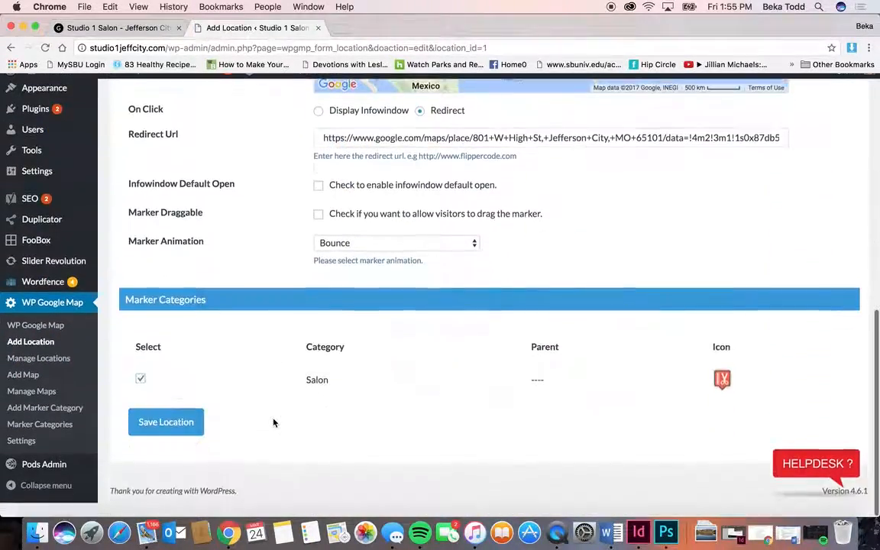
scroll(273, 420, up, 15)
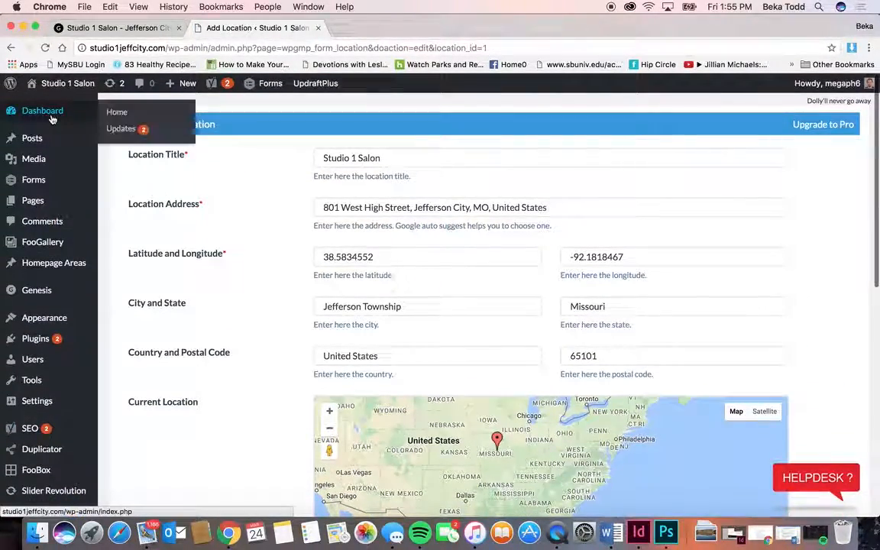
Step: Go back to the WordPress dashboard, view the beginning of the live homepage, and return to the dashboard
click(49, 115)
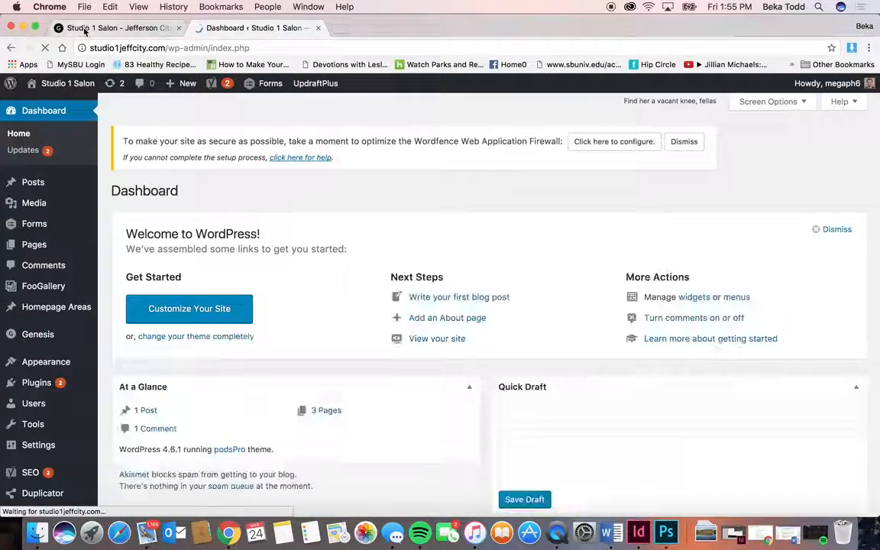
click(85, 28)
scroll(447, 241, up, 15)
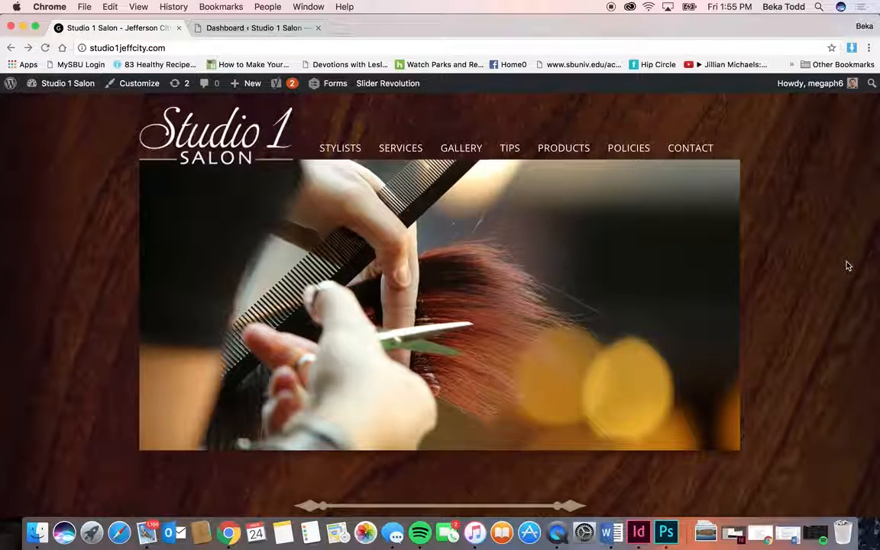
click(263, 30)
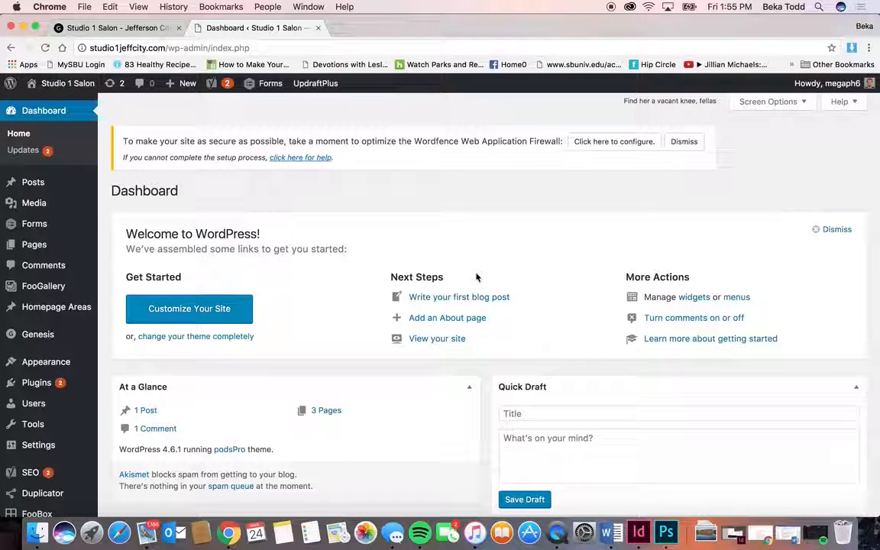